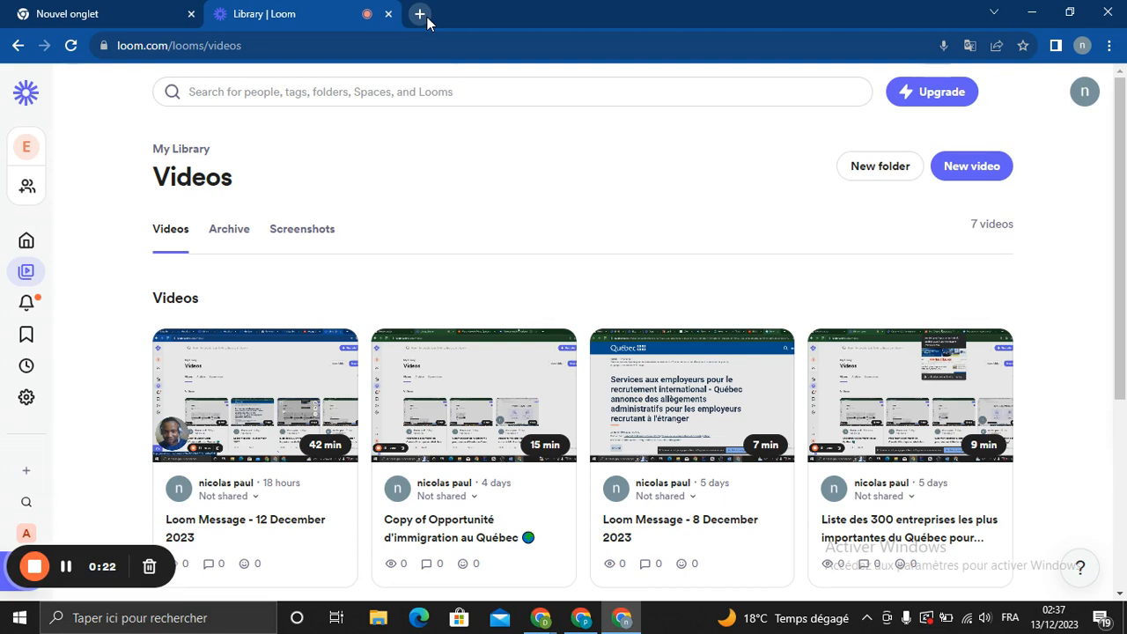
Load business.facebook.com in a new tab and scroll down its home page
left_click(427, 17)
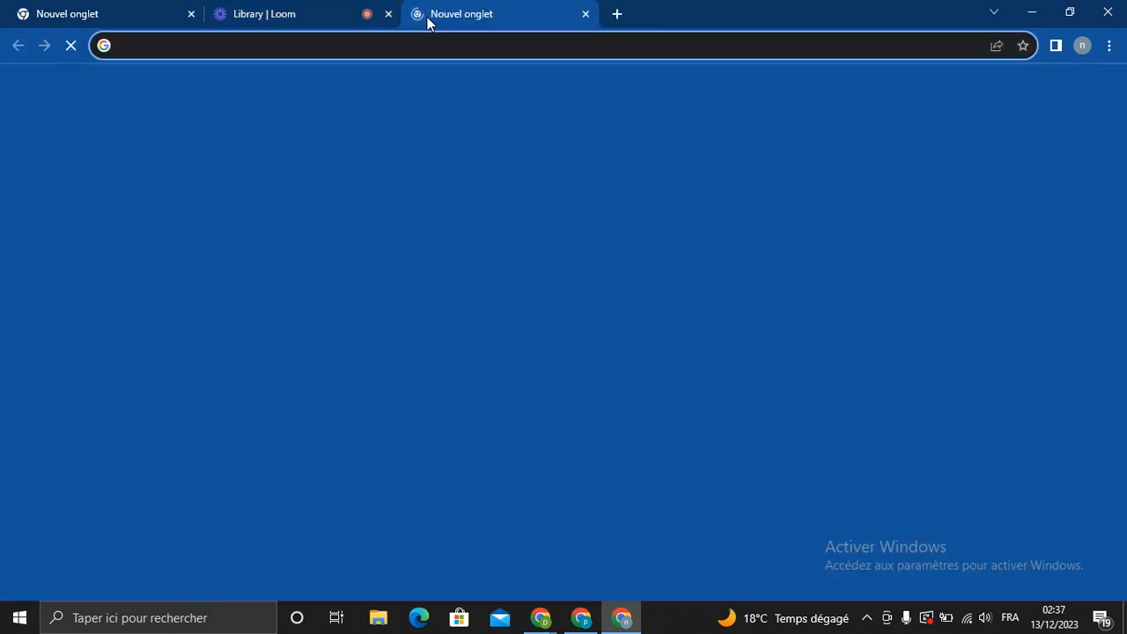
type("business")
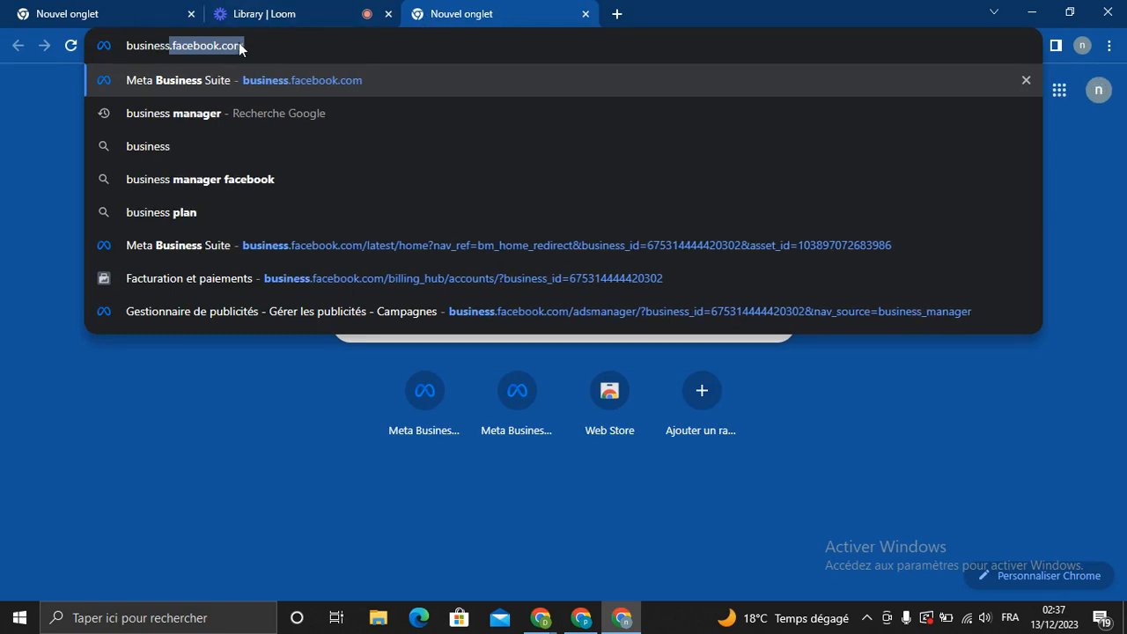
key("Return")
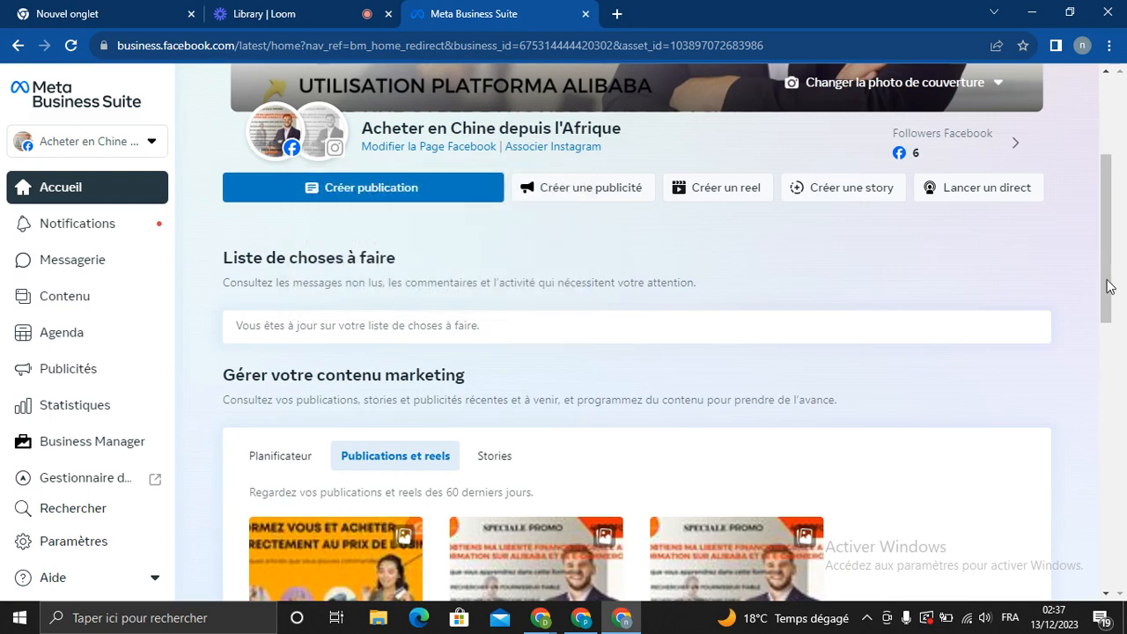
left_click_drag(1109, 286, 1109, 345)
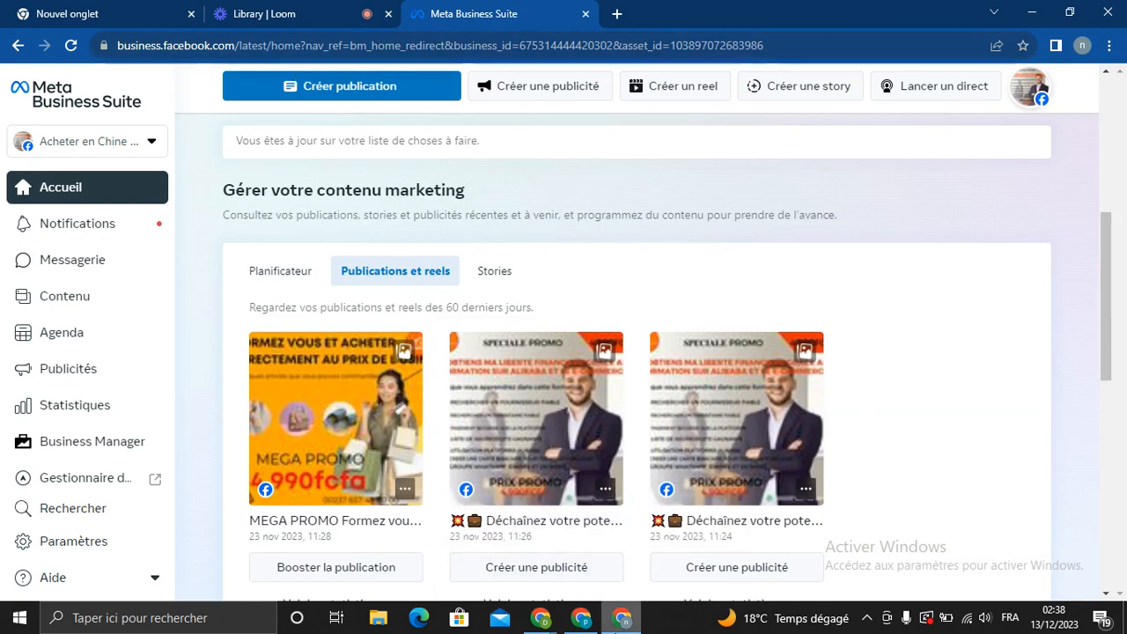
In the Loom Chrome window, search 'business manager' in a new tab
mouse_move(581, 617)
left_click(578, 571)
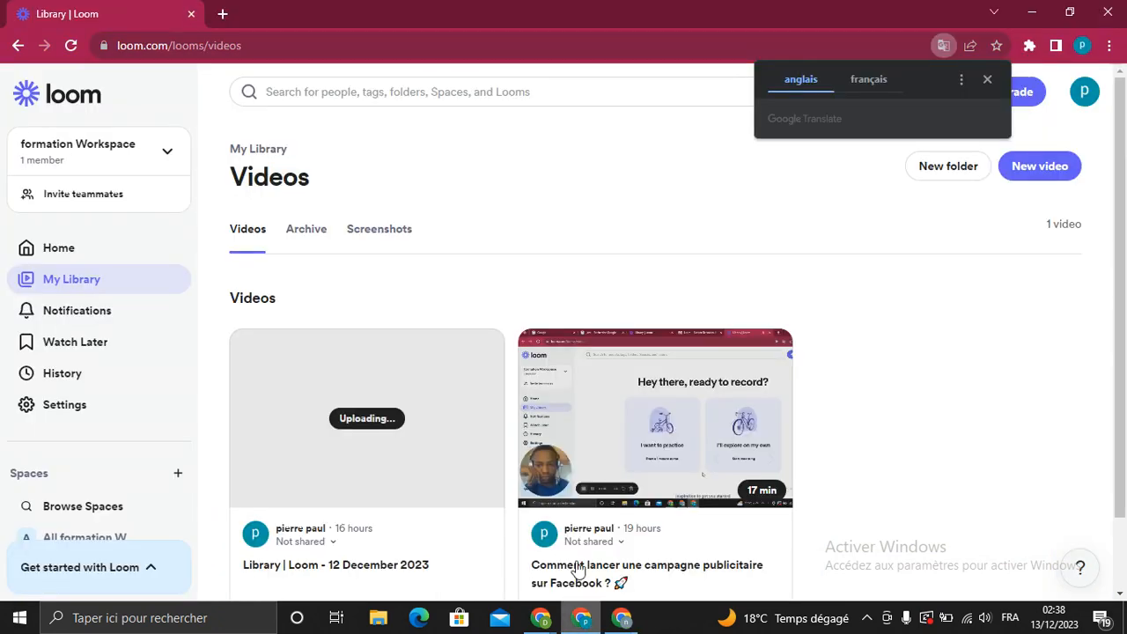
left_click(223, 14)
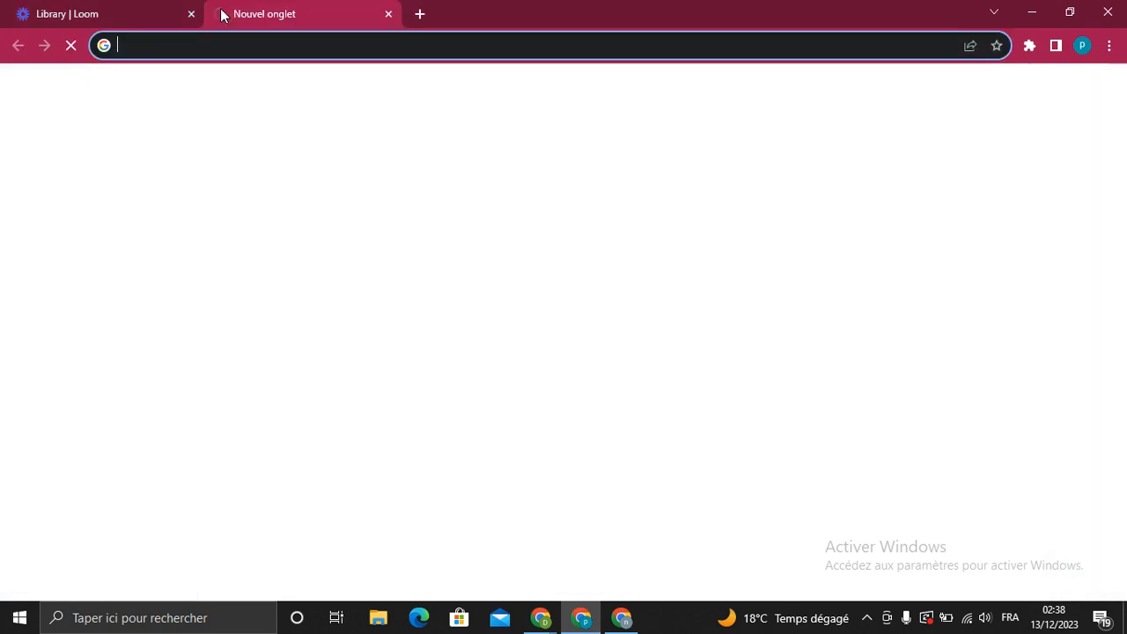
type("business")
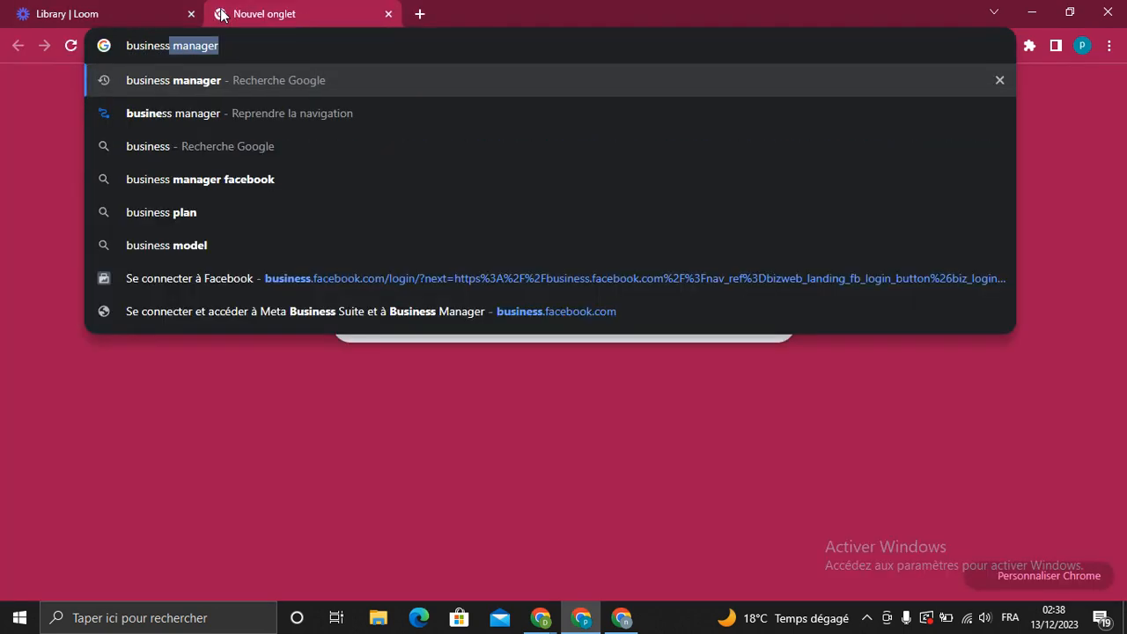
key("Return")
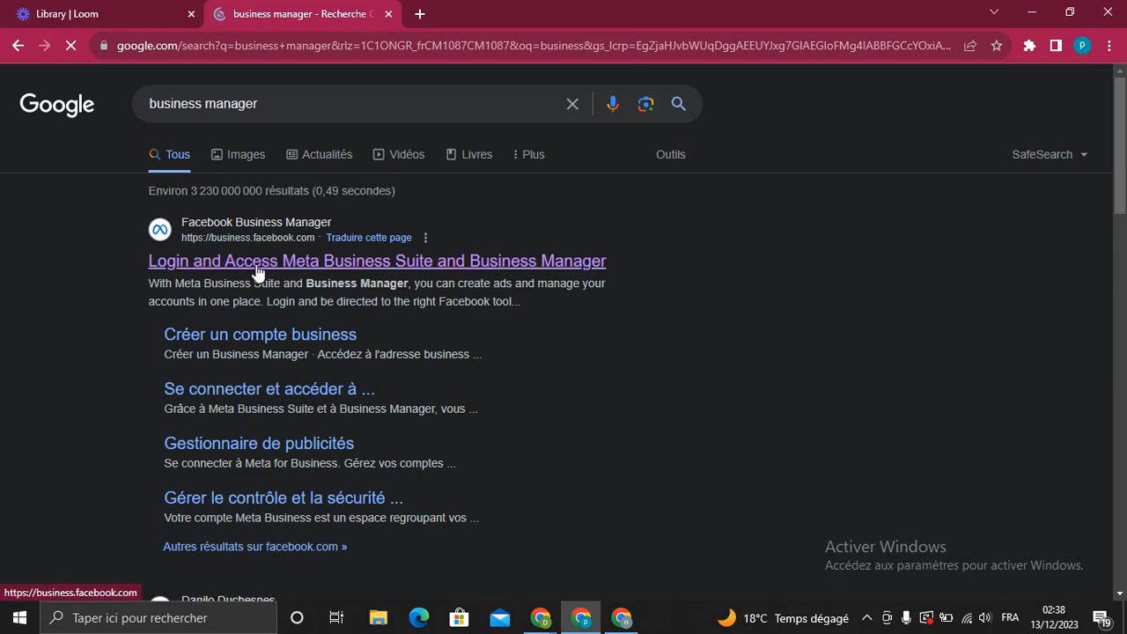
Open the business.facebook.com sign-in result, then return to the Meta Business Suite window
left_click(266, 272)
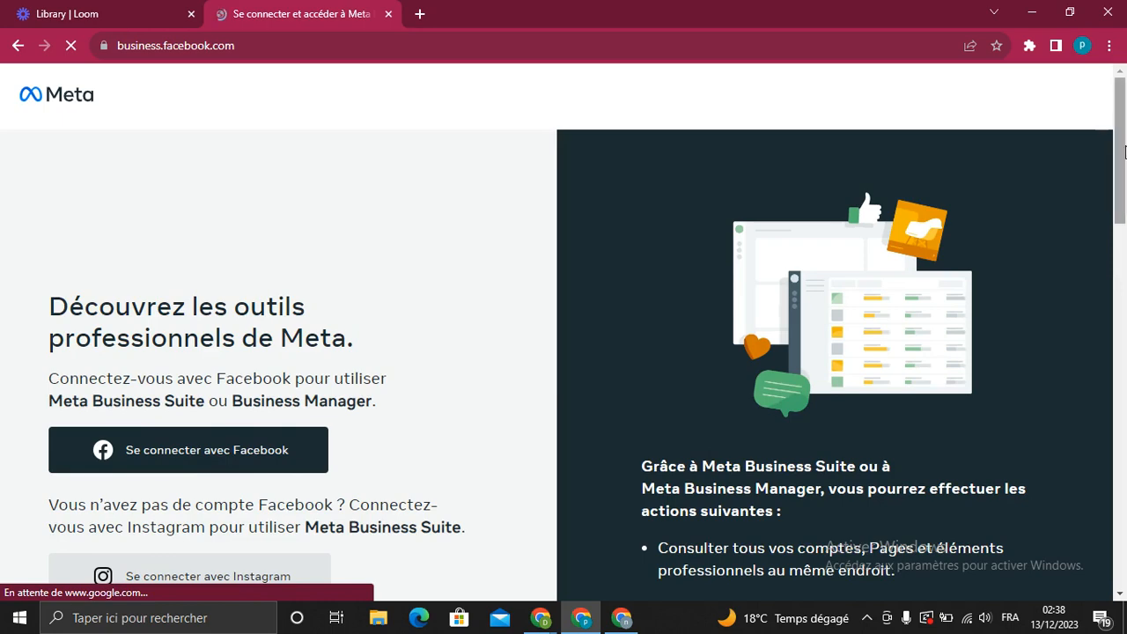
mouse_move(1120, 154)
left_mouse_down()
mouse_move(1123, 218)
mouse_move(1121, 134)
mouse_move(1122, 155)
left_mouse_up()
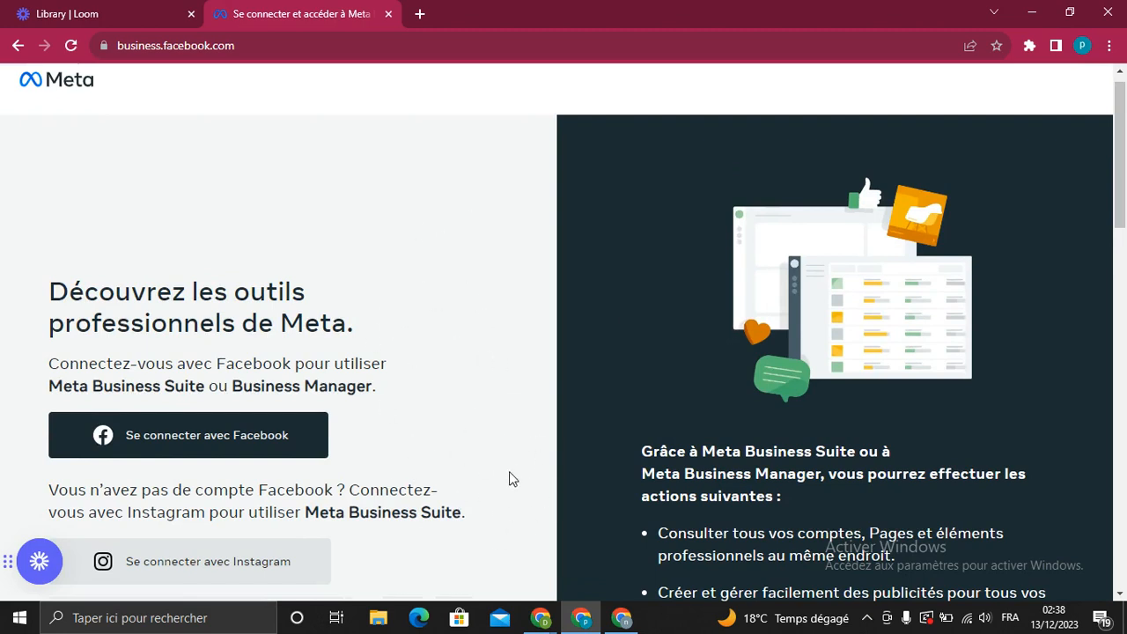
left_click(620, 617)
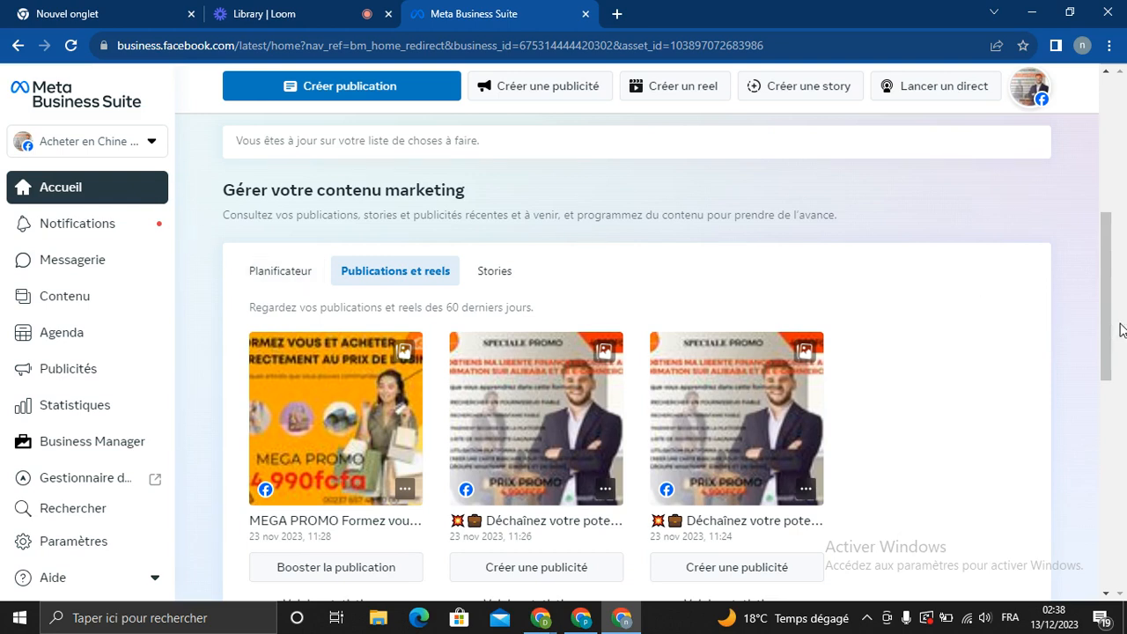
Scroll the home page and sidebar, then show the Tous les outils panel
left_click_drag(1108, 340, 1107, 204)
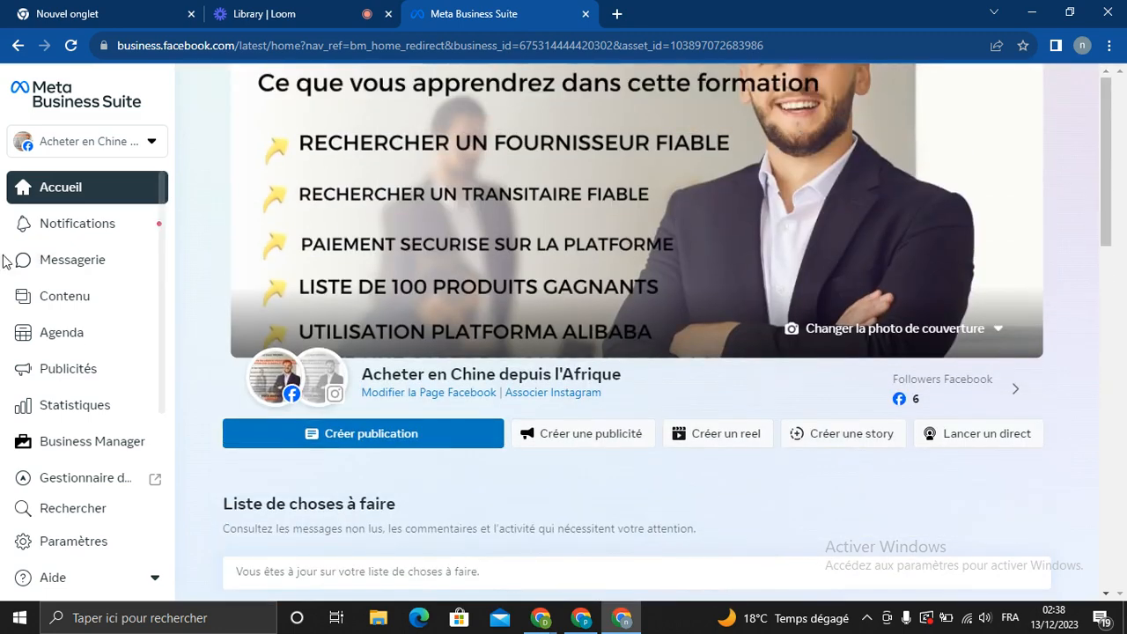
left_click_drag(164, 270, 156, 378)
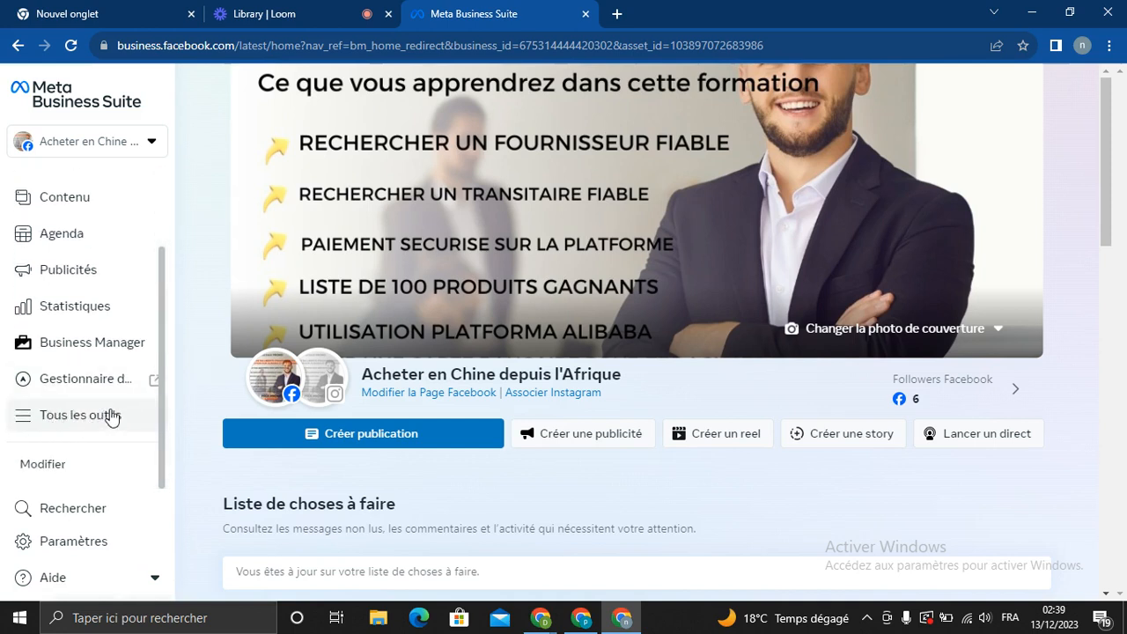
mouse_move(164, 424)
left_mouse_down()
mouse_move(150, 314)
mouse_move(157, 434)
left_mouse_up()
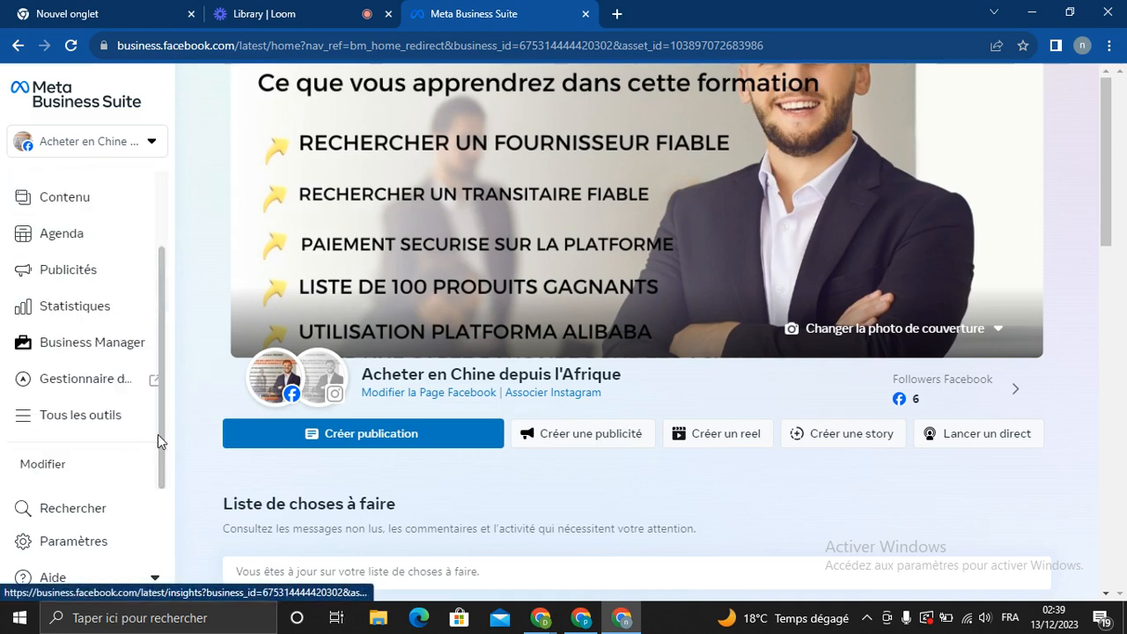
left_click(72, 421)
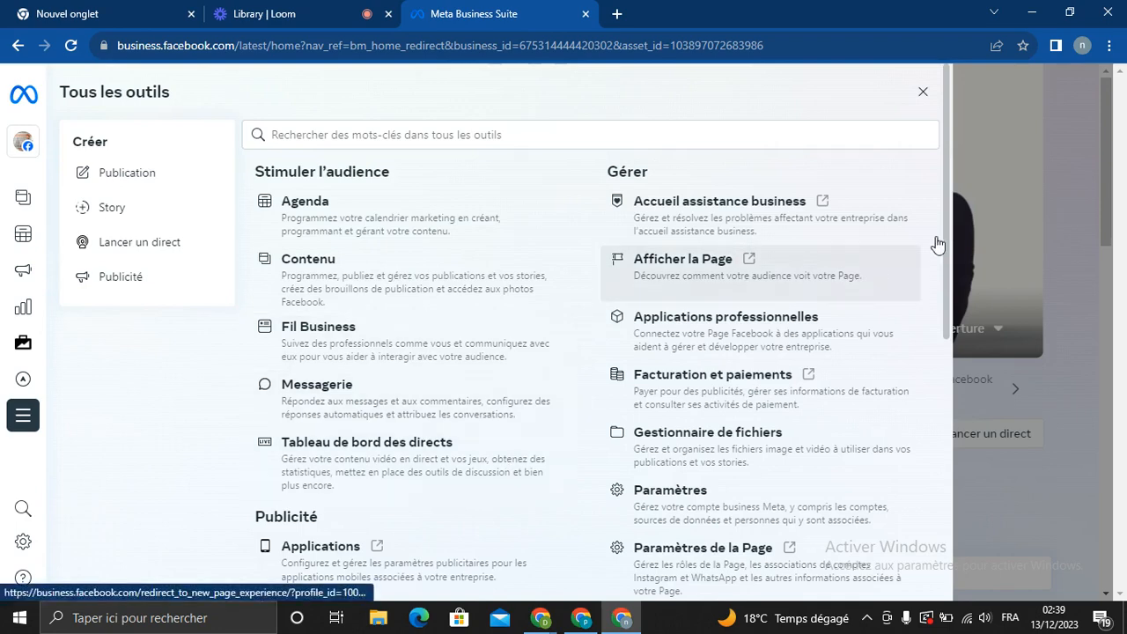
Scroll to Publicité and launch Gestionnaire de publicités in a new tab
scroll(948, 264, "down", 3)
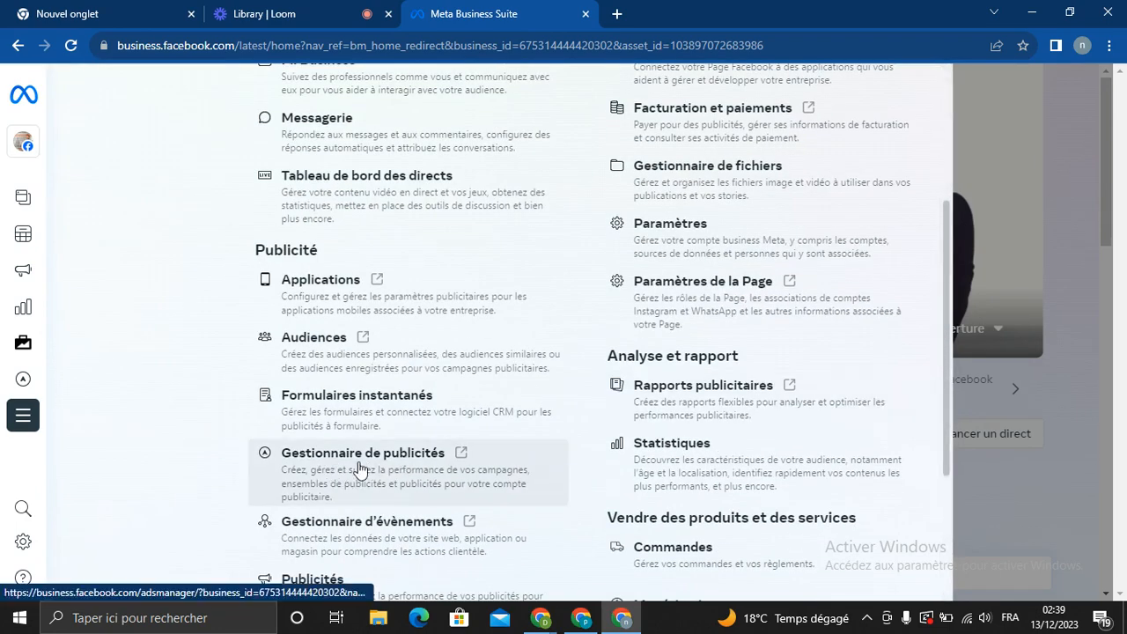
left_click(409, 462)
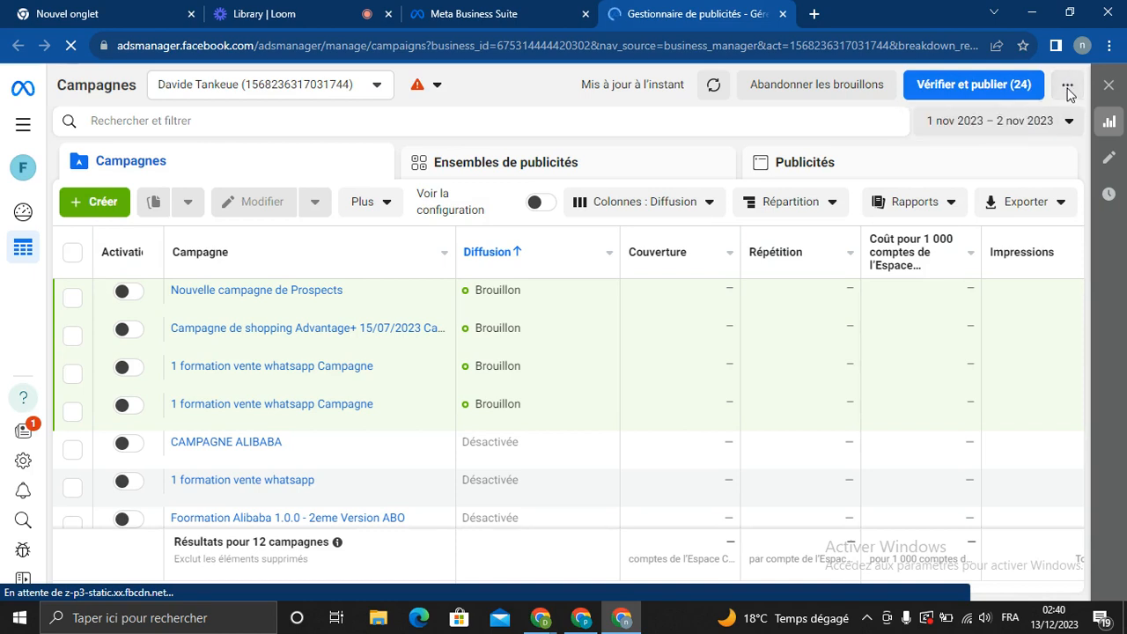
left_click(1067, 88)
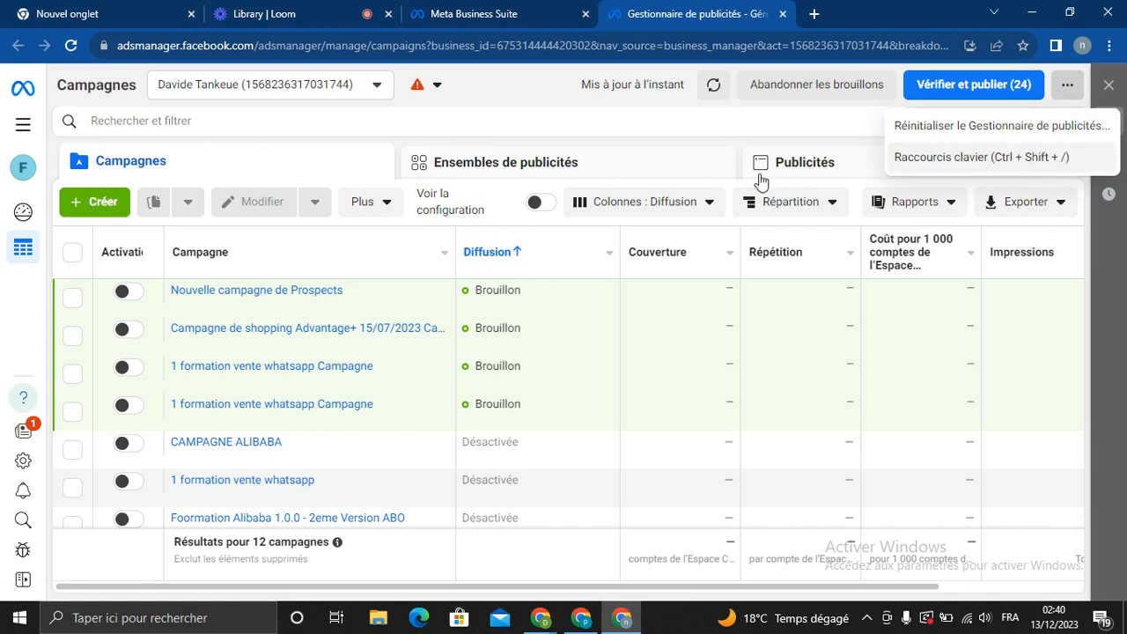
left_click(378, 87)
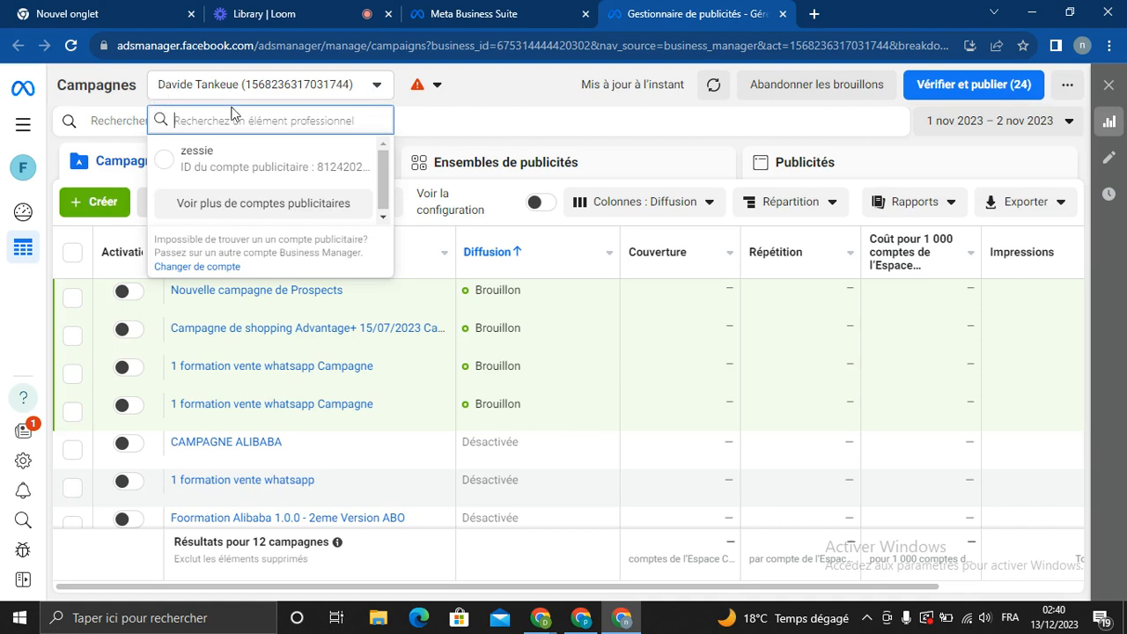
left_click(234, 207)
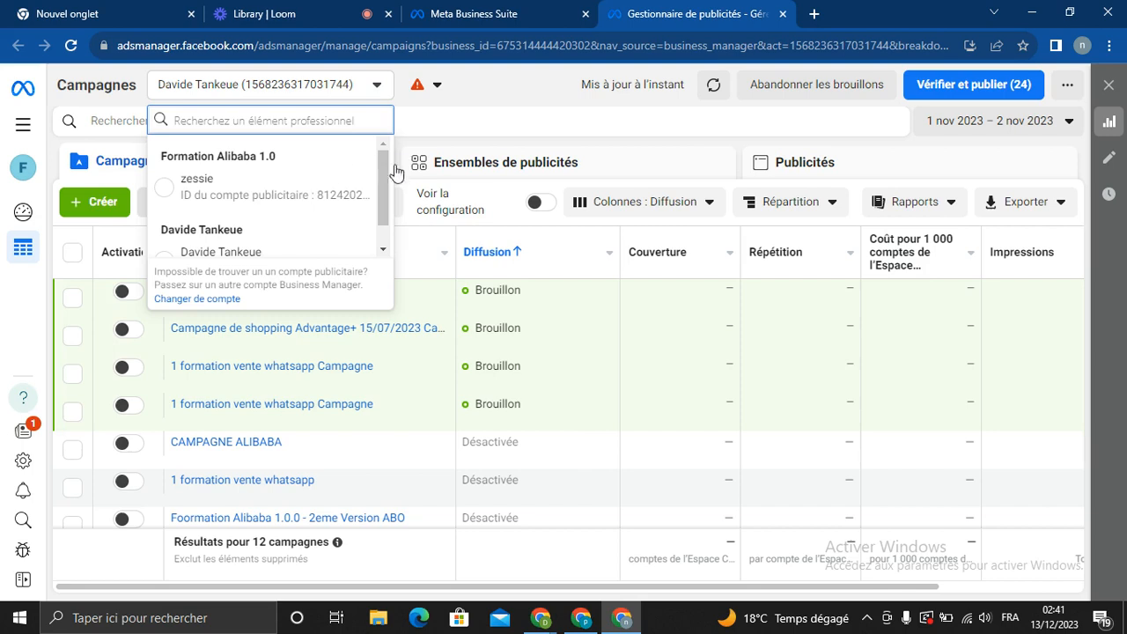
left_click_drag(379, 195, 380, 164)
left_click_drag(379, 163, 384, 187)
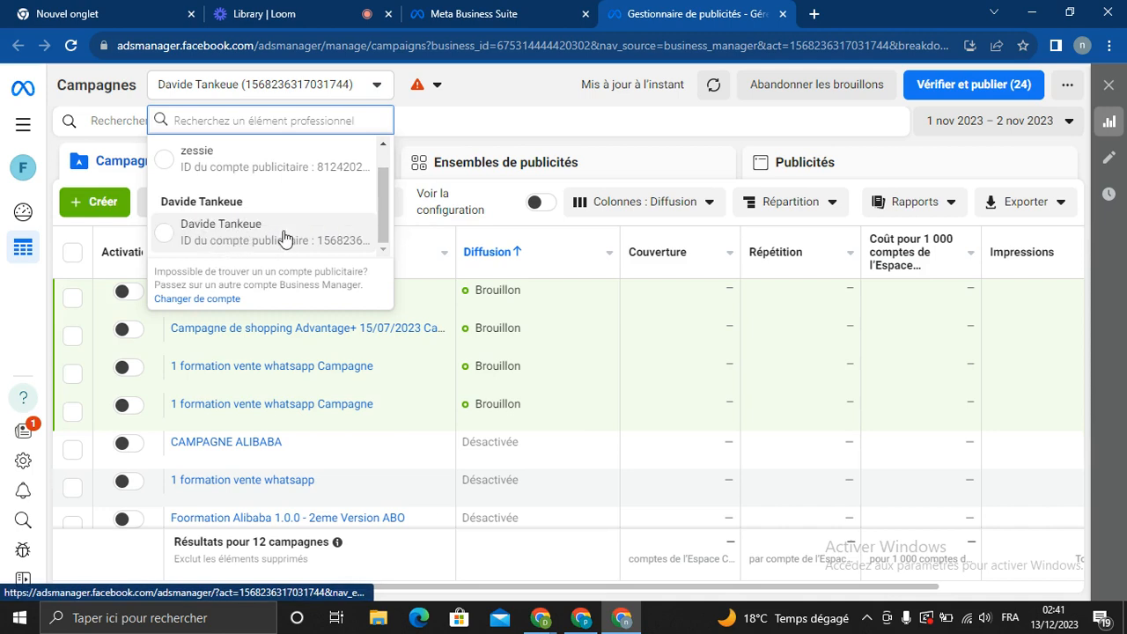
scroll(374, 220, "up", 1)
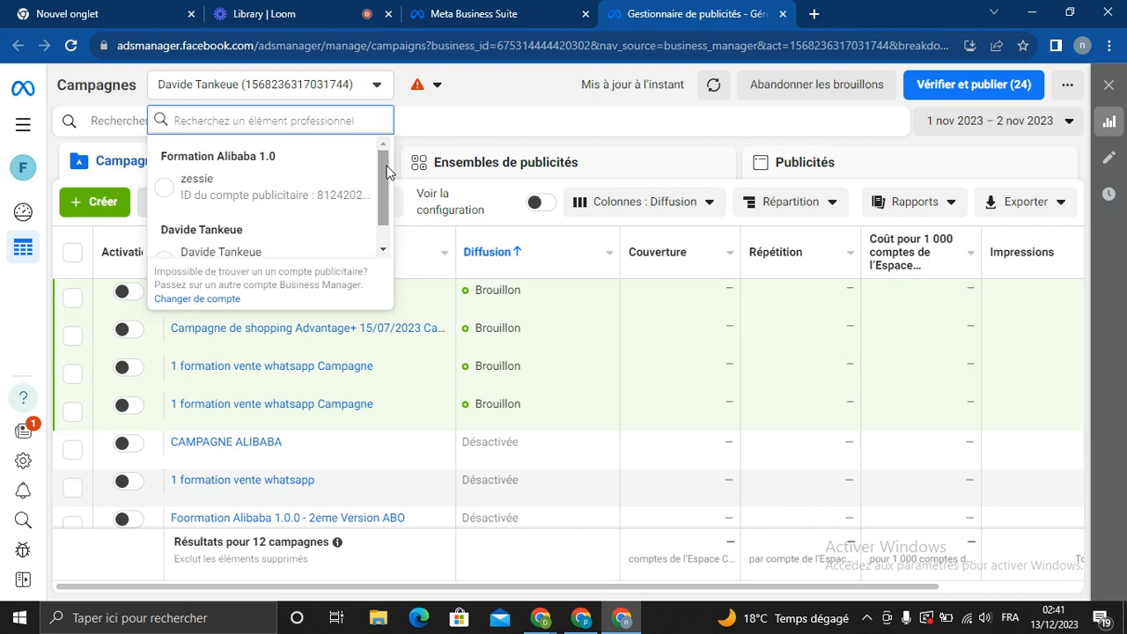
scroll(387, 172, "down", 1)
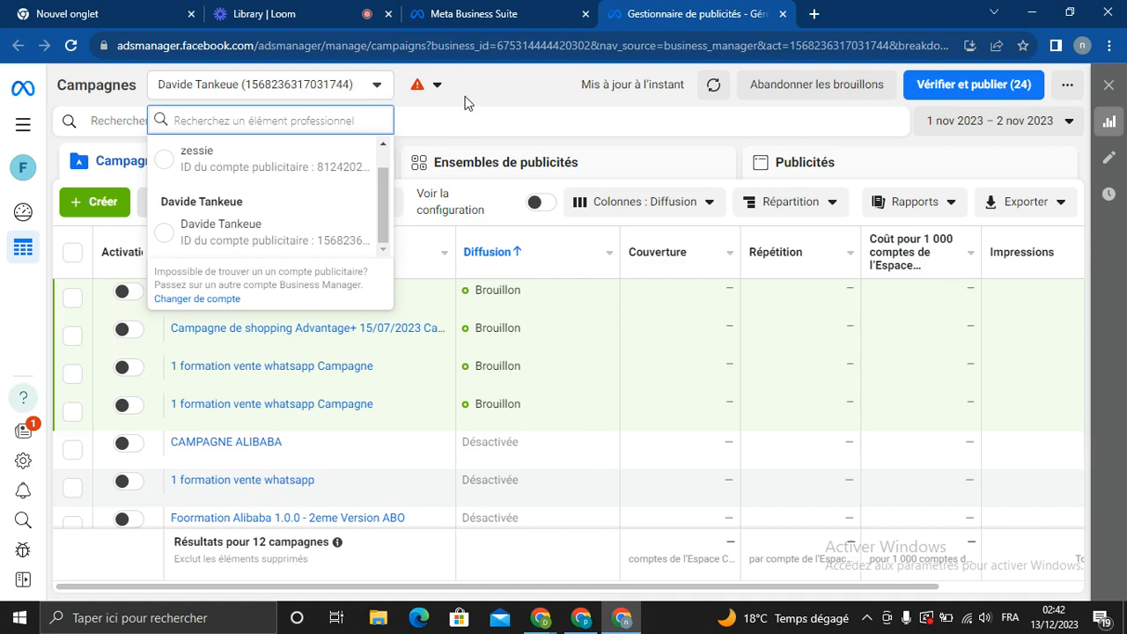
left_click(437, 88)
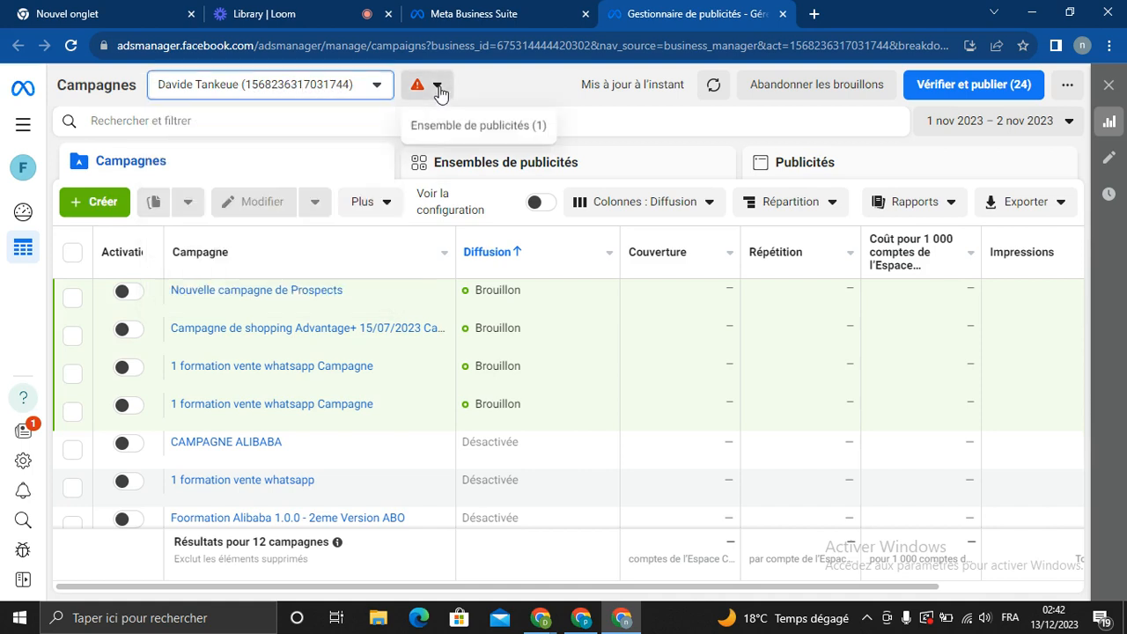
left_click(228, 121)
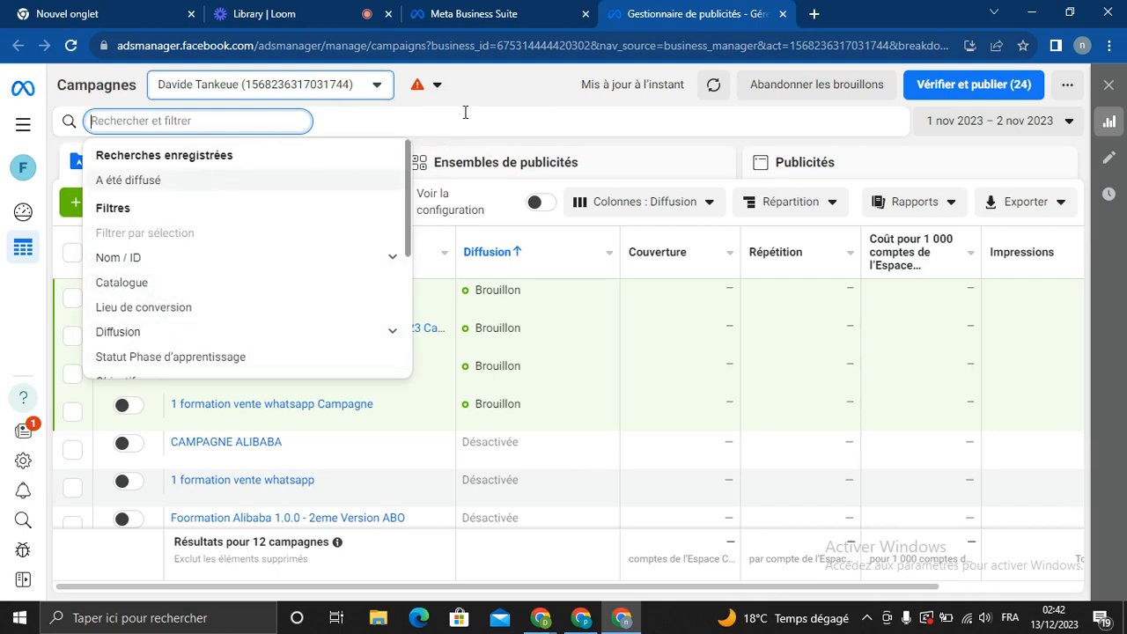
left_click(516, 99)
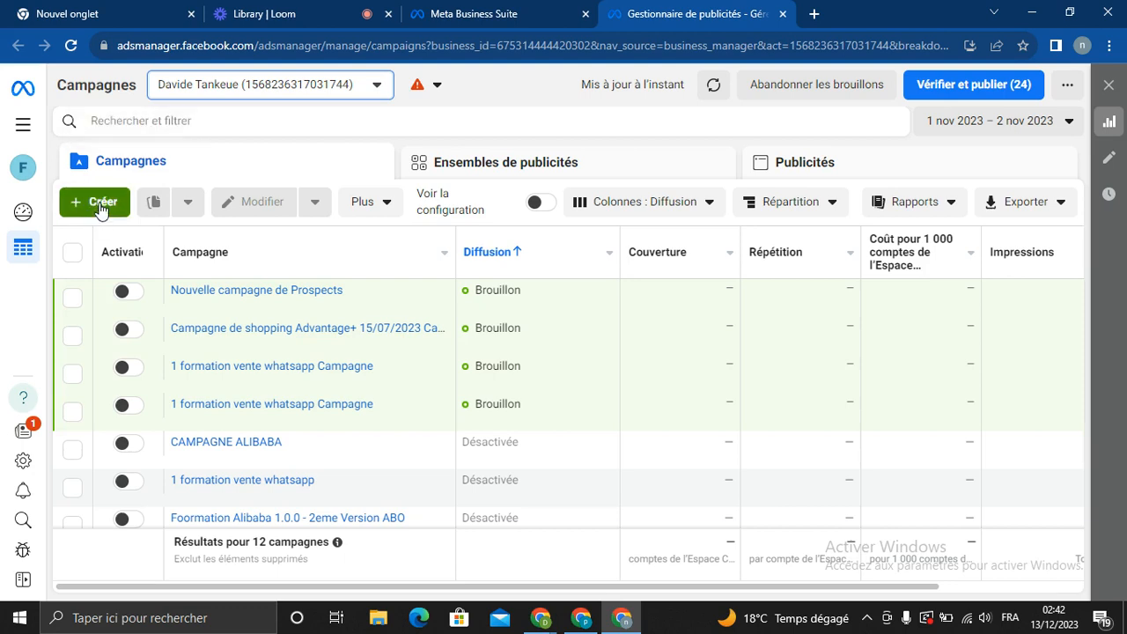
Go to Paramètres d'entreprise through the Tous les outils menu
left_click(21, 136)
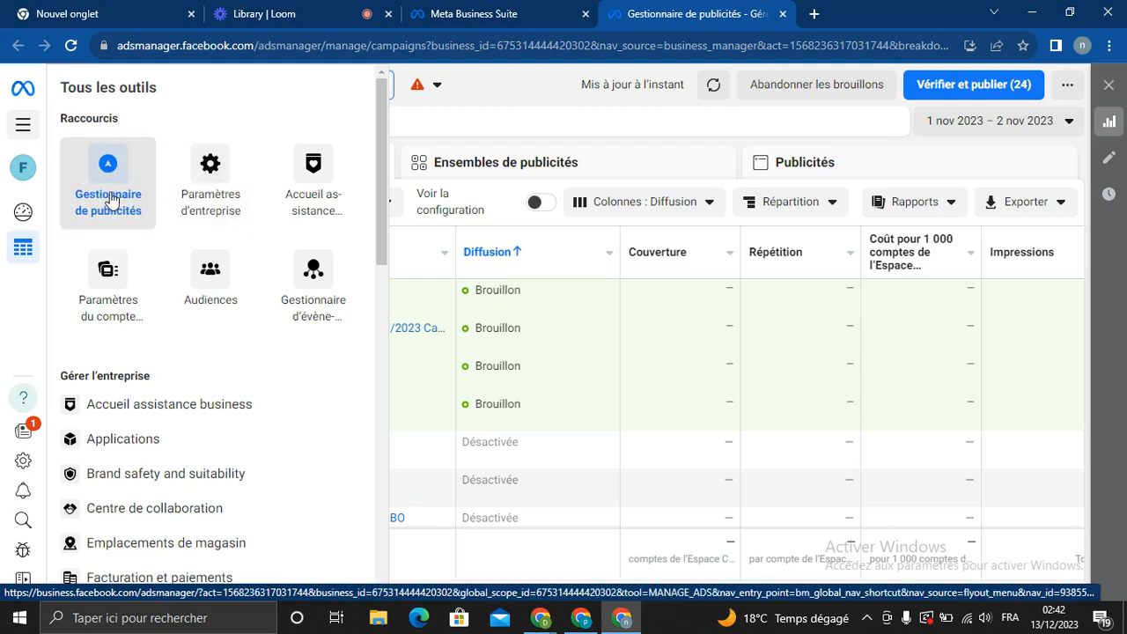
left_click(211, 191)
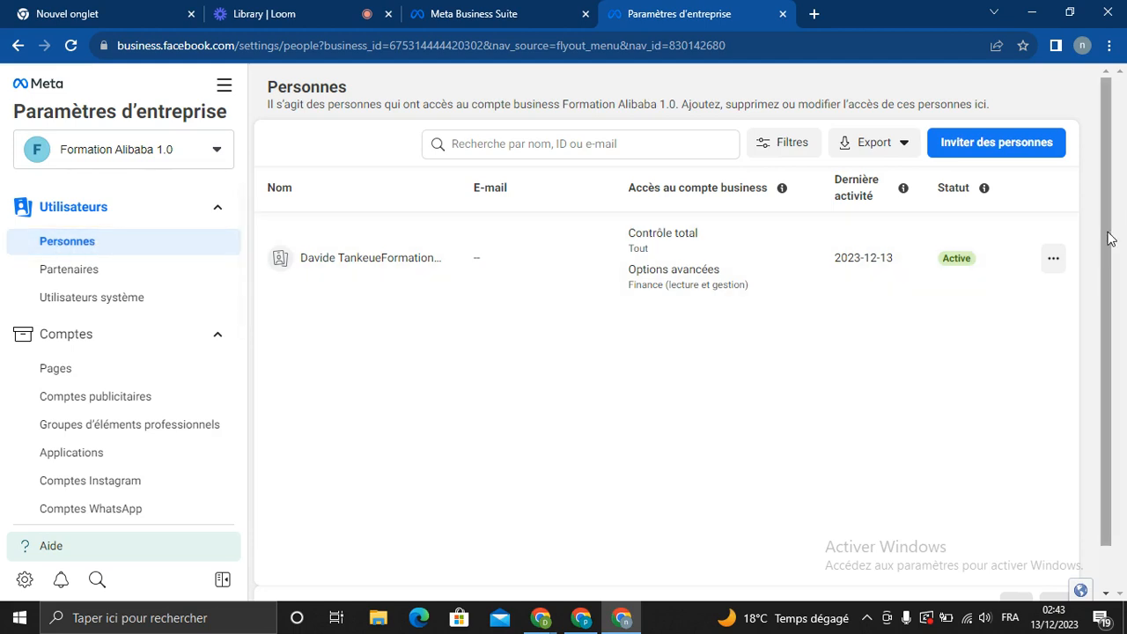
Select Partenaires in the Utilisateurs sidebar section
mouse_move(1106, 231)
left_mouse_down()
mouse_move(1112, 263)
mouse_move(1100, 210)
left_mouse_up()
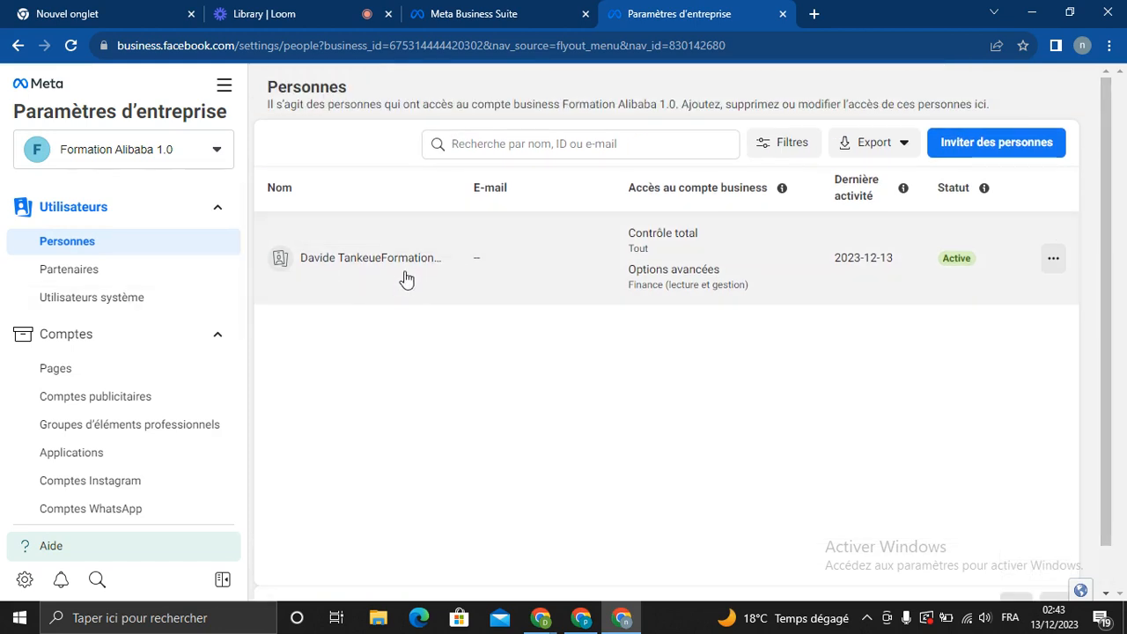
left_click(92, 277)
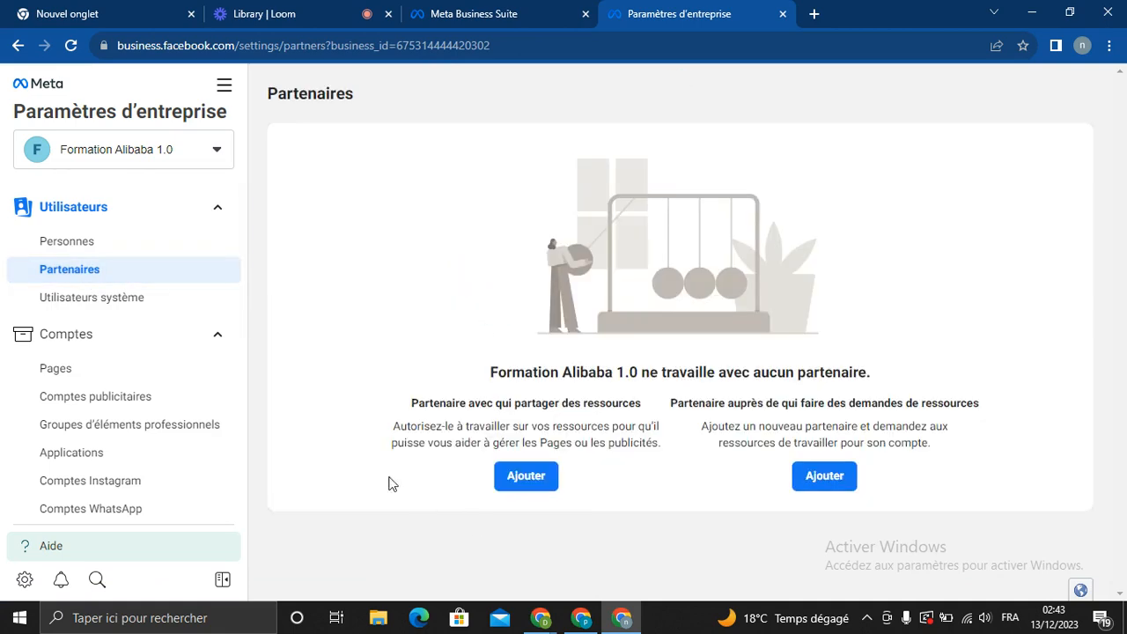
left_click(534, 482)
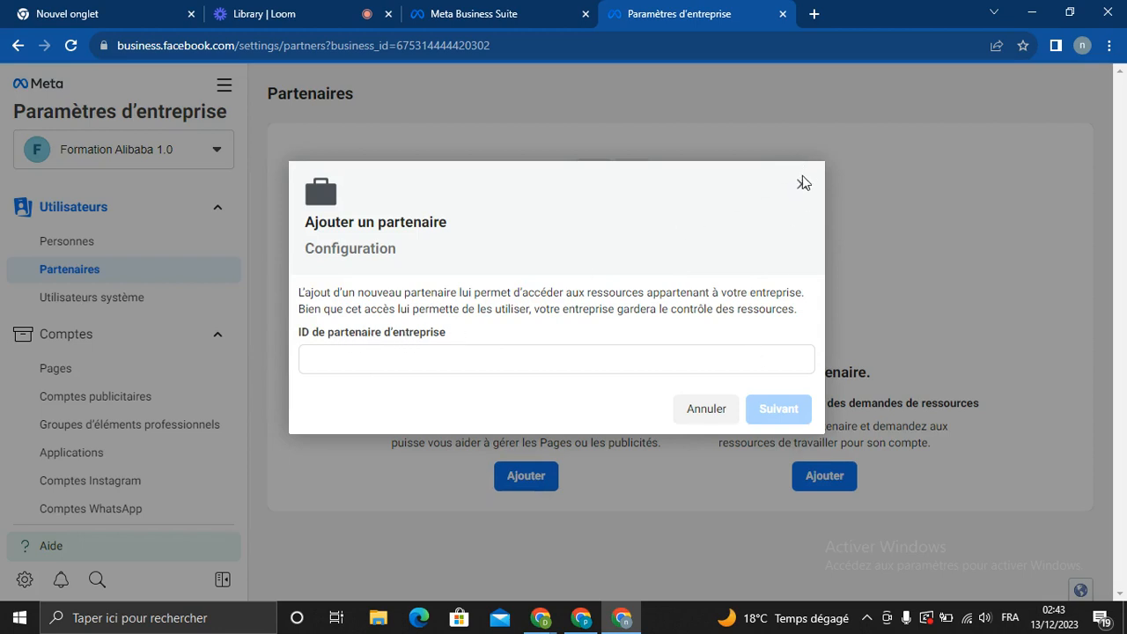
left_click(581, 361)
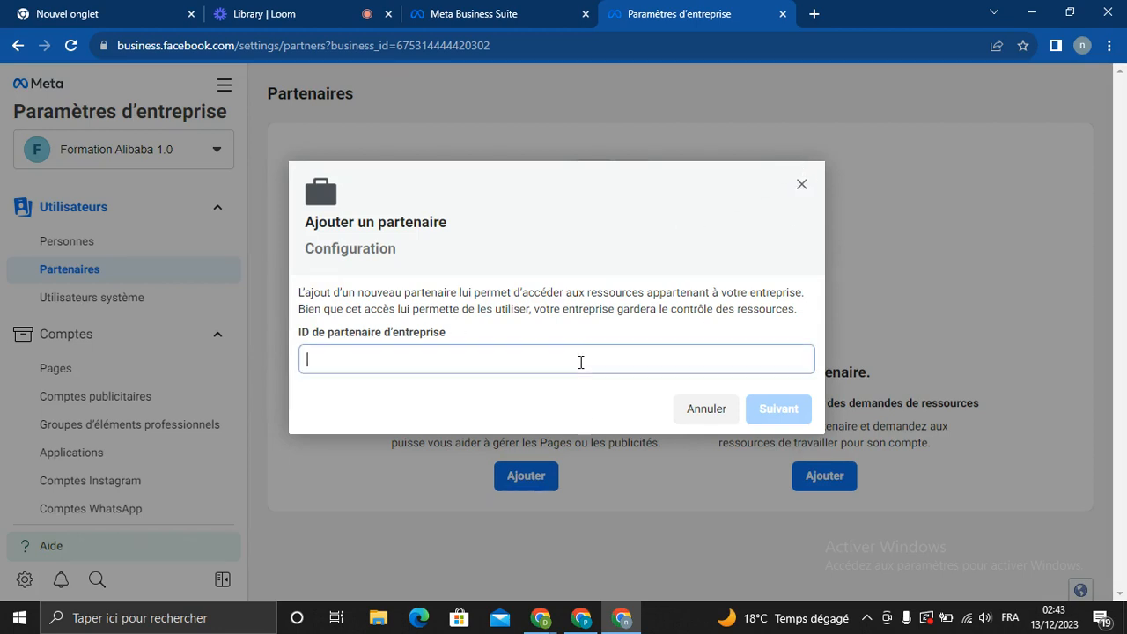
type("hhhh")
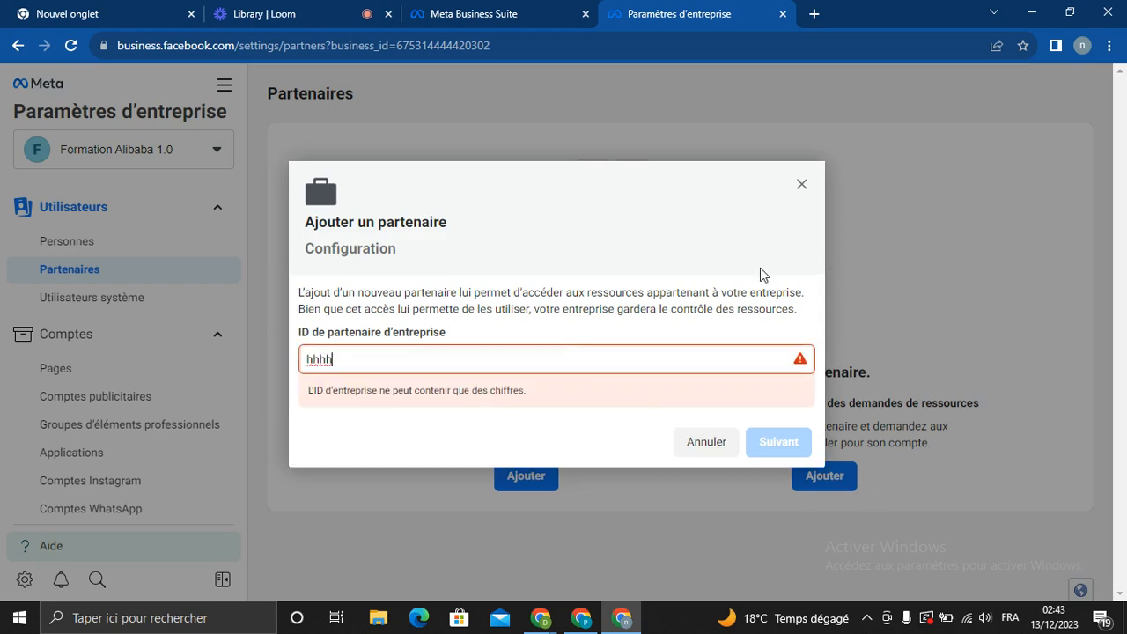
key("BackSpace")
key("BackSpace")
key("BackSpace")
key("BackSpace")
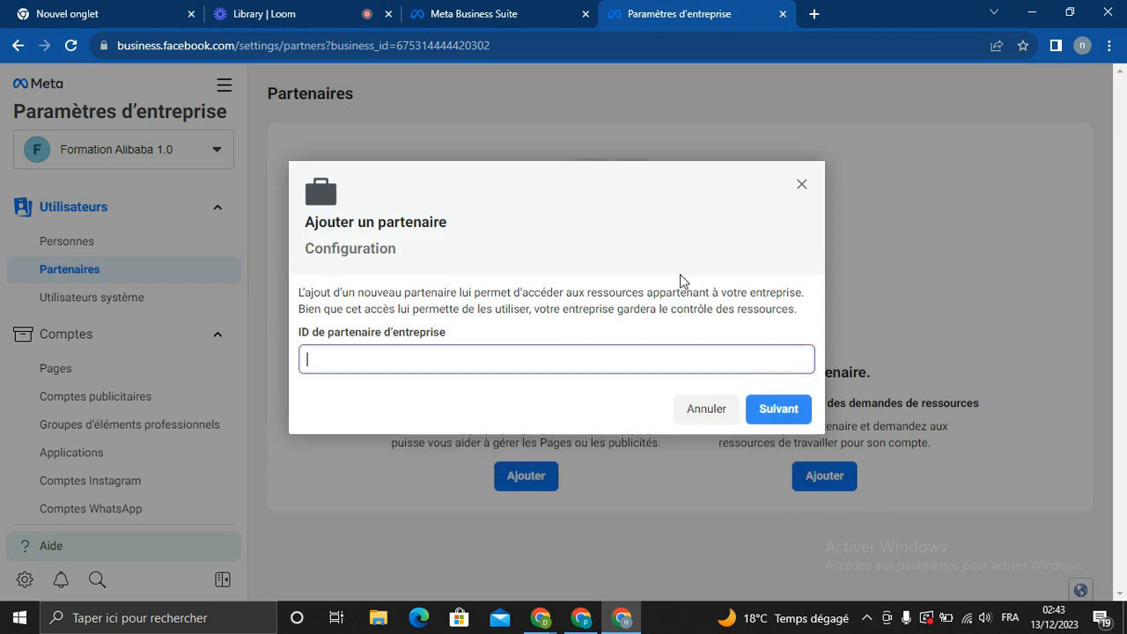
type("11224")
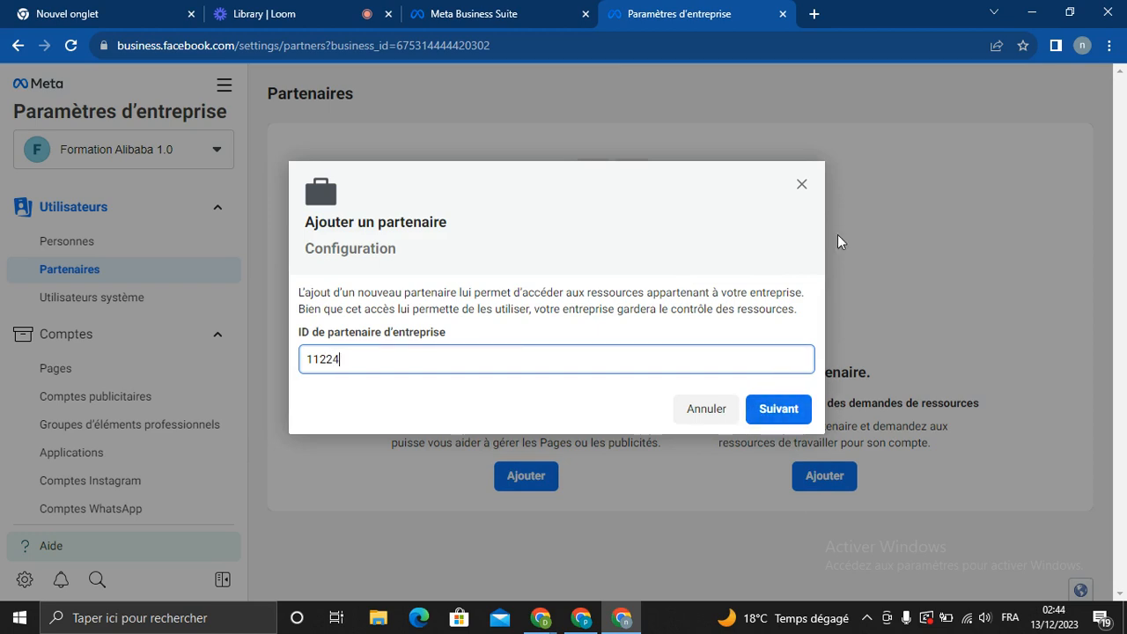
left_click(802, 185)
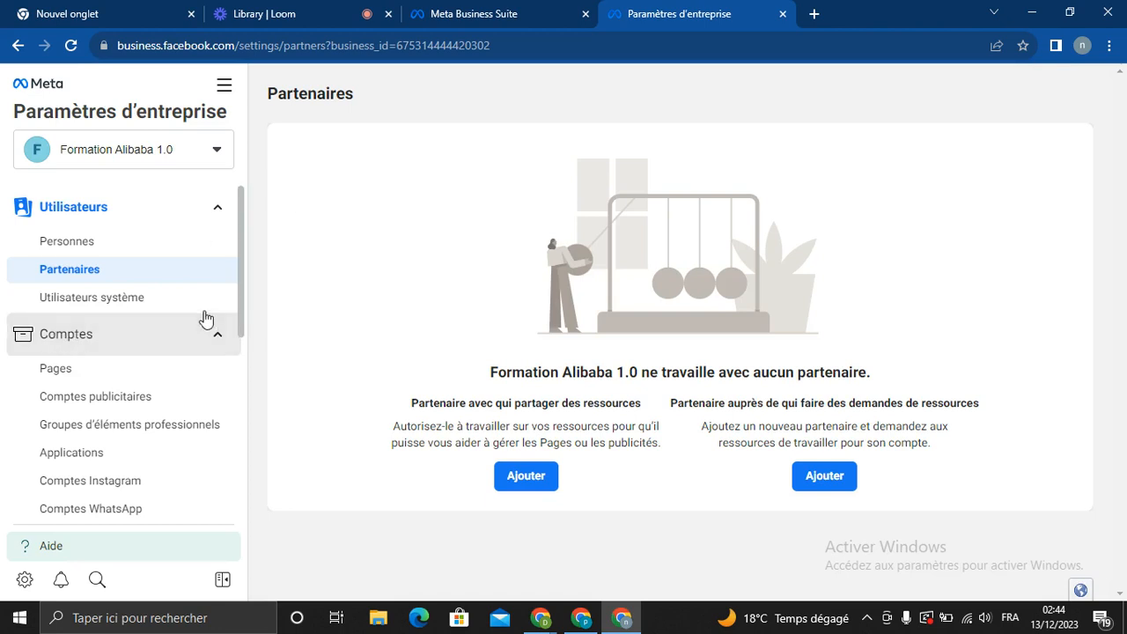
Scroll the sidebar and select Pages under Comptes to see Acheter en Chine depuis l'Afrique
left_click_drag(241, 281, 242, 335)
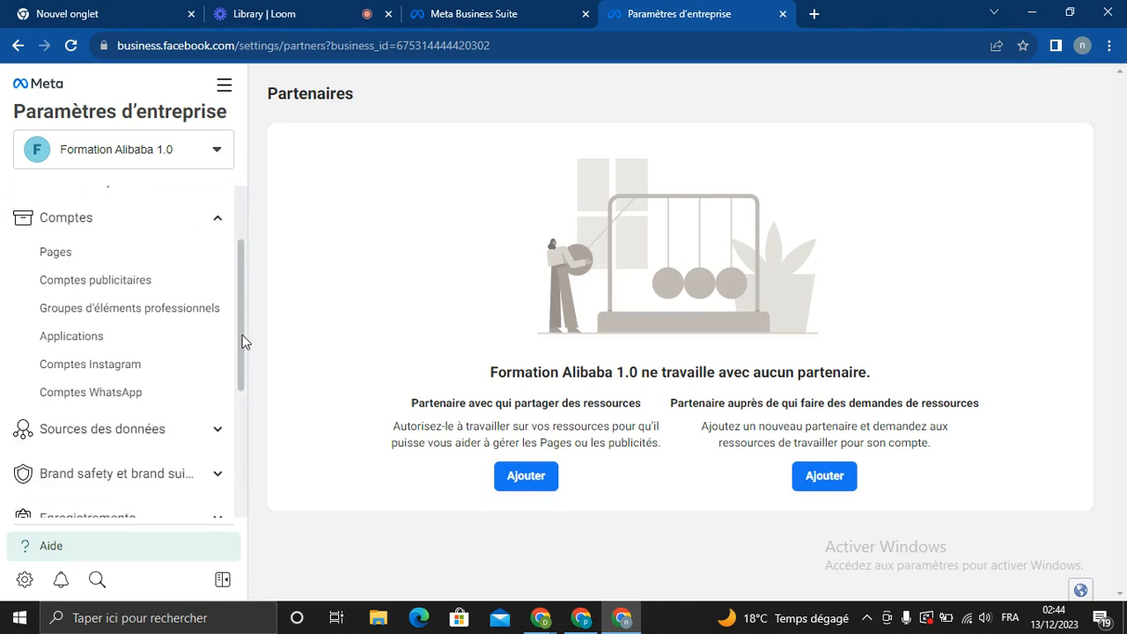
left_click(75, 255)
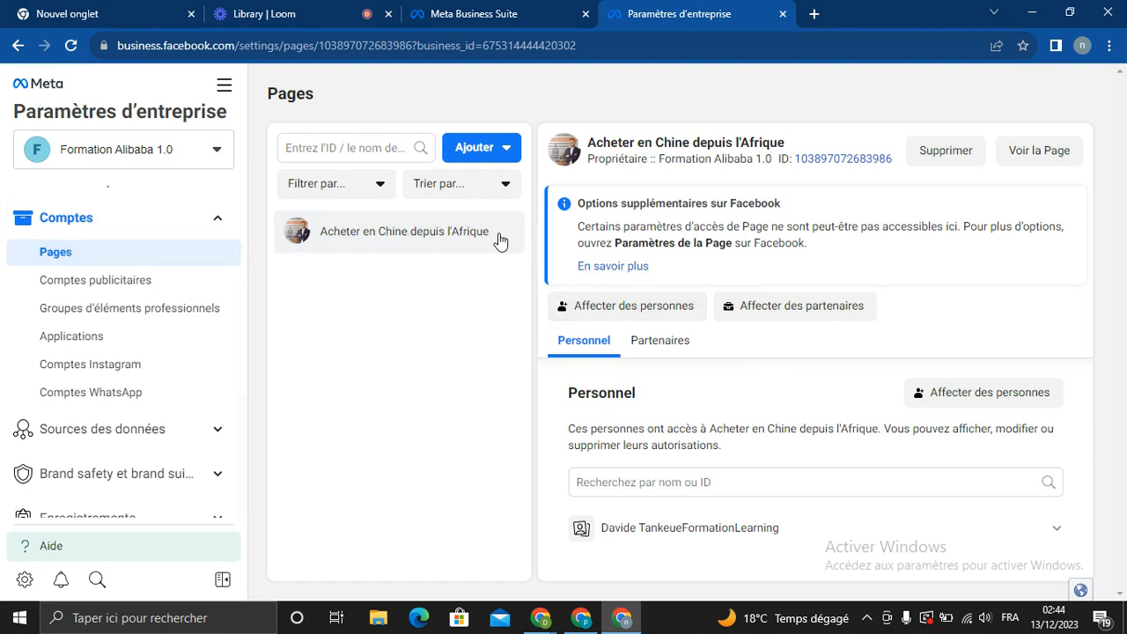
Check the Ajouter options for Pages, then switch to Comptes publicitaires showing account zessie
left_click(474, 152)
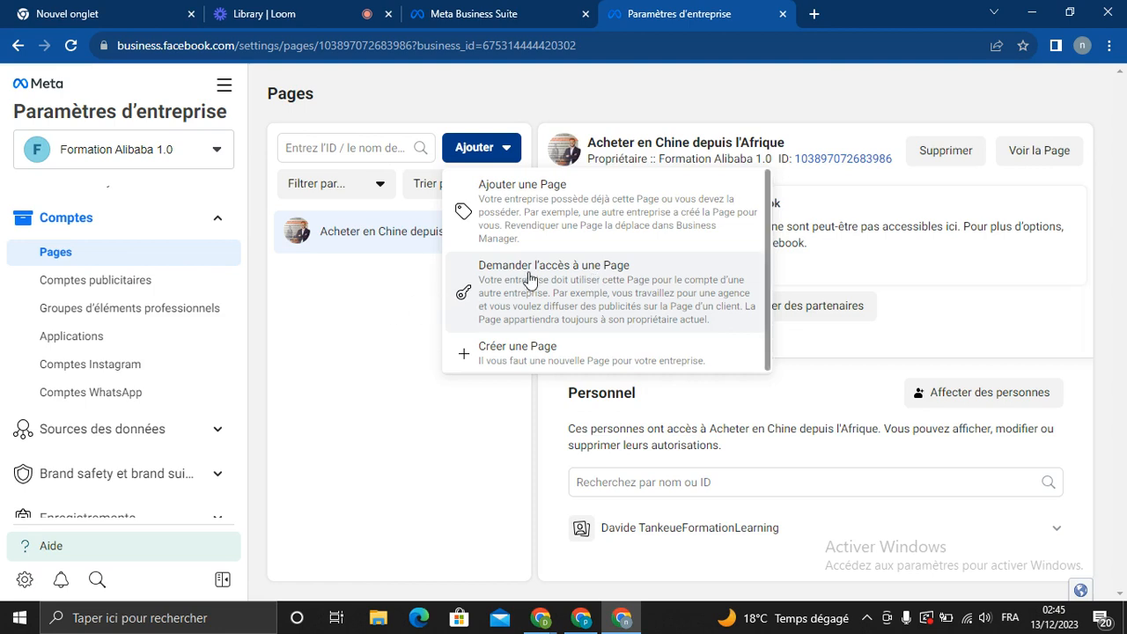
left_click(382, 318)
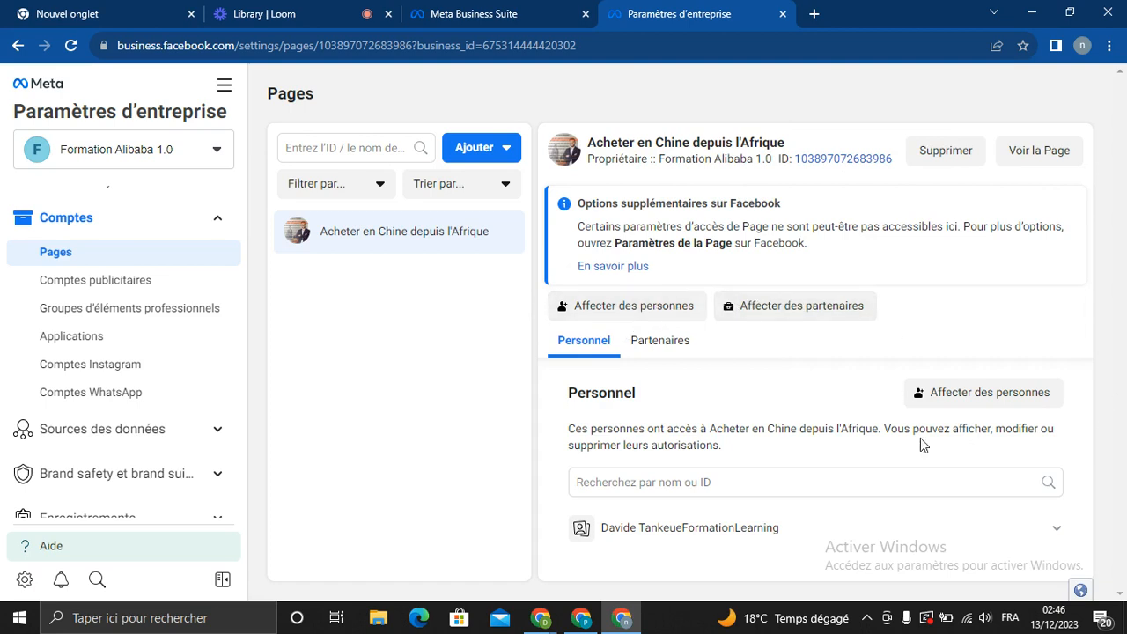
left_click(96, 282)
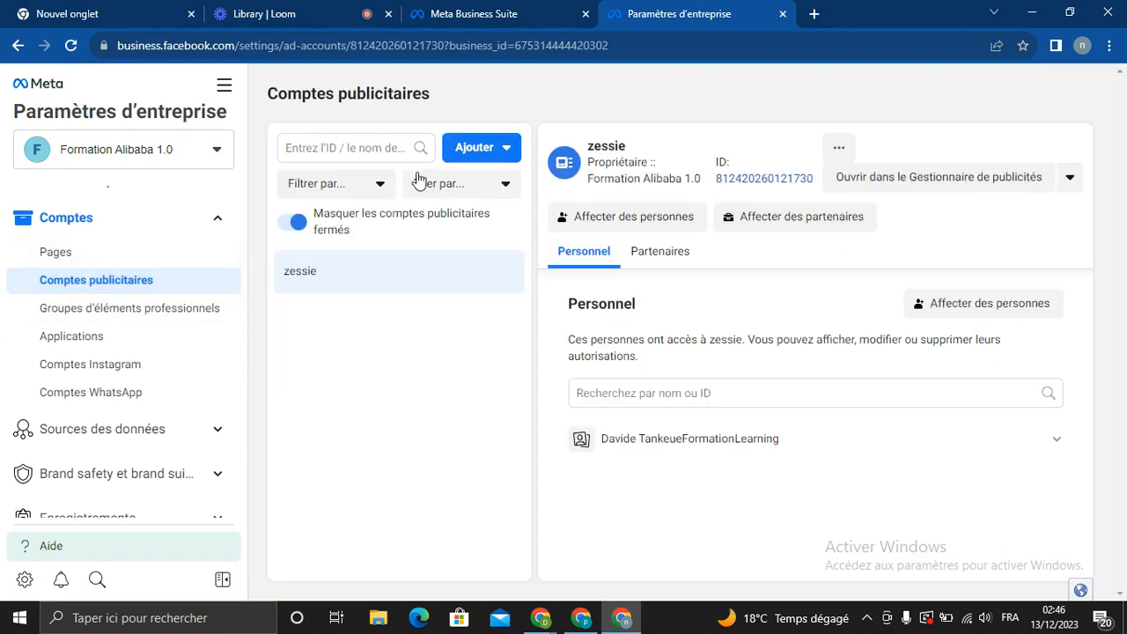
left_click(487, 151)
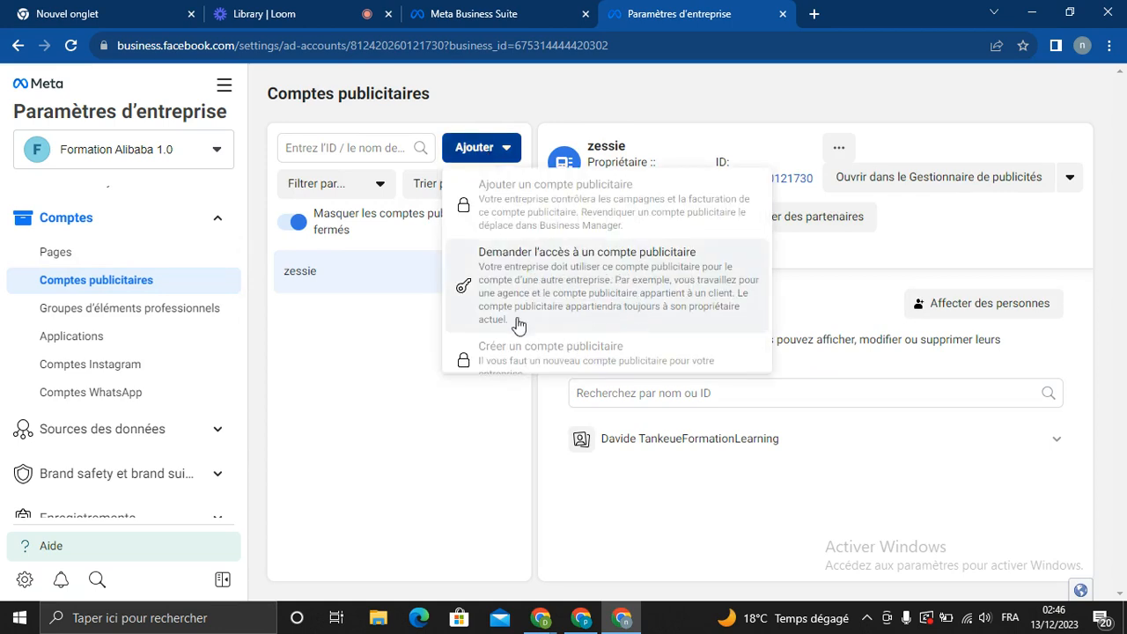
left_click(369, 384)
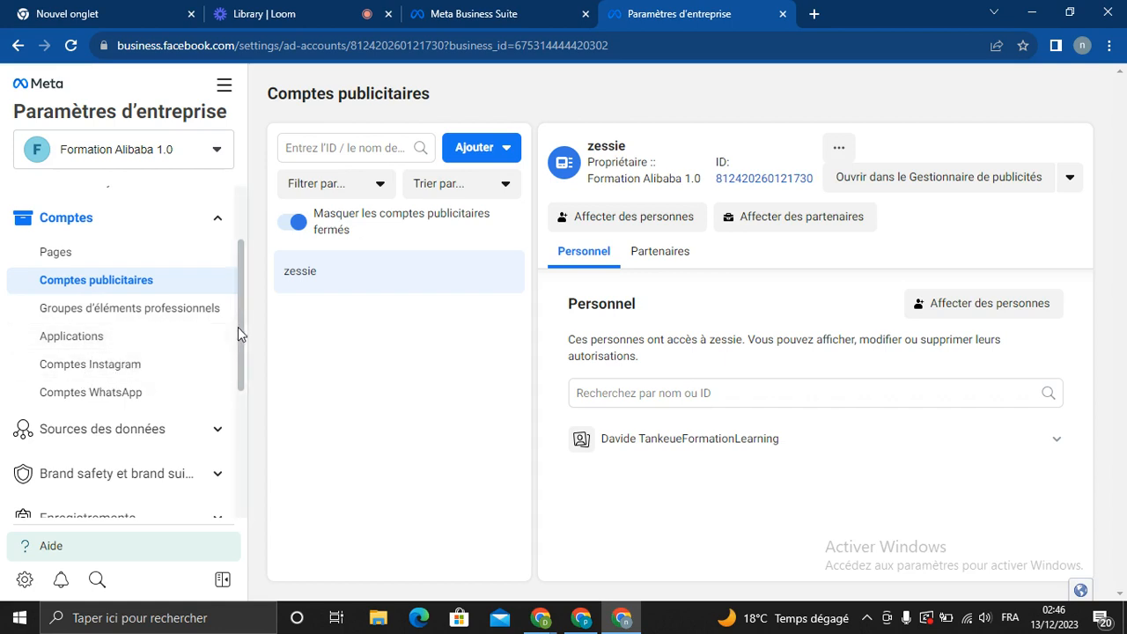
left_click_drag(238, 326, 238, 336)
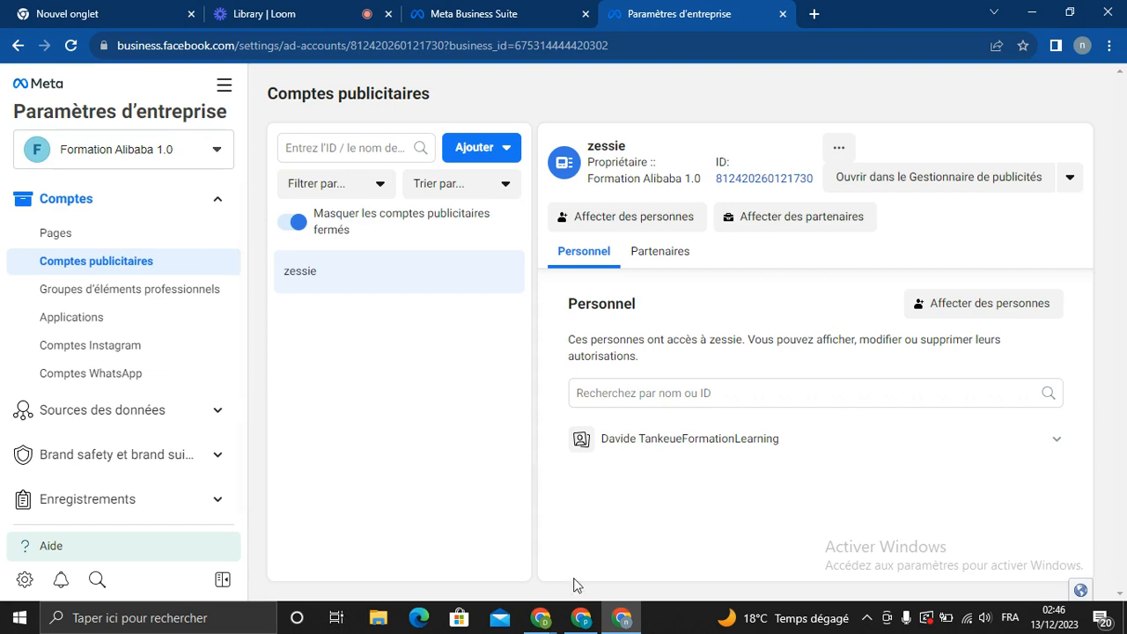
left_click(273, 15)
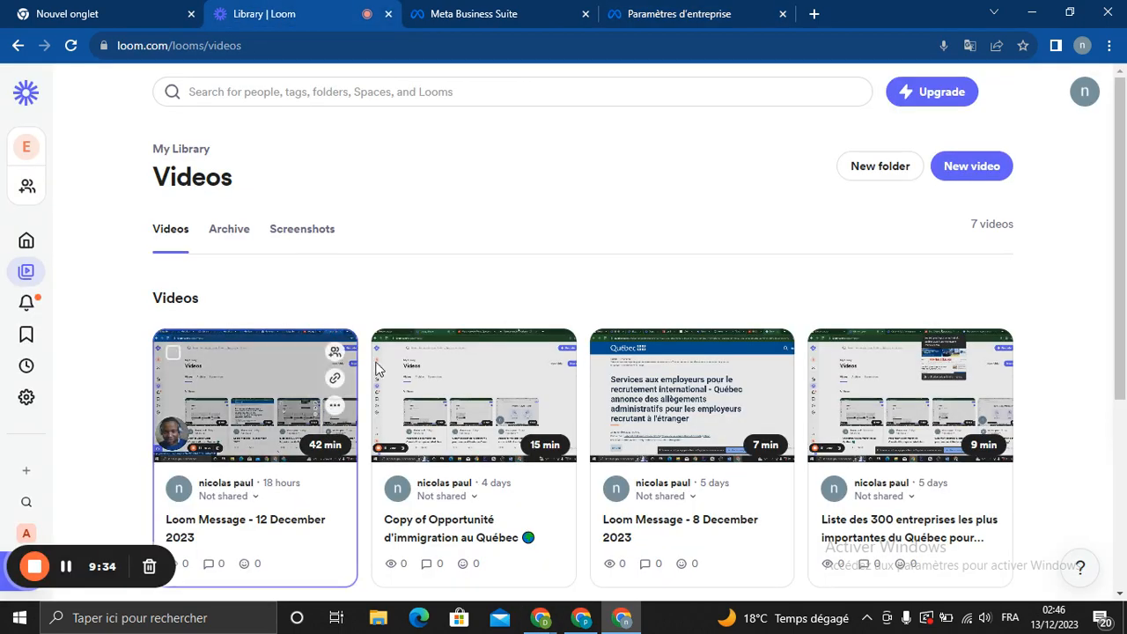
left_click(716, 17)
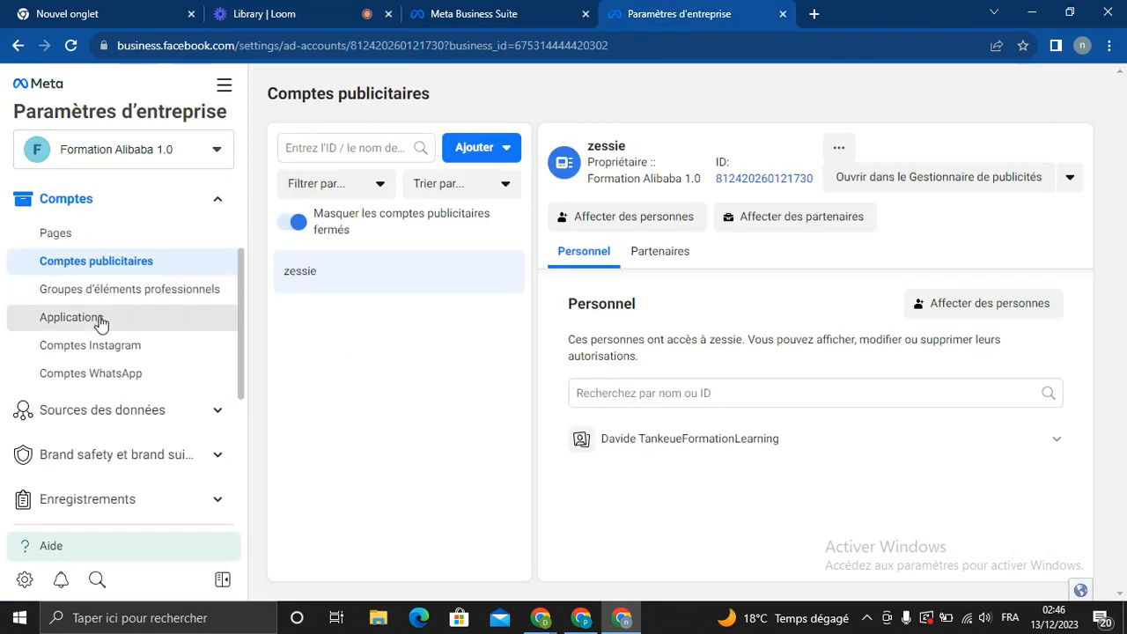
View Comptes Instagram, open and close its connection dialog, then go to Comptes WhatsApp
left_click(112, 352)
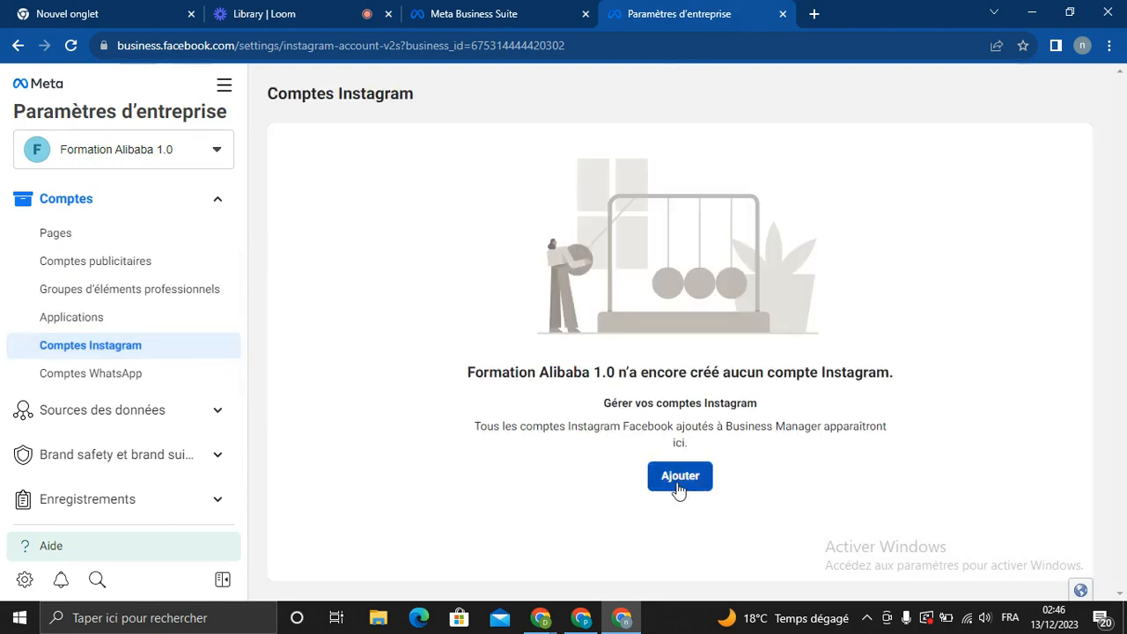
left_click(678, 486)
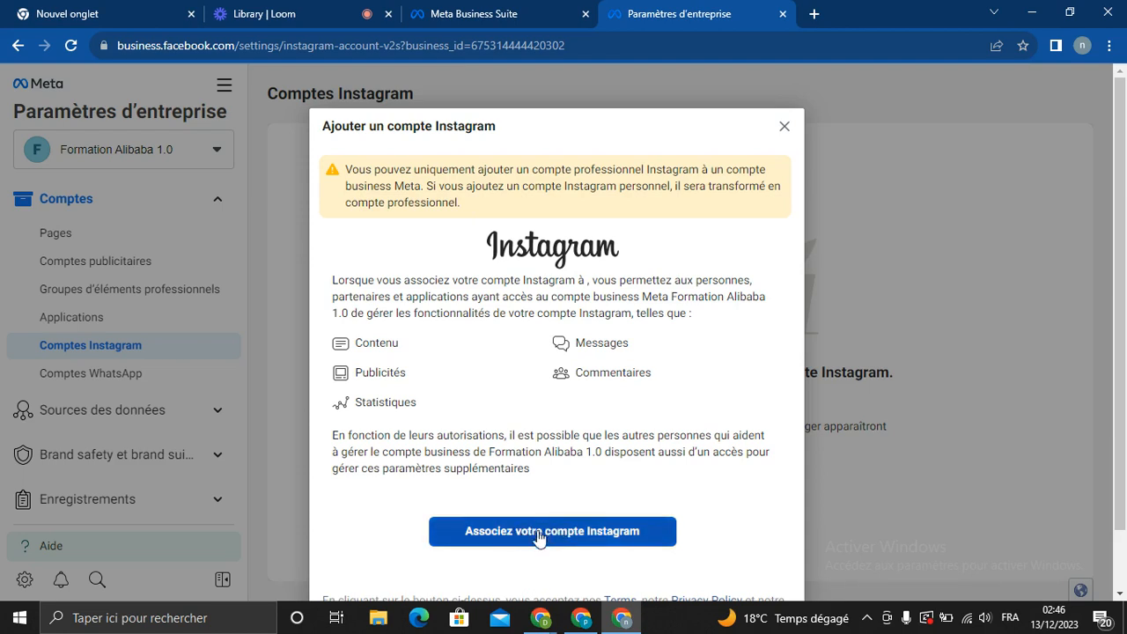
left_click(784, 124)
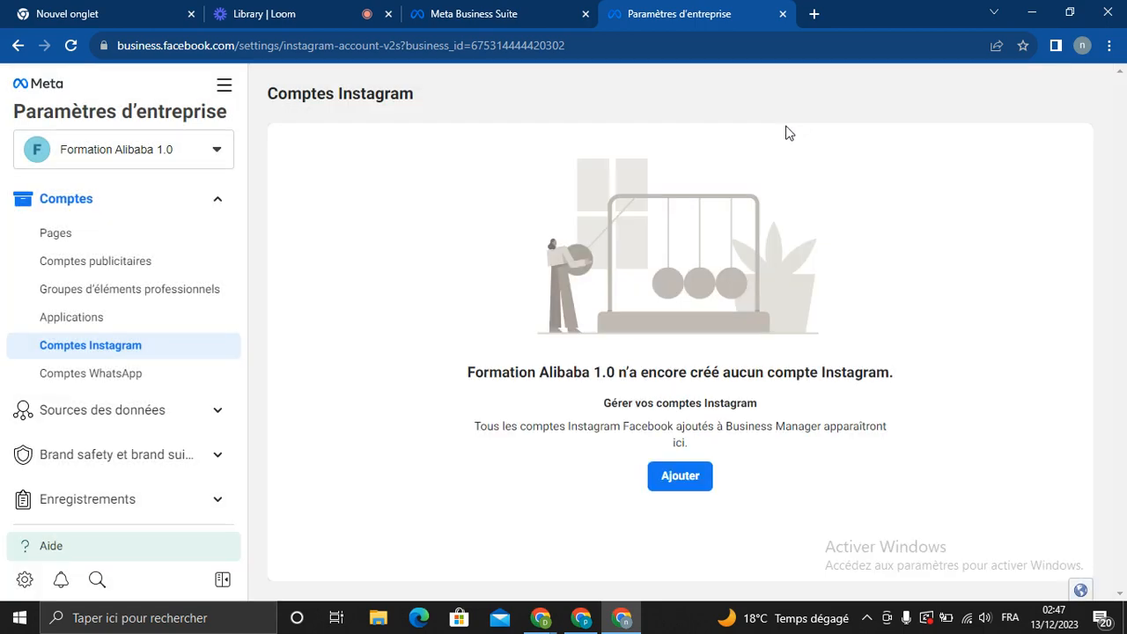
left_click(84, 382)
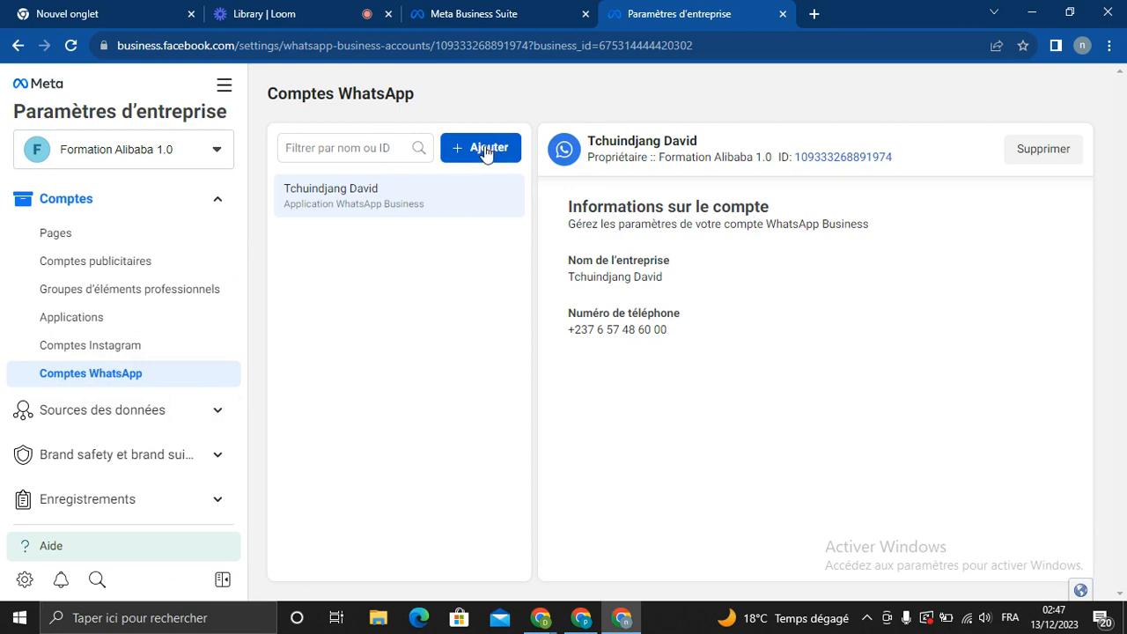
Start adding a WhatsApp Business account with country Cameroun (+237) and enter a phone number
left_click(484, 148)
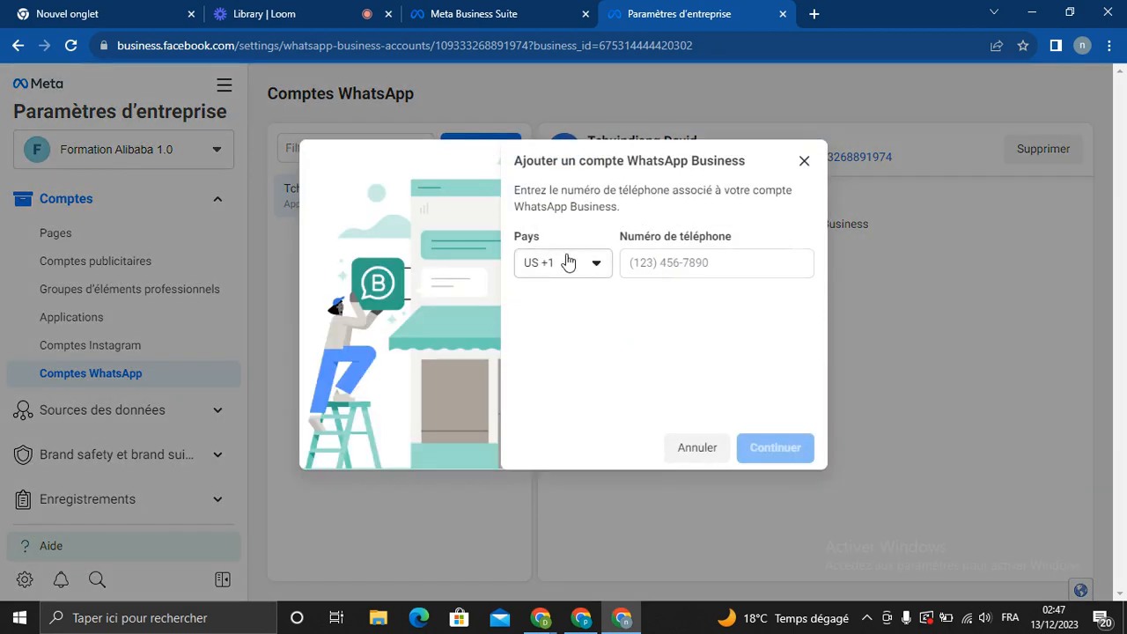
left_click(576, 262)
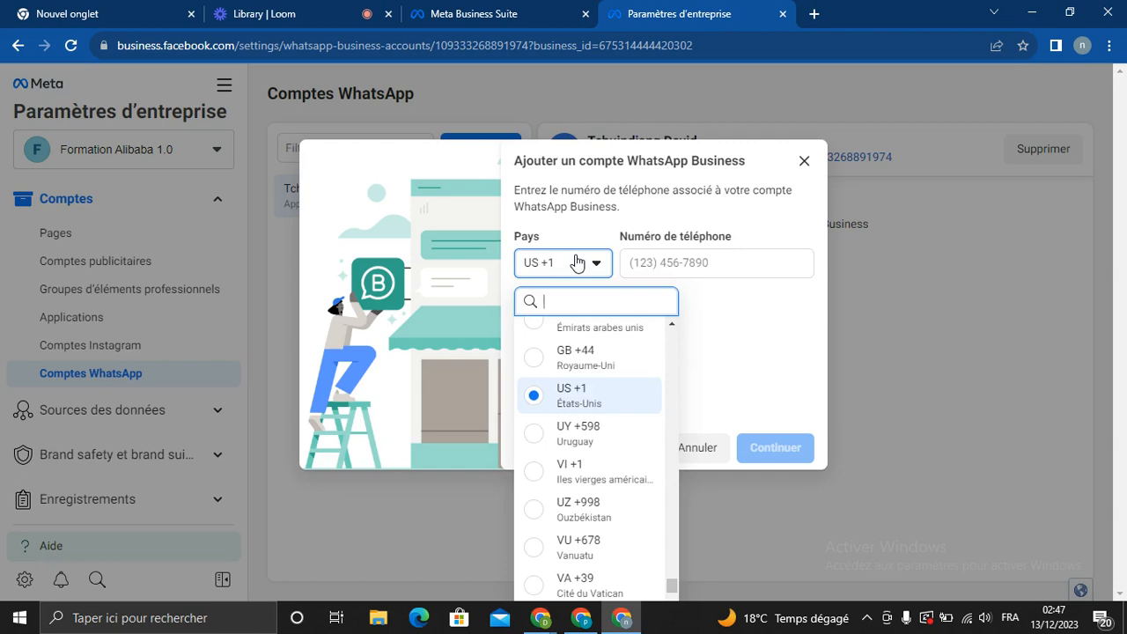
type("cm")
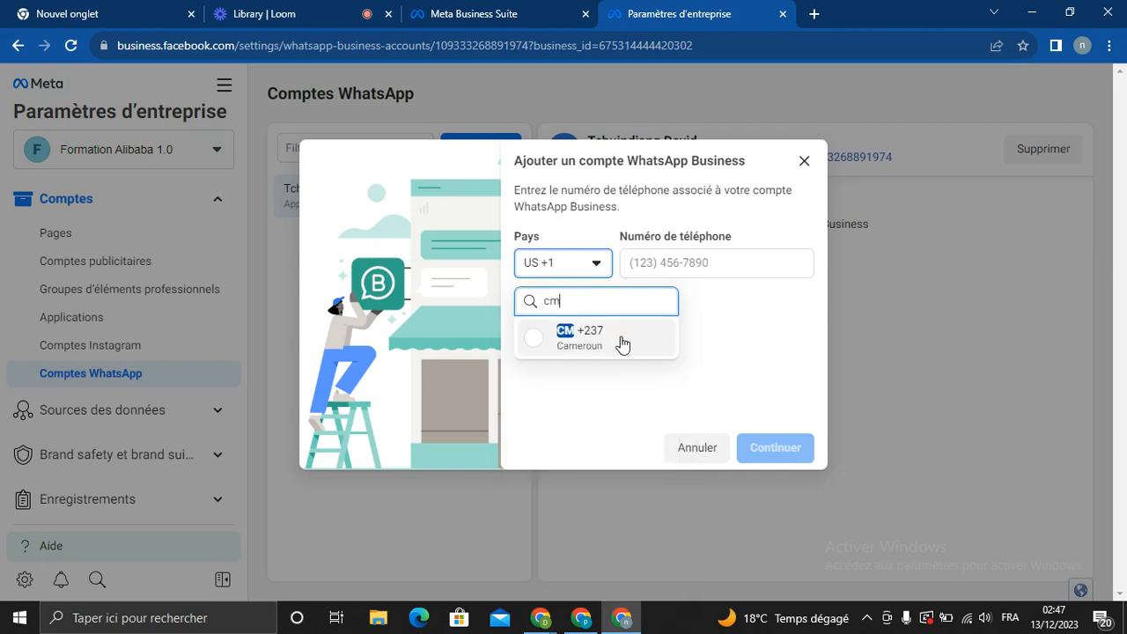
left_click(621, 337)
left_click(694, 257)
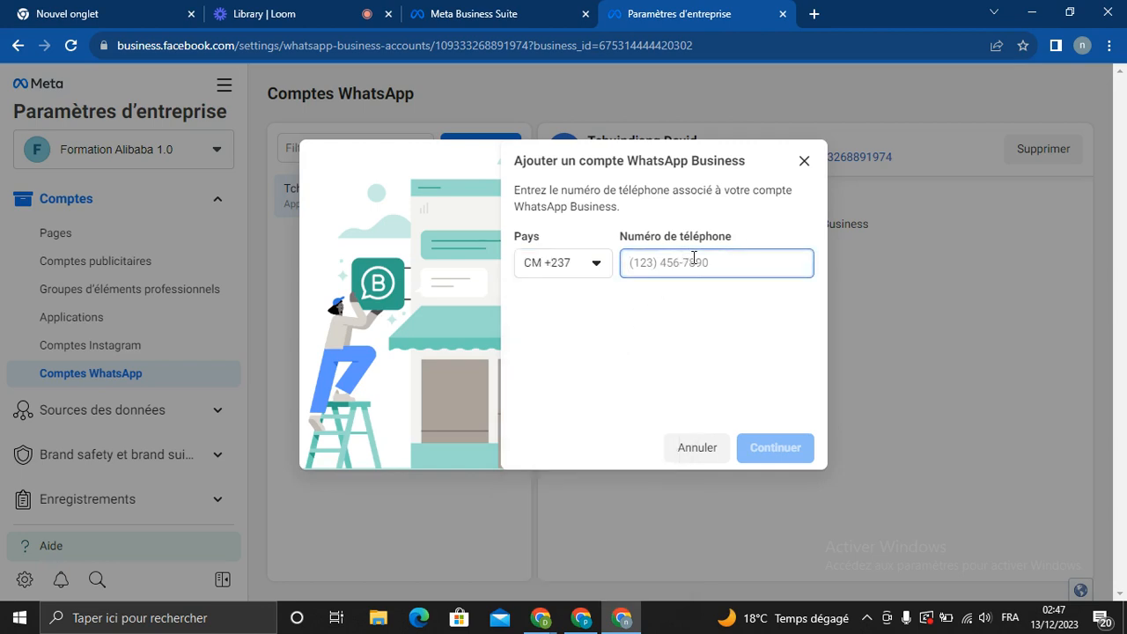
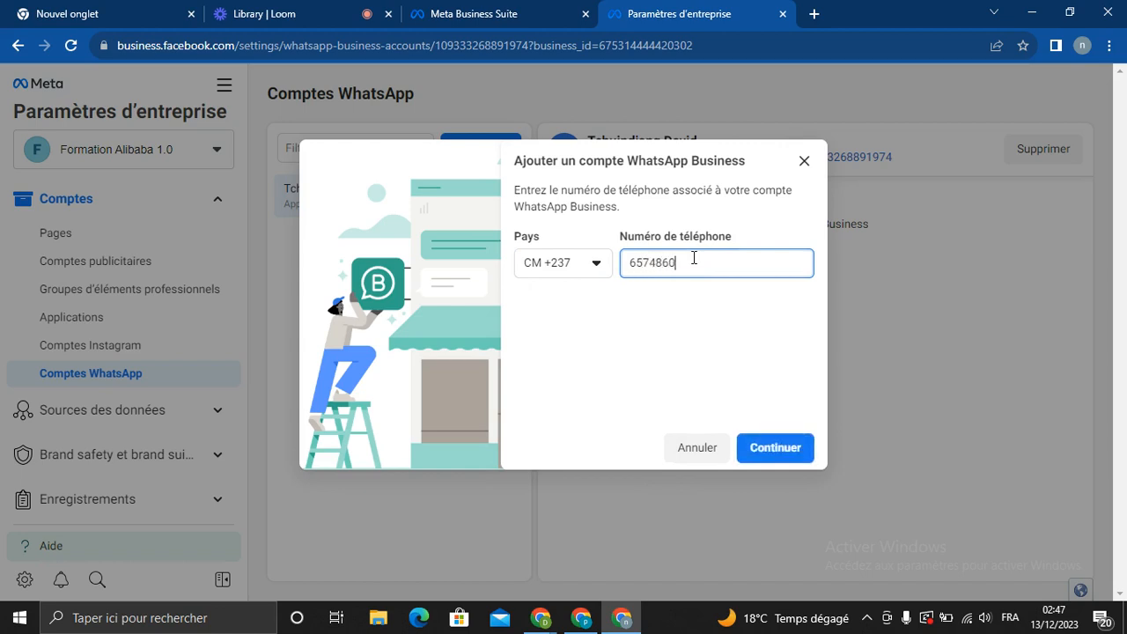
Space out the phone number digits, then cancel the Ajouter un compte WhatsApp Business dialog
left_click(649, 262)
left_click(666, 262)
left_click(676, 262)
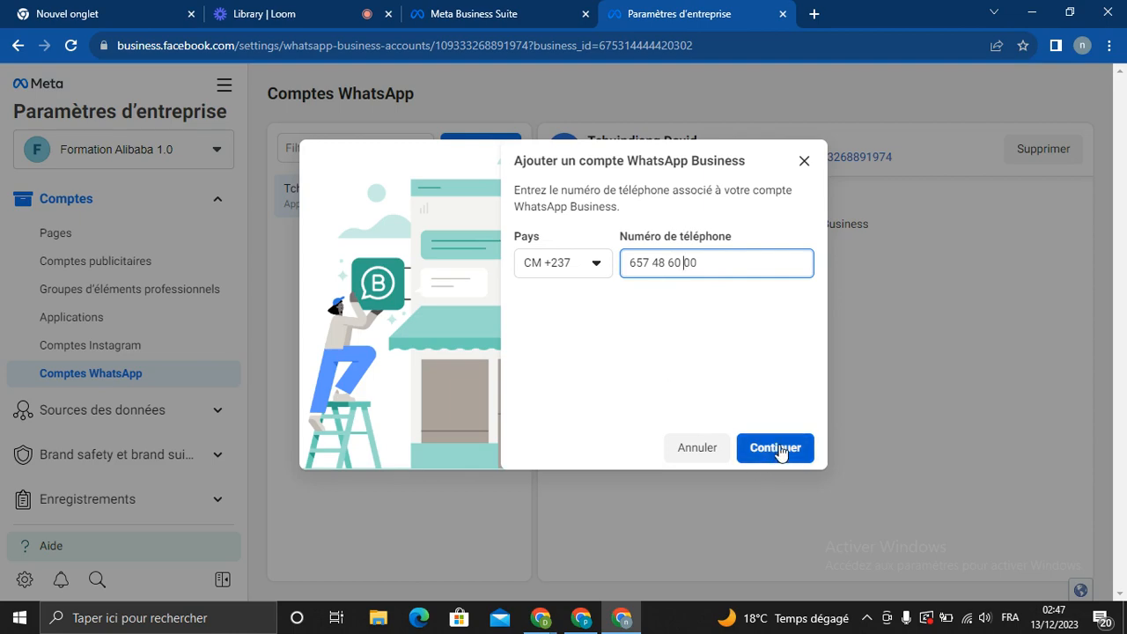
left_click(803, 162)
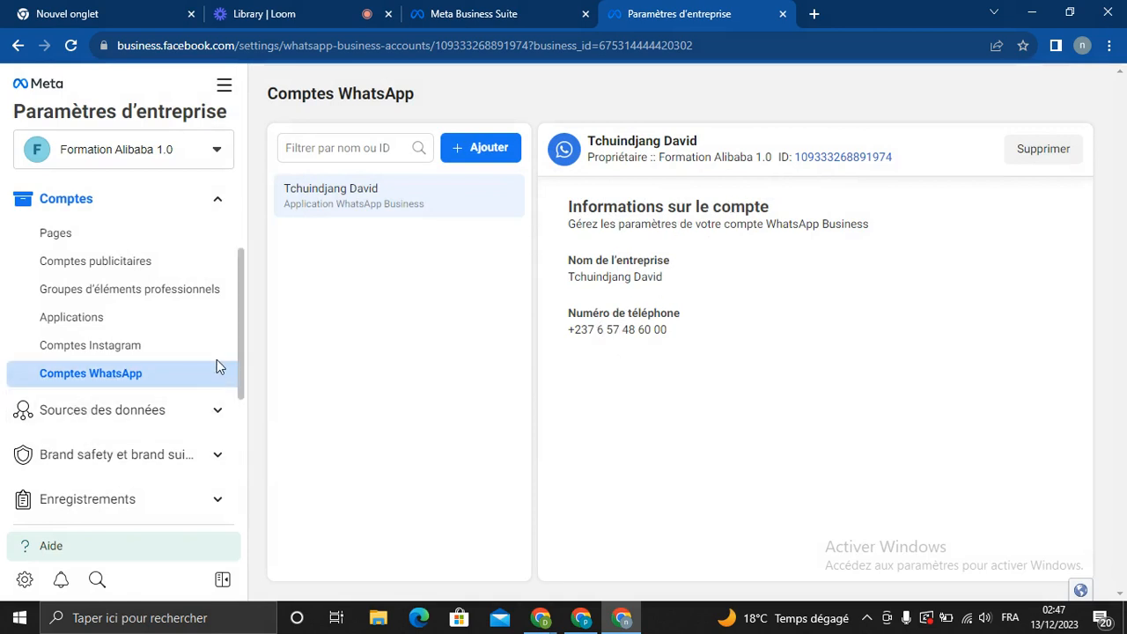
Expand Sources des données and view the business's Meta pixels list
left_click_drag(239, 346, 244, 410)
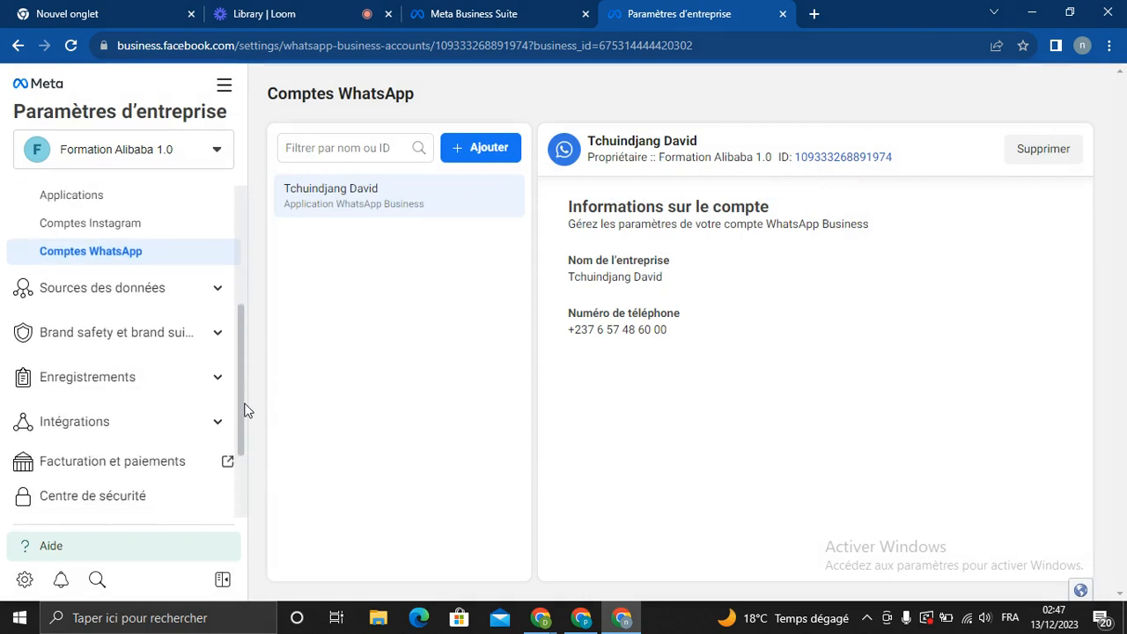
left_click(217, 290)
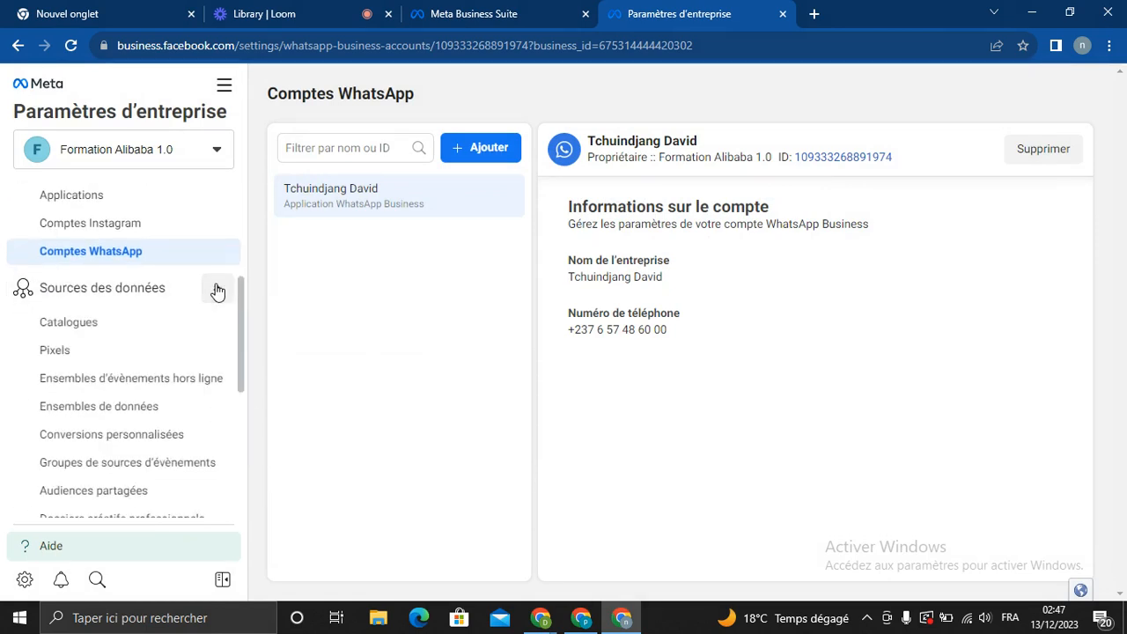
left_click(55, 349)
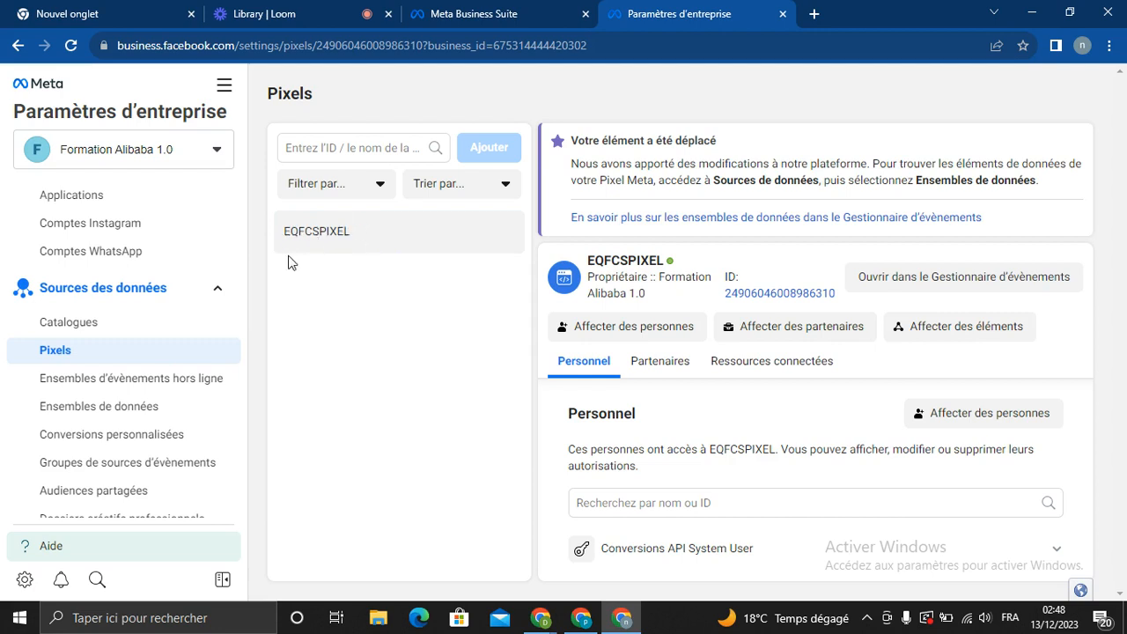
Check the Brand safety section, then go to Facturation et paiements
left_click_drag(242, 312, 245, 391)
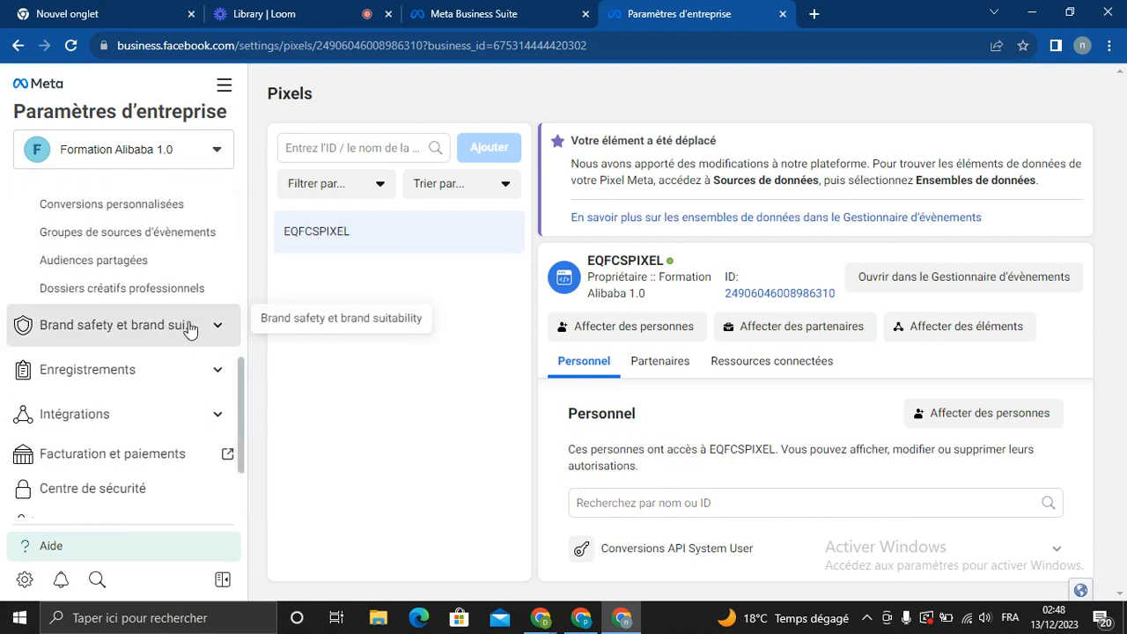
left_click(219, 330)
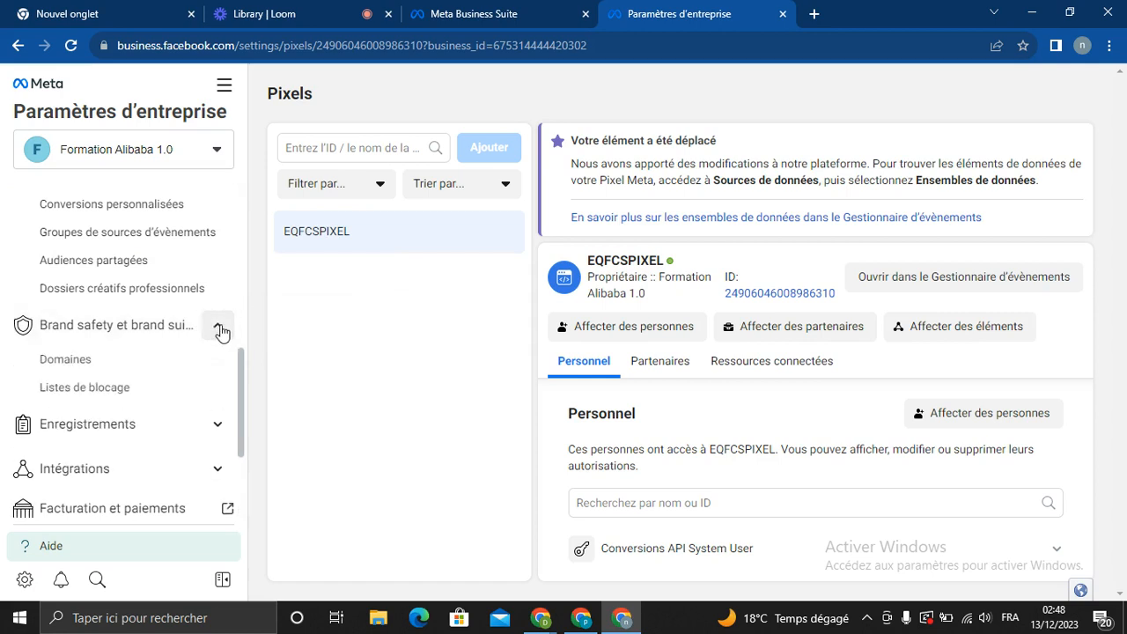
left_click(221, 330)
left_click_drag(243, 384, 238, 440)
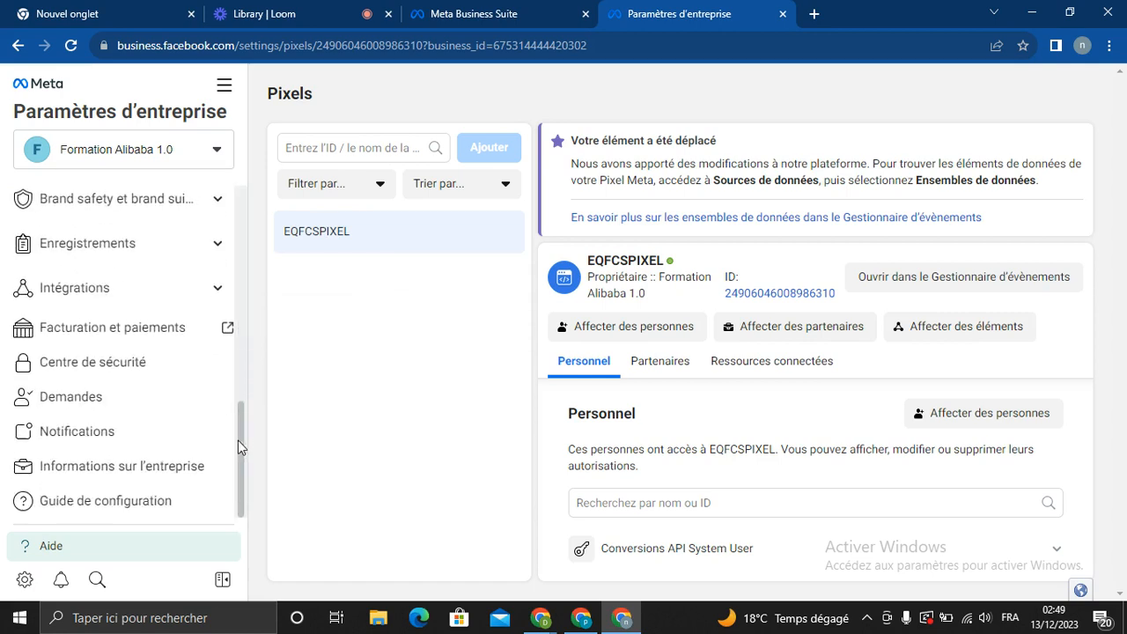
left_click(68, 327)
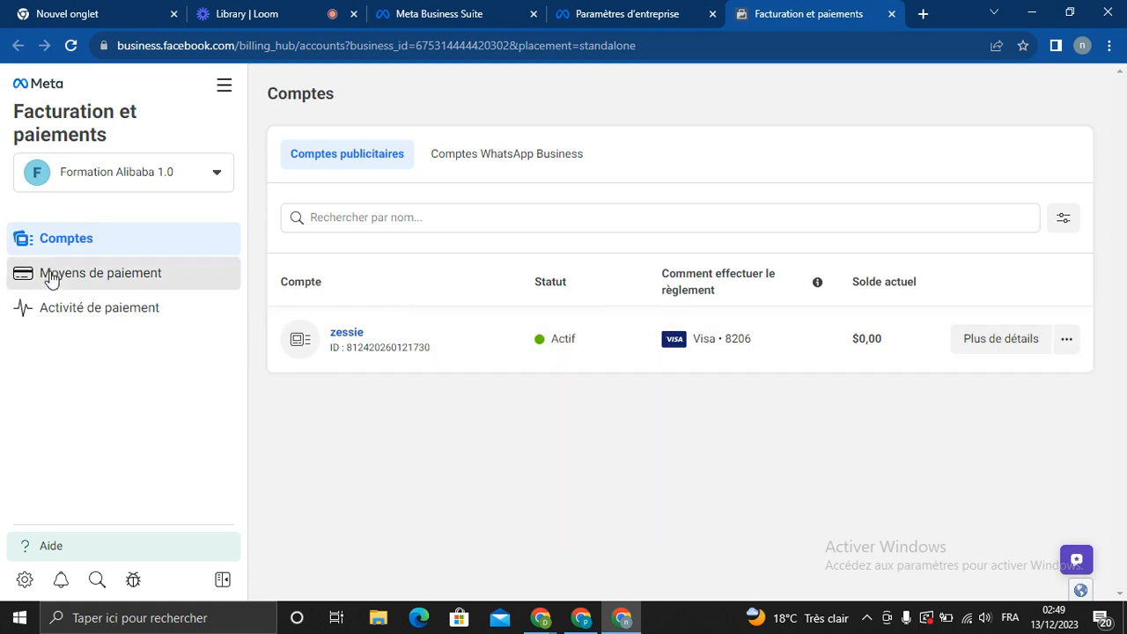
Begin adding a payment method from Moyens de paiement, with Cameroun, Dollar américain and card shown
left_click(85, 280)
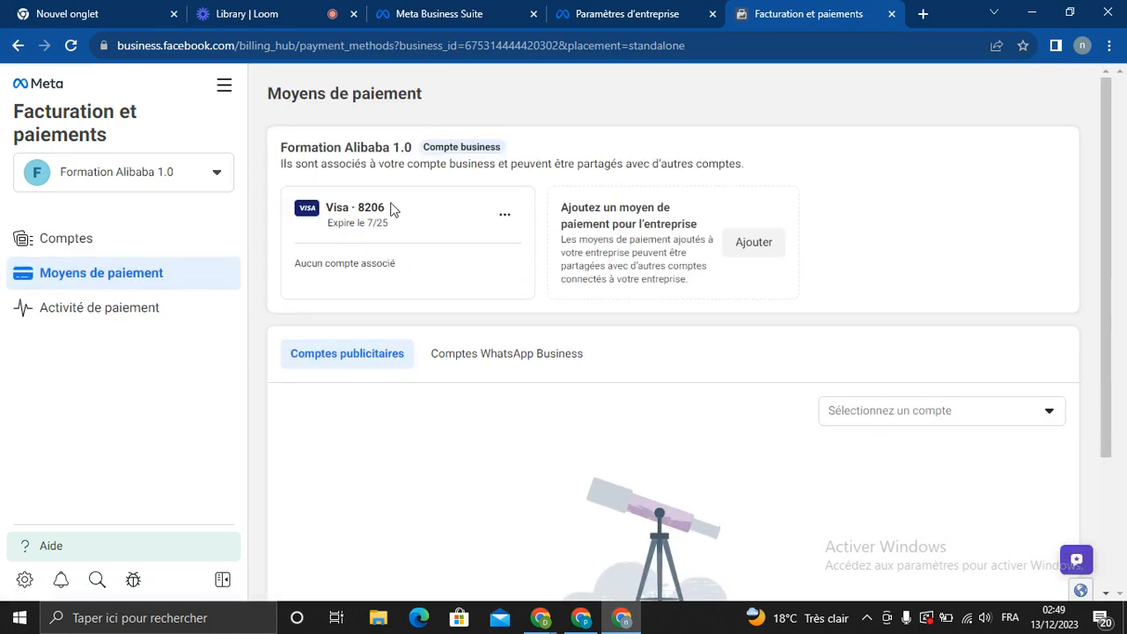
left_click(774, 241)
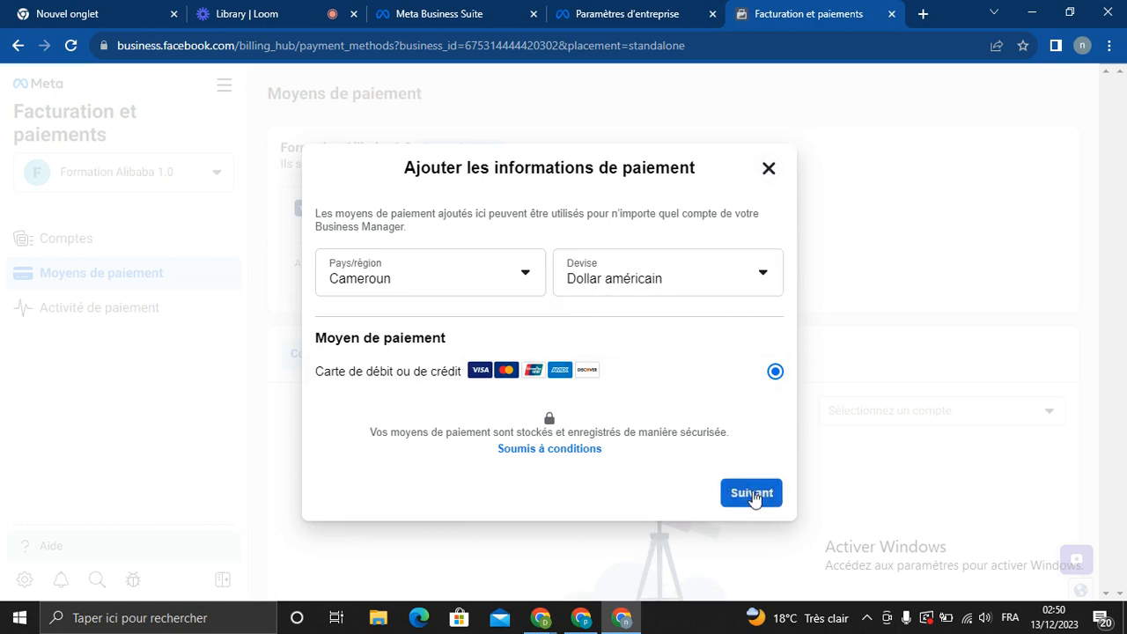
Enter a cardholder name and card number, then close the dialog after the unsupported-card error
left_click(751, 495)
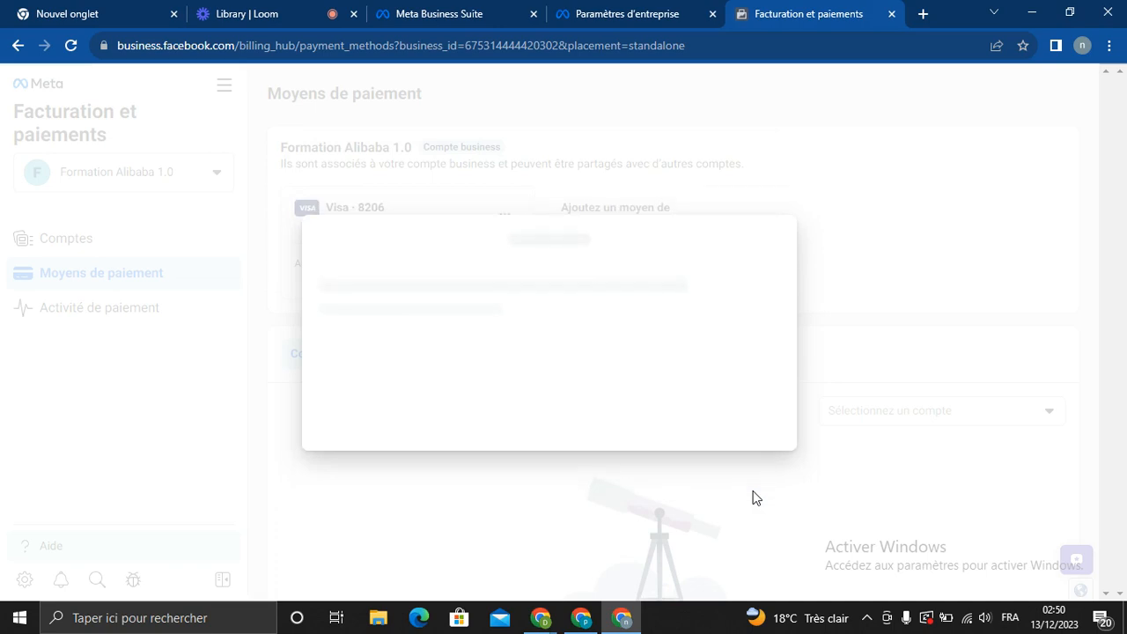
left_click(439, 255)
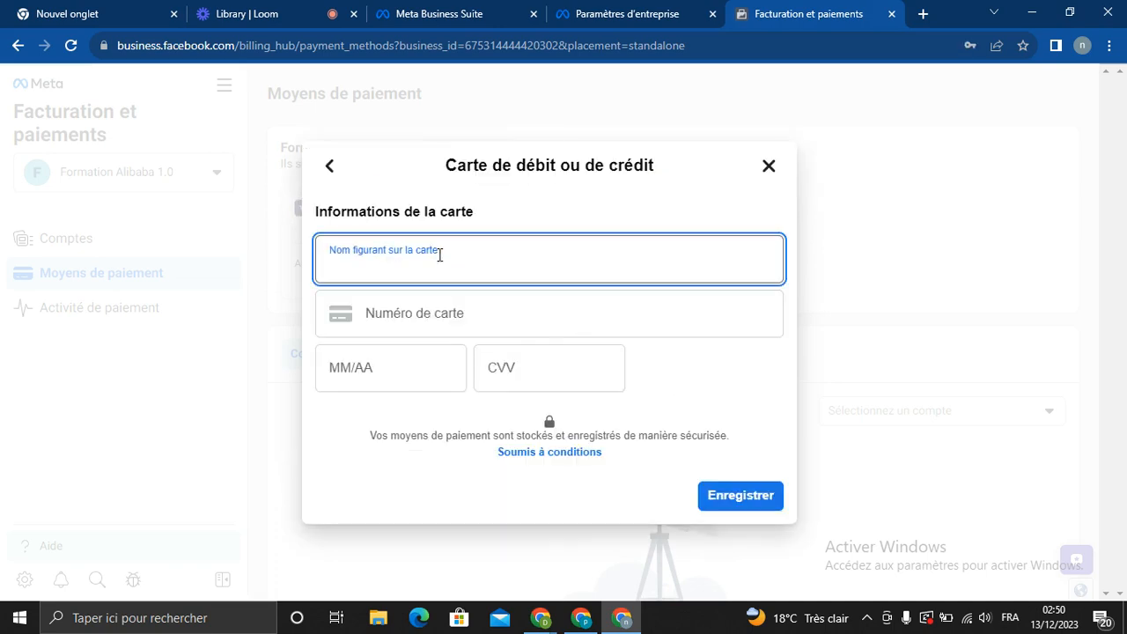
type("ghdgfghgjgjgjjgjgj")
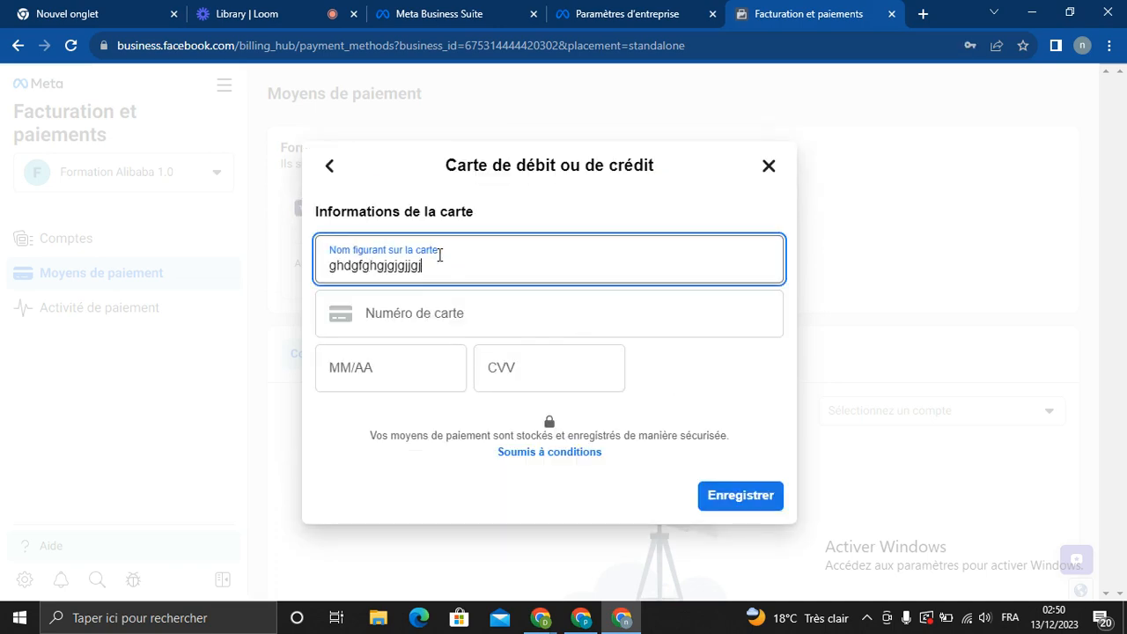
left_click(457, 299)
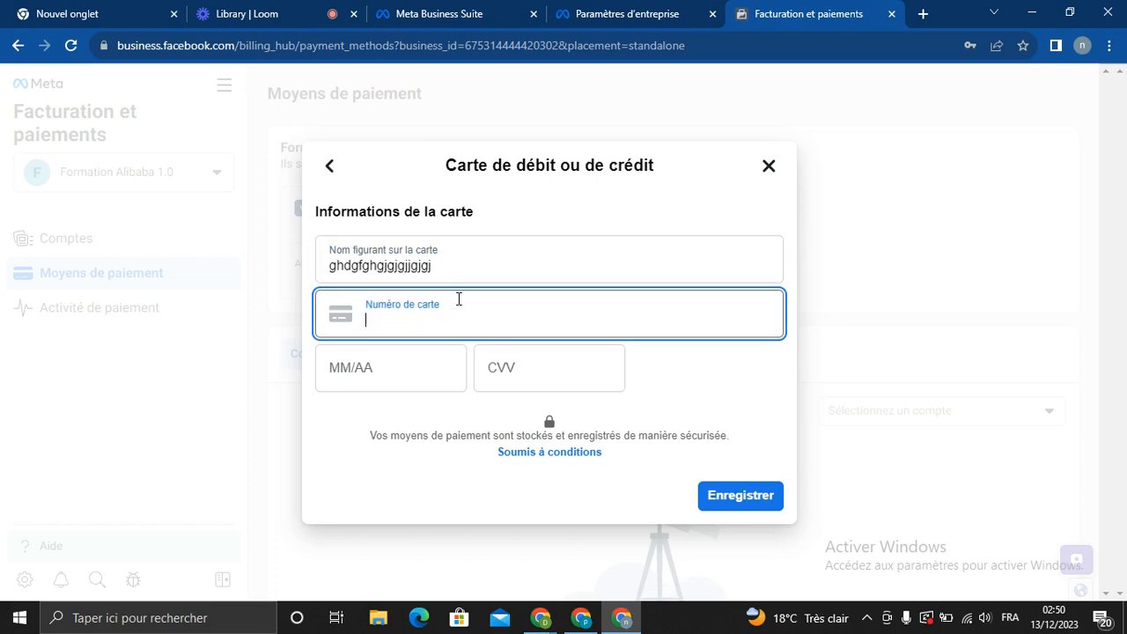
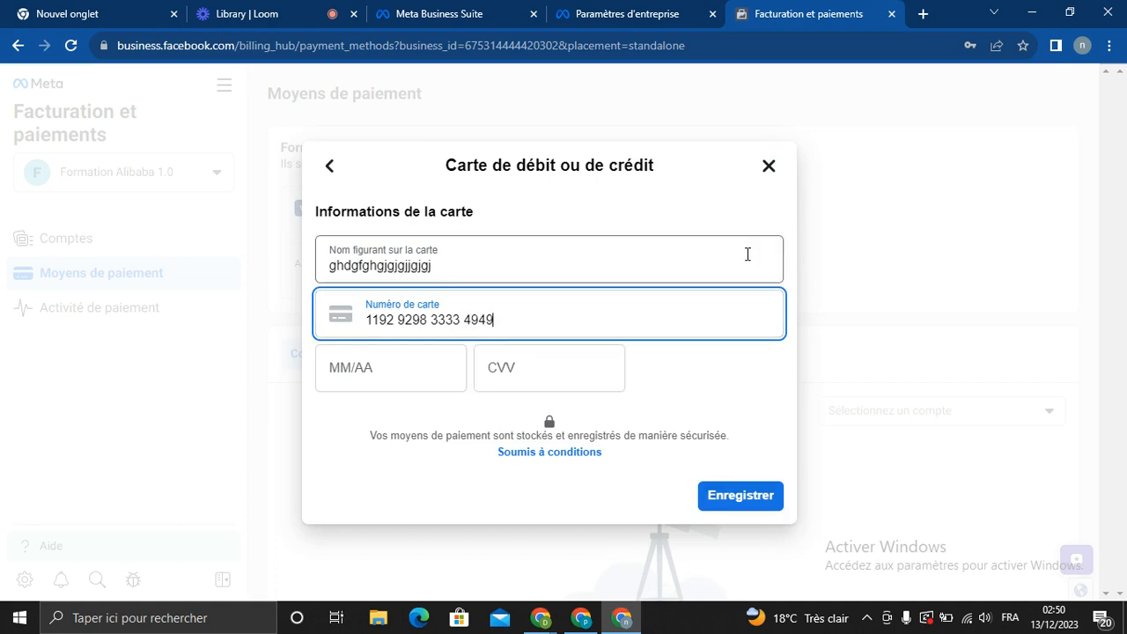
left_click(772, 178)
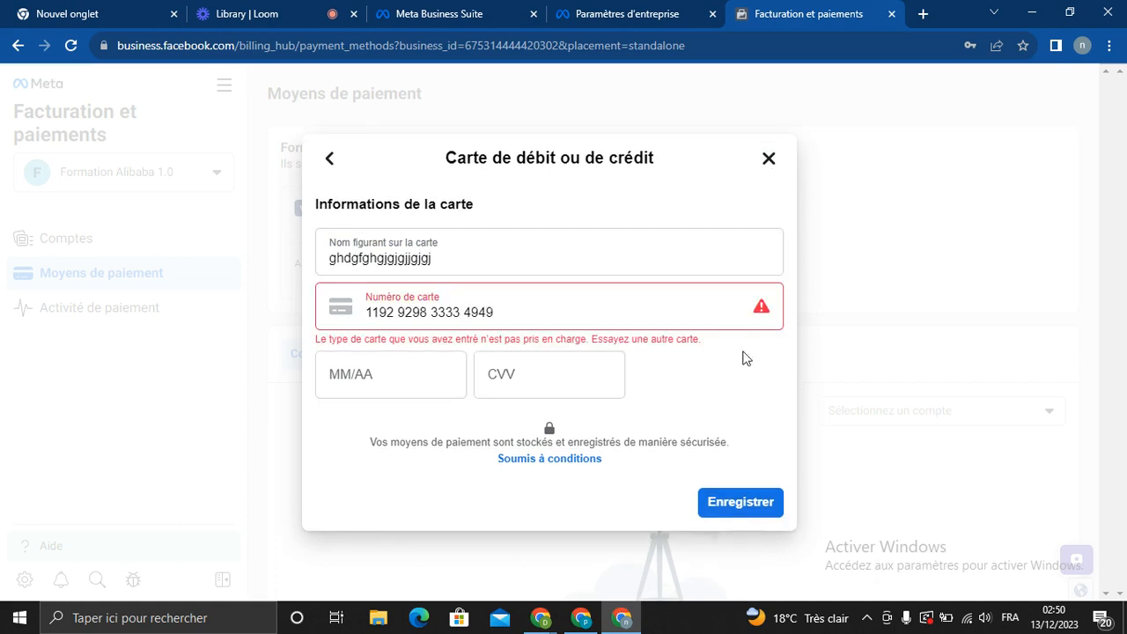
left_click(770, 162)
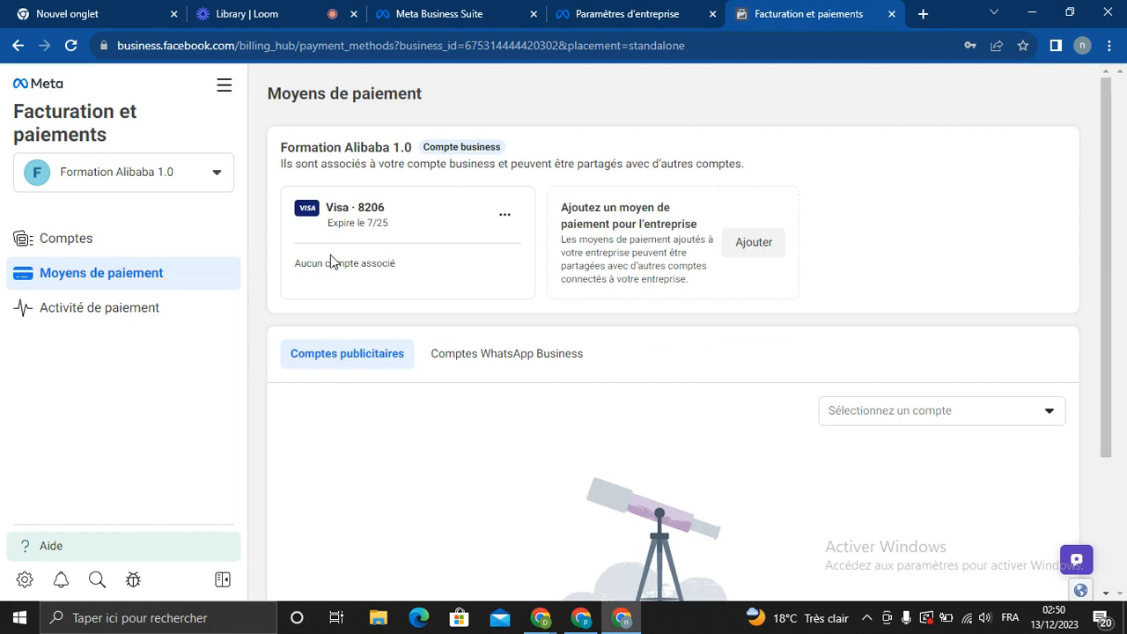
View Activité de paiement, then go to Paramètres d'entreprise's Personnes list
left_click(93, 311)
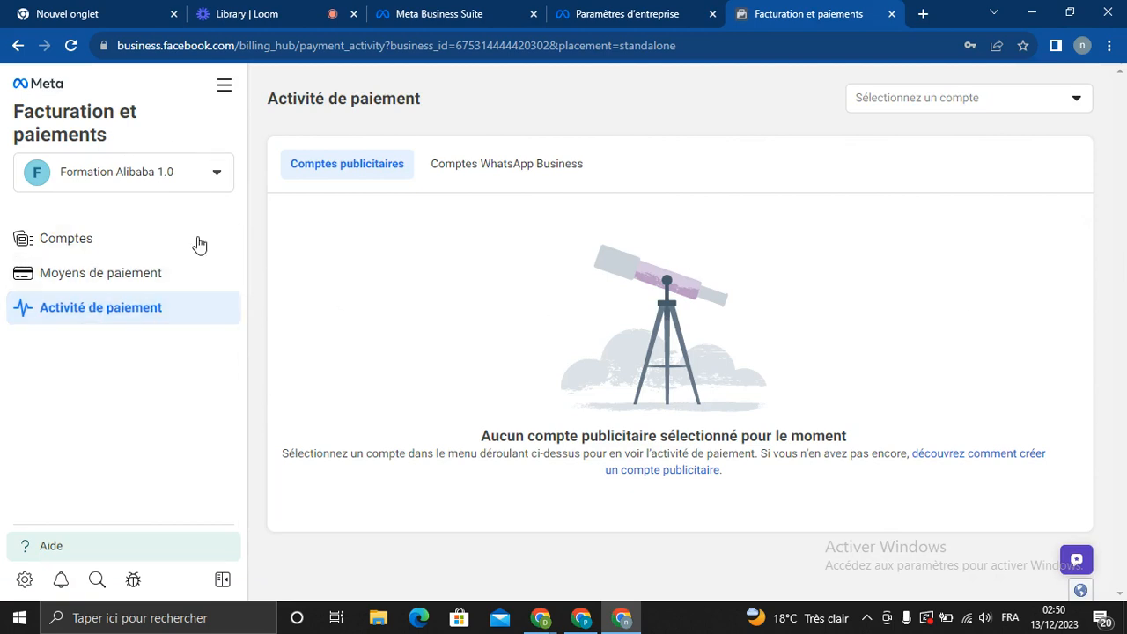
left_click(234, 94)
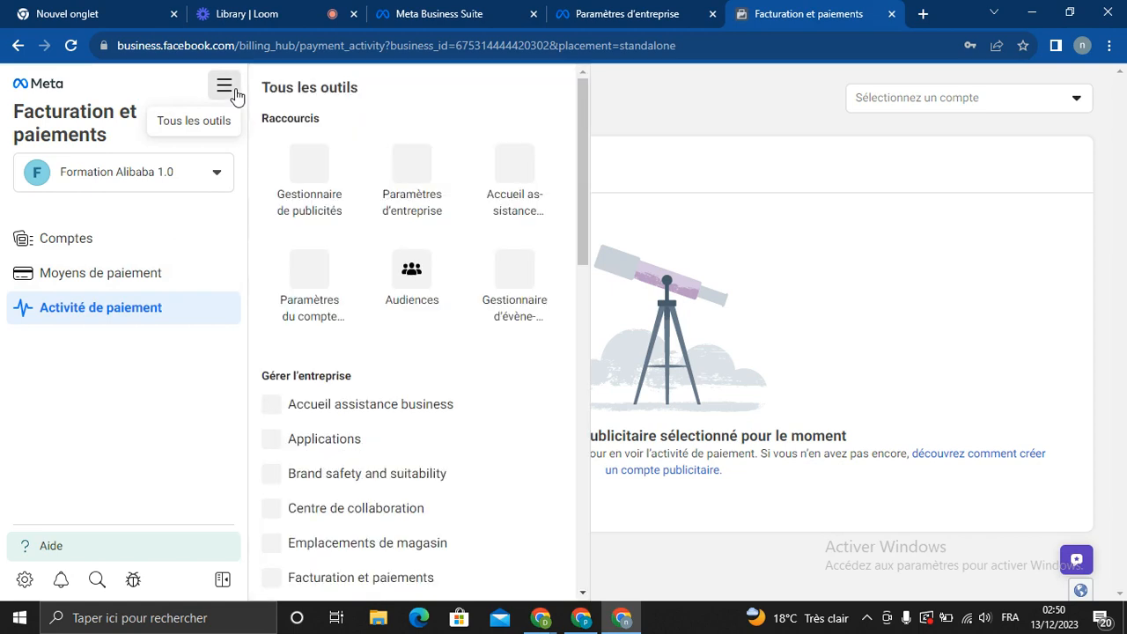
left_click(415, 182)
left_click(412, 176)
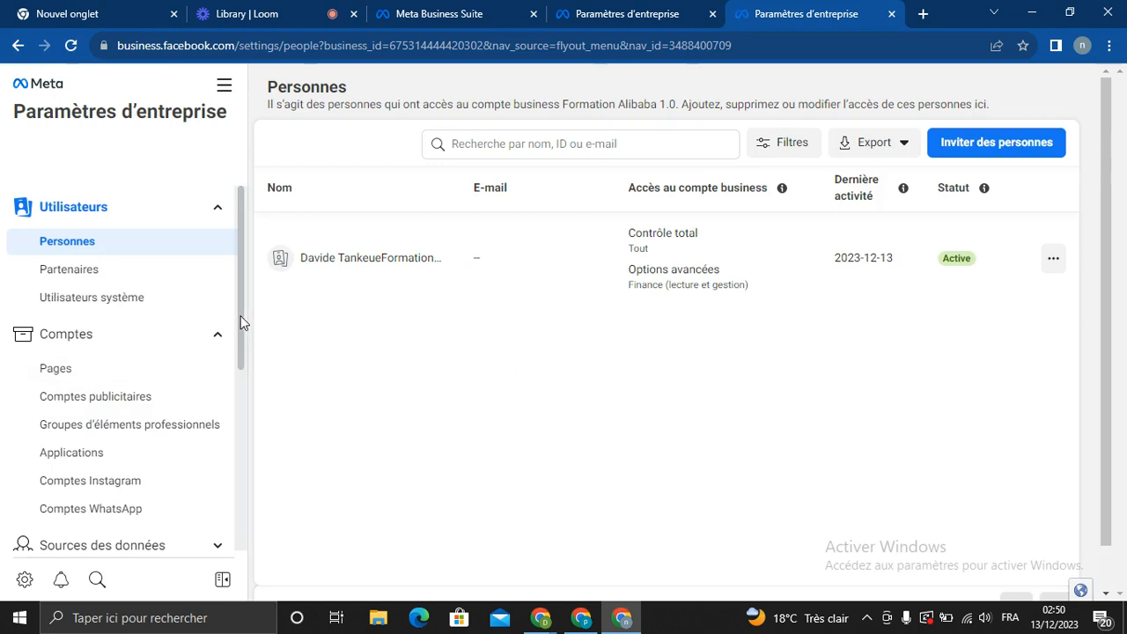
Go to the Centre de sécurité showing admin-only two-factor authentication and verification status
scroll(242, 335, "down", 1)
left_click_drag(244, 359, 243, 465)
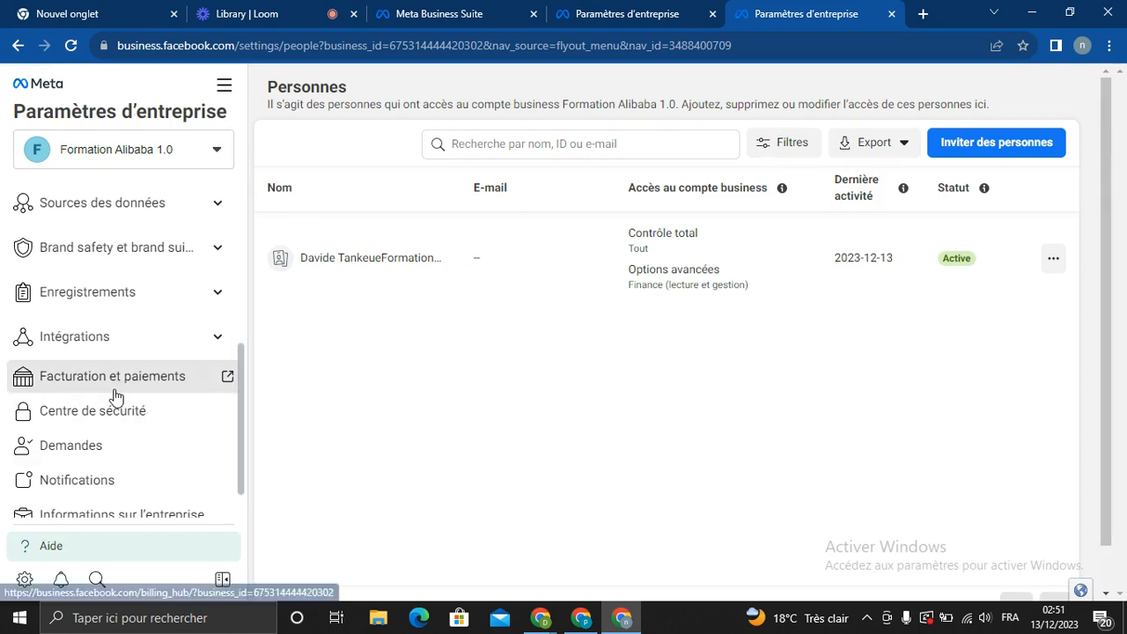
left_click(156, 412)
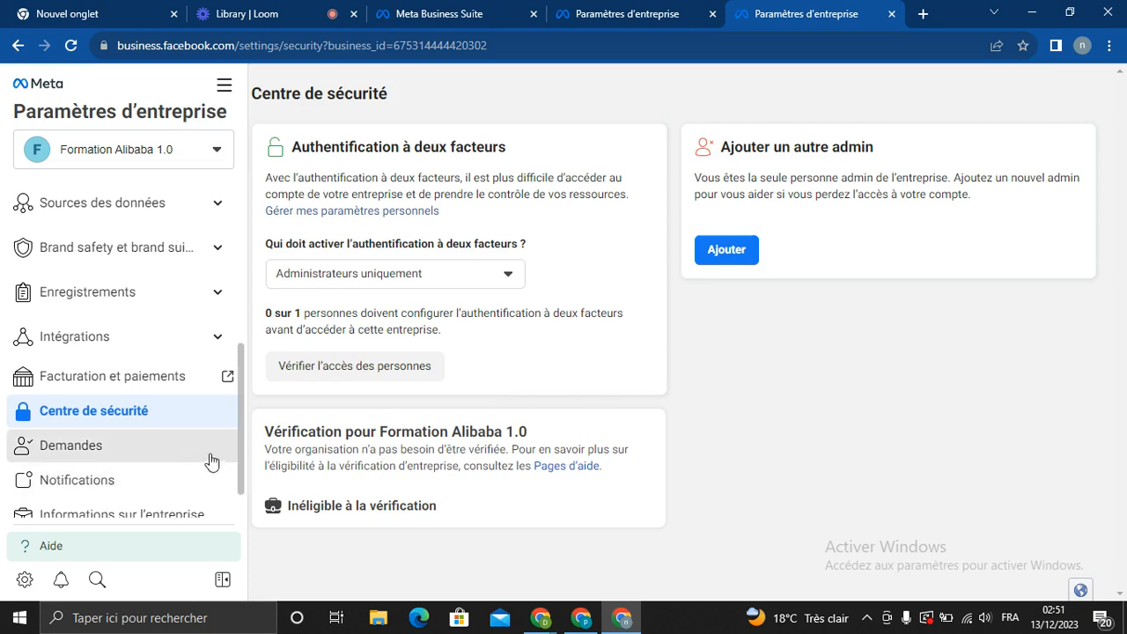
Go to the Informations sur l'entreprise page from the settings sidebar
scroll(237, 476, "down", 1)
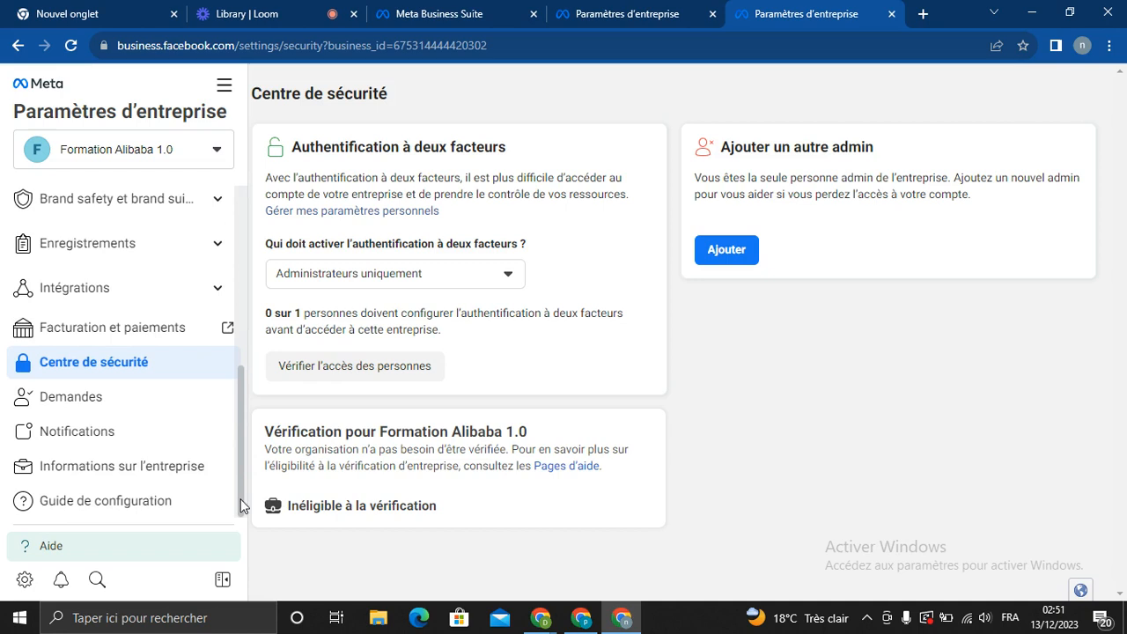
left_click(117, 465)
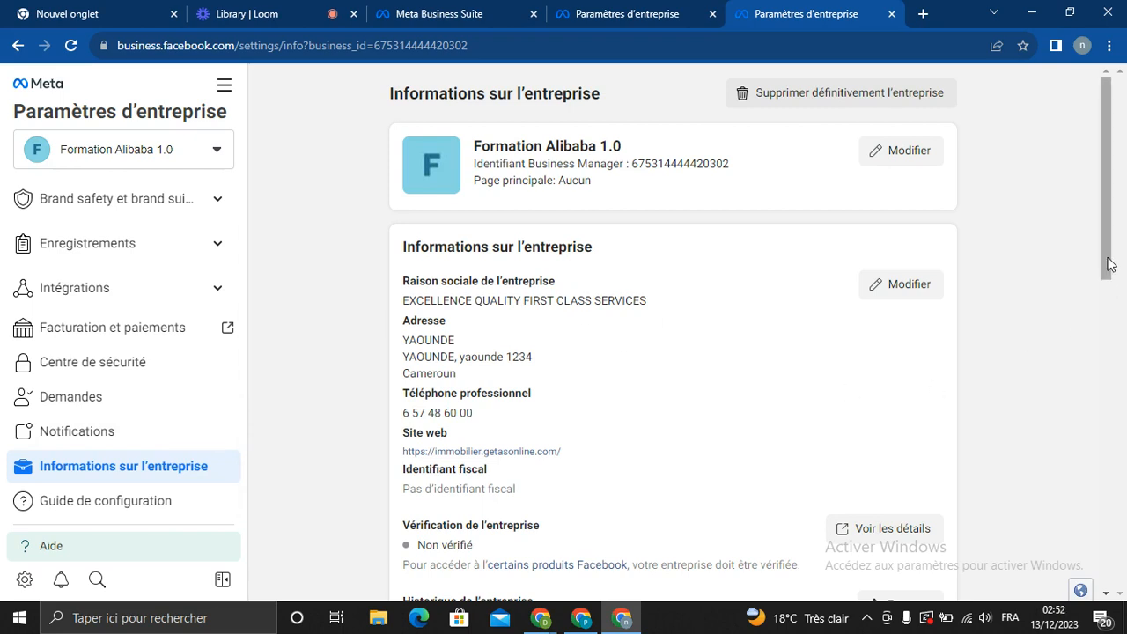
Scroll through business information to Options de l'entreprise and Mes infos, then reset the sidebar
left_click_drag(1107, 259, 1105, 186)
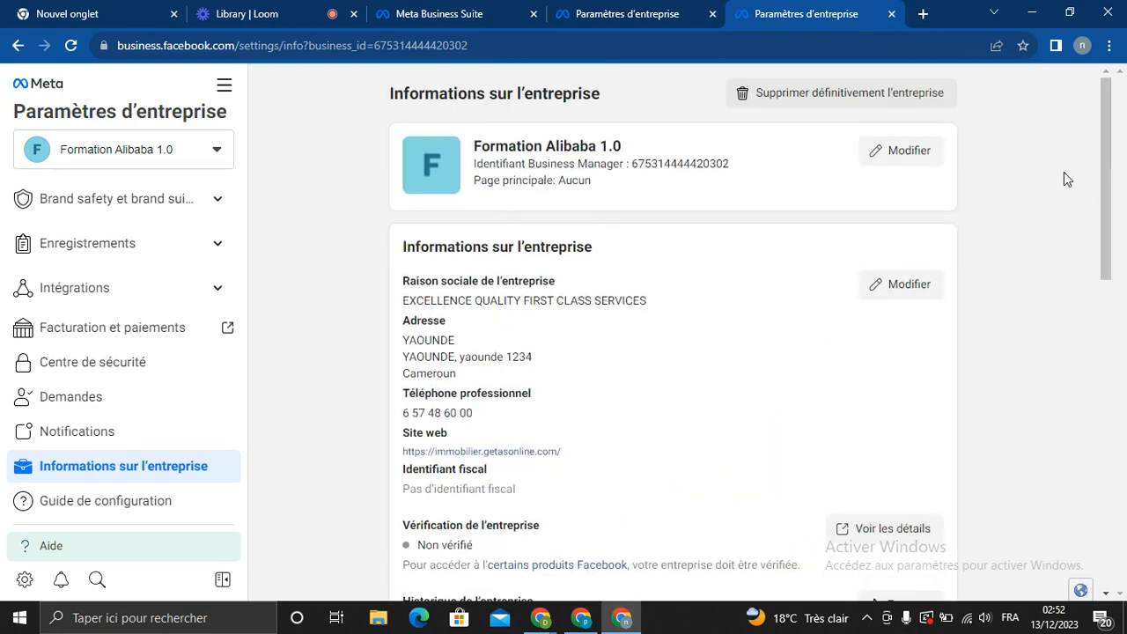
left_click_drag(1107, 146, 1105, 179)
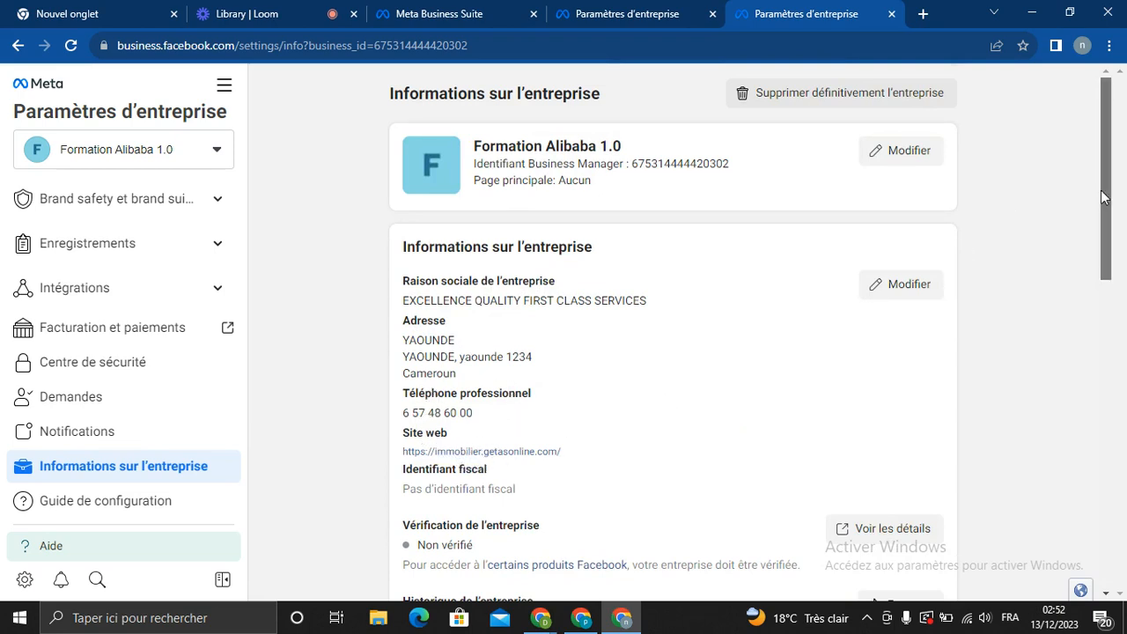
left_click_drag(1104, 197, 1088, 269)
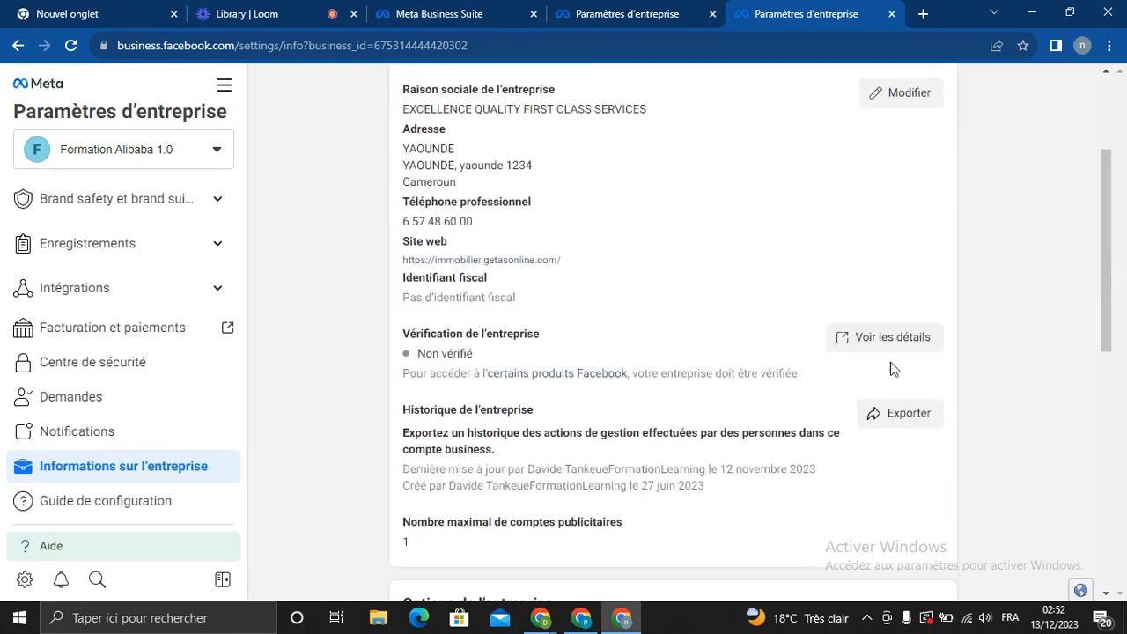
left_click_drag(1106, 289, 1100, 458)
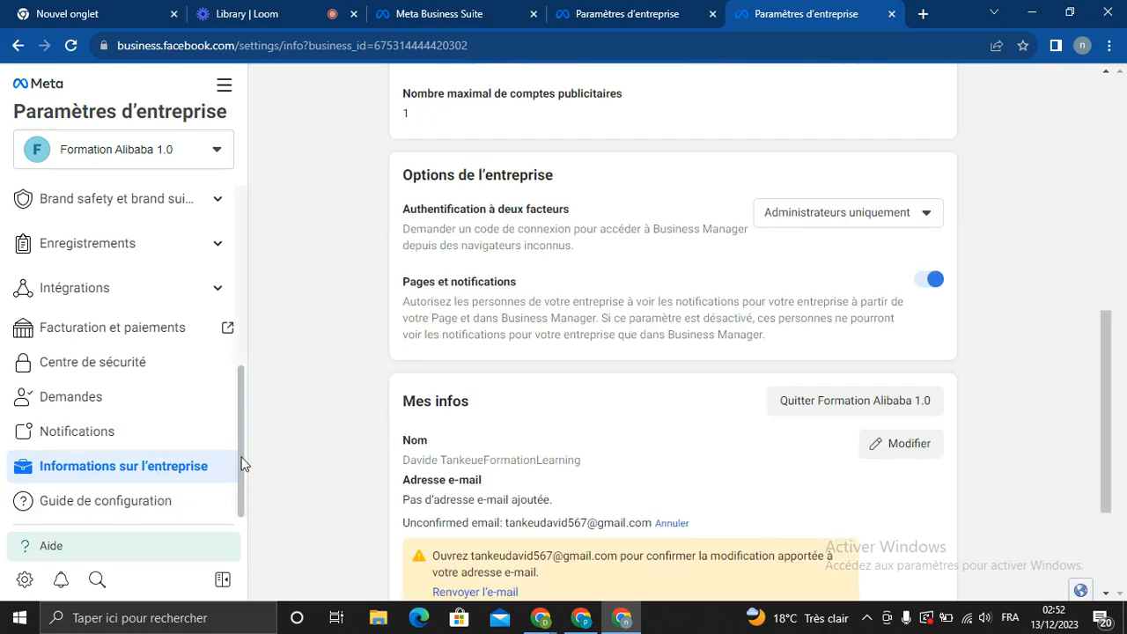
left_click_drag(242, 460, 238, 269)
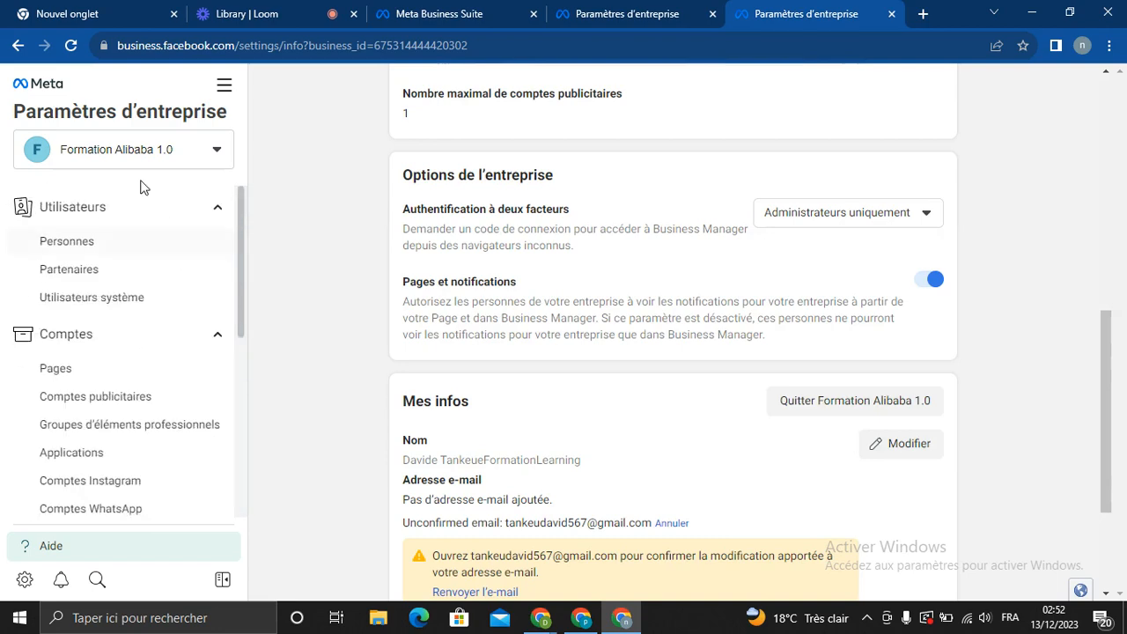
Go to the ad account's Audiences through the Tous les outils menu
left_click(221, 97)
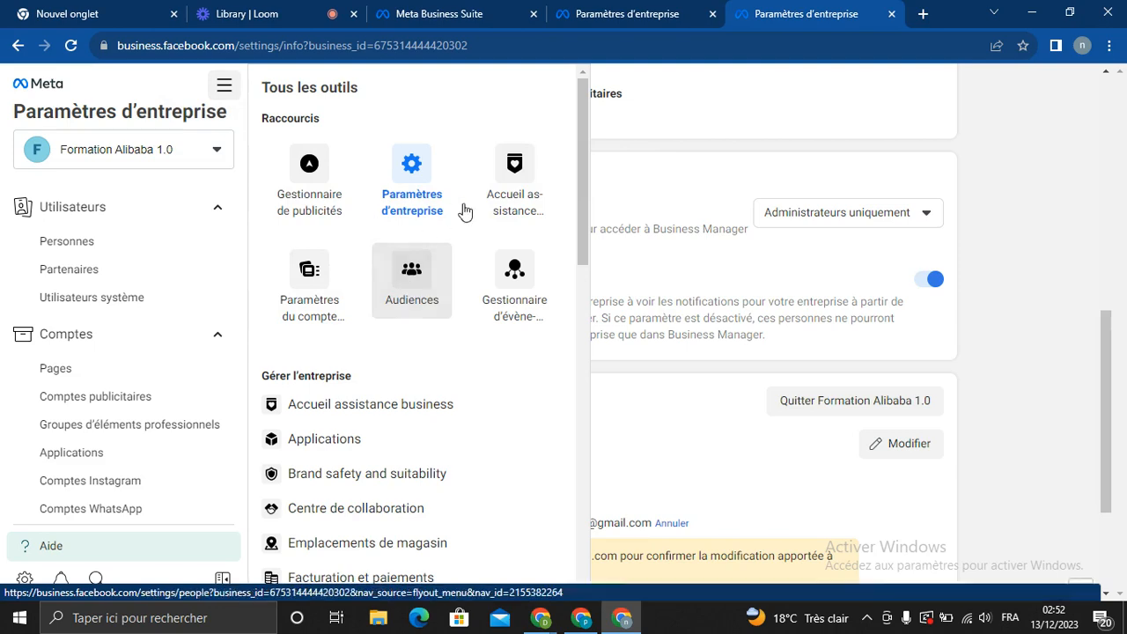
left_click(424, 284)
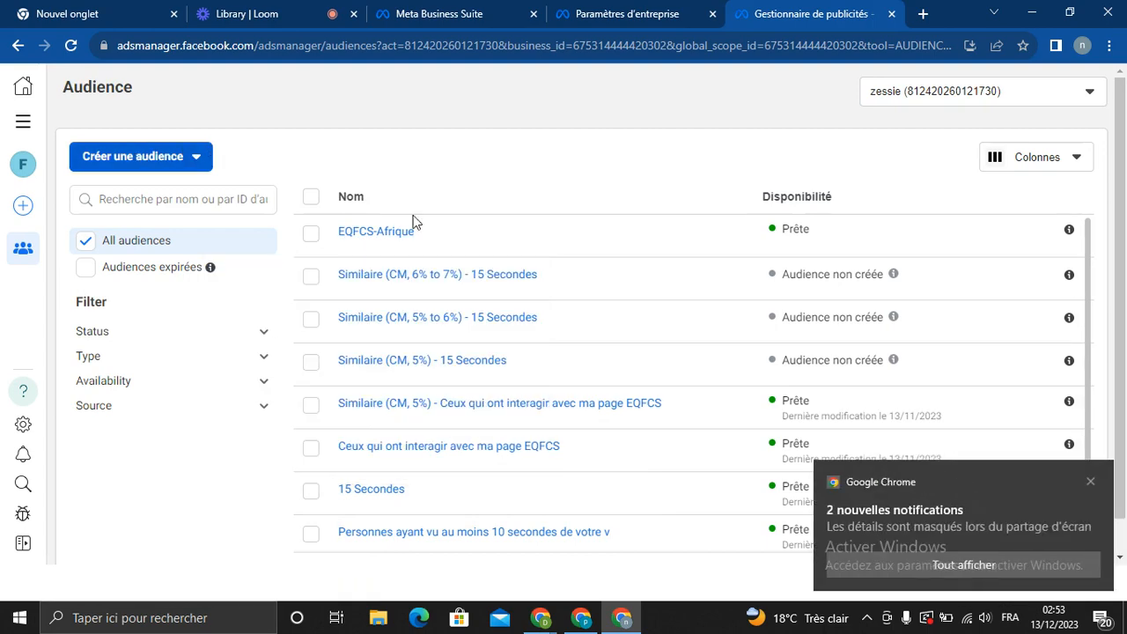
Dismiss the Chrome notification and show the Créer une audience dropdown's options
left_click(1090, 483)
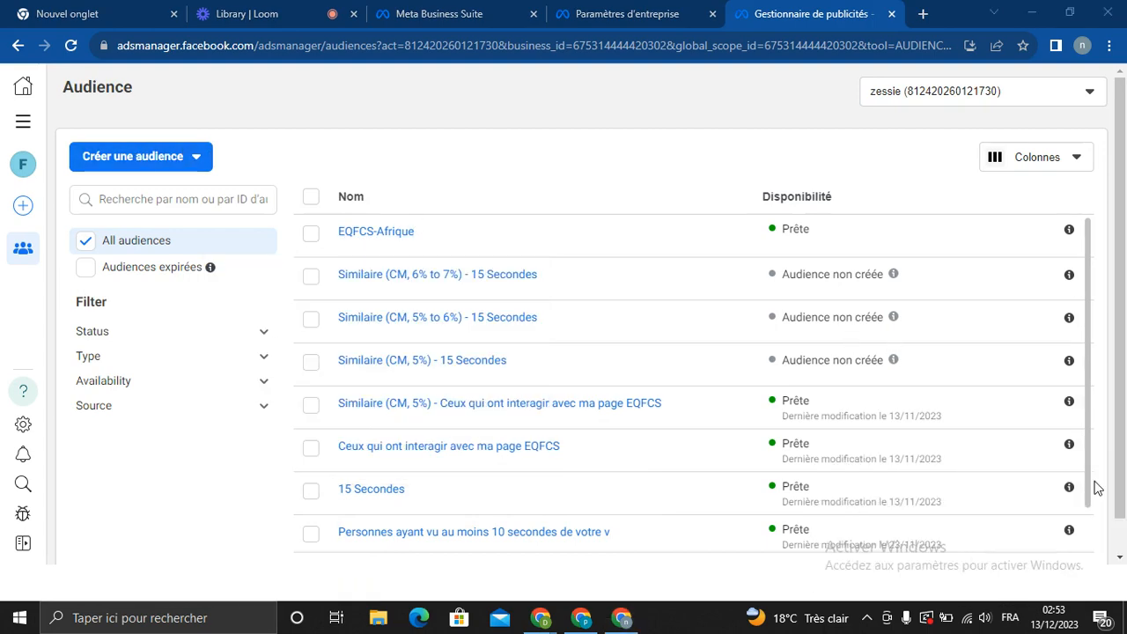
scroll(1122, 514, "down", 1)
scroll(1124, 521, "up", 1)
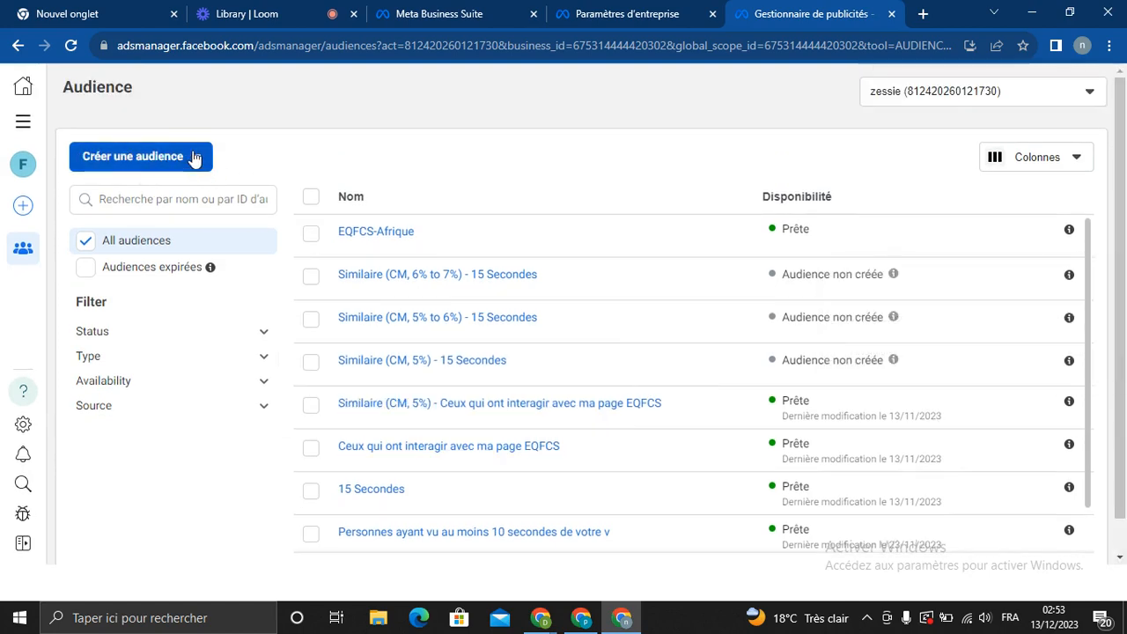
left_click(185, 156)
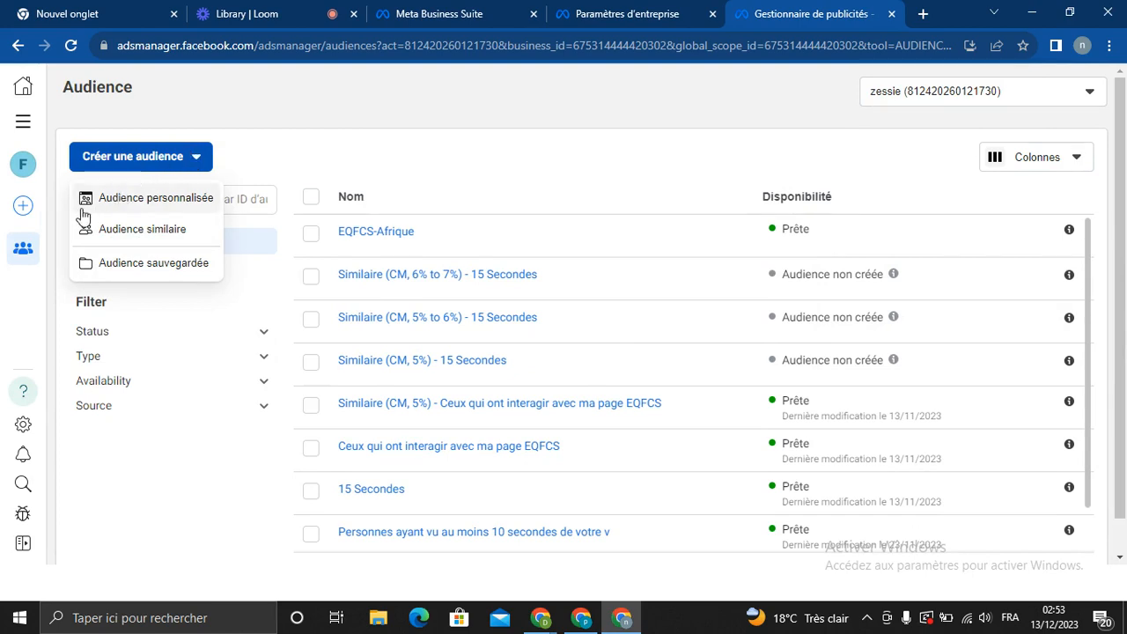
mouse_move(99, 203)
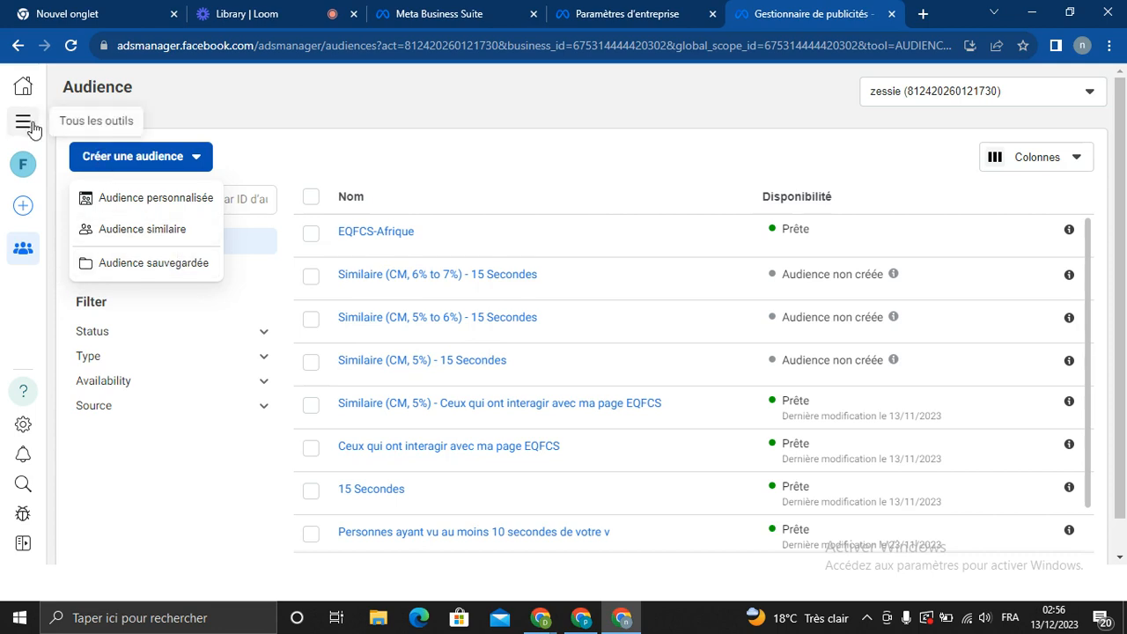
mouse_move(159, 197)
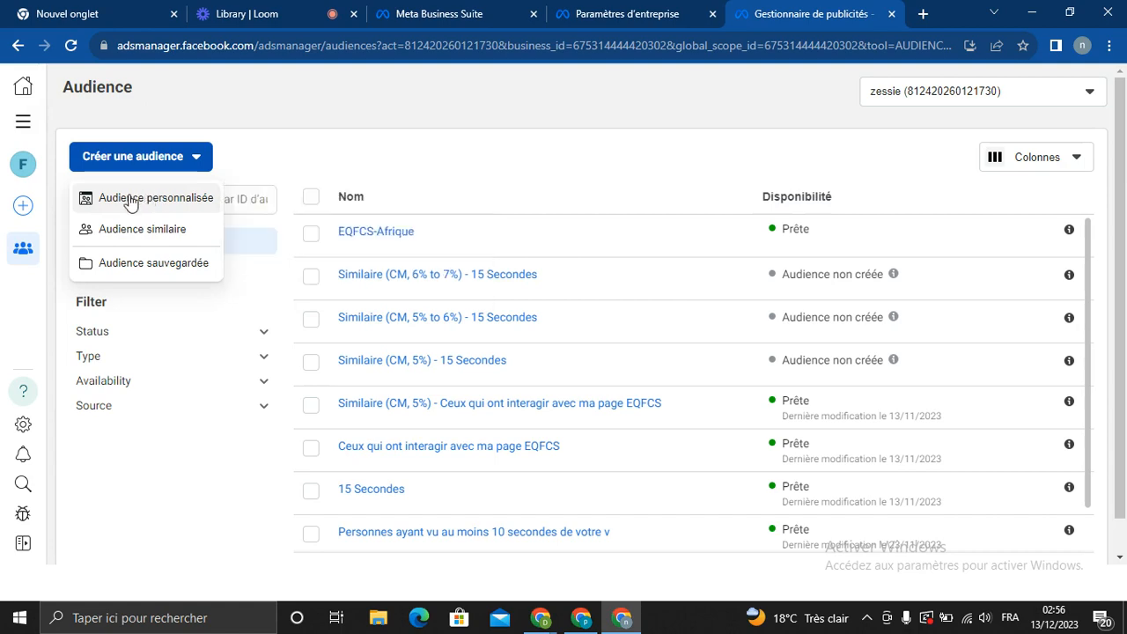
mouse_move(111, 237)
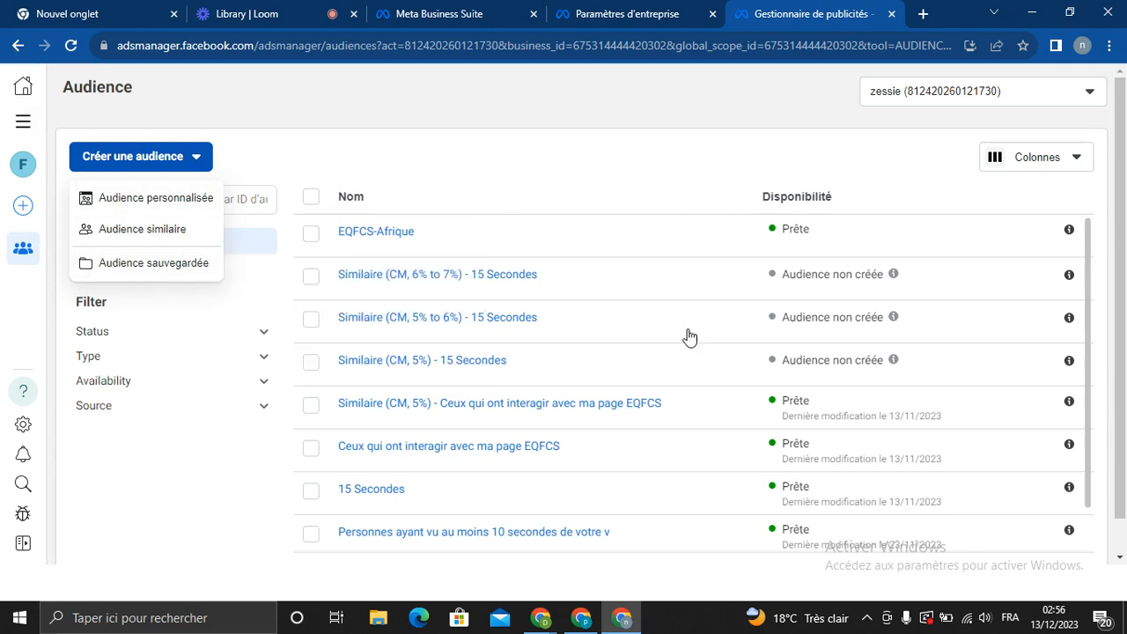
scroll(1124, 251, "down", 1)
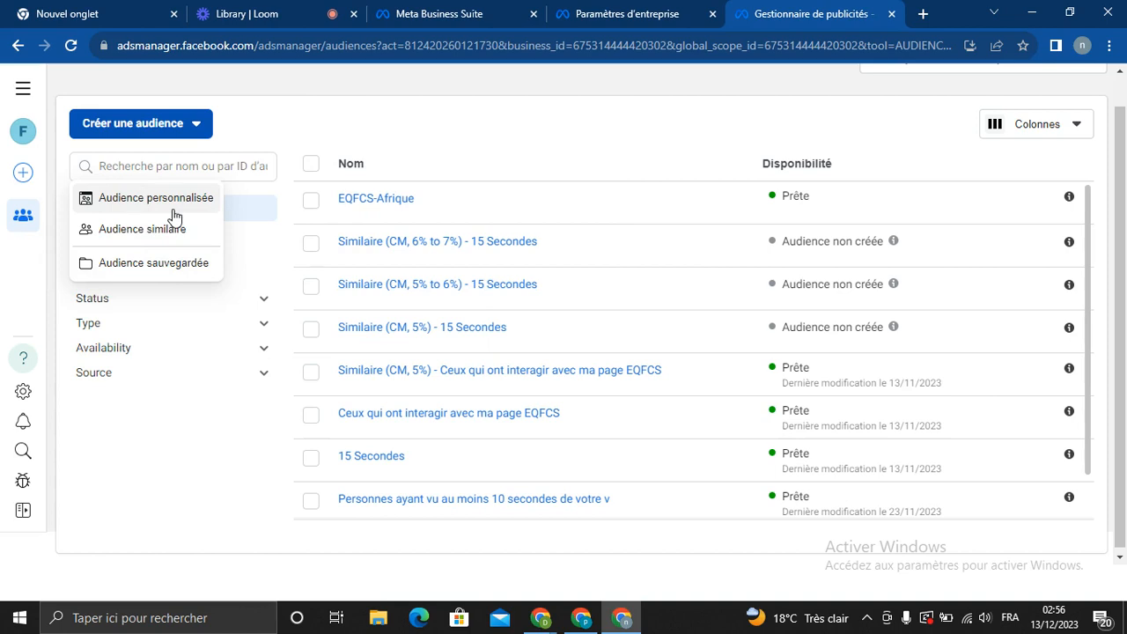
mouse_move(420, 331)
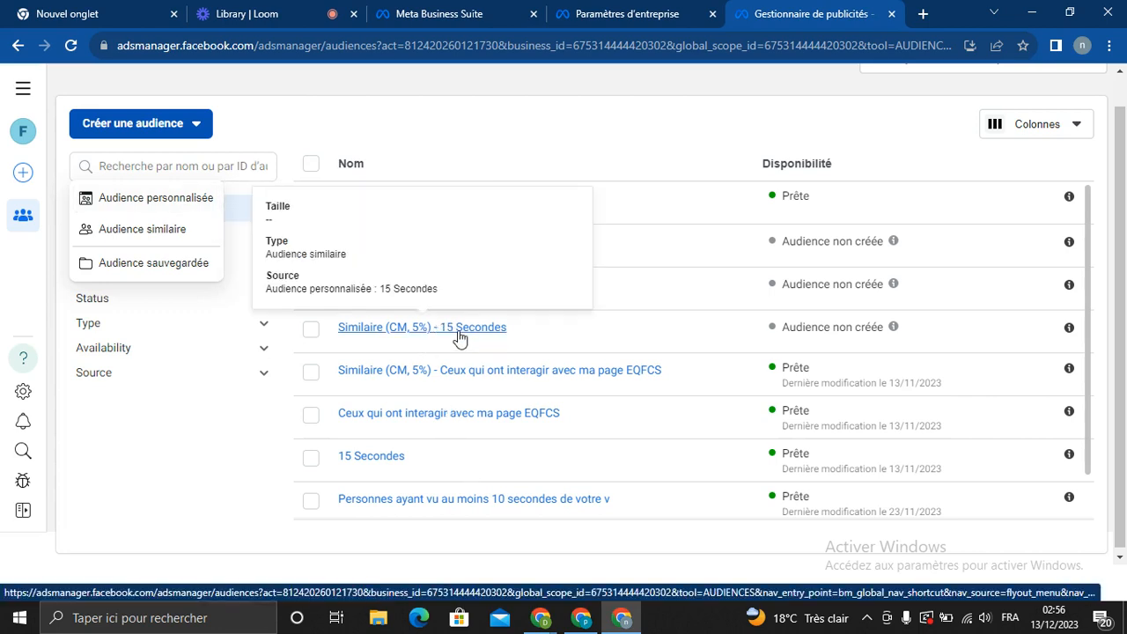
mouse_move(440, 377)
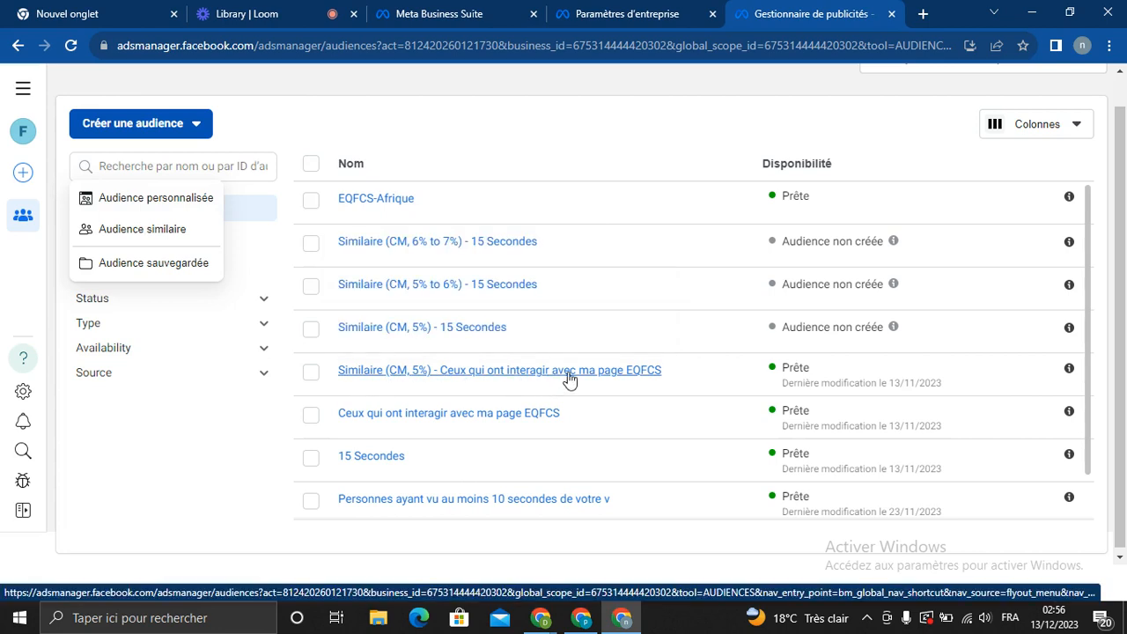
mouse_move(354, 422)
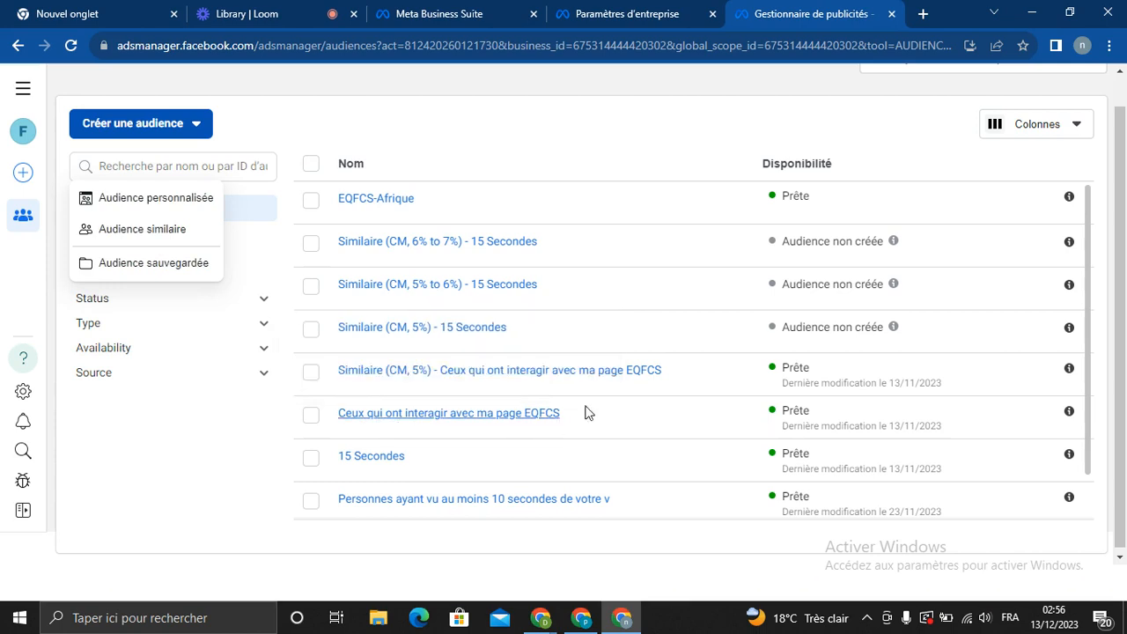
mouse_move(384, 516)
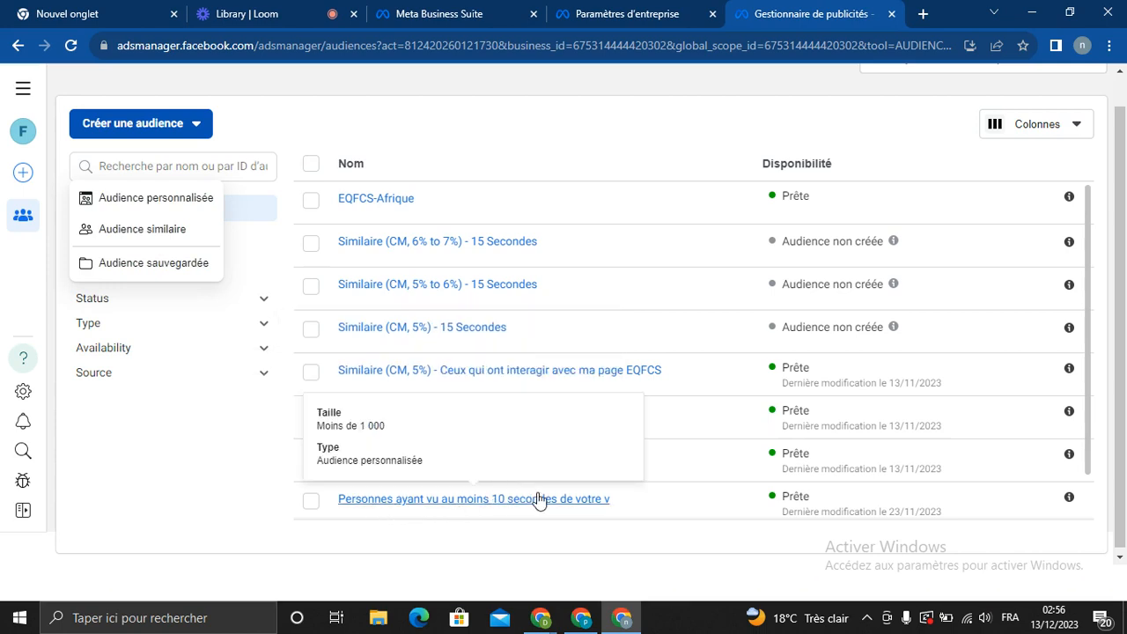
mouse_move(546, 374)
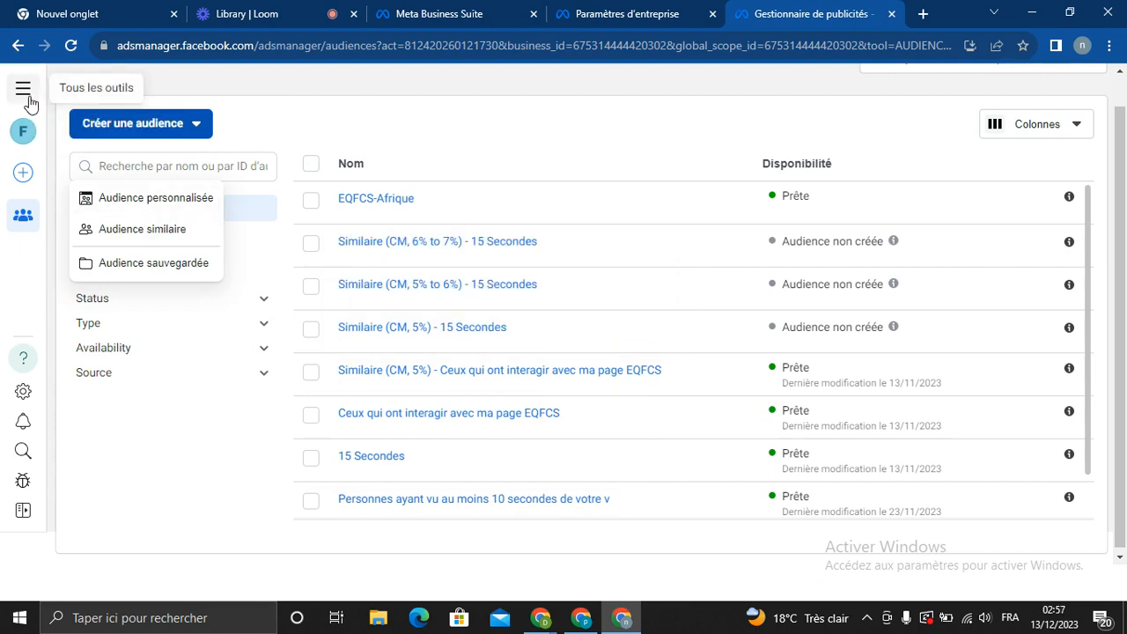
Go to Paramètres du compte publicitaire for ad account zessie via Tous les outils
left_click(23, 90)
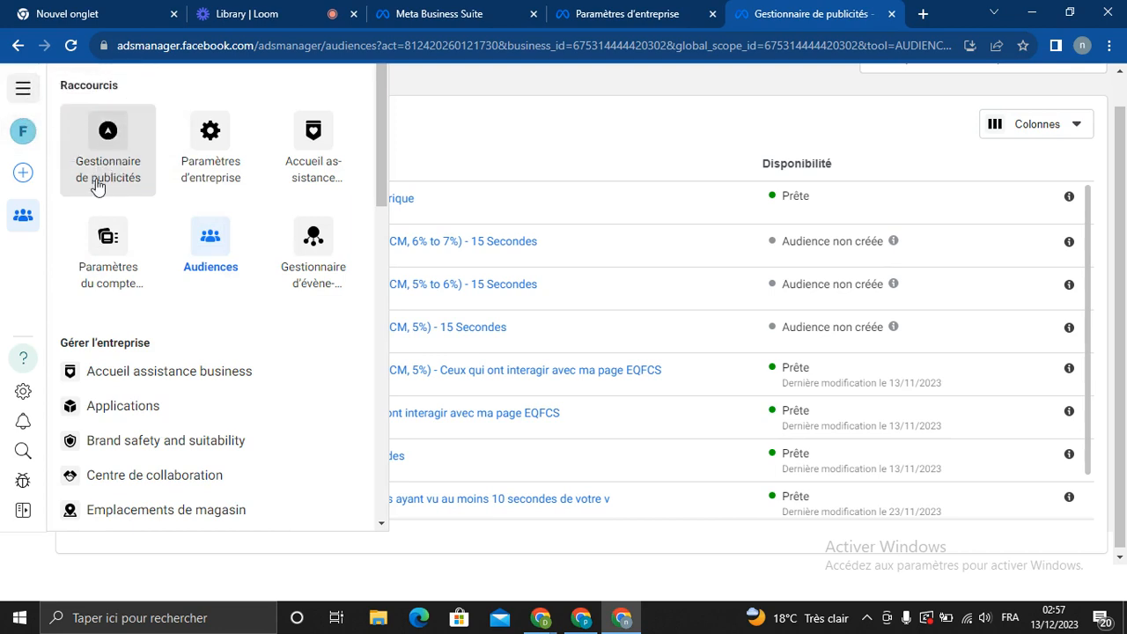
left_click(110, 261)
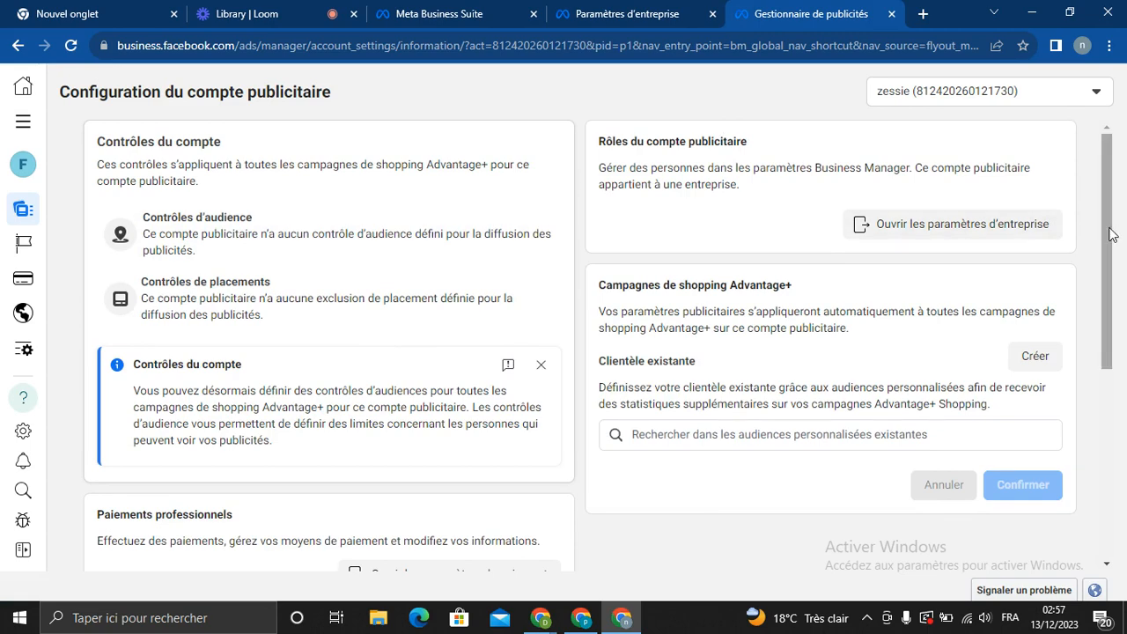
scroll(1109, 238, "down", 2)
scroll(1107, 229, "up", 2)
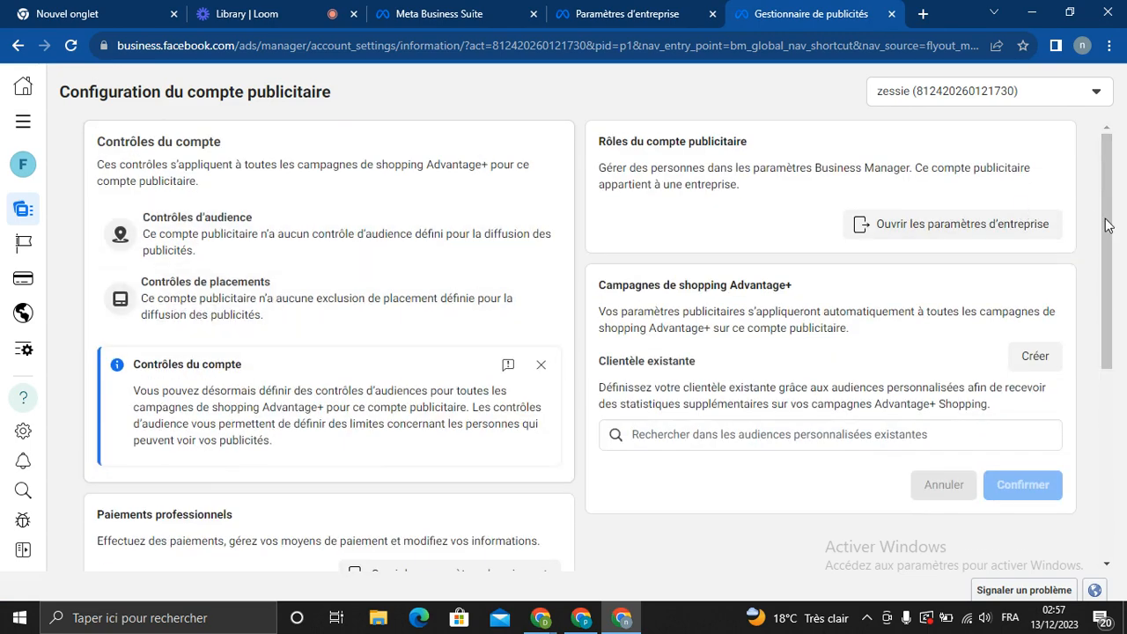
left_click_drag(1107, 225, 1008, 229)
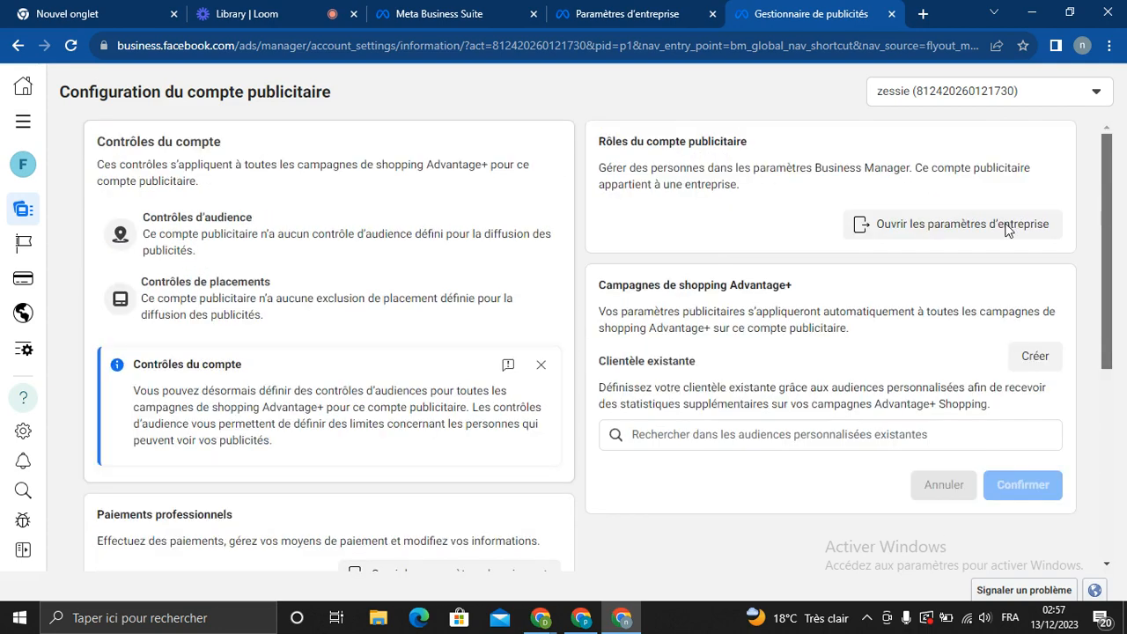
left_click(27, 123)
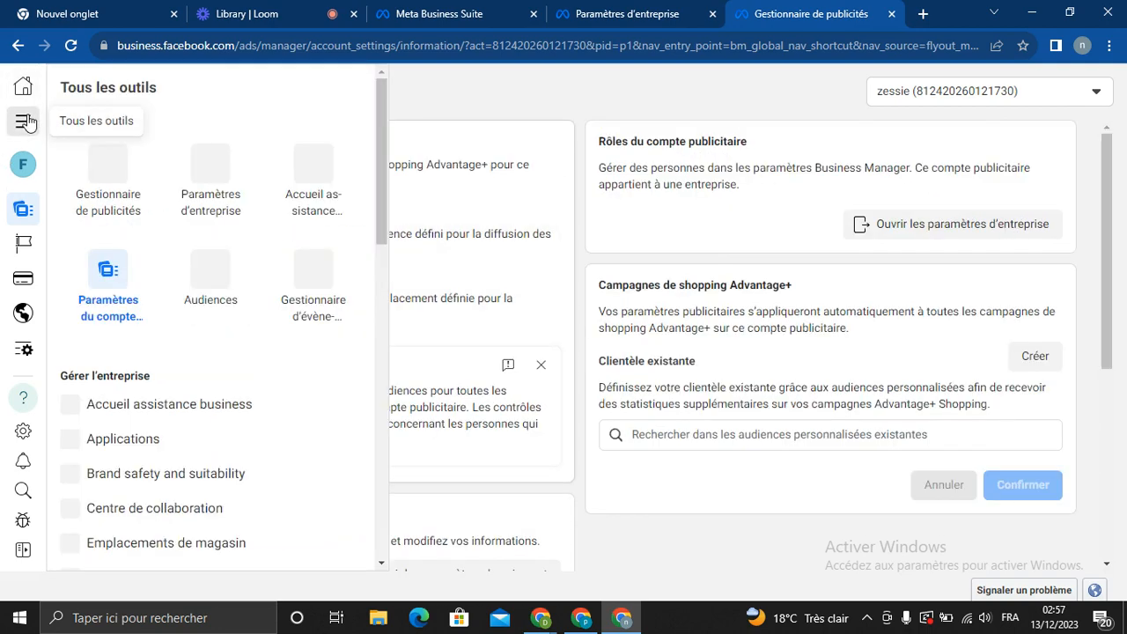
left_click(111, 203)
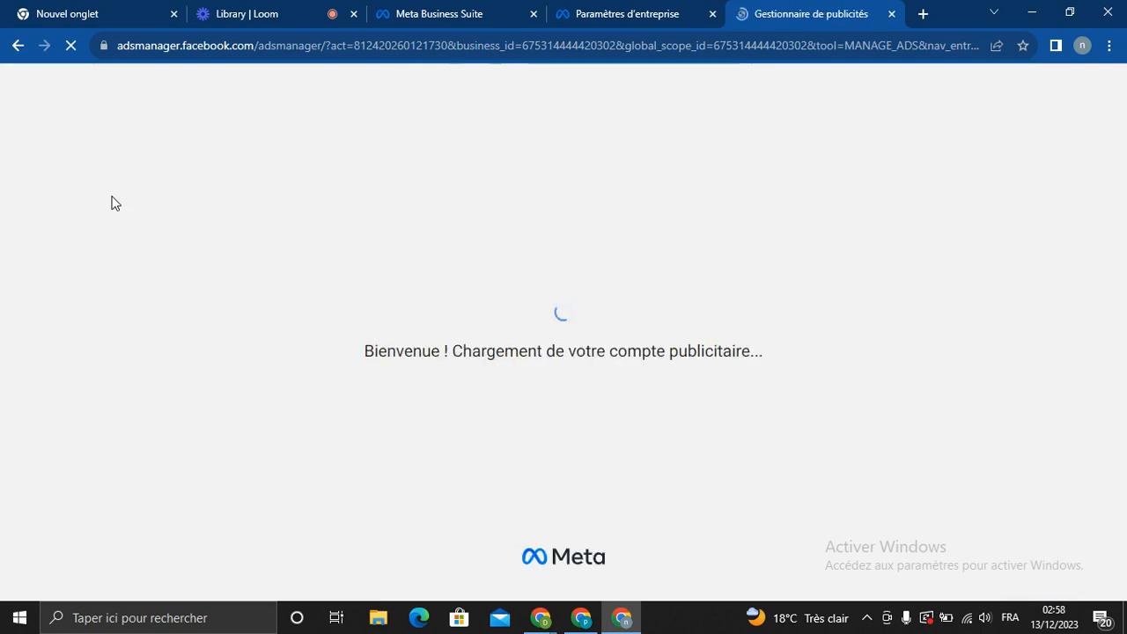
left_click(255, 12)
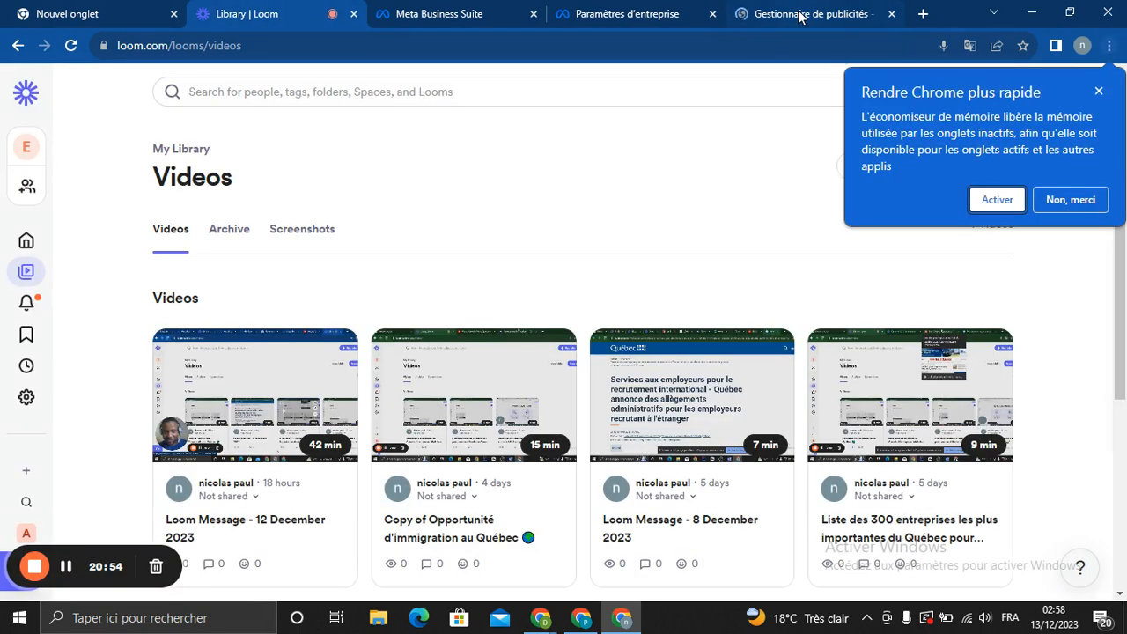
left_click(799, 15)
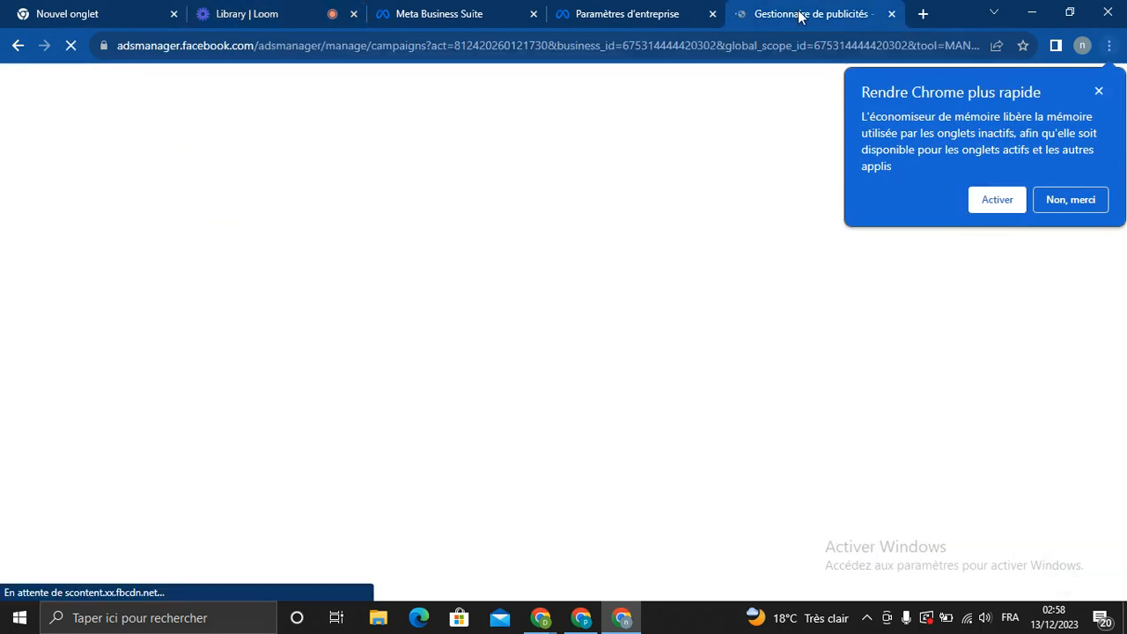
left_click(1100, 95)
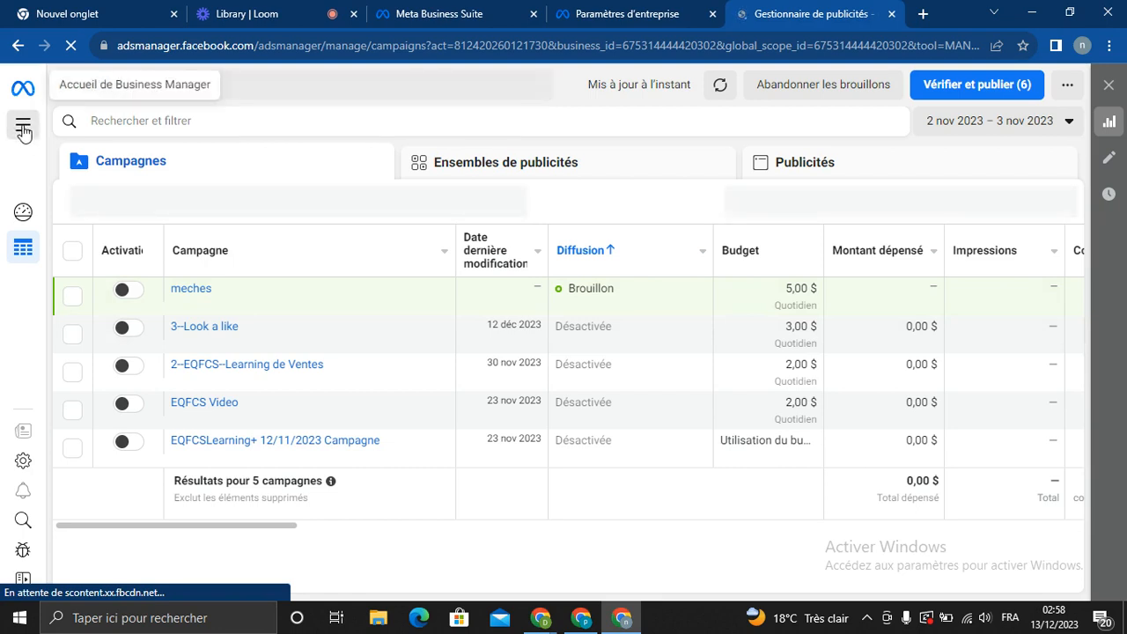
left_click(23, 128)
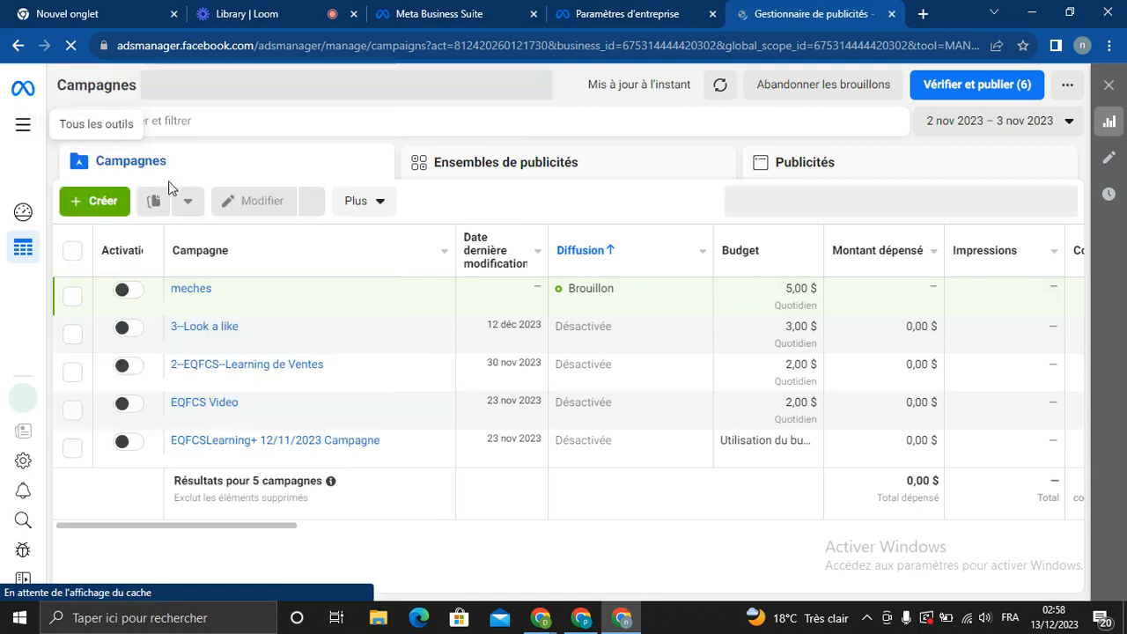
left_click(23, 129)
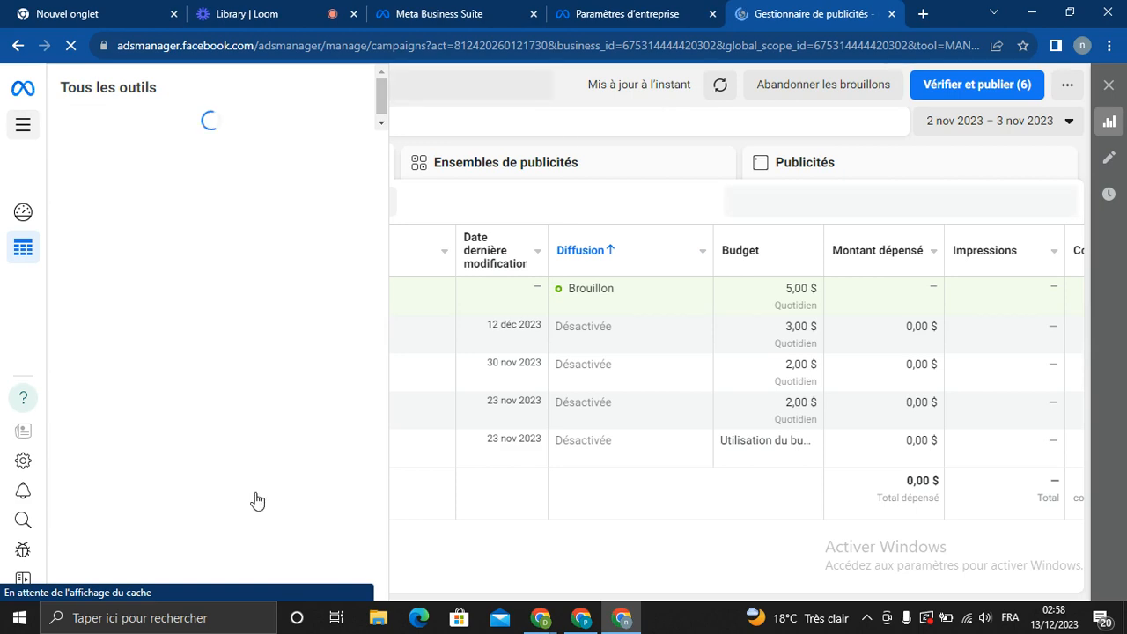
left_click(616, 565)
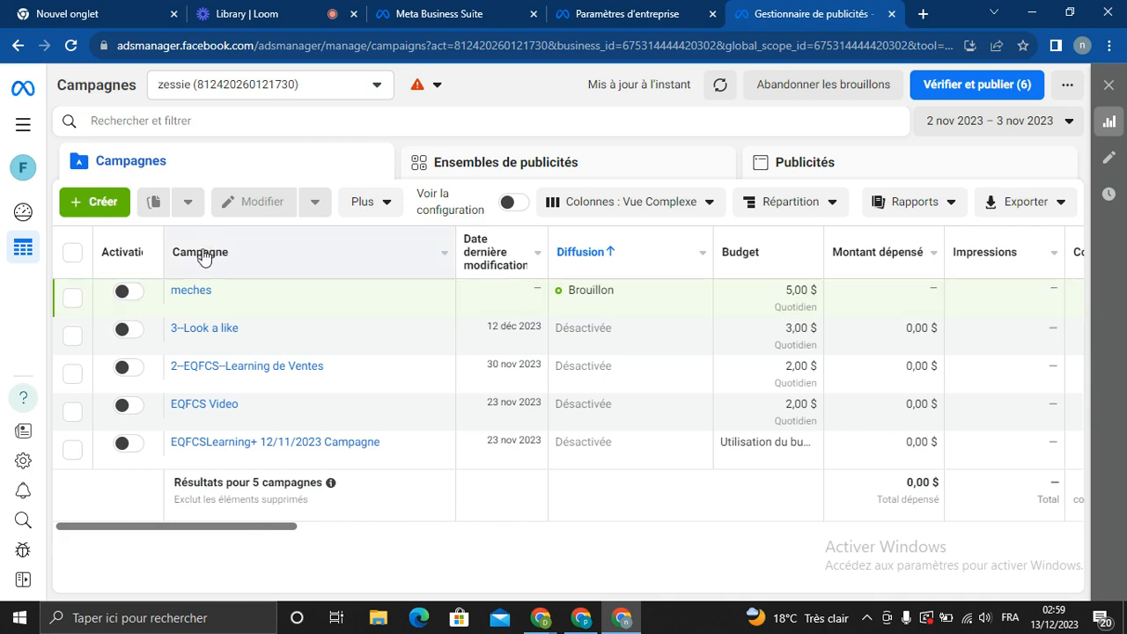
mouse_move(119, 262)
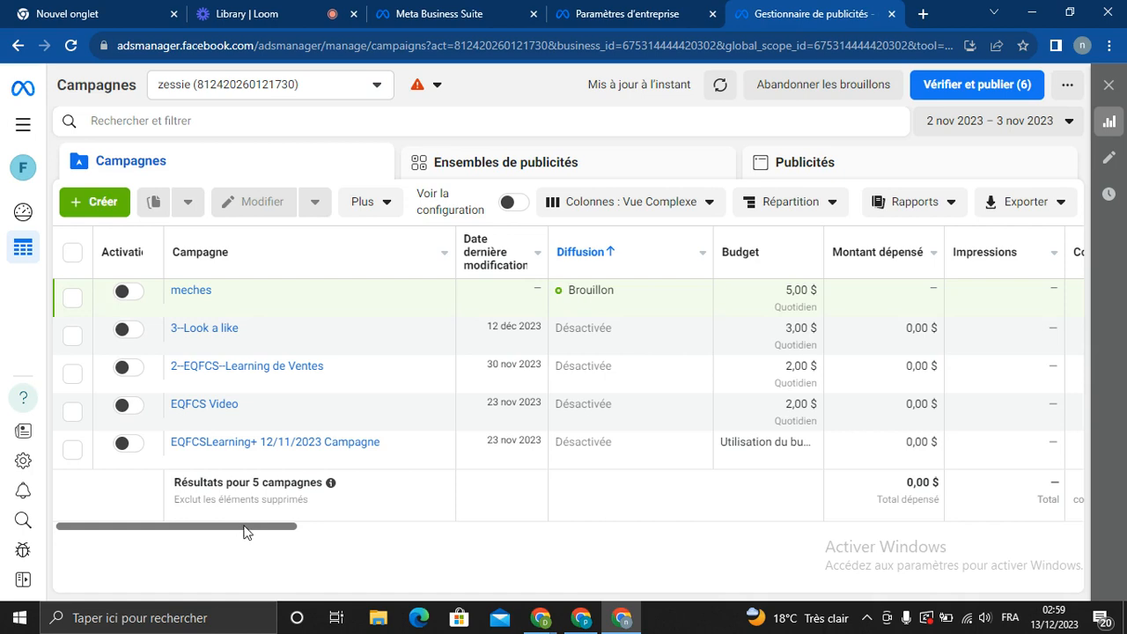
left_click_drag(244, 531, 337, 528)
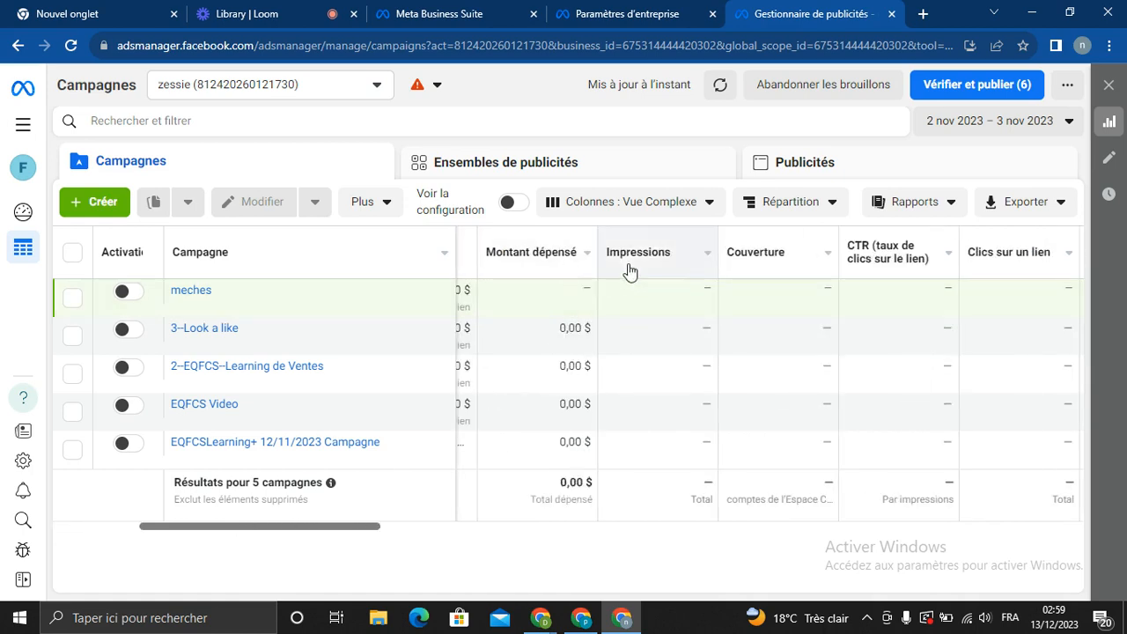
mouse_move(847, 264)
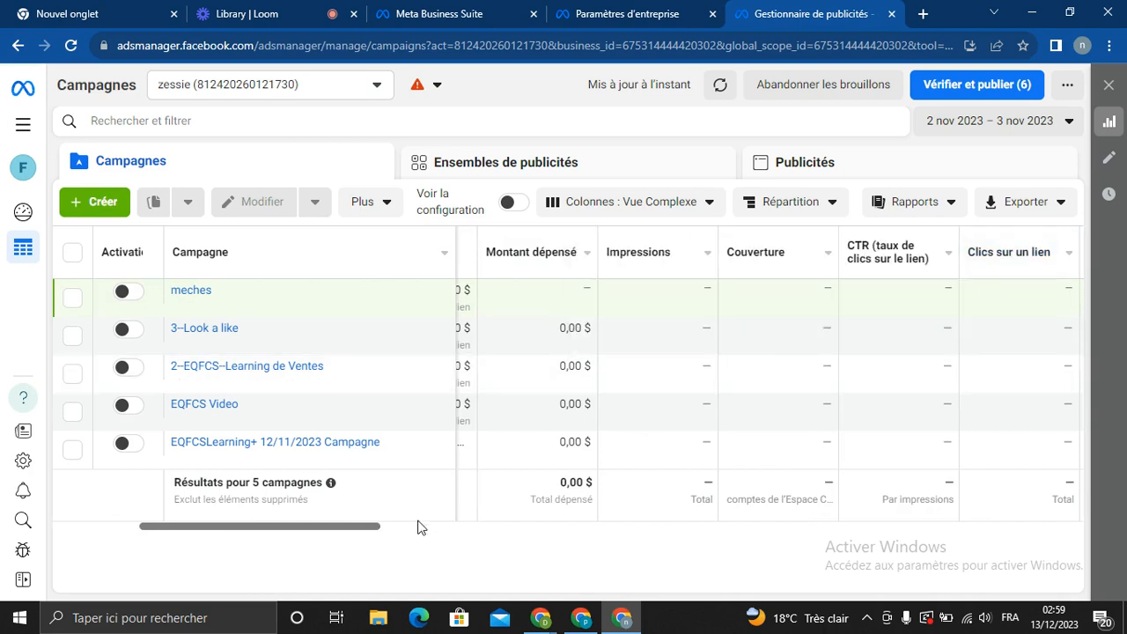
left_click_drag(372, 526, 603, 510)
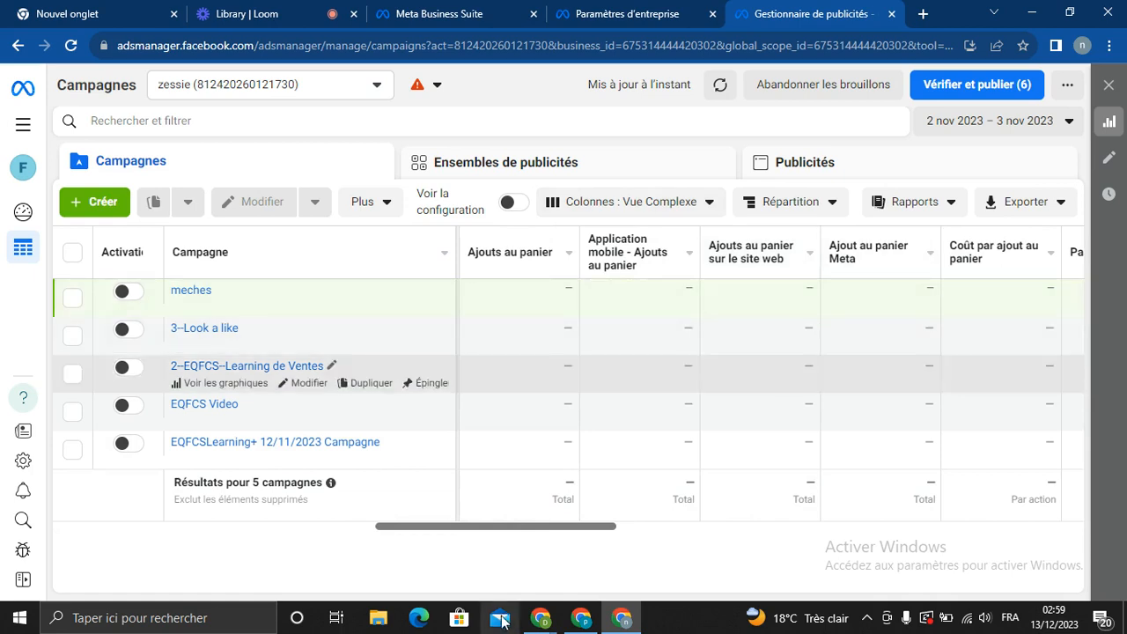
left_click_drag(511, 532, 722, 533)
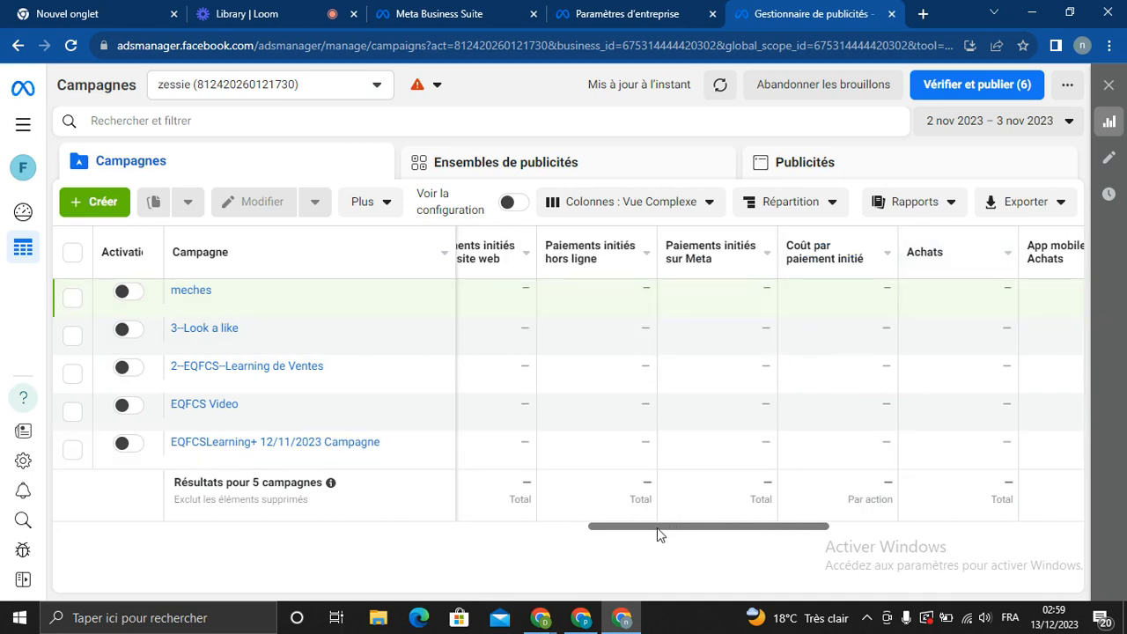
left_click_drag(658, 528, 275, 534)
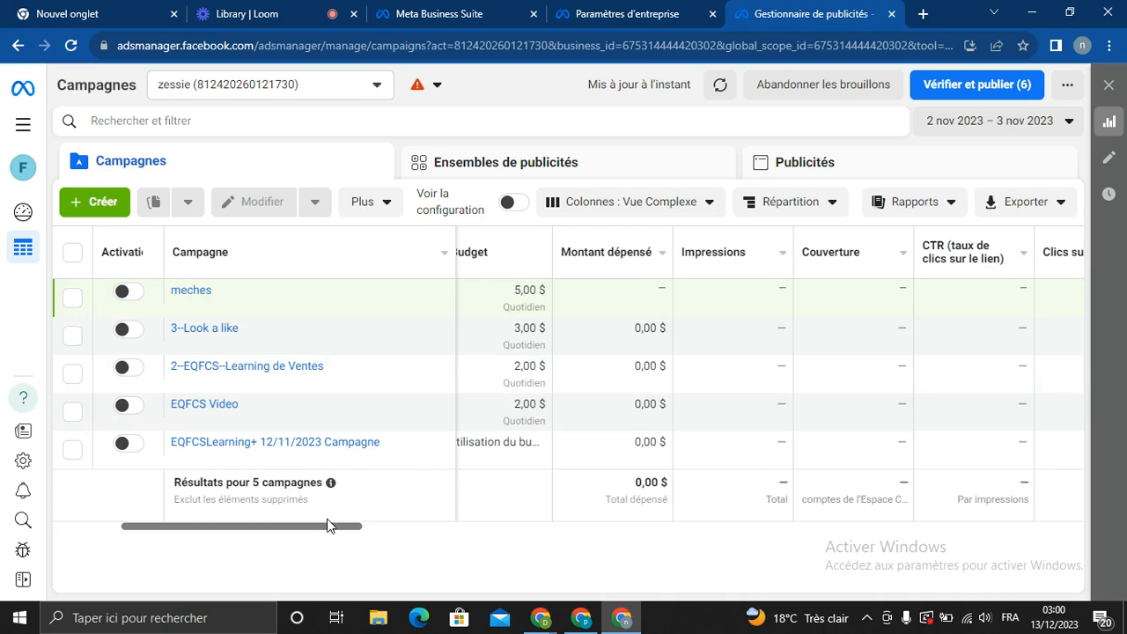
left_click_drag(333, 529, 200, 529)
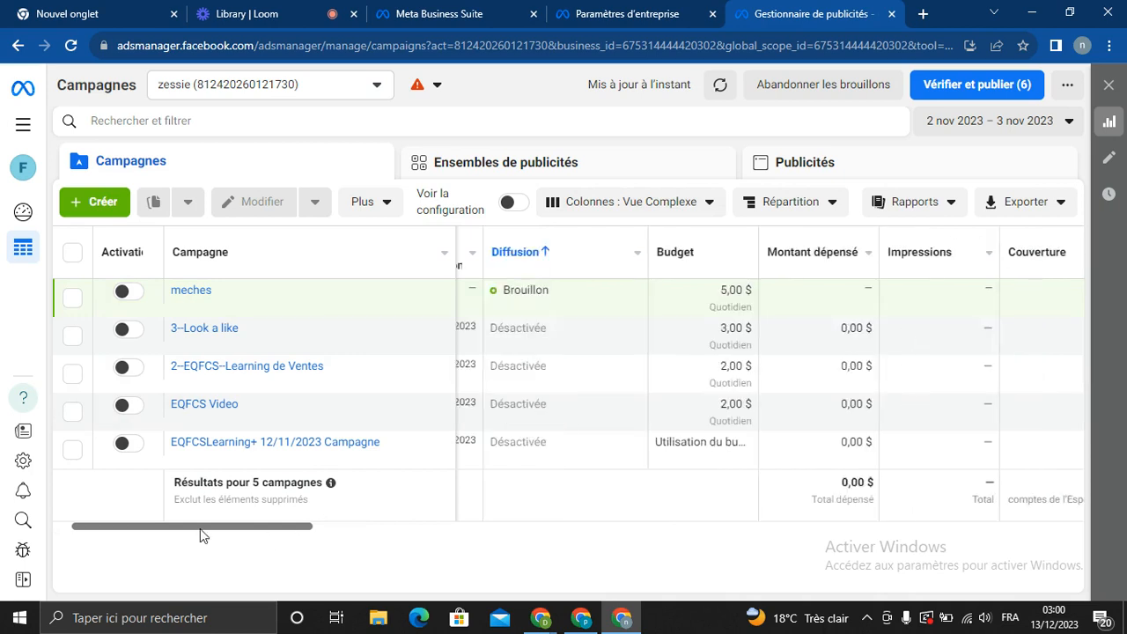
Begin a new auction-type campaign and select Ventes (Sales) as its objective
left_click(103, 204)
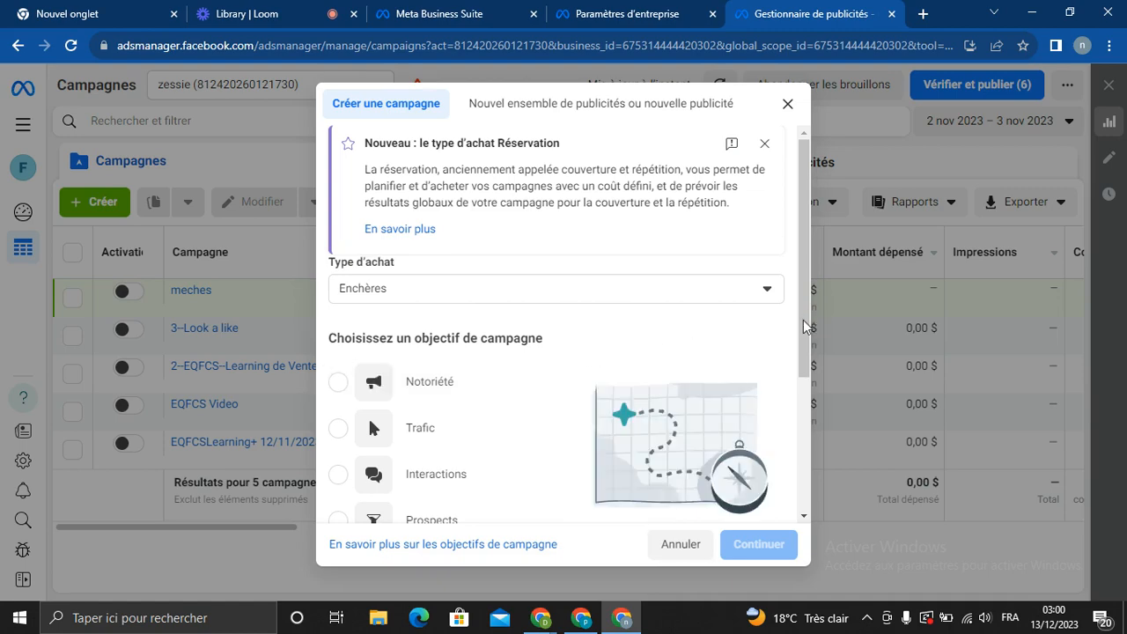
left_click_drag(802, 319, 807, 403)
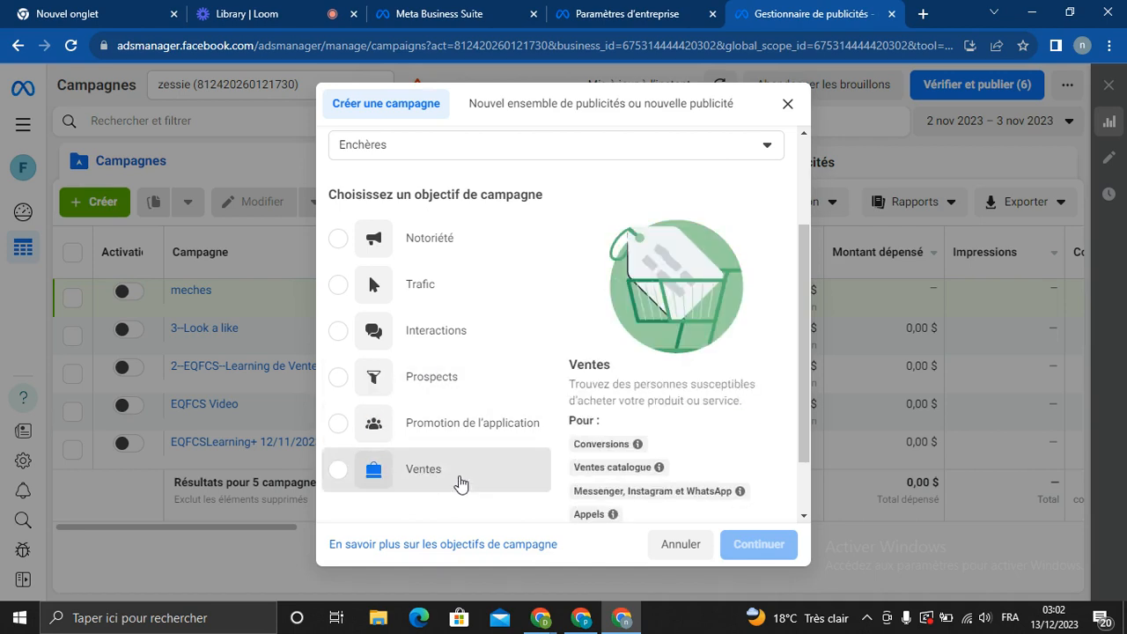
left_click(459, 482)
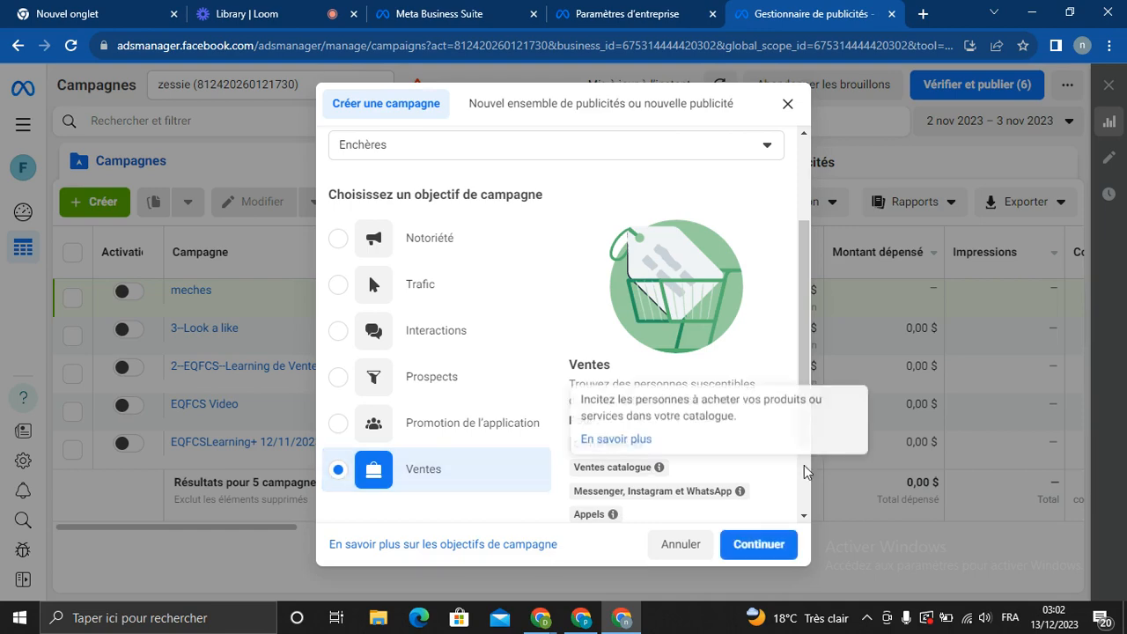
Confirm Ventes and pick the 'Campagne les ventes manuelle' setup instead of Advantage+ shopping
left_click(759, 545)
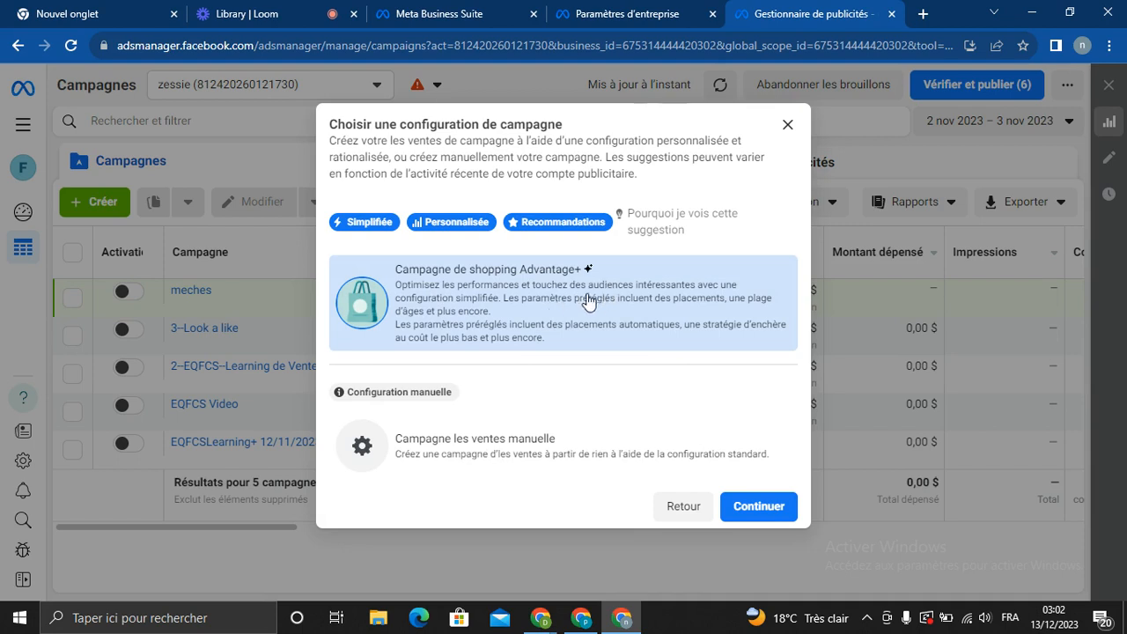
left_click(526, 465)
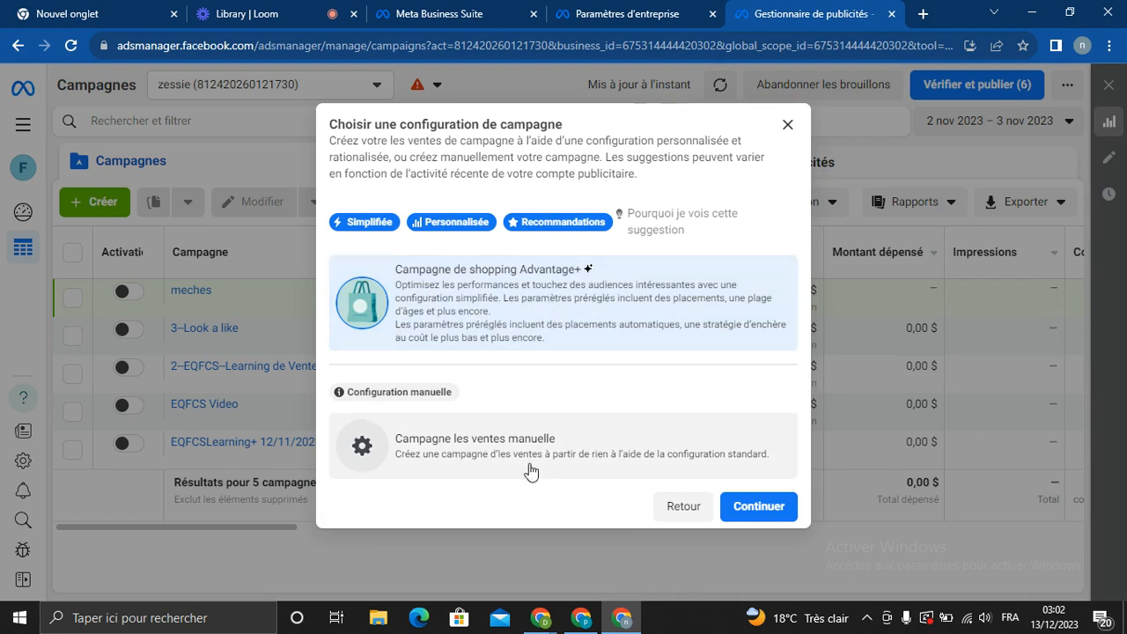
left_click(451, 457)
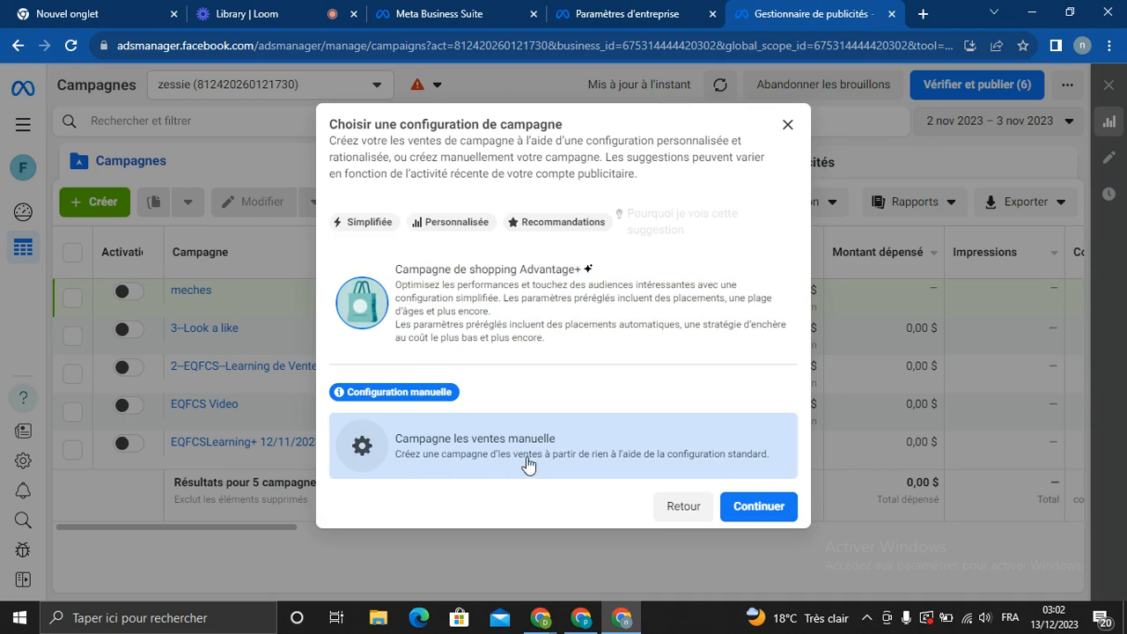
Open the draft Sales campaign editor and replace the default campaign name with 'Chaussure'
left_click(754, 506)
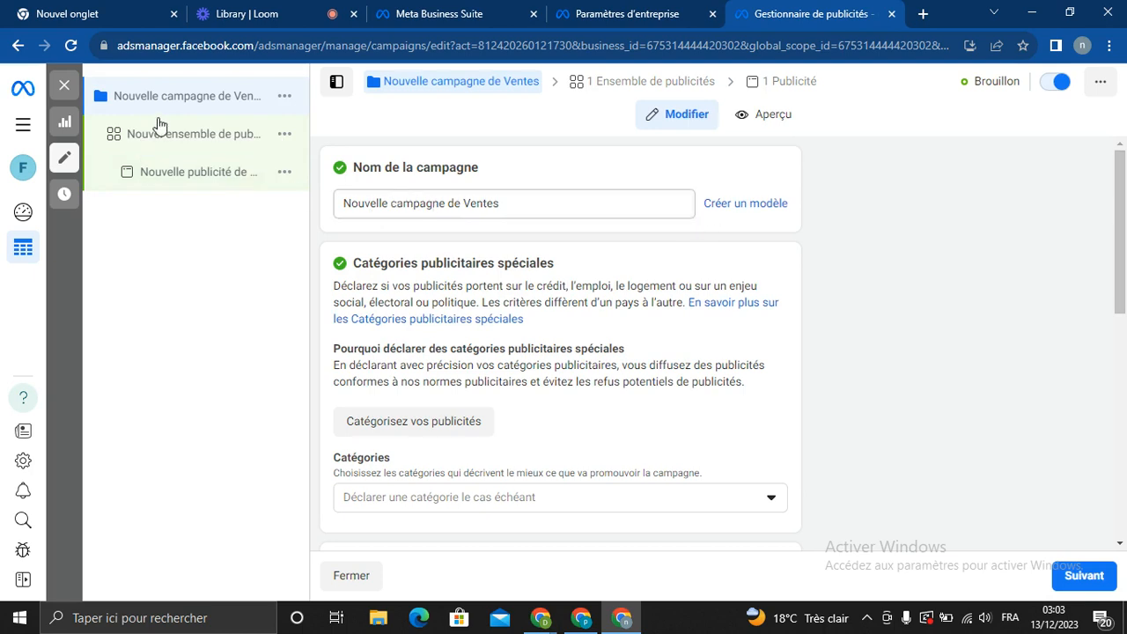
left_click(509, 204)
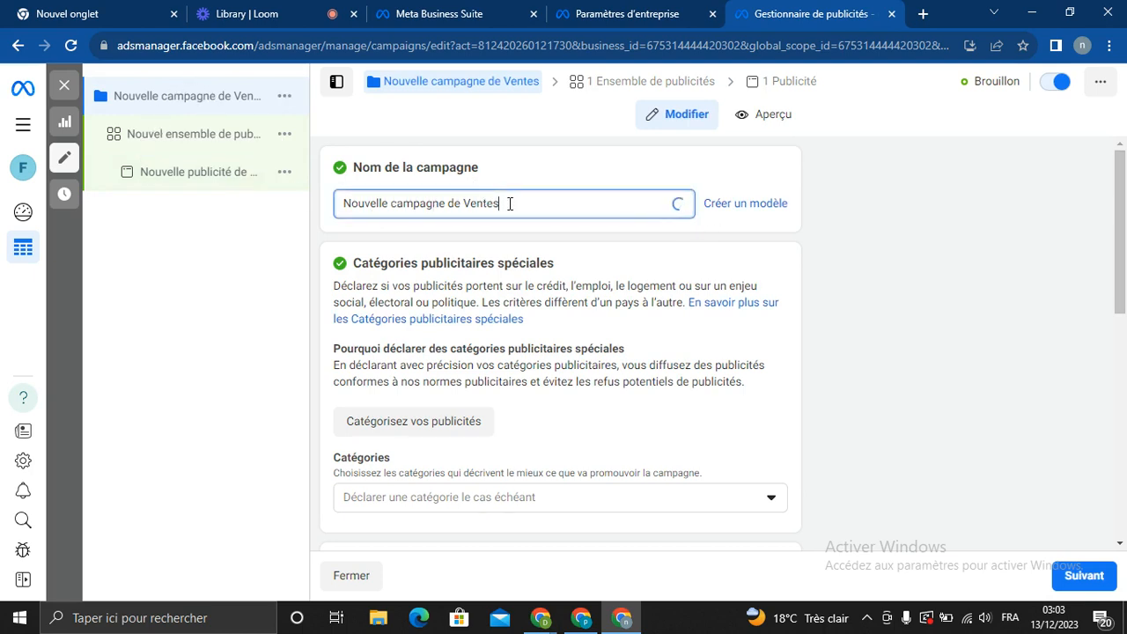
key("BackSpace")
key("BackSpace")
key("BackSpace")
key("BackSpace")
key("BackSpace")
key("BackSpace")
key("BackSpace")
key("BackSpace")
key("BackSpace")
key("BackSpace")
key("BackSpace")
key("BackSpace")
key("BackSpace")
key("BackSpace")
key("BackSpace")
key("BackSpace")
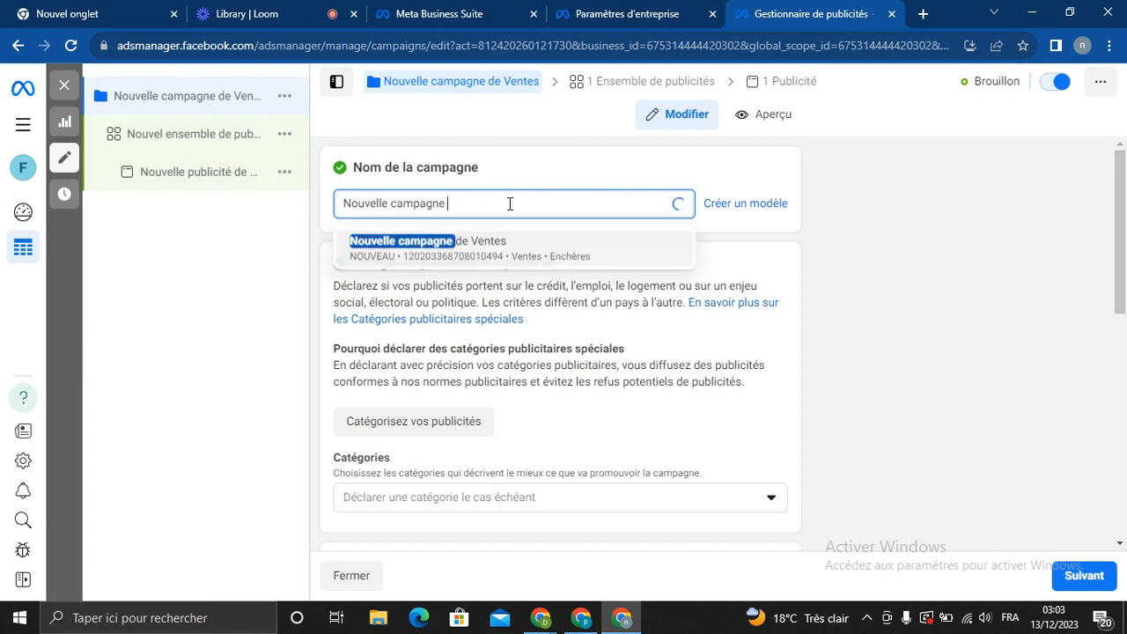
key("BackSpace")
key("BackSpace")
key("BackSpace")
key("BackSpace")
key("BackSpace")
key("BackSpace")
key("BackSpace")
key("BackSpace")
key("BackSpace")
key("BackSpace")
key("BackSpace")
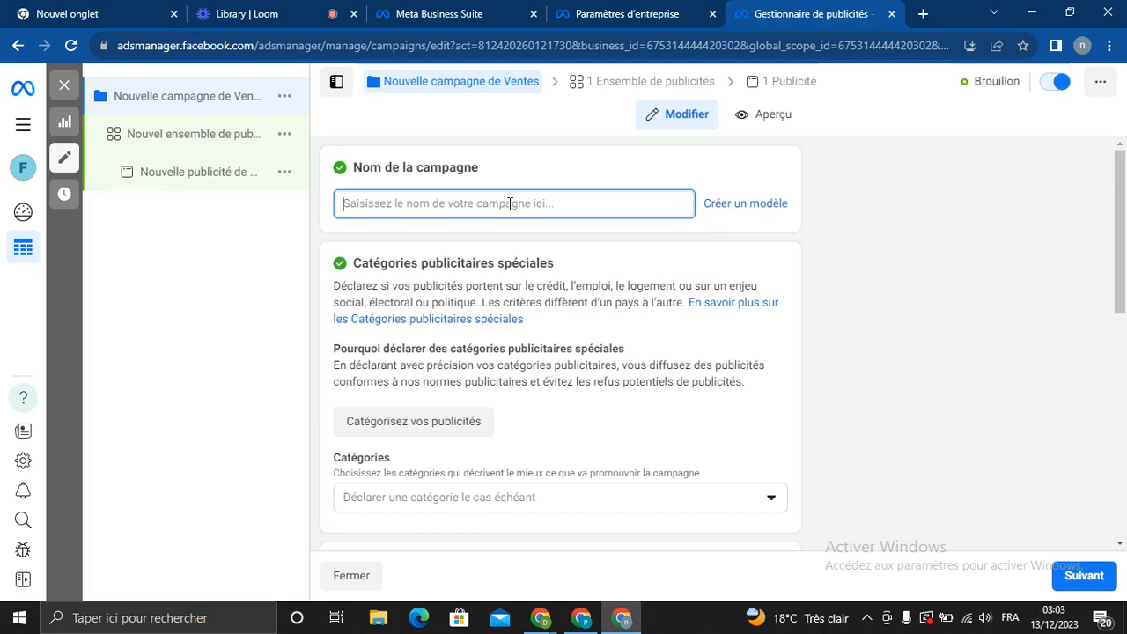
type("Chauss")
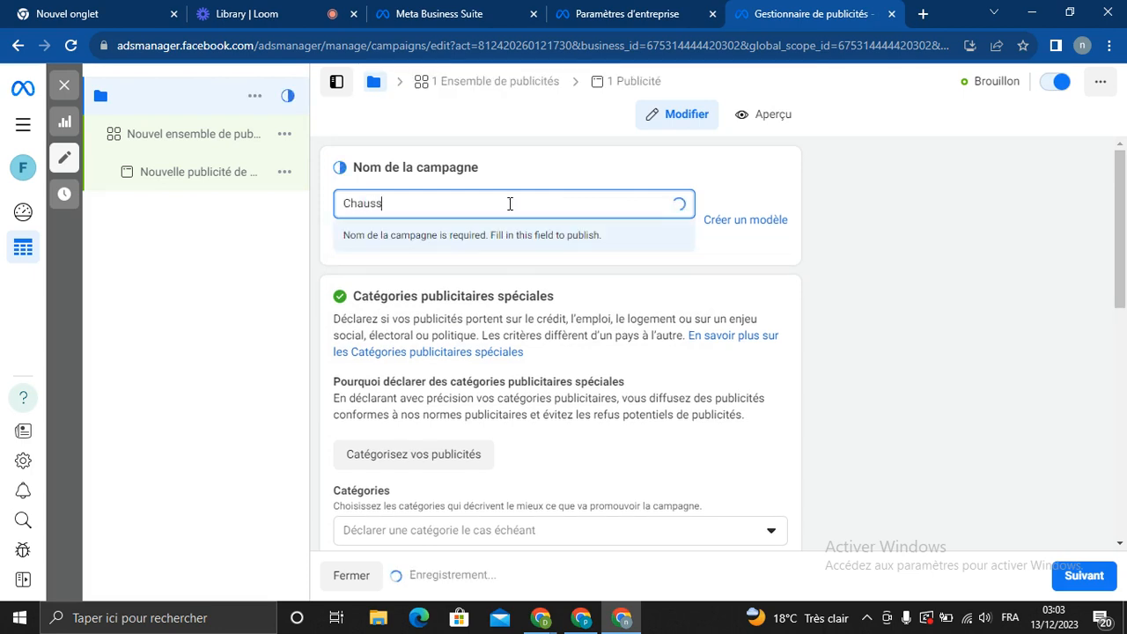
type("ure")
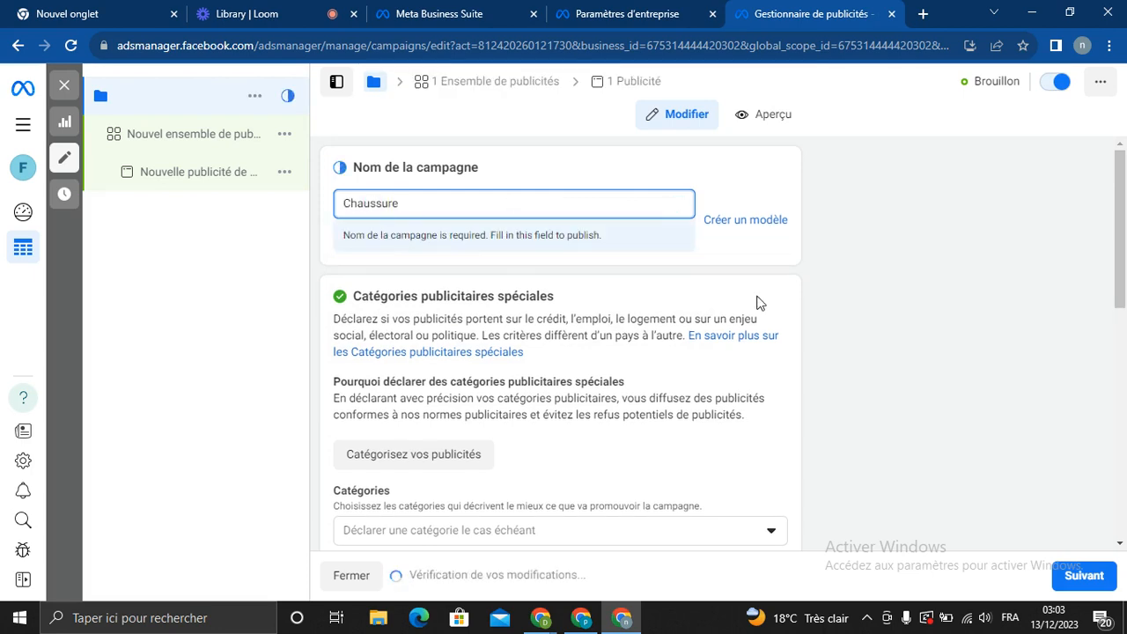
Switch the Budget de campagne Advantage toggle to Activé in the Chaussure campaign editor
left_click_drag(1125, 218, 1123, 332)
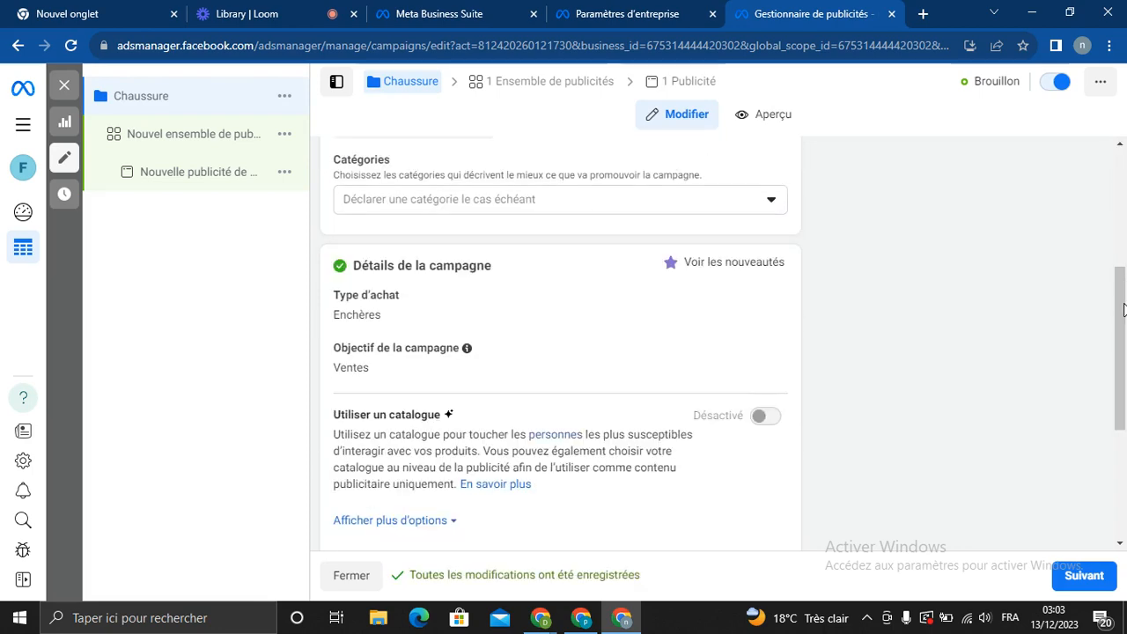
mouse_move(1123, 309)
left_mouse_down()
mouse_move(1123, 330)
mouse_move(1124, 305)
left_mouse_up()
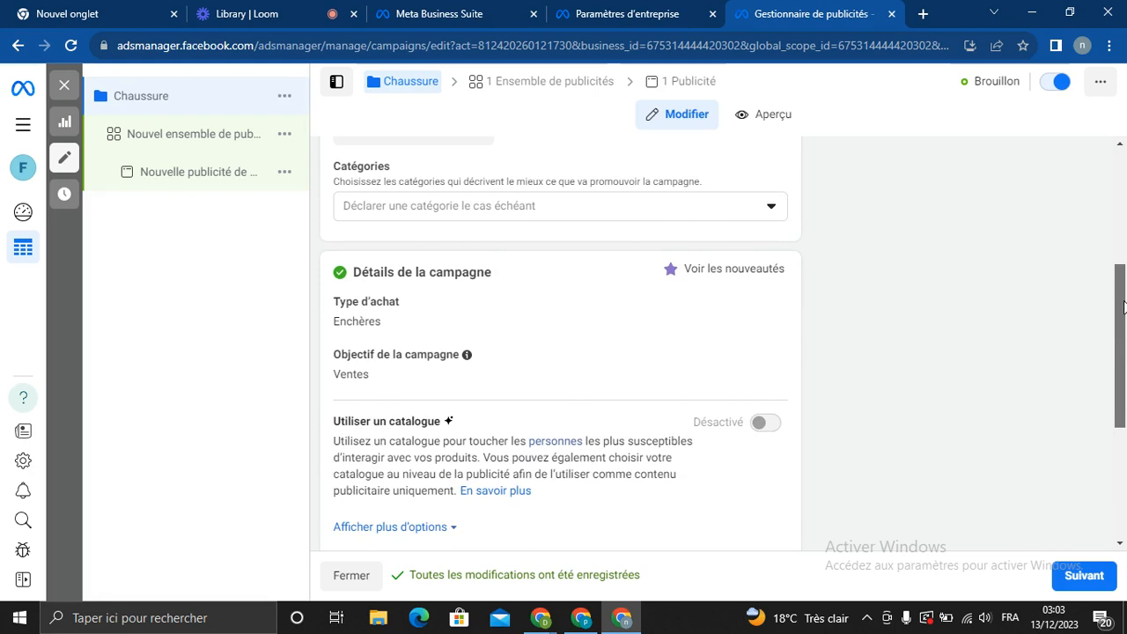
left_click_drag(1124, 305, 1124, 475)
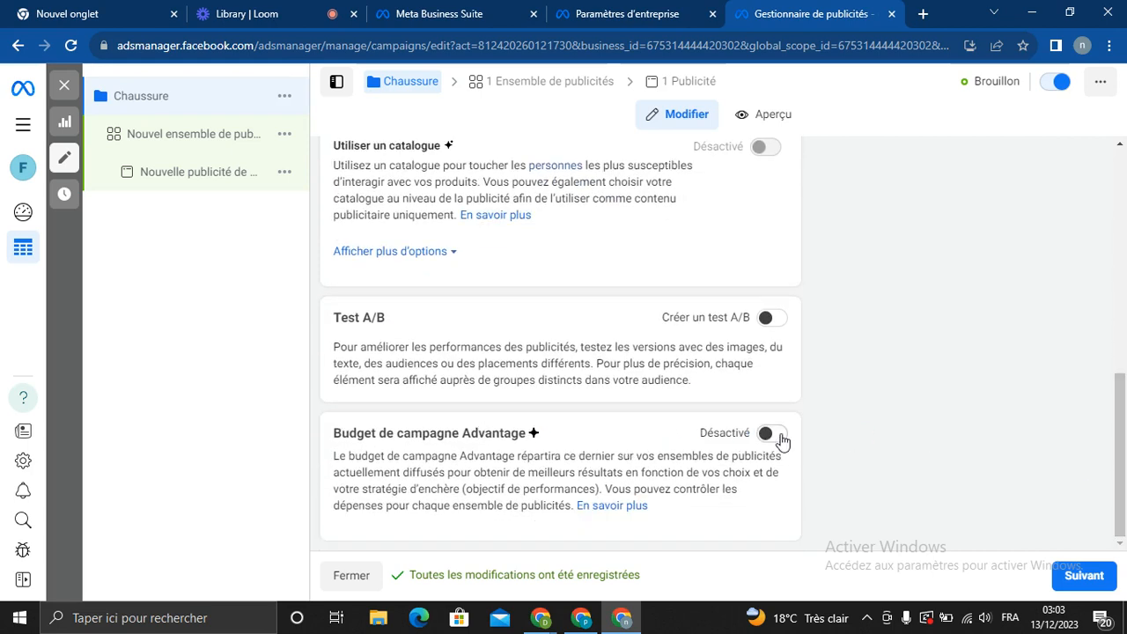
left_click(782, 440)
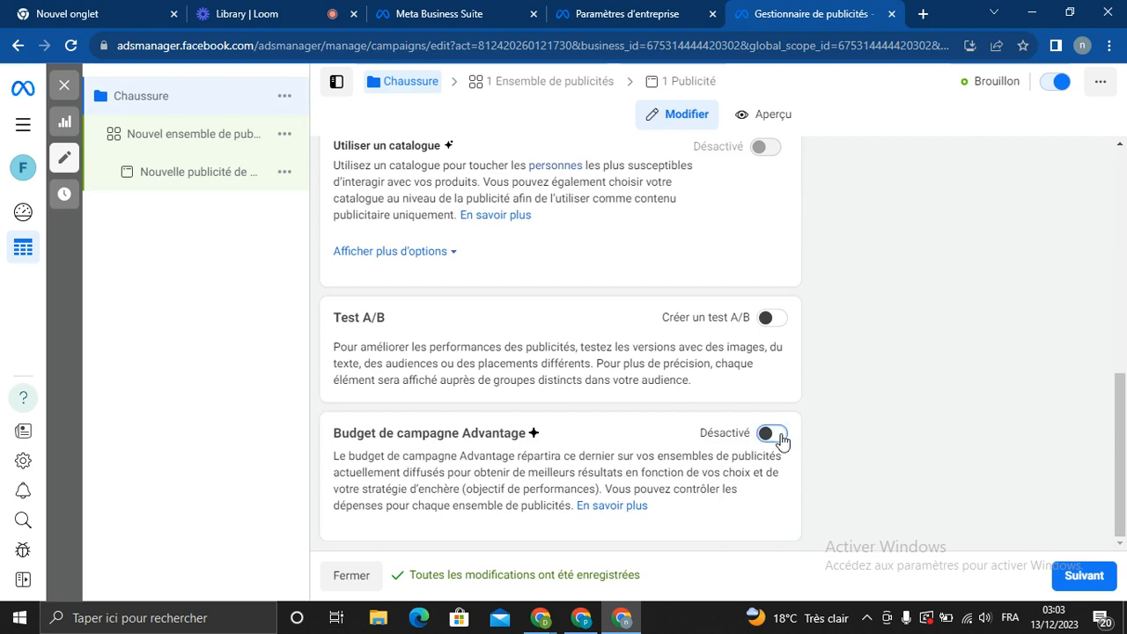
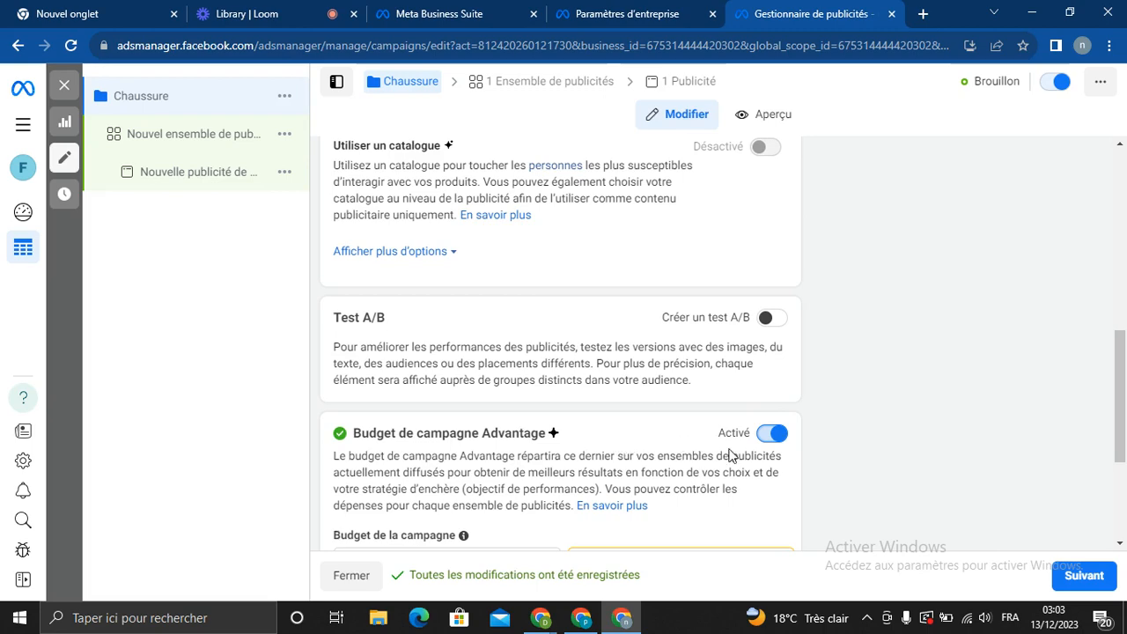
Keep Budget quotidien, change the Chaussure campaign budget from 20,00 $ to 5,00 $, then open the ad set
left_click_drag(1125, 364, 1124, 450)
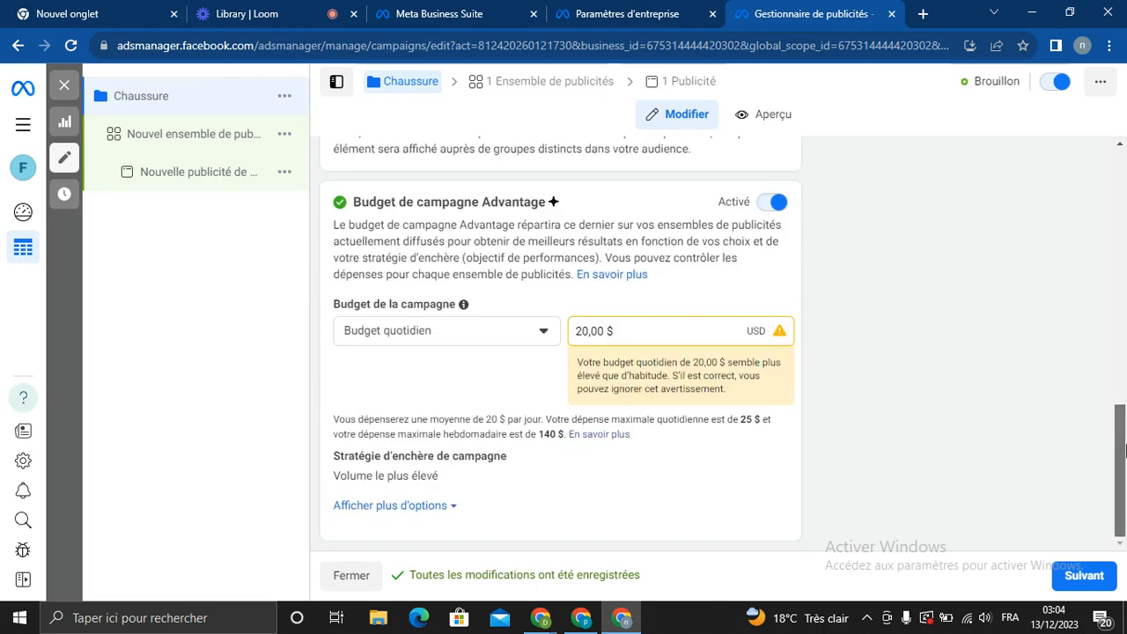
left_click(520, 335)
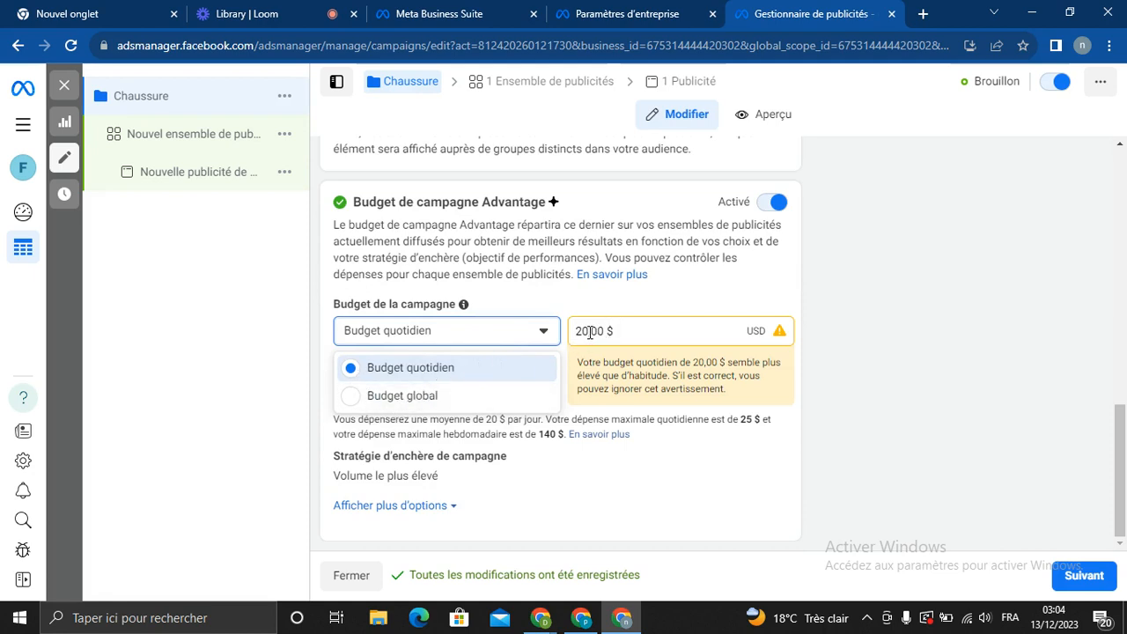
key("Escape")
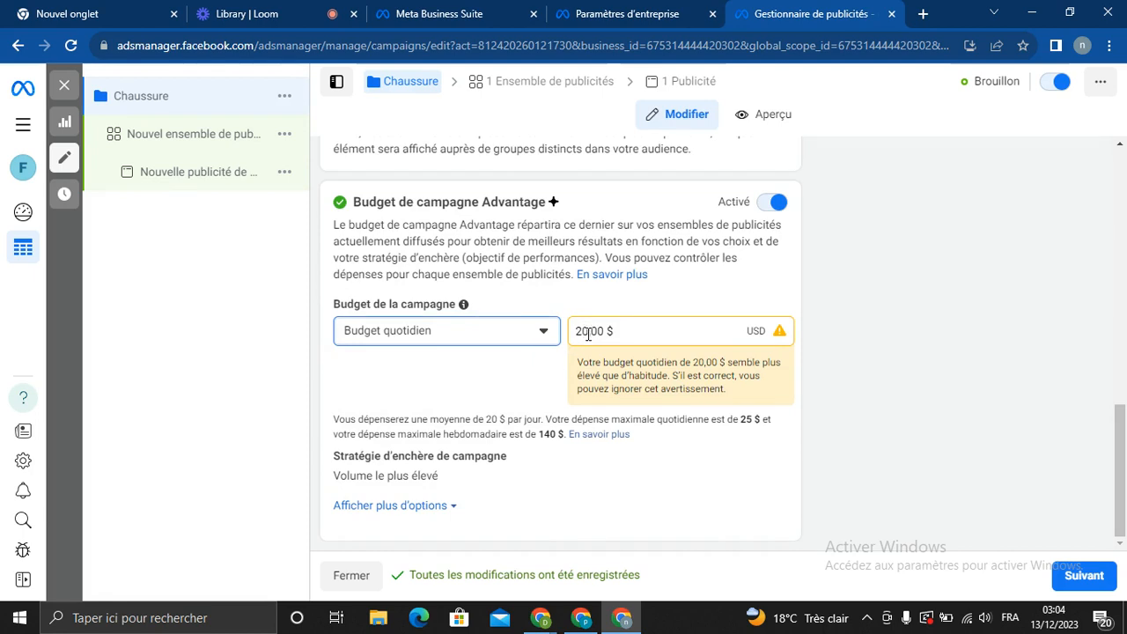
left_click(588, 333)
key("BackSpace")
key("BackSpace")
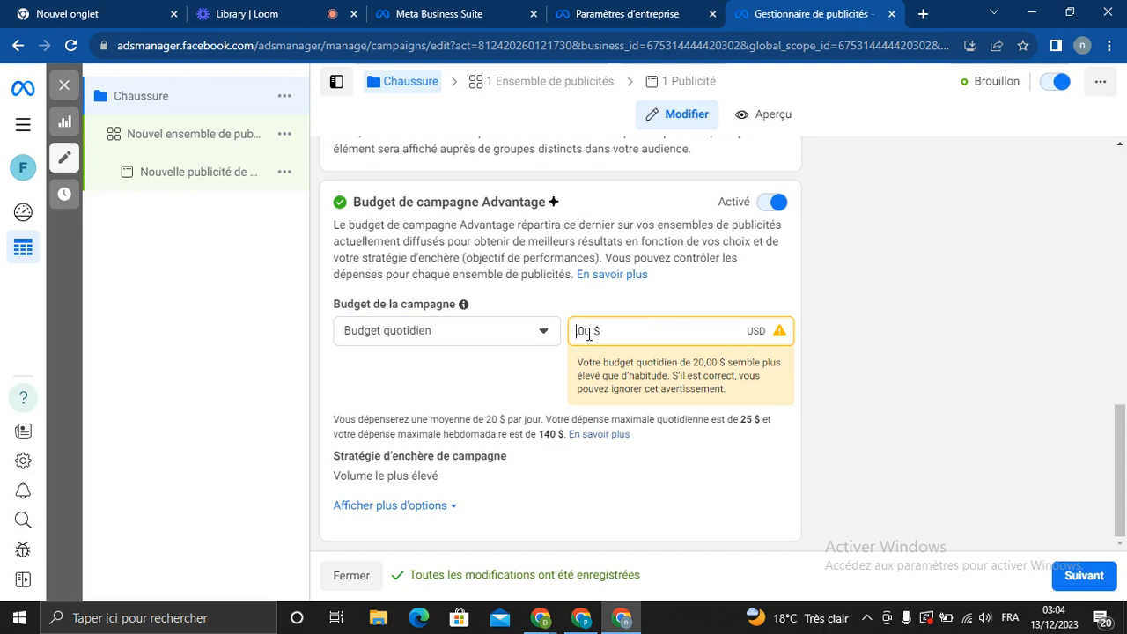
type("5")
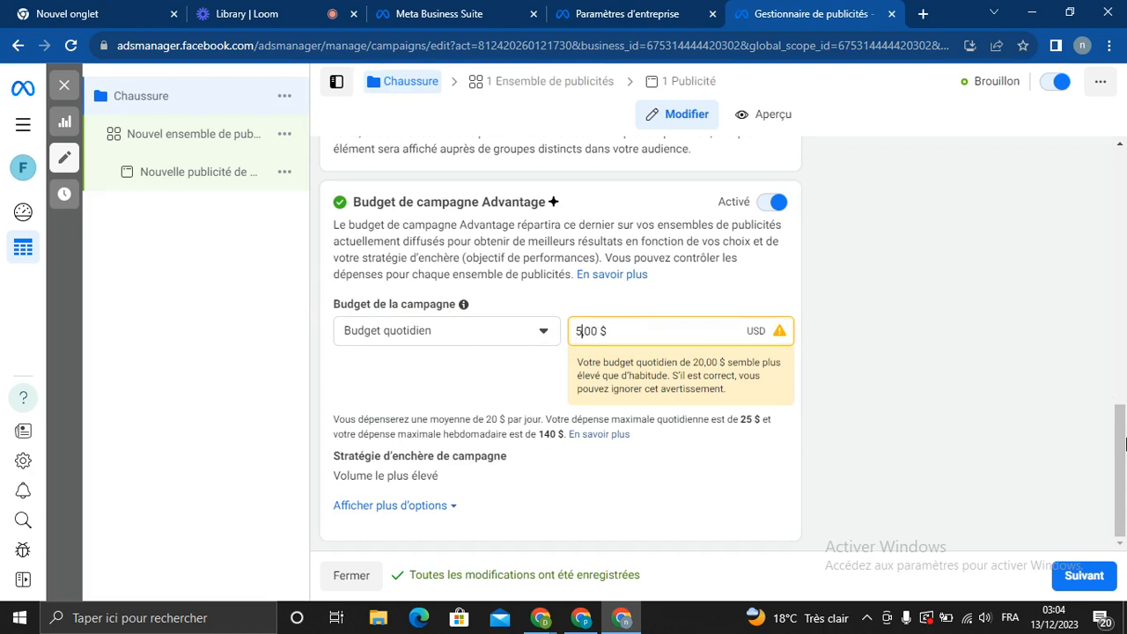
left_click(478, 358)
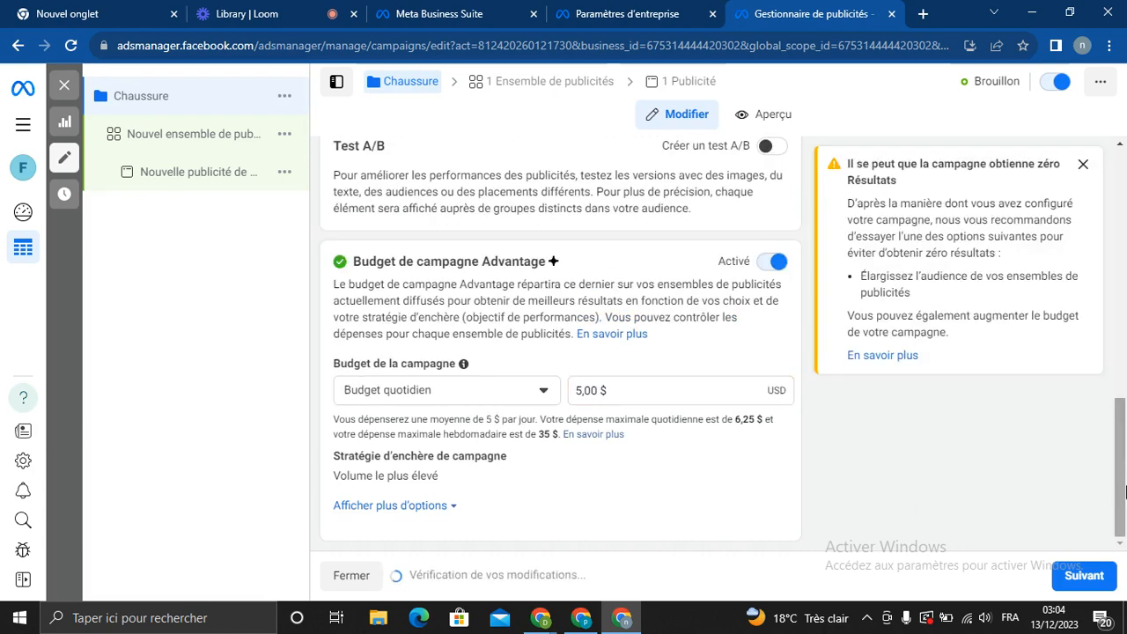
left_click(1080, 577)
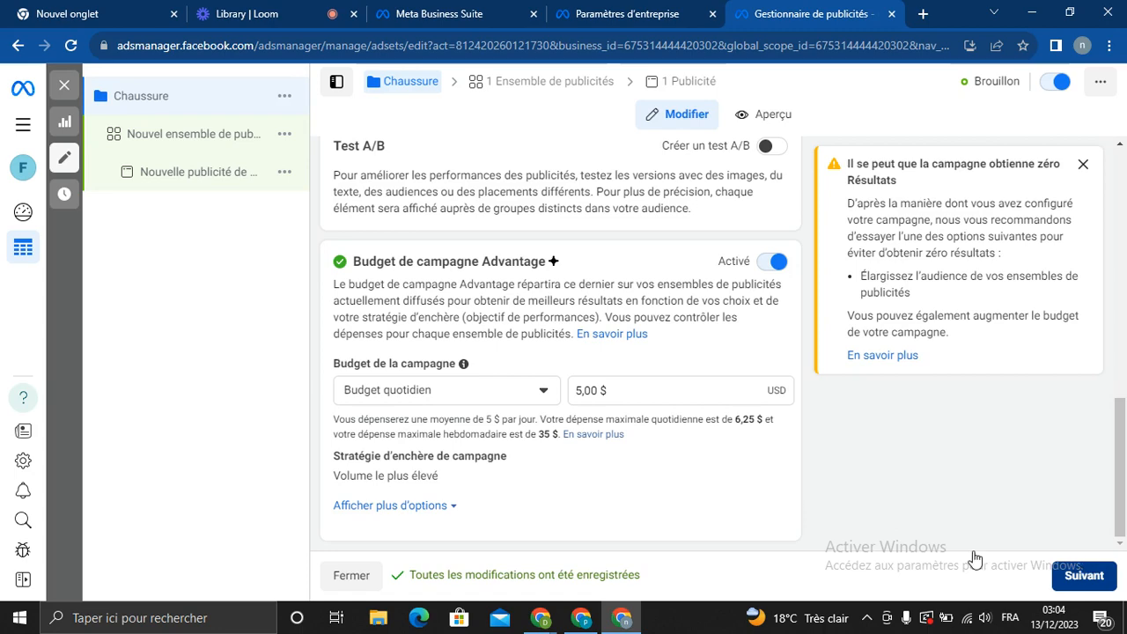
left_click(171, 141)
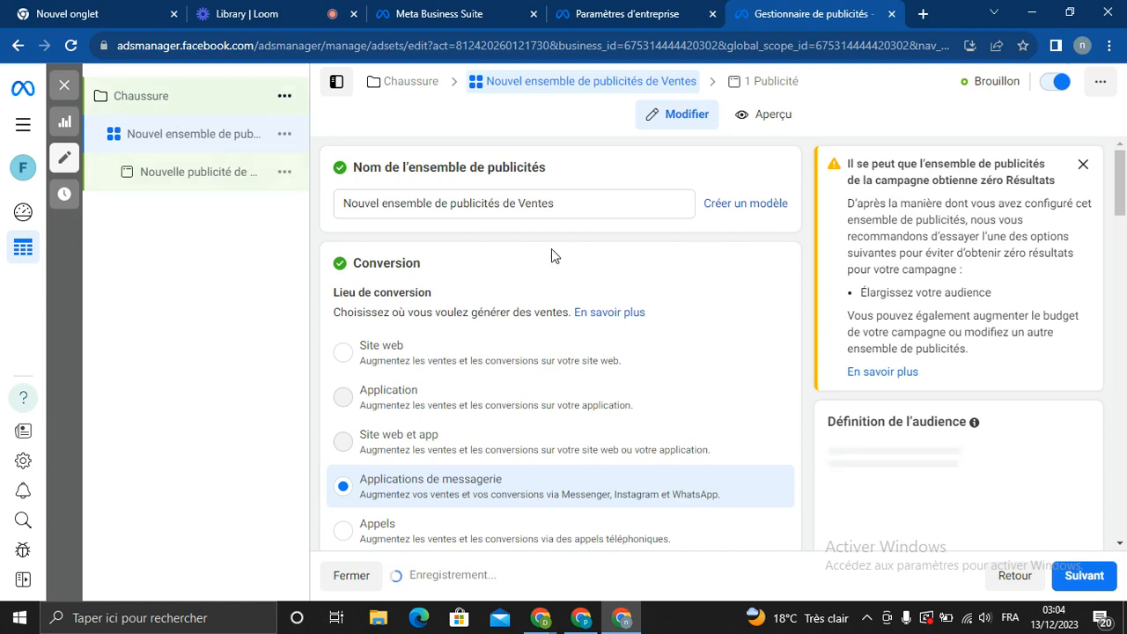
Replace the default ad set name with '1-chaussures'
left_click(555, 203)
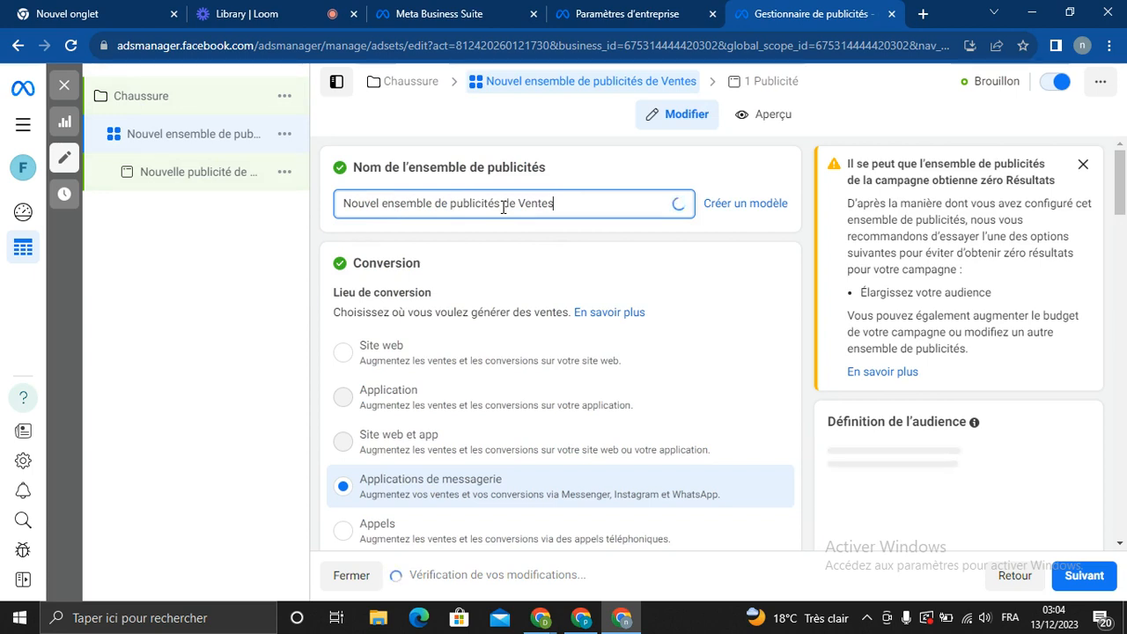
key("ctrl+a")
key("BackSpace")
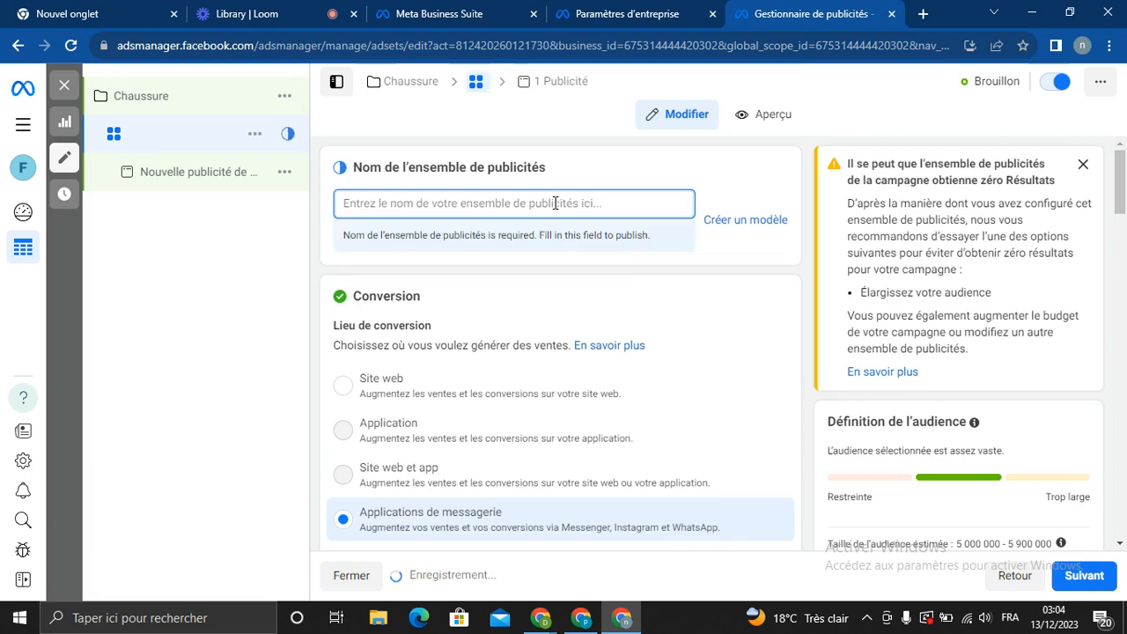
type("1")
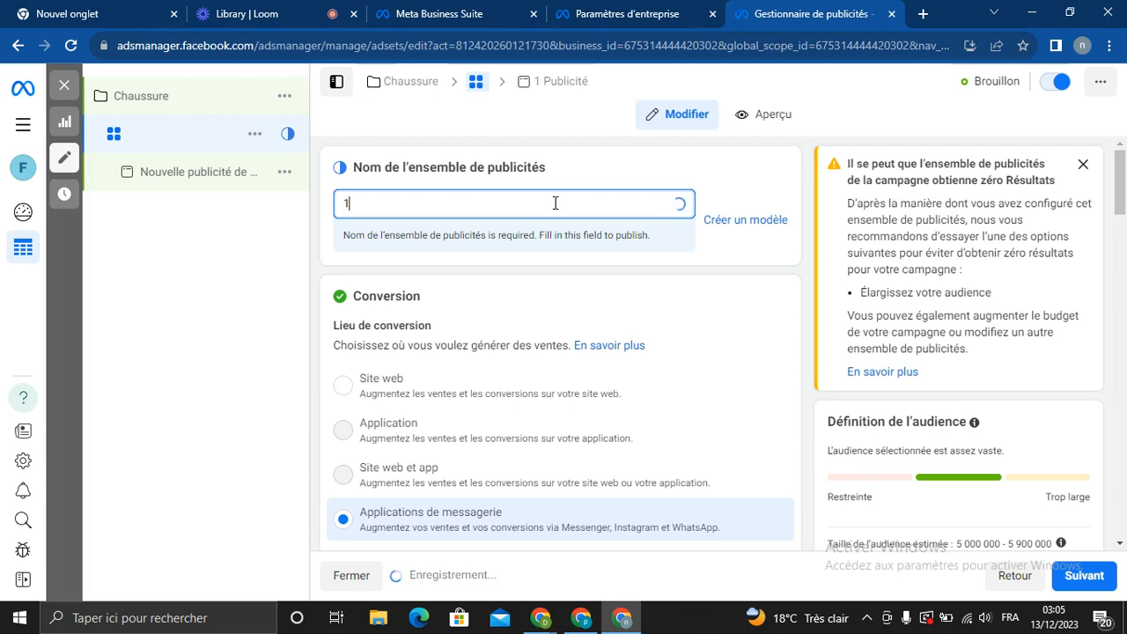
type("-chauss")
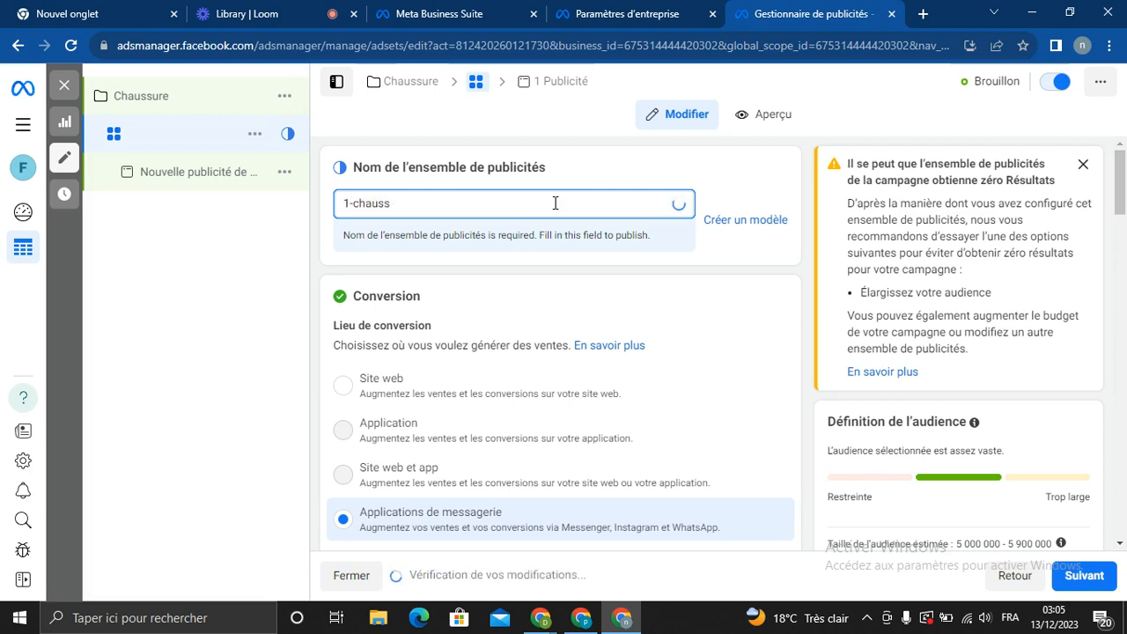
type("ures")
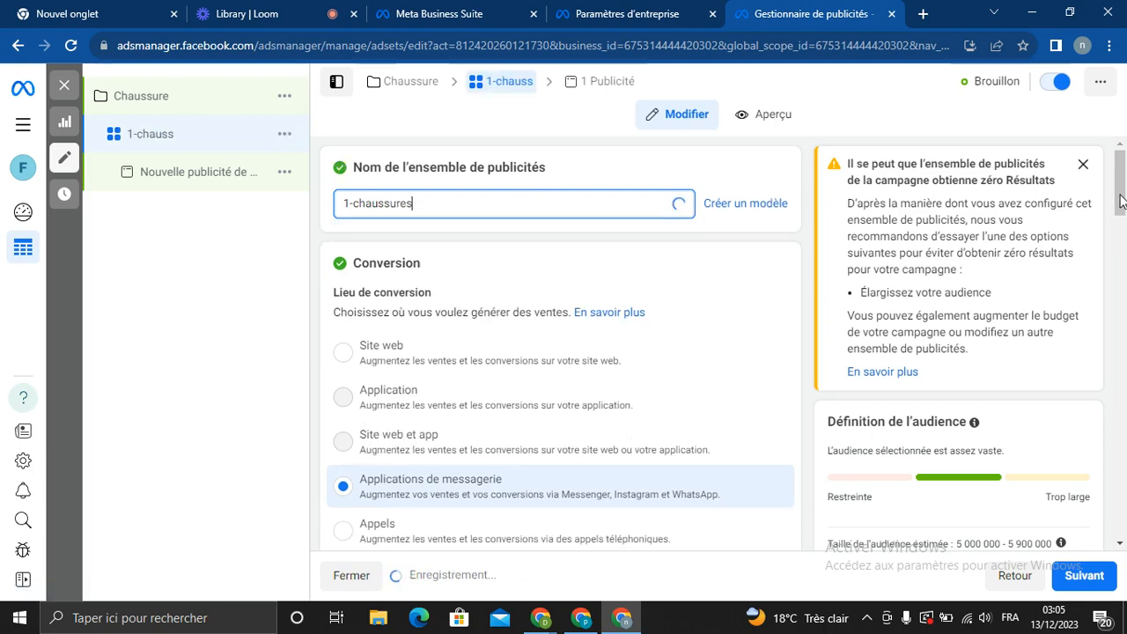
left_click_drag(1122, 202, 1122, 209)
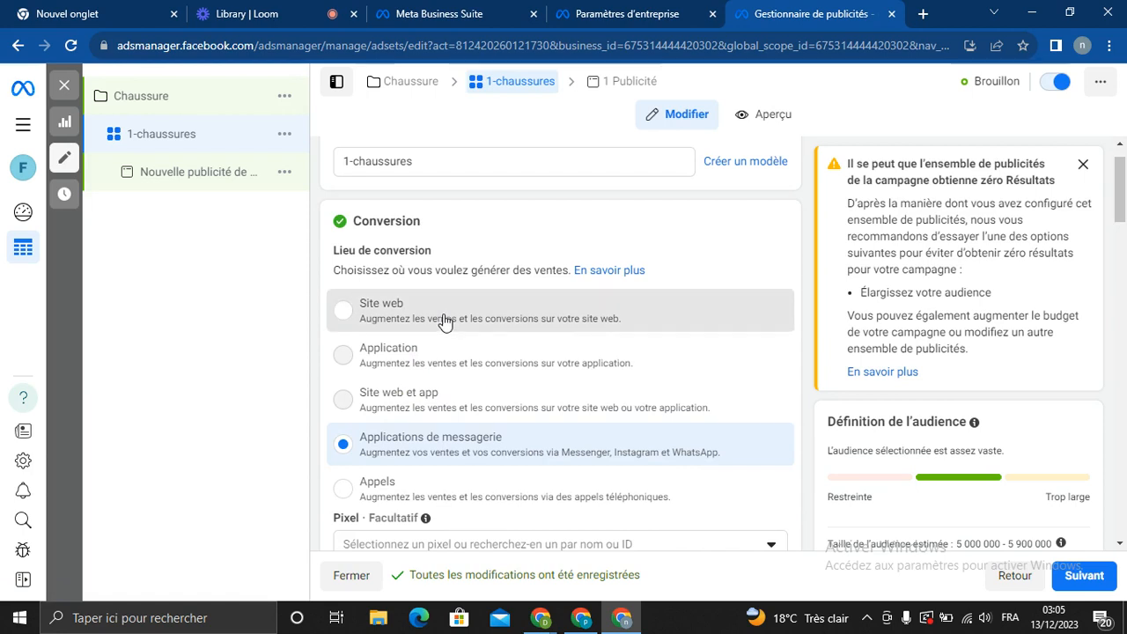
Set Site web as the conversion location, tracked by the EQFCSPIXEL pixel
left_click(359, 310)
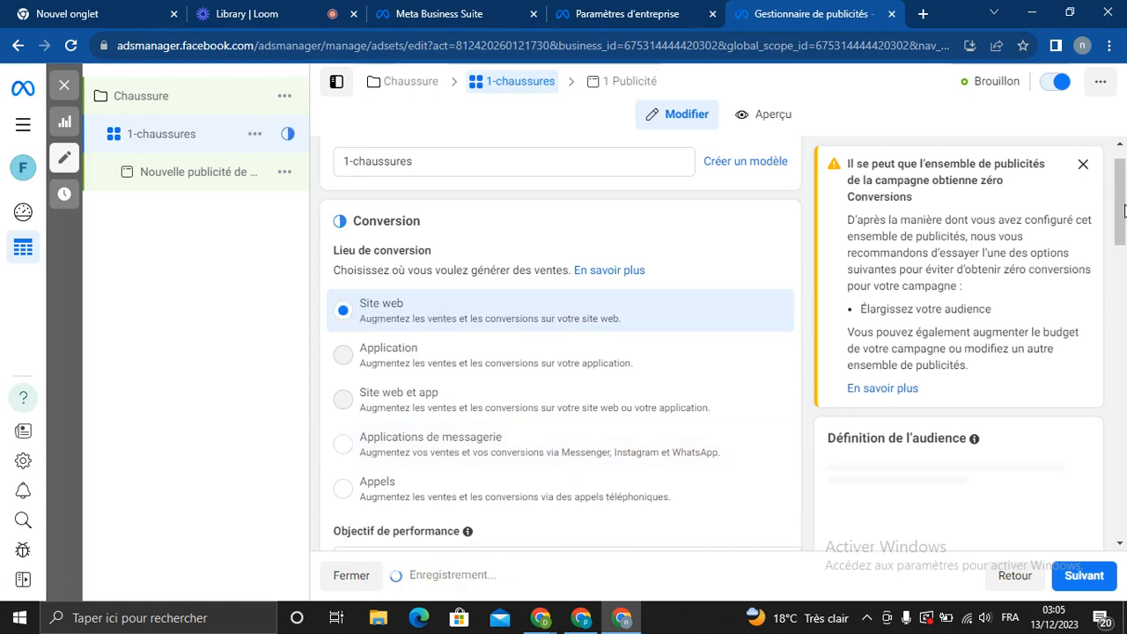
scroll(1124, 253, "down", 4)
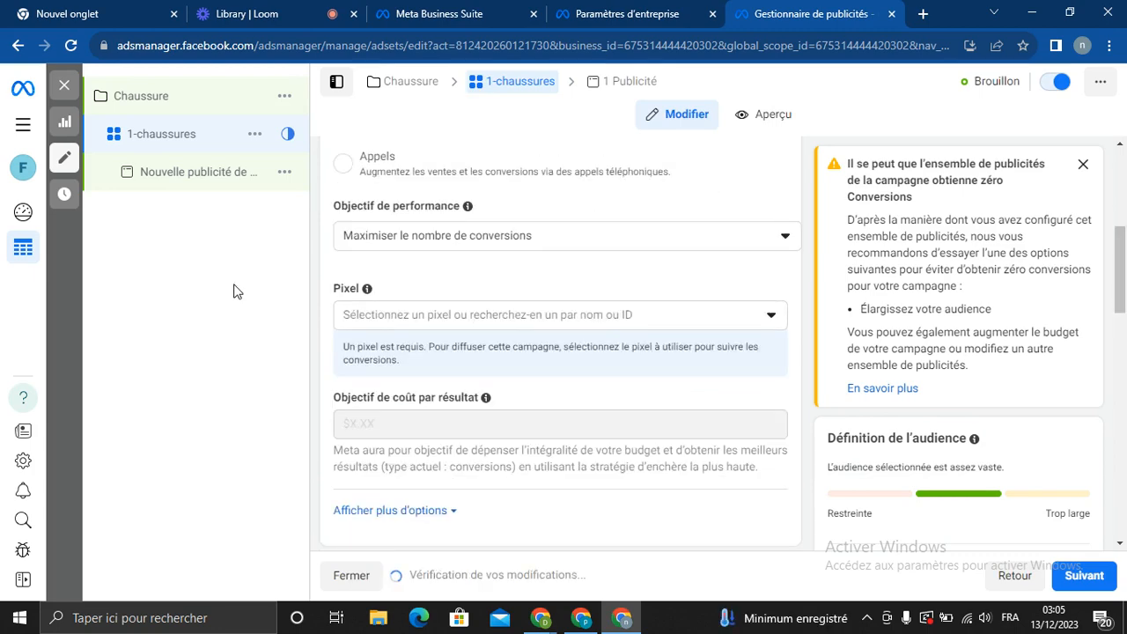
left_click(496, 317)
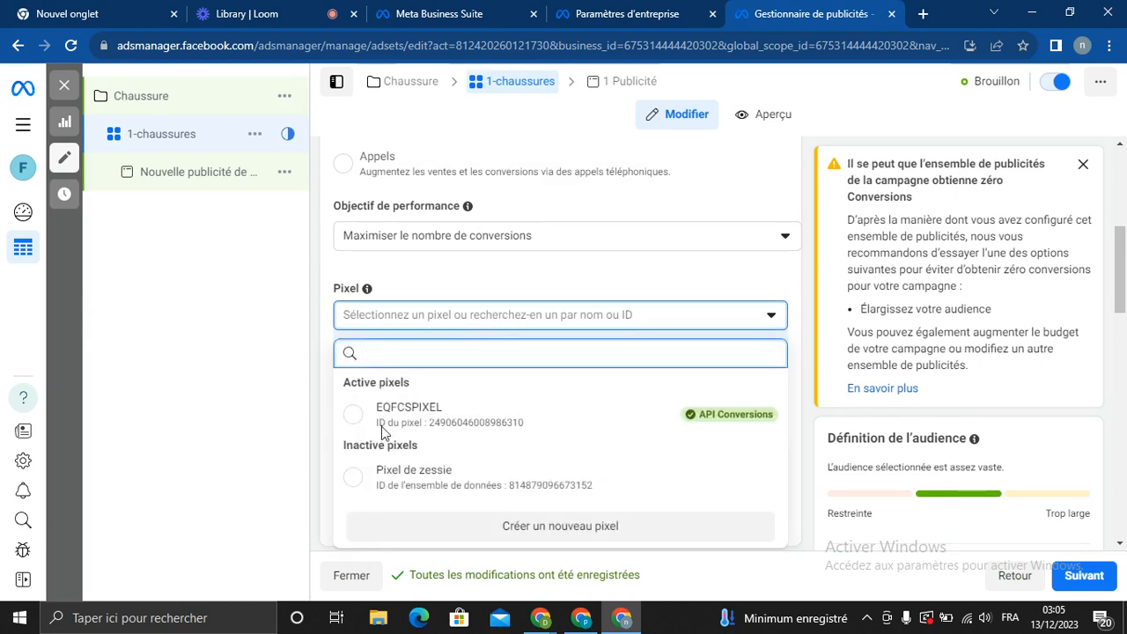
left_click(434, 417)
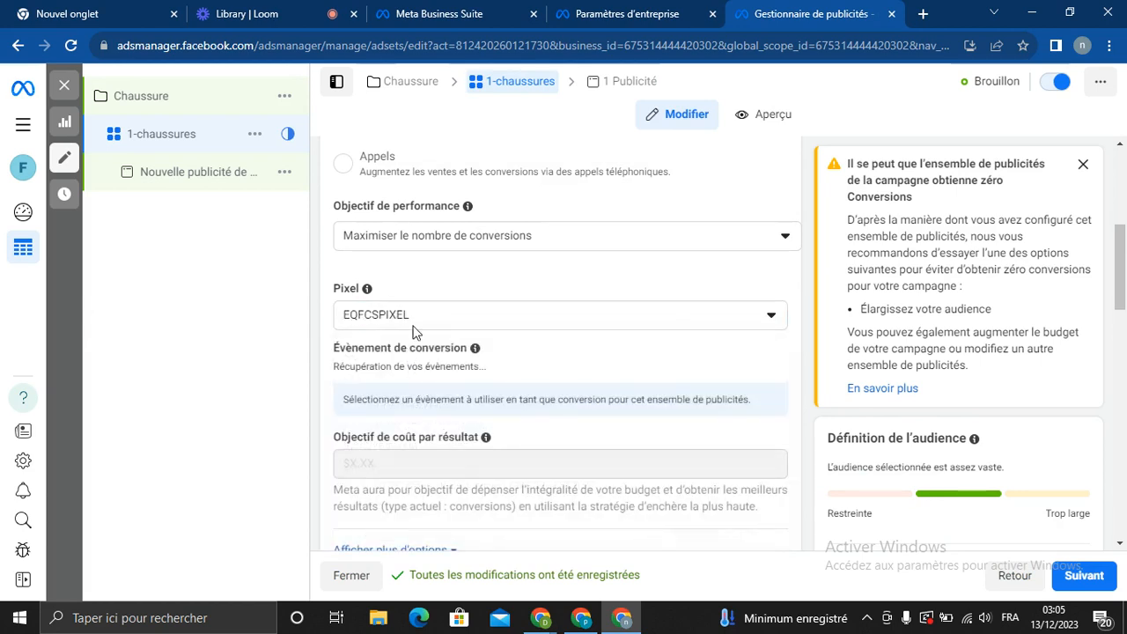
left_click_drag(1124, 266, 1120, 309)
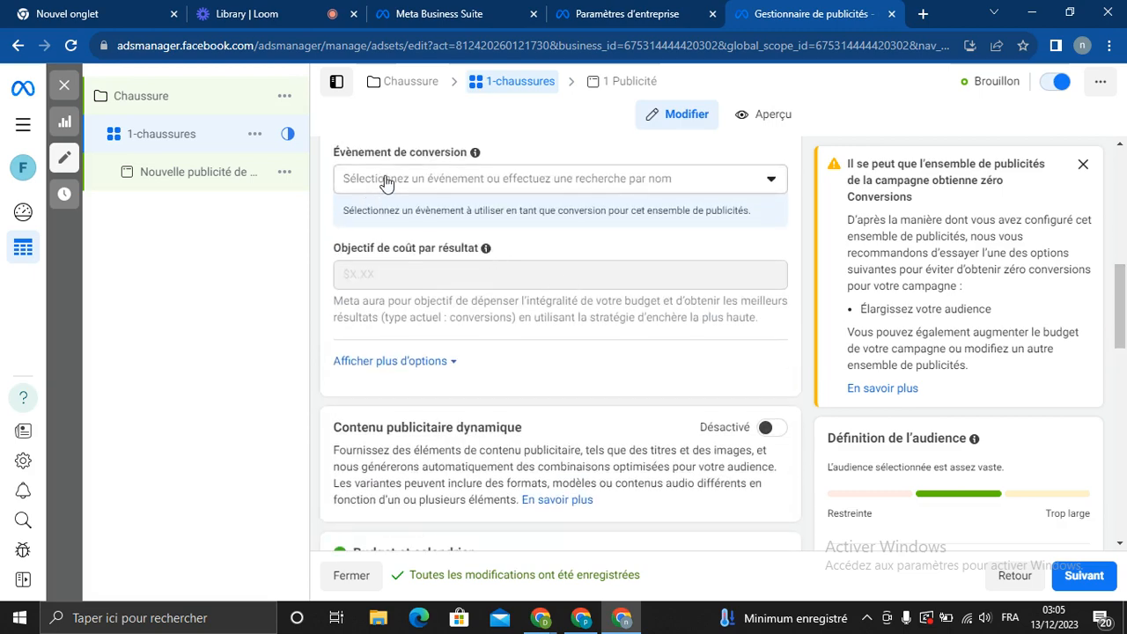
Choose Achat as the conversion event and dismiss the attribution recommendations card
left_click(414, 179)
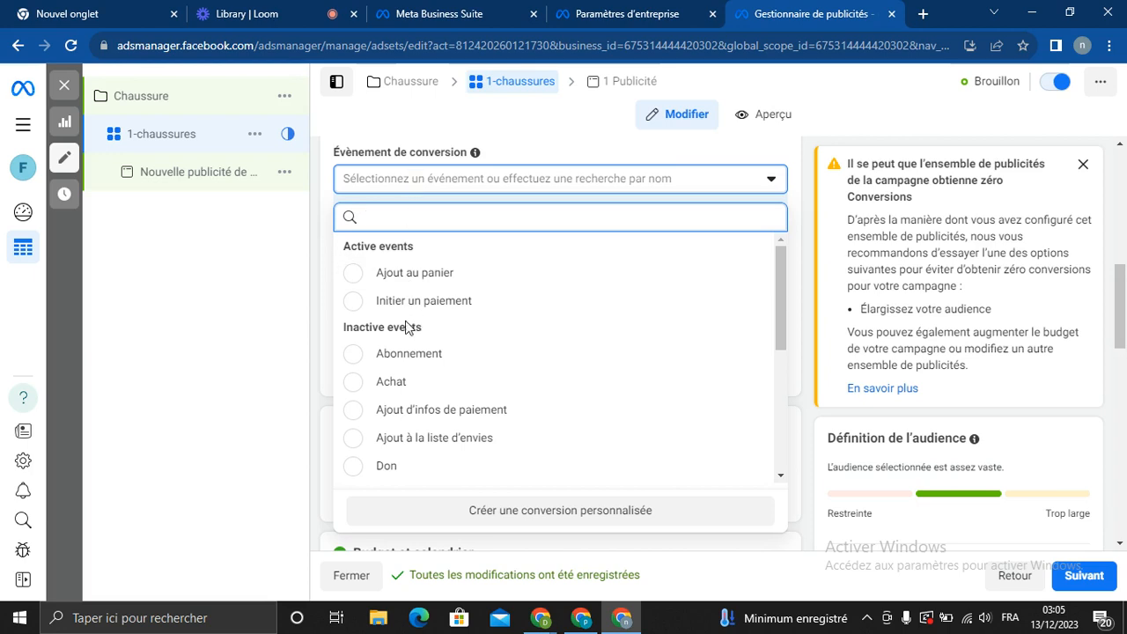
left_click(409, 385)
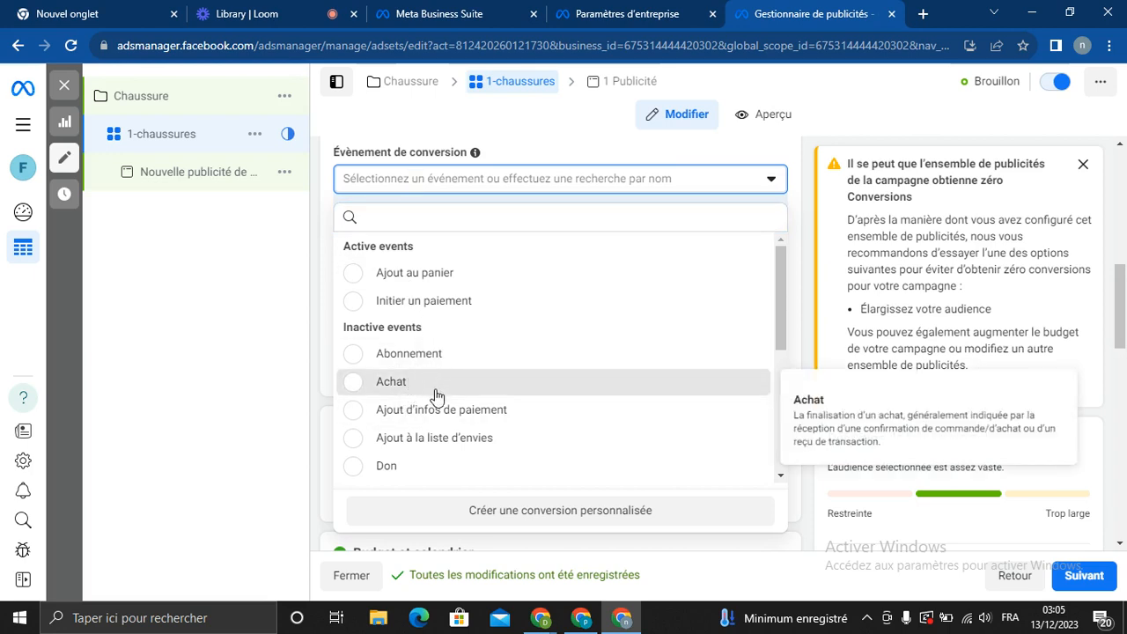
left_click(433, 387)
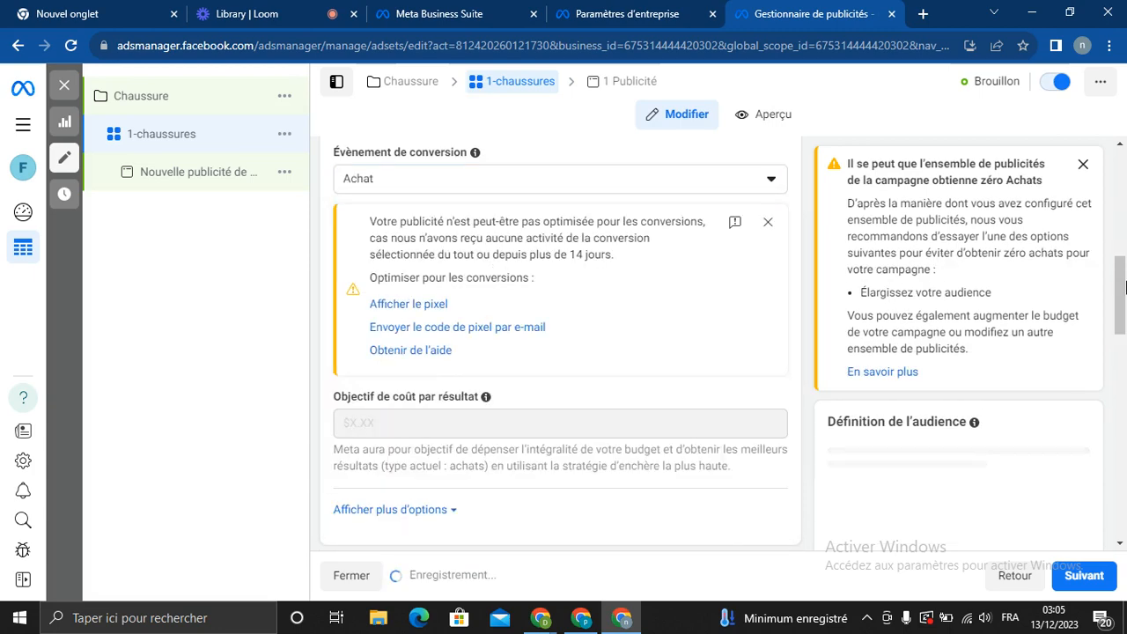
scroll(1122, 290, "down", 2)
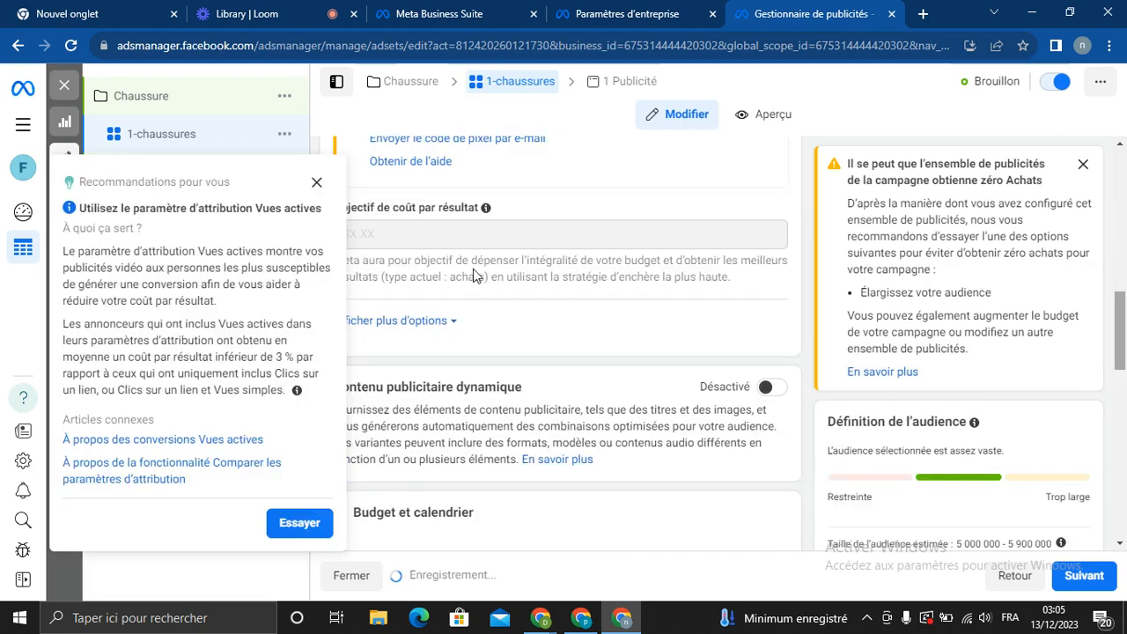
left_click(316, 182)
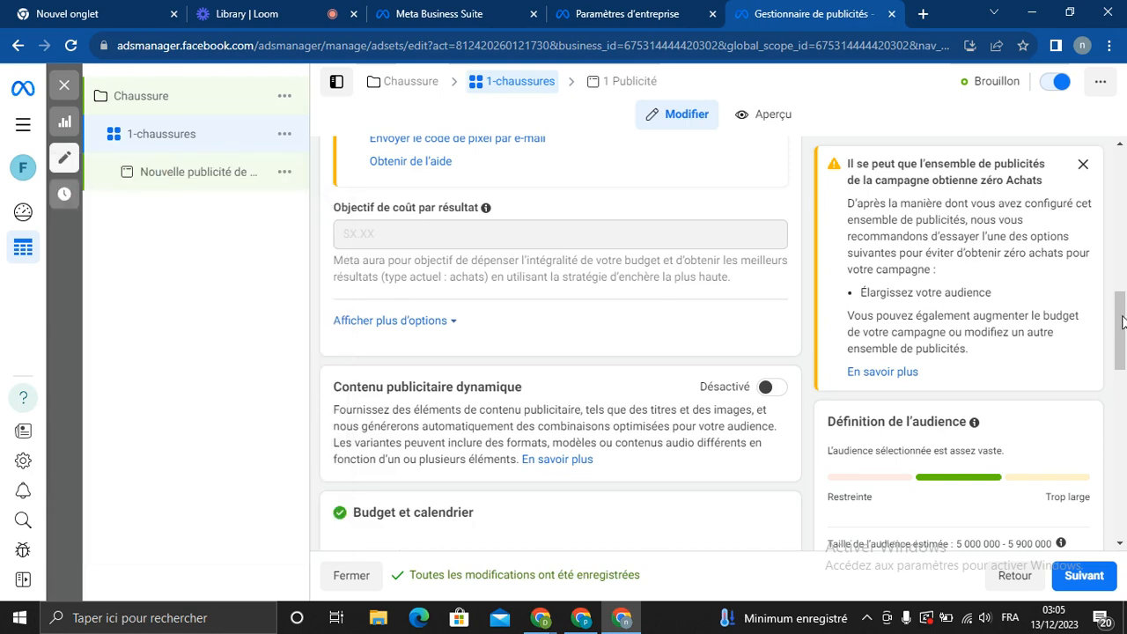
left_click_drag(1124, 329, 1124, 382)
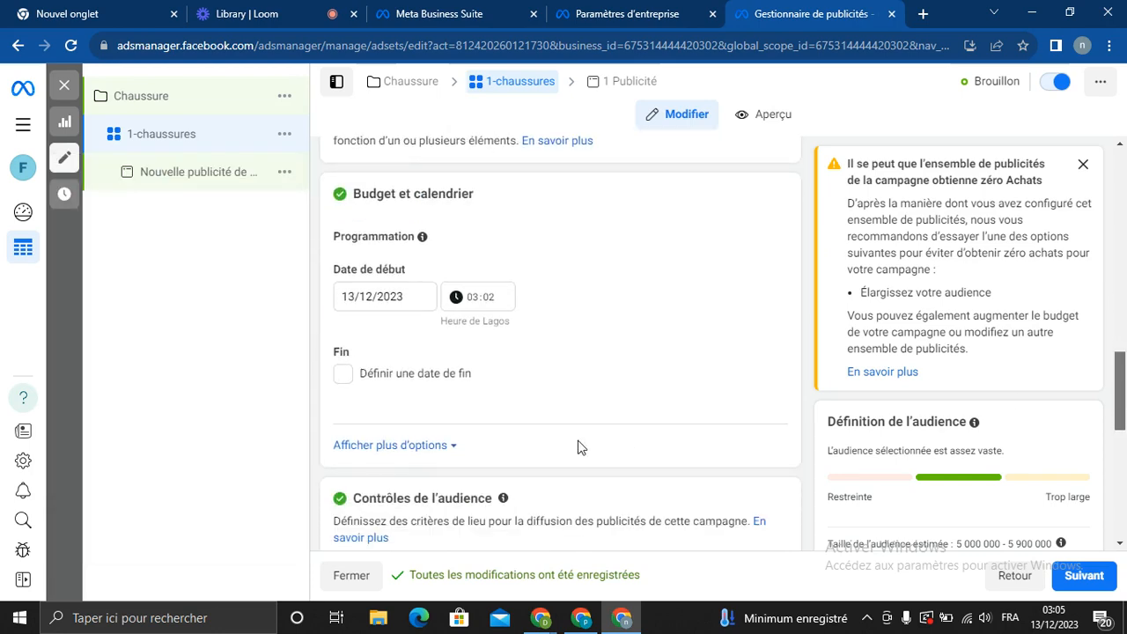
Change the ad set start time from 03:02 to 00:00 on 13/12/2023
left_click(476, 299)
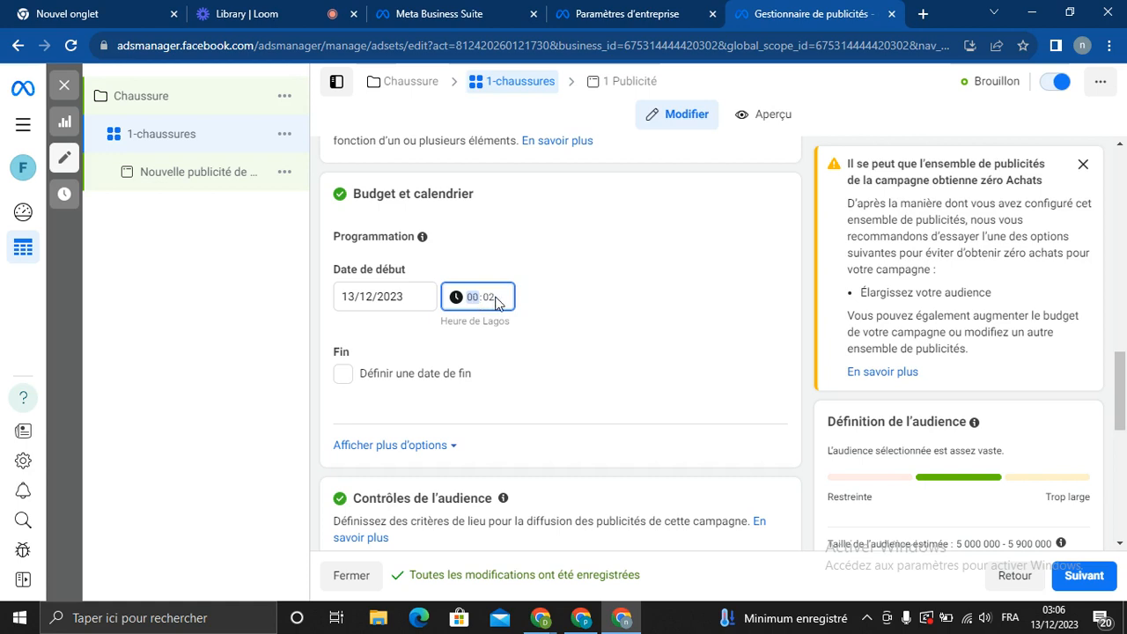
left_click(495, 298)
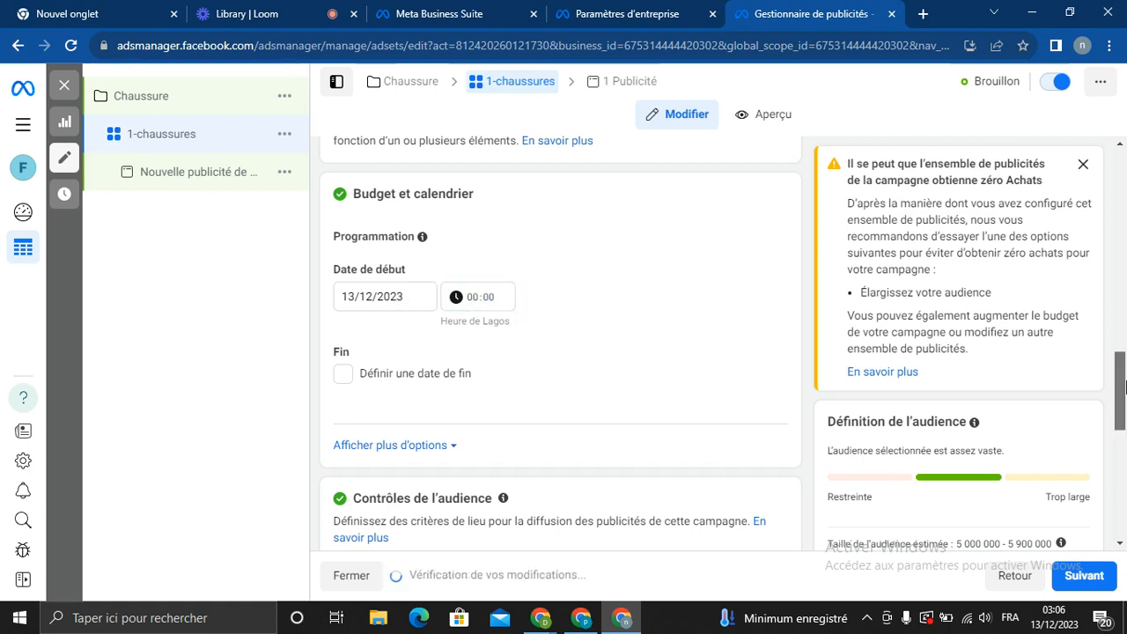
scroll(1124, 402, "down", 1)
scroll(1124, 402, "down", 1)
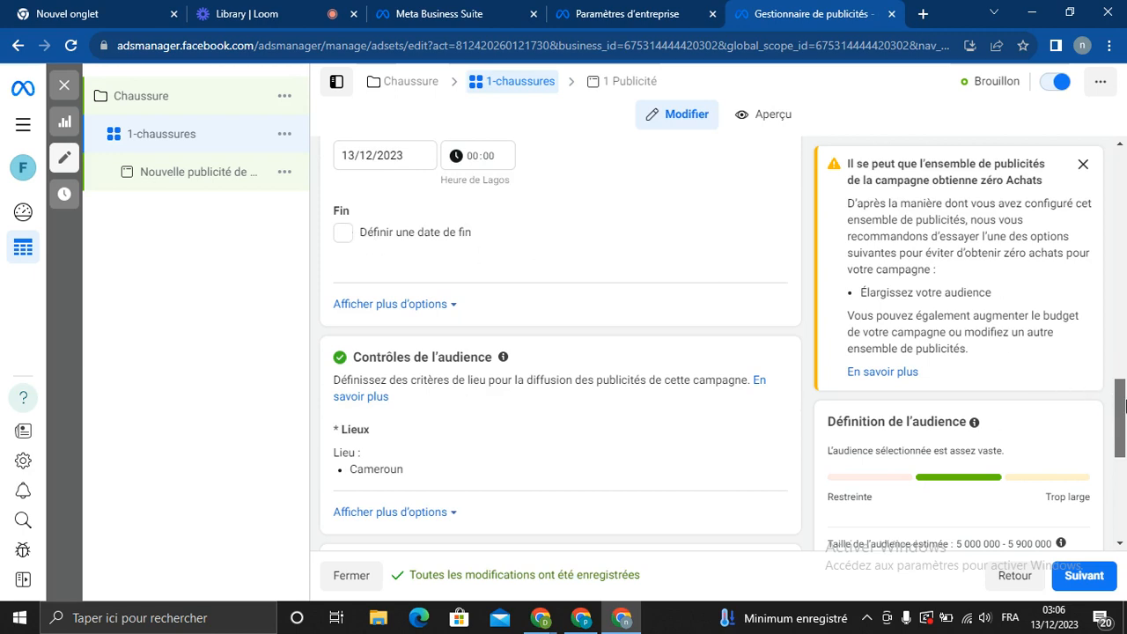
scroll(1124, 402, "down", 3)
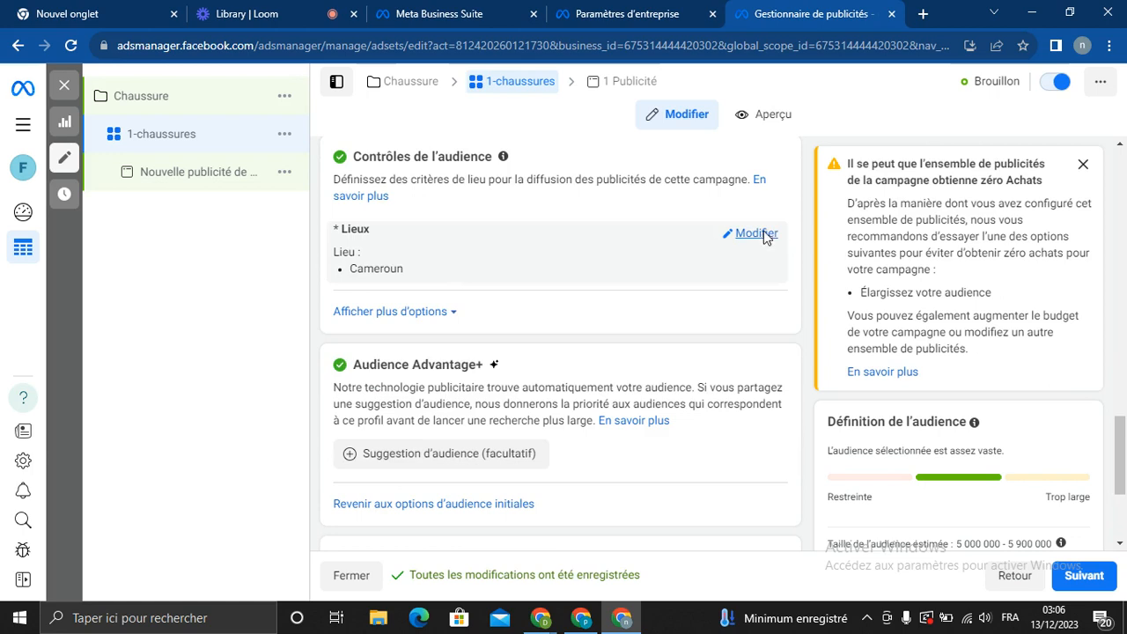
Add Angola from the Afrique country list to the ad set's target locations
left_click(755, 233)
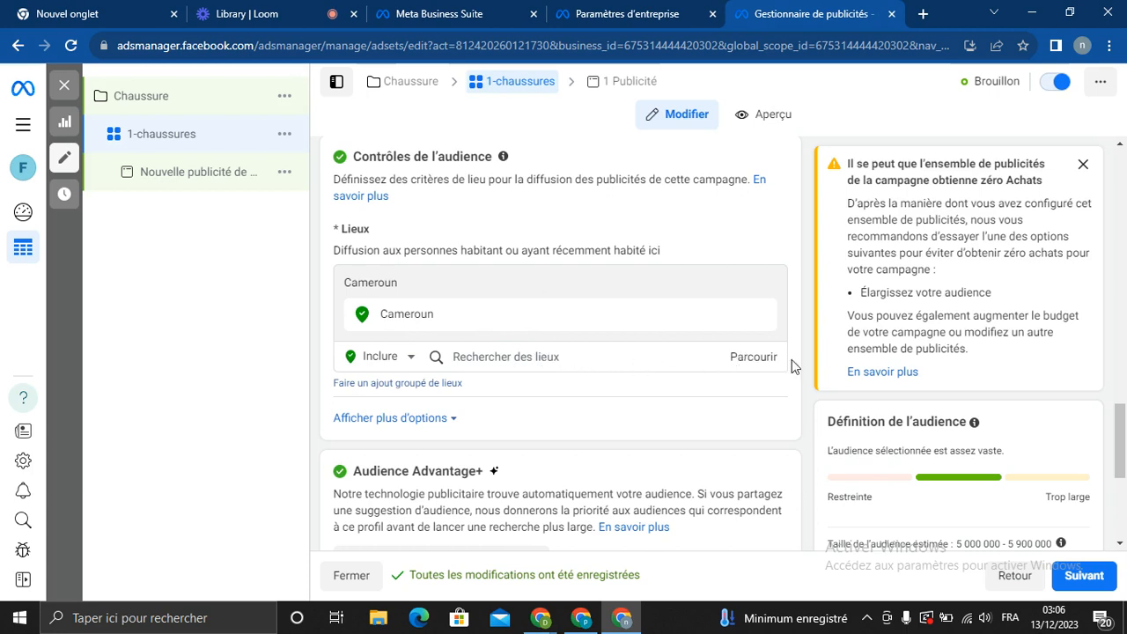
left_click(747, 360)
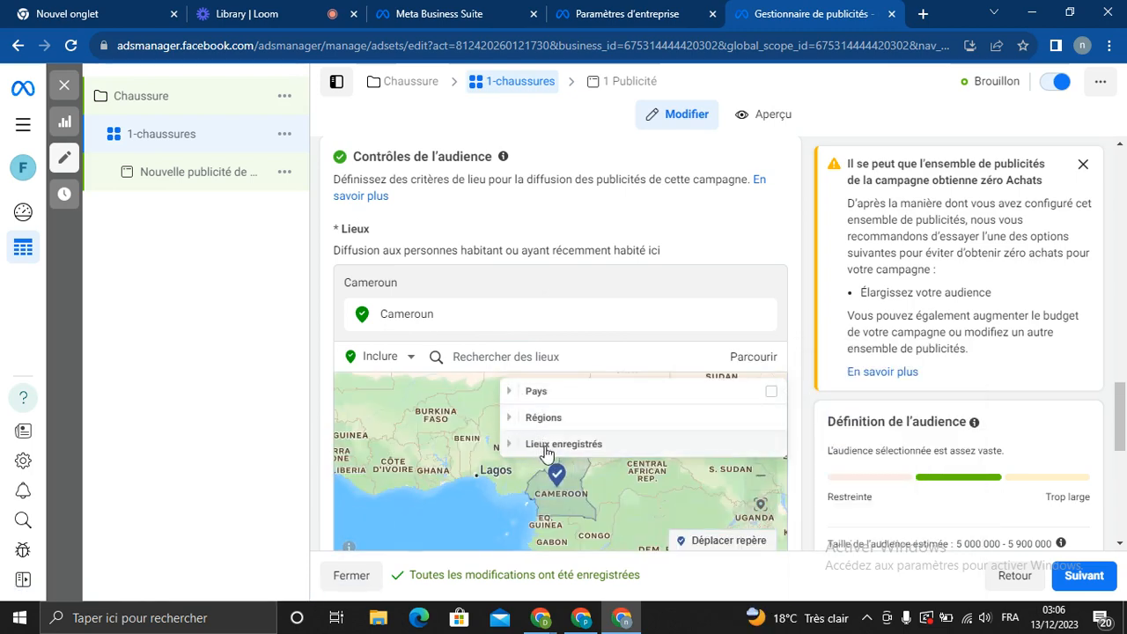
left_click(510, 392)
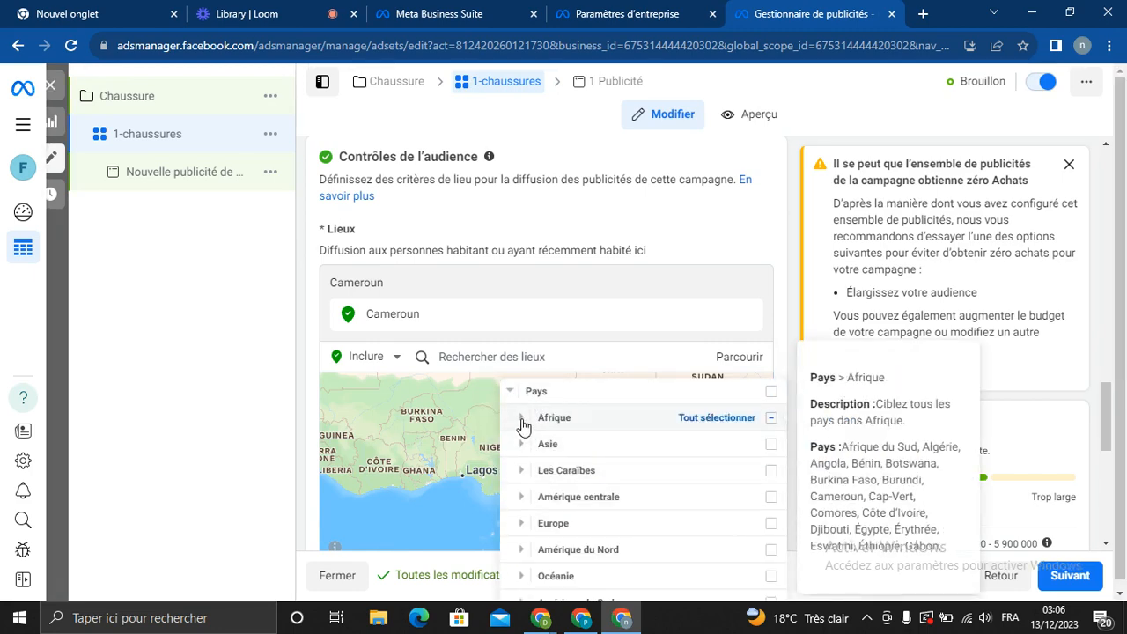
left_click(522, 420)
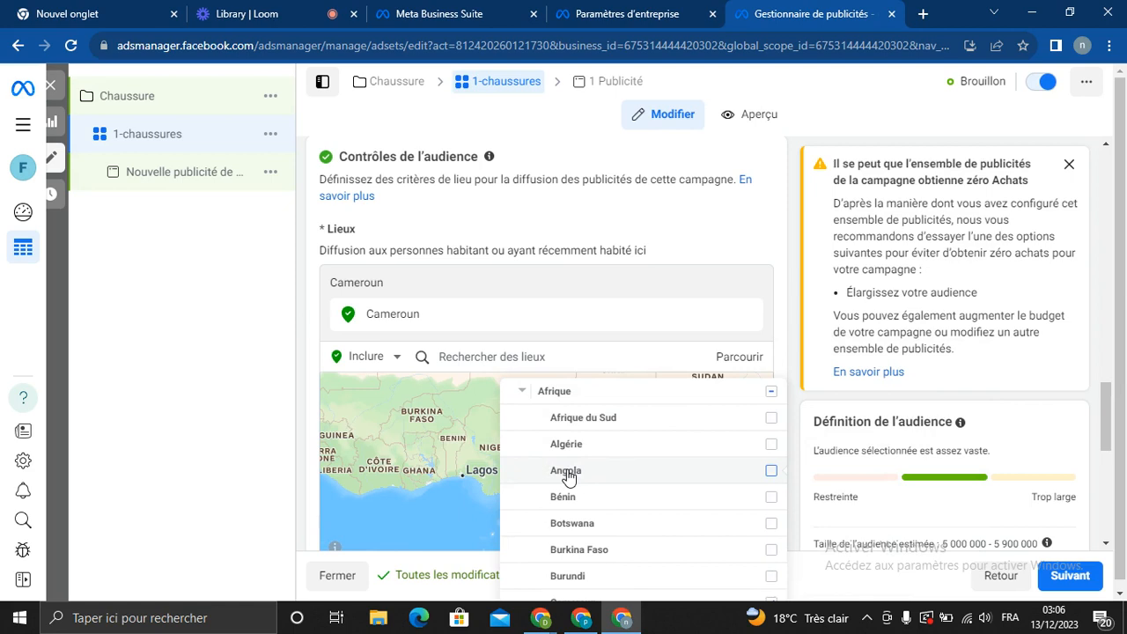
left_click(771, 472)
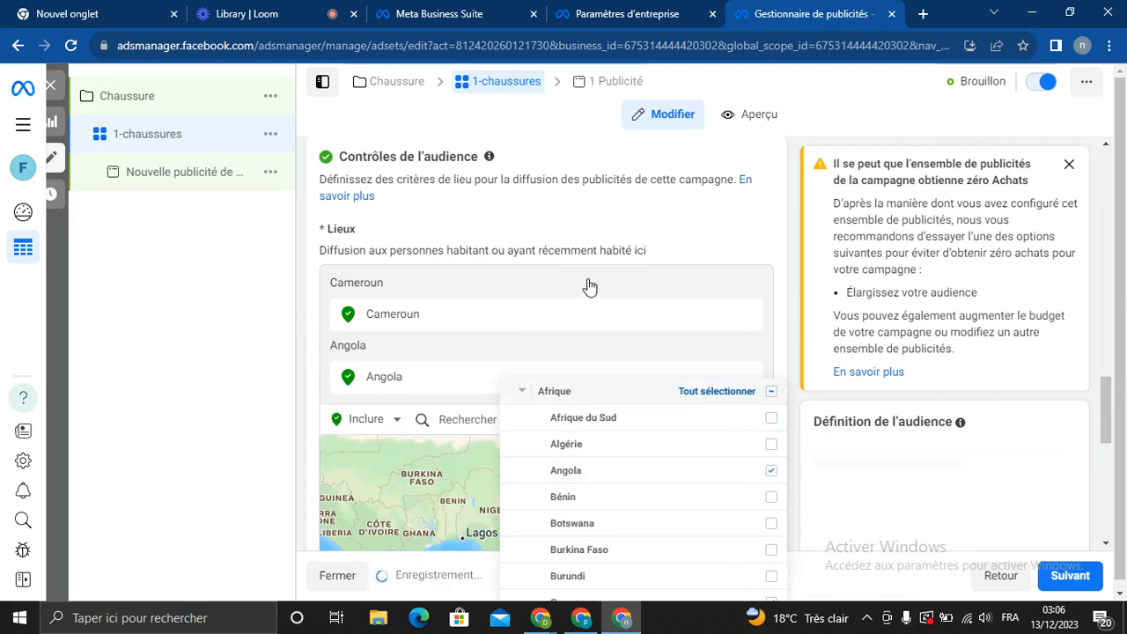
left_click(686, 228)
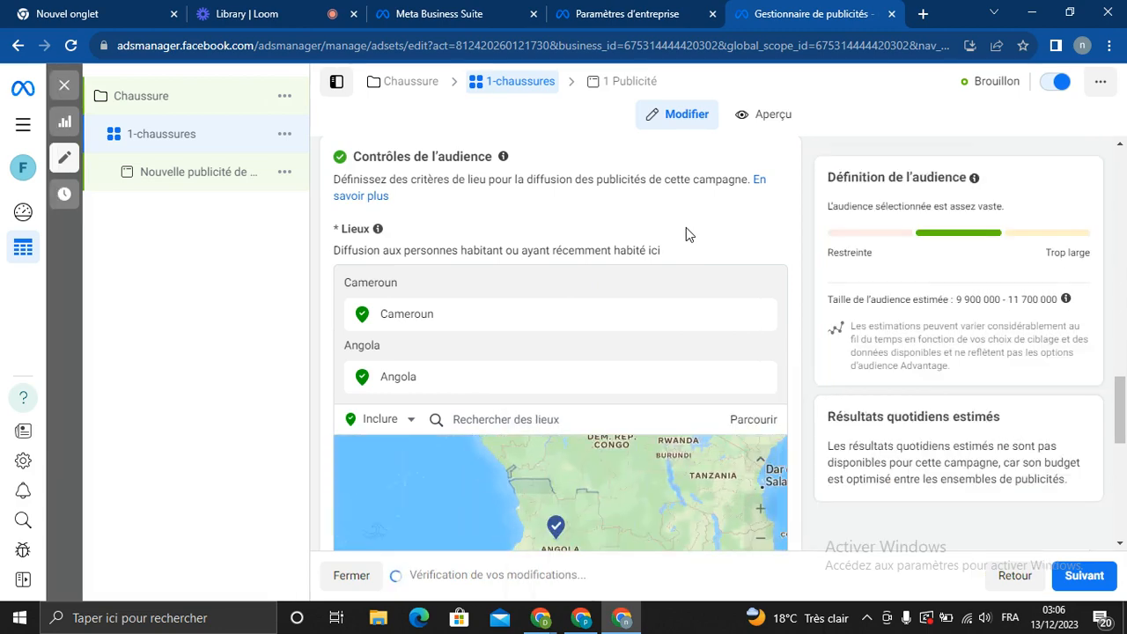
Add Argentine from the Amérique du Sud country list to the target locations
left_click(747, 427)
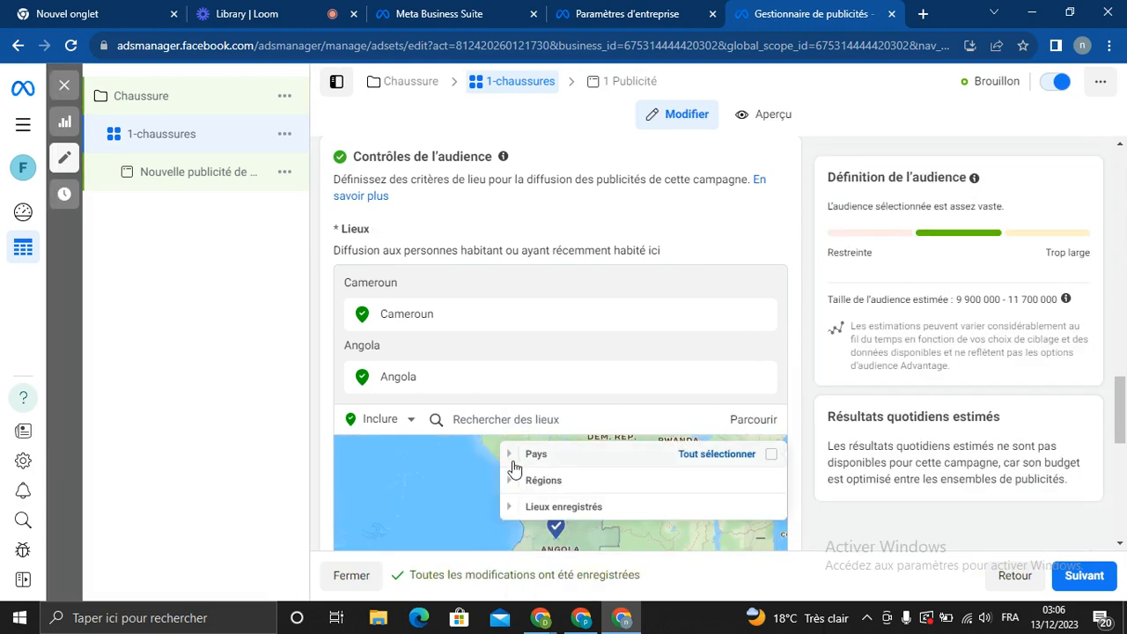
left_click(510, 458)
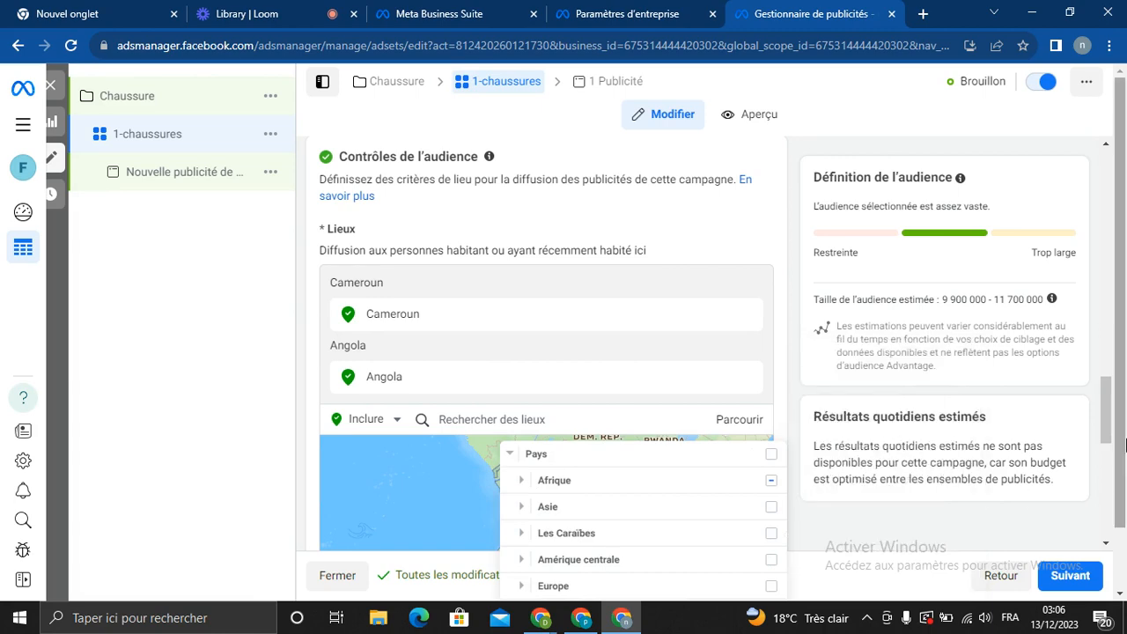
left_click_drag(1106, 411, 1106, 436)
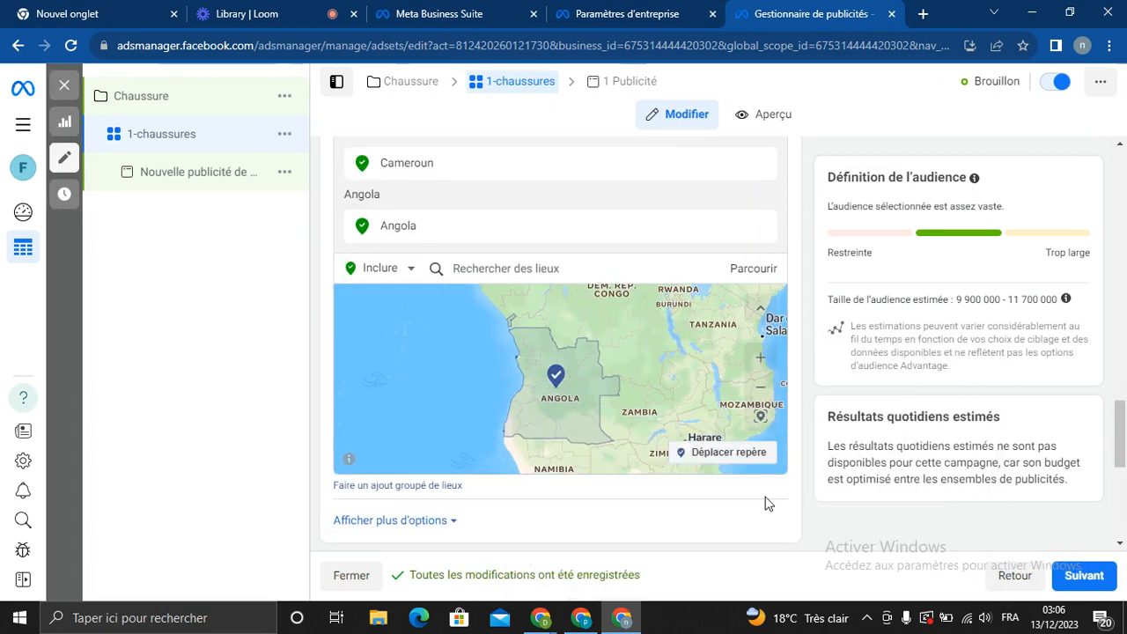
left_click(742, 270)
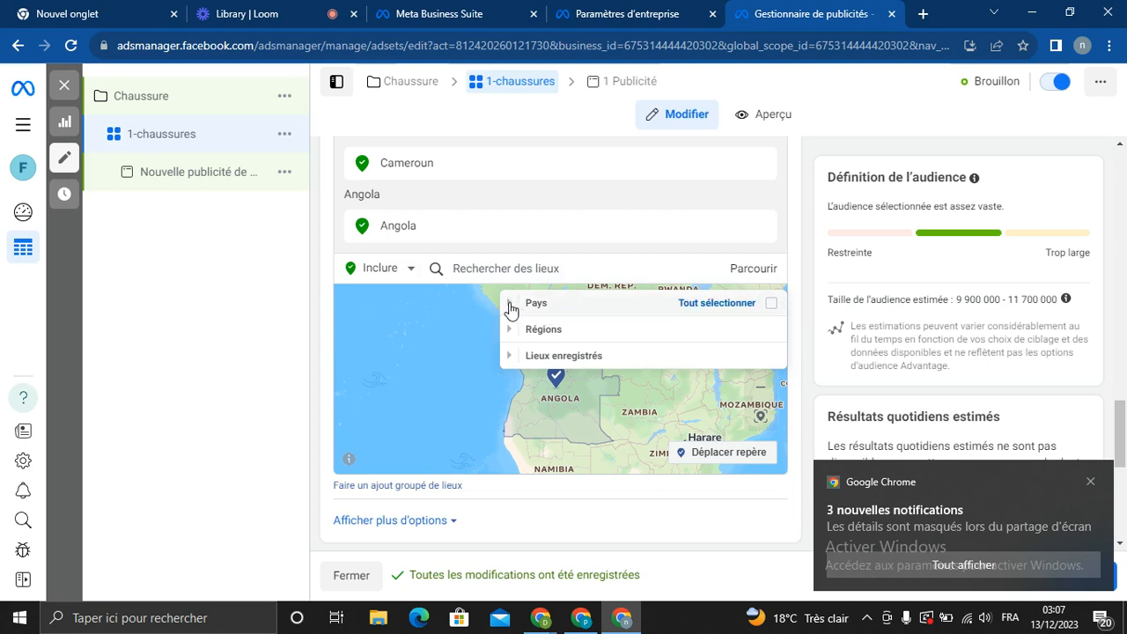
left_click(510, 304)
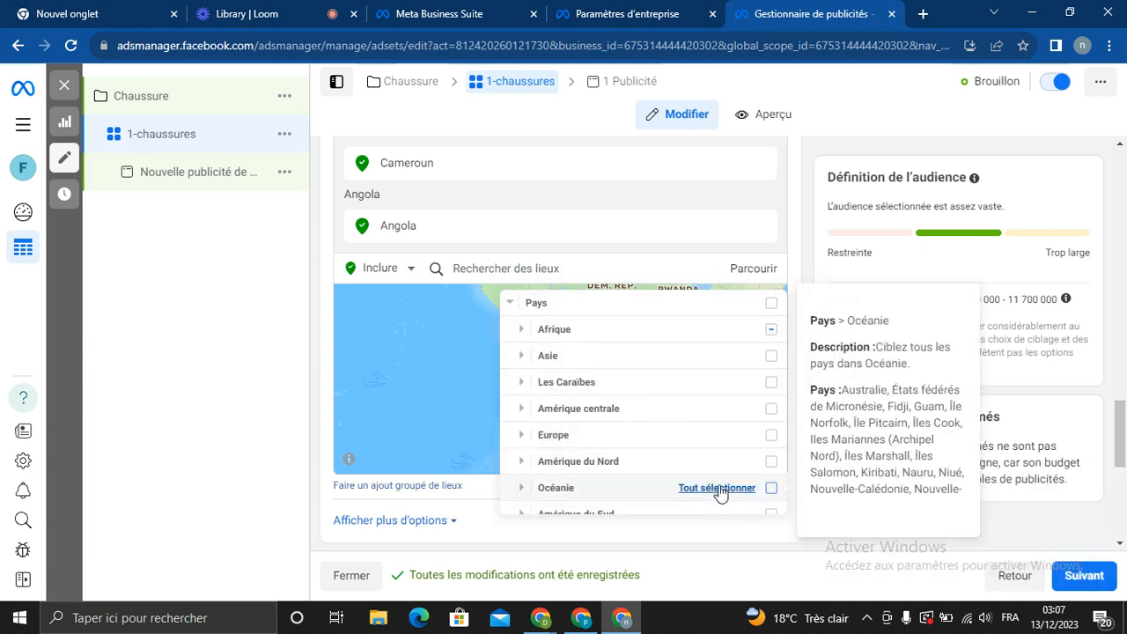
left_click(522, 515)
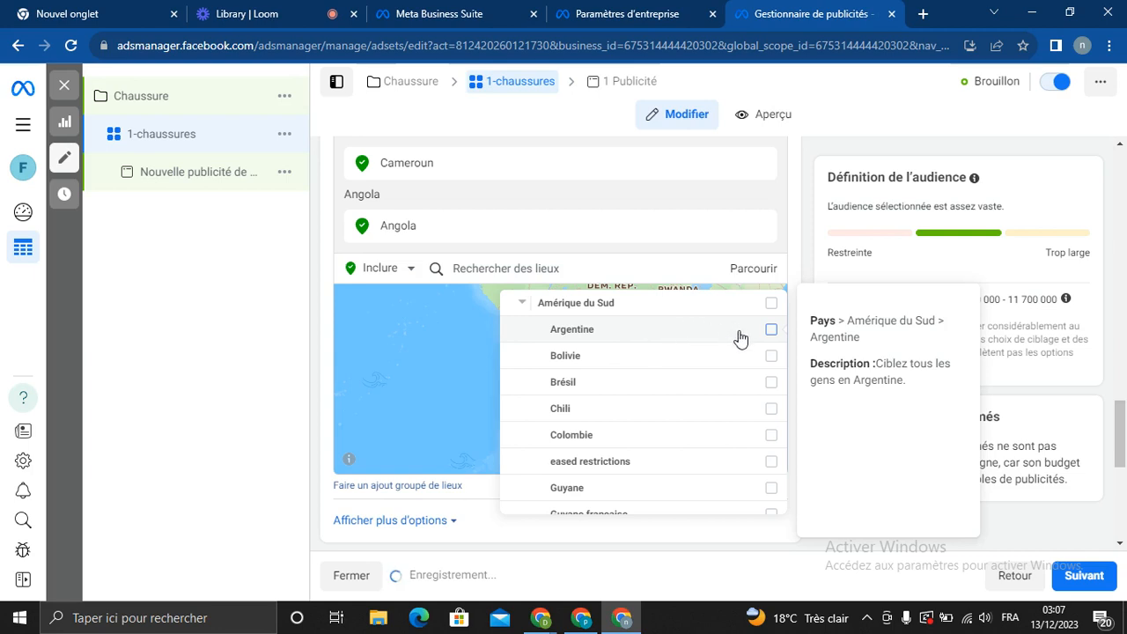
left_click(771, 330)
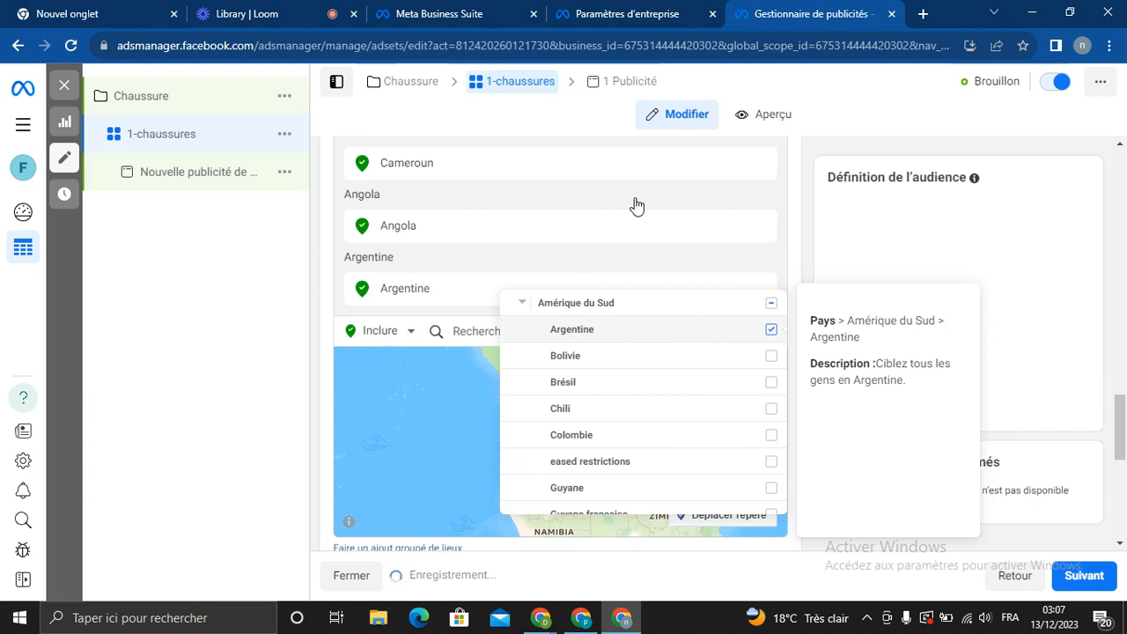
left_click(429, 197)
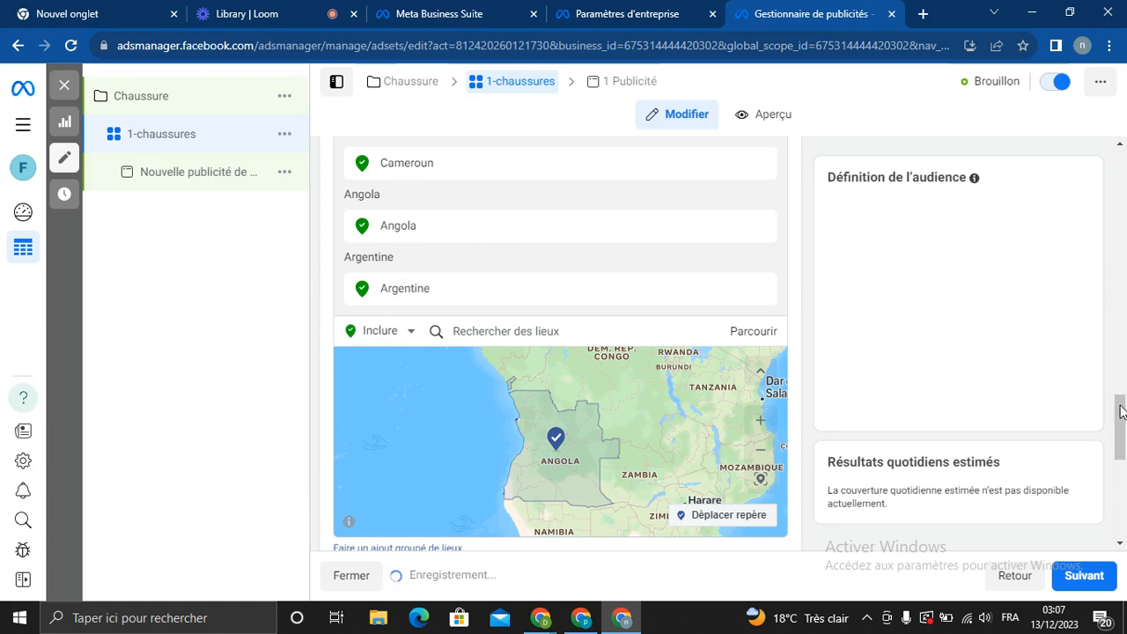
left_click_drag(1123, 426, 1124, 470)
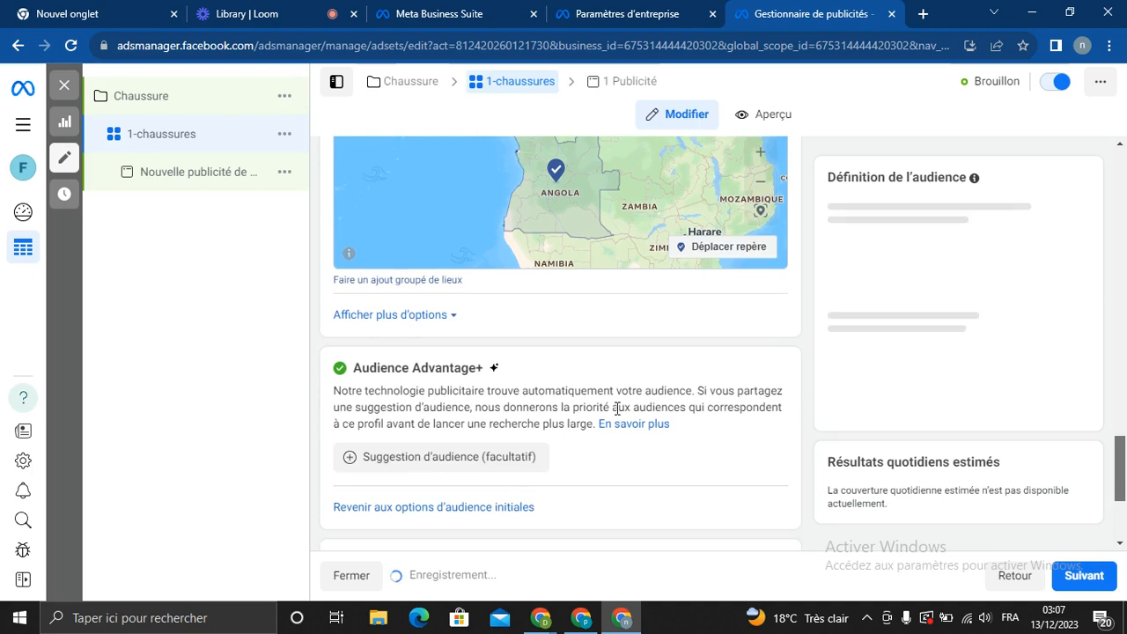
Raise the ad set's minimum age to 19 under the extra audience options
left_click(459, 319)
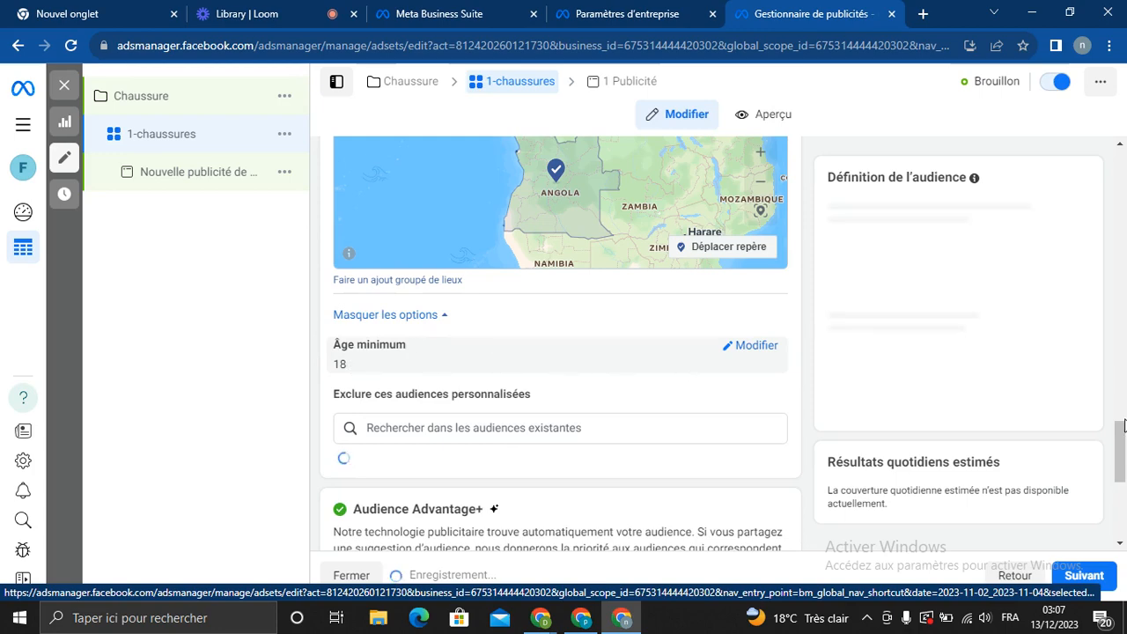
scroll(649, 349, "down", 3)
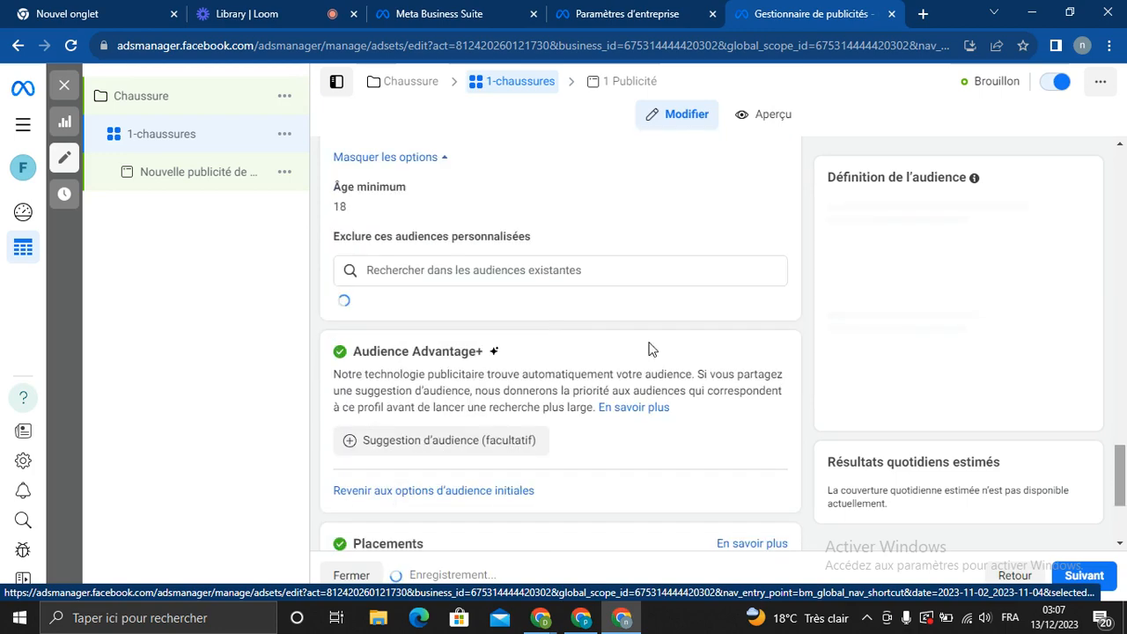
mouse_move(353, 207)
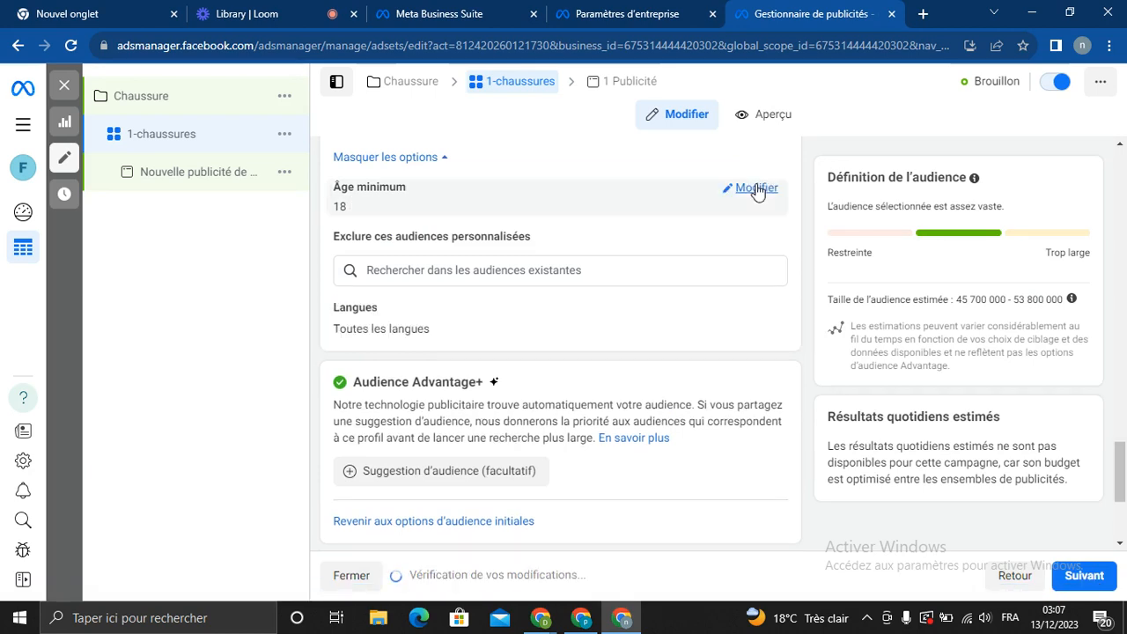
left_click(756, 188)
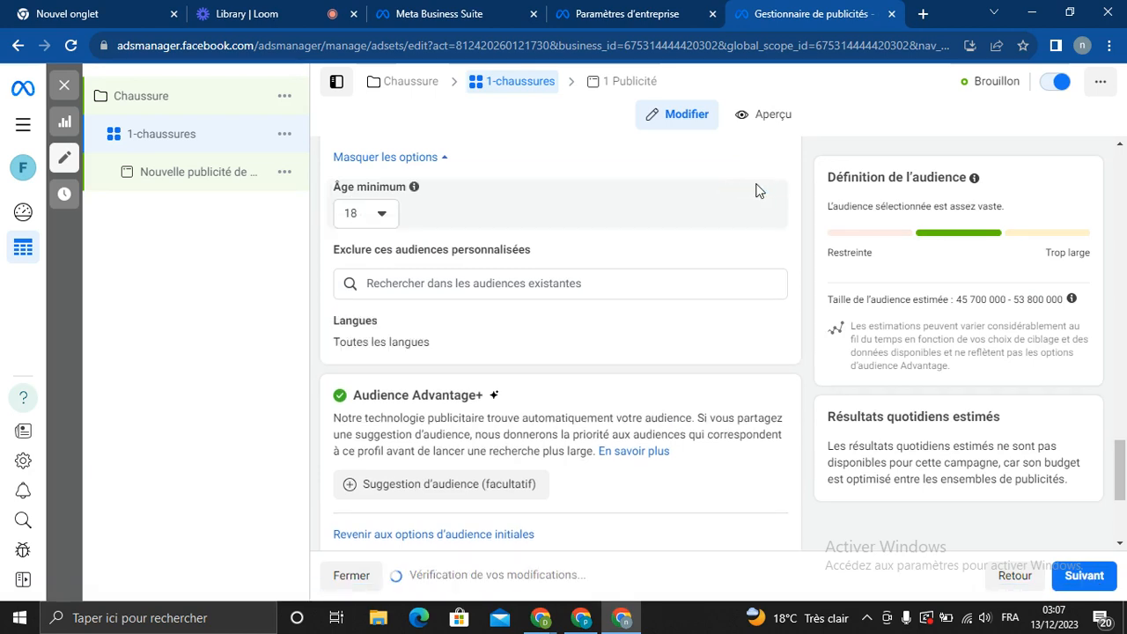
left_click(381, 216)
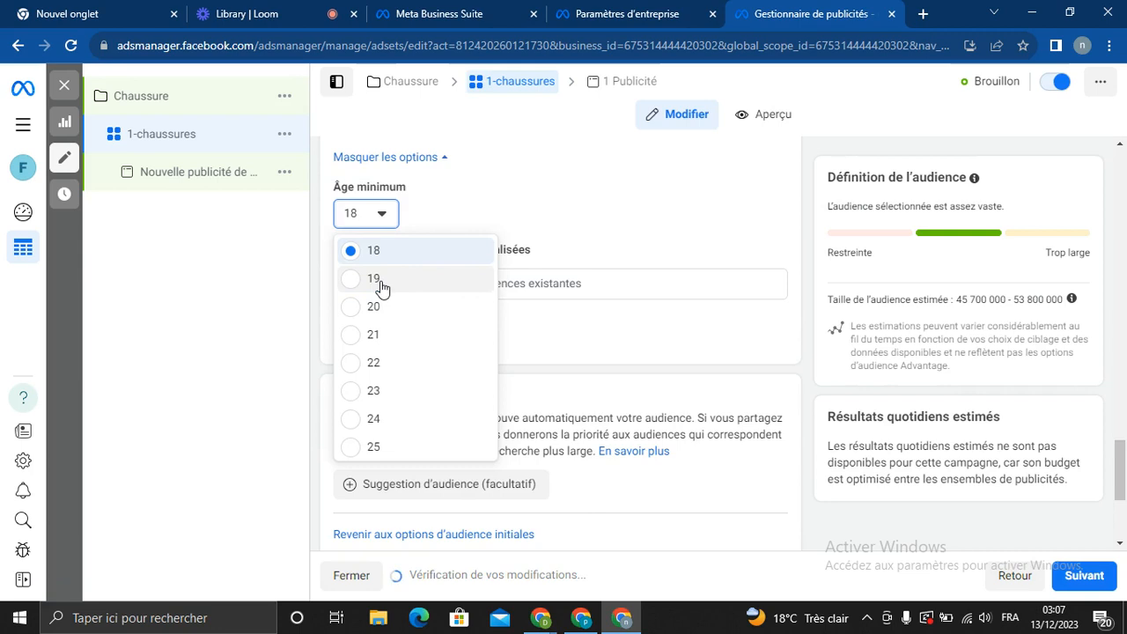
left_click(378, 280)
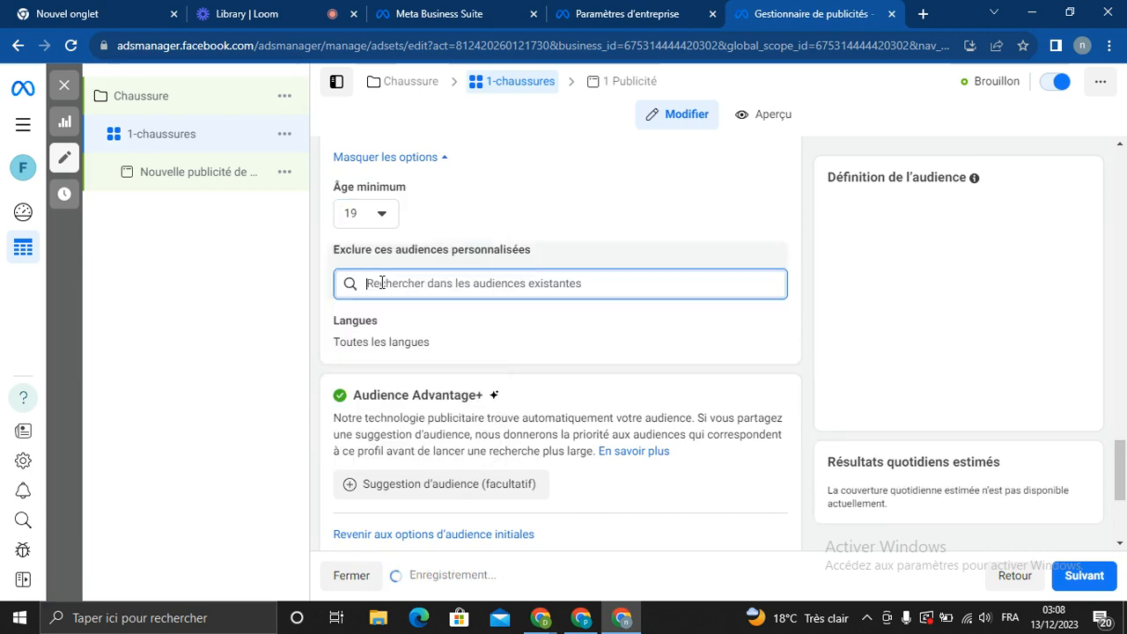
Exclude the custom audience of people who watched 10 seconds of the video
left_click(473, 289)
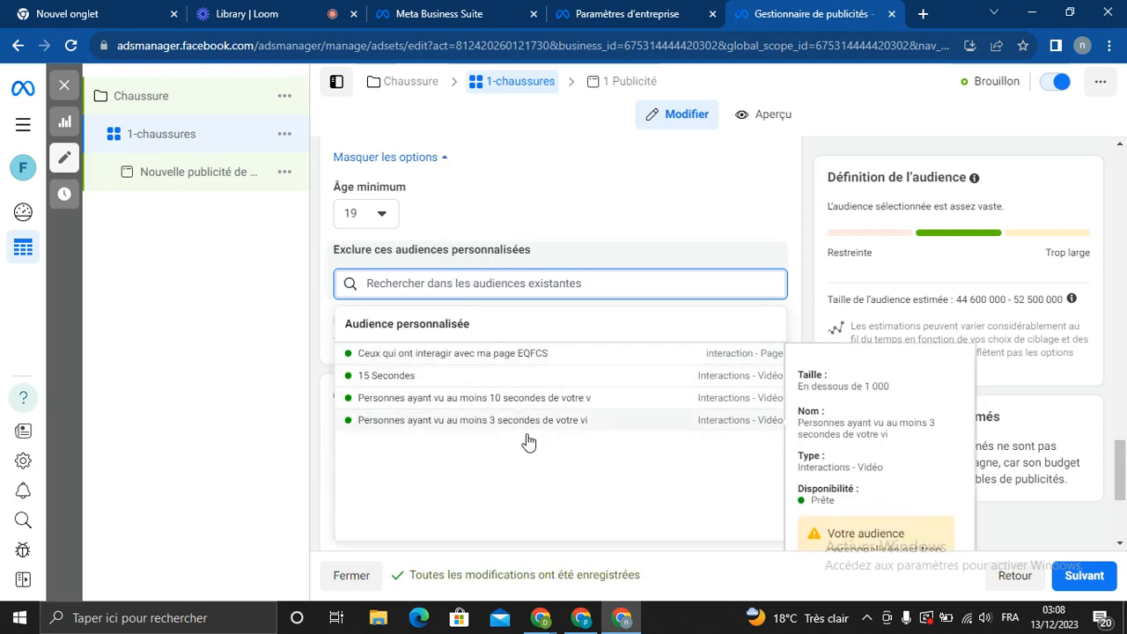
left_click(453, 397)
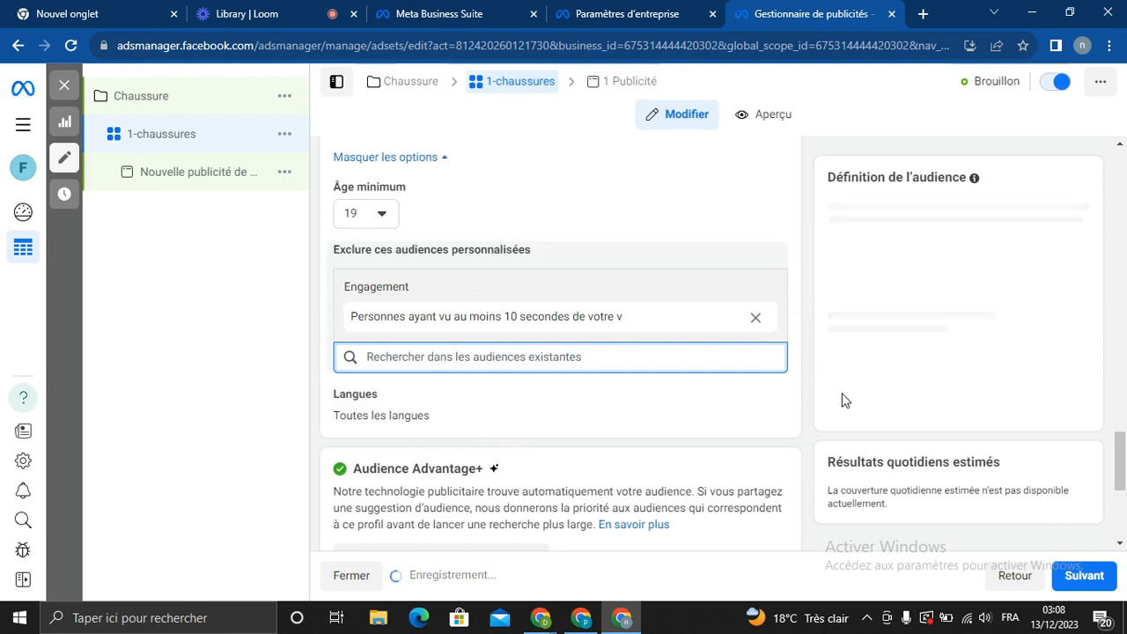
left_click(440, 358)
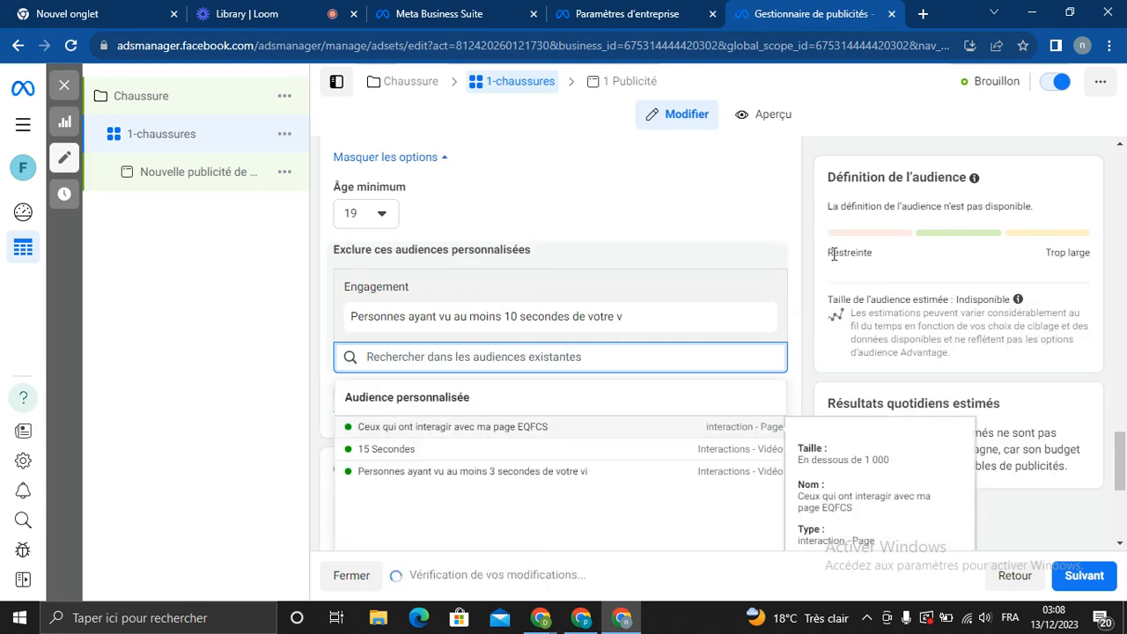
scroll(1121, 466, "down", 4)
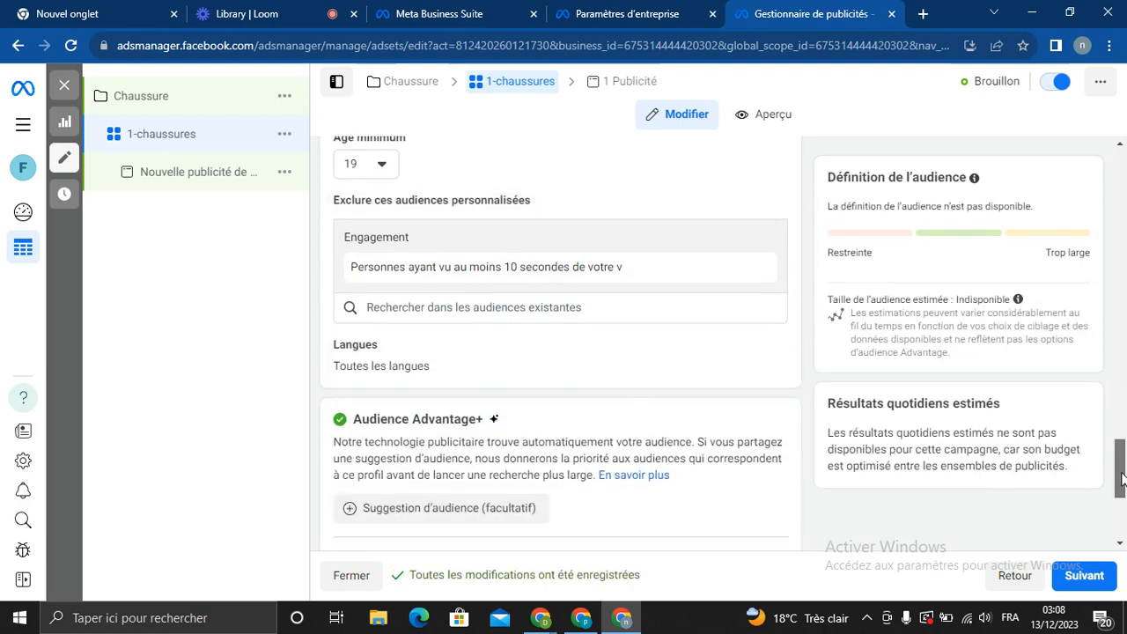
scroll(1123, 487, "up", 5)
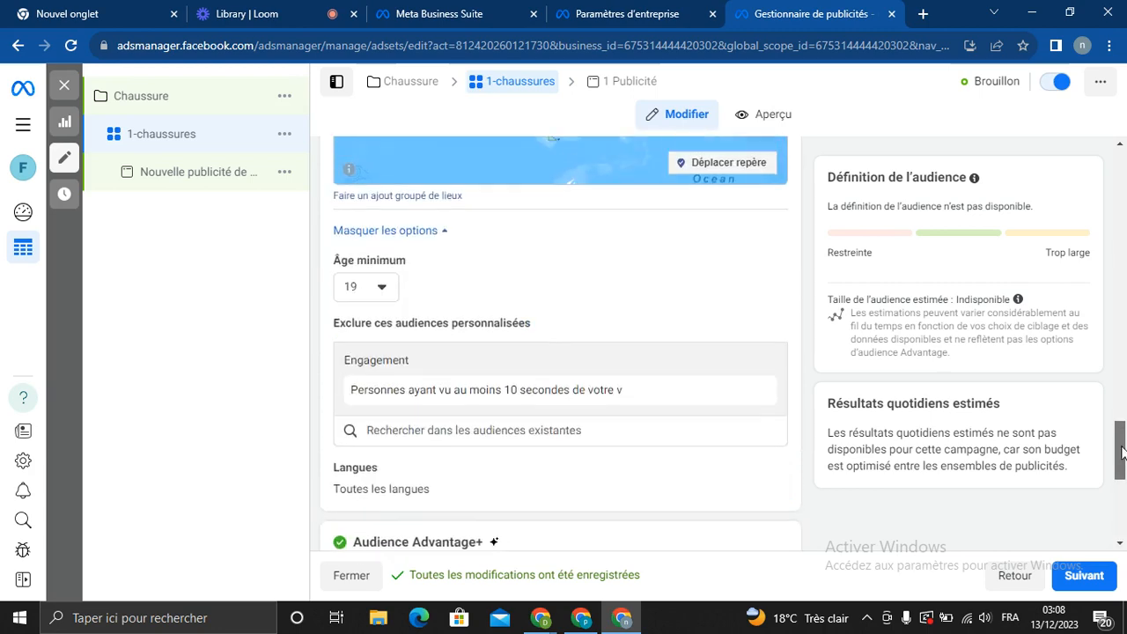
scroll(1123, 487, "down", 2)
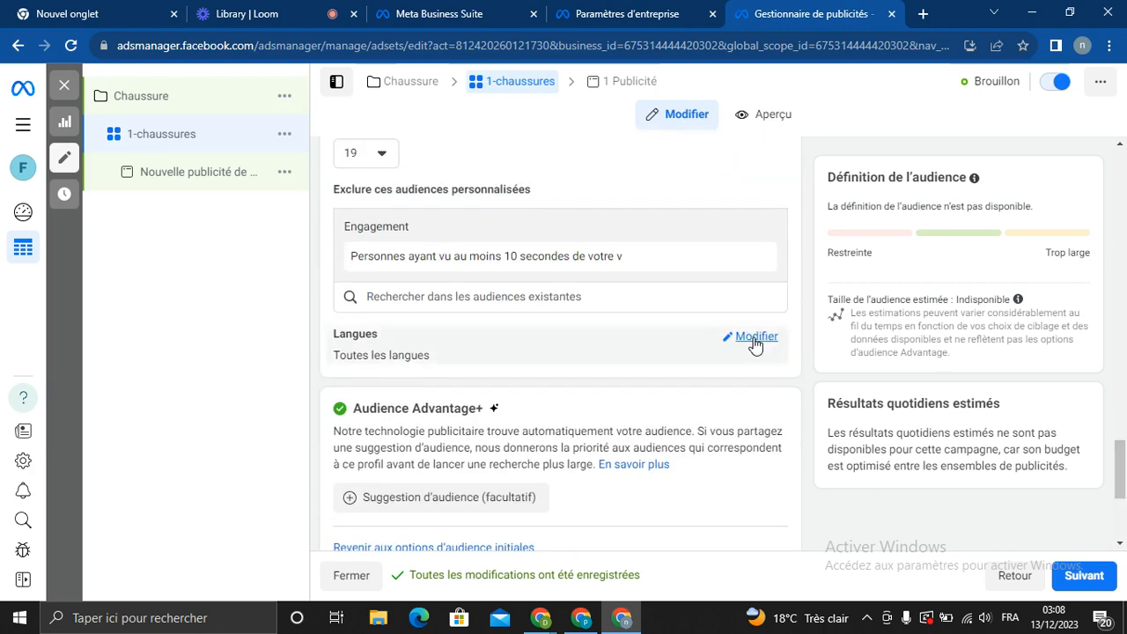
left_click(755, 342)
left_click(424, 360)
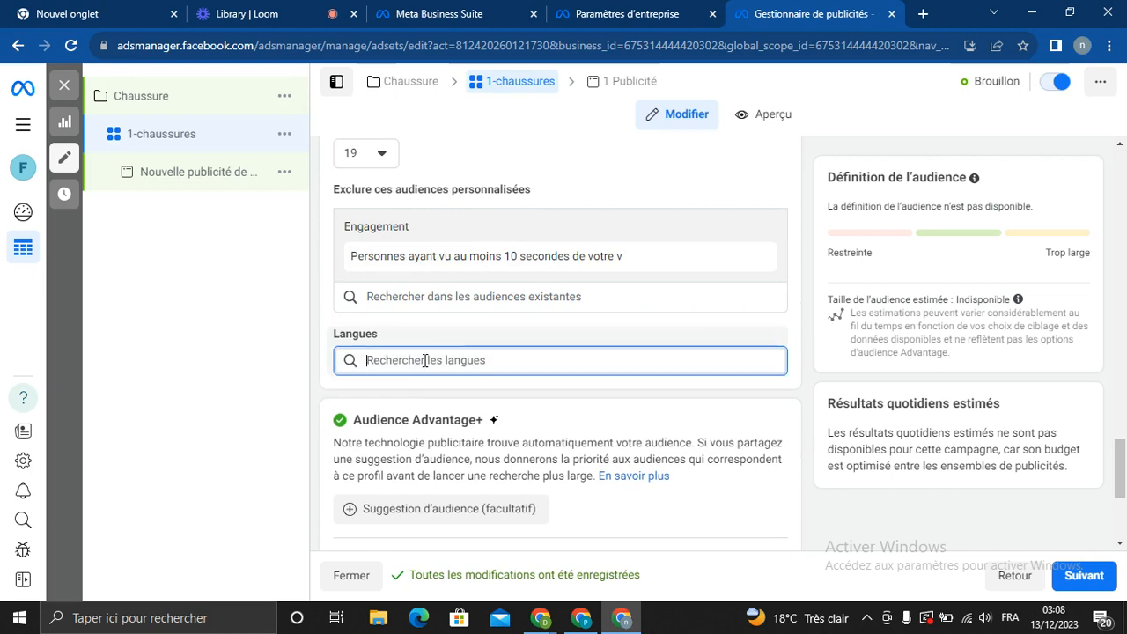
type("fraz")
key("BackSpace")
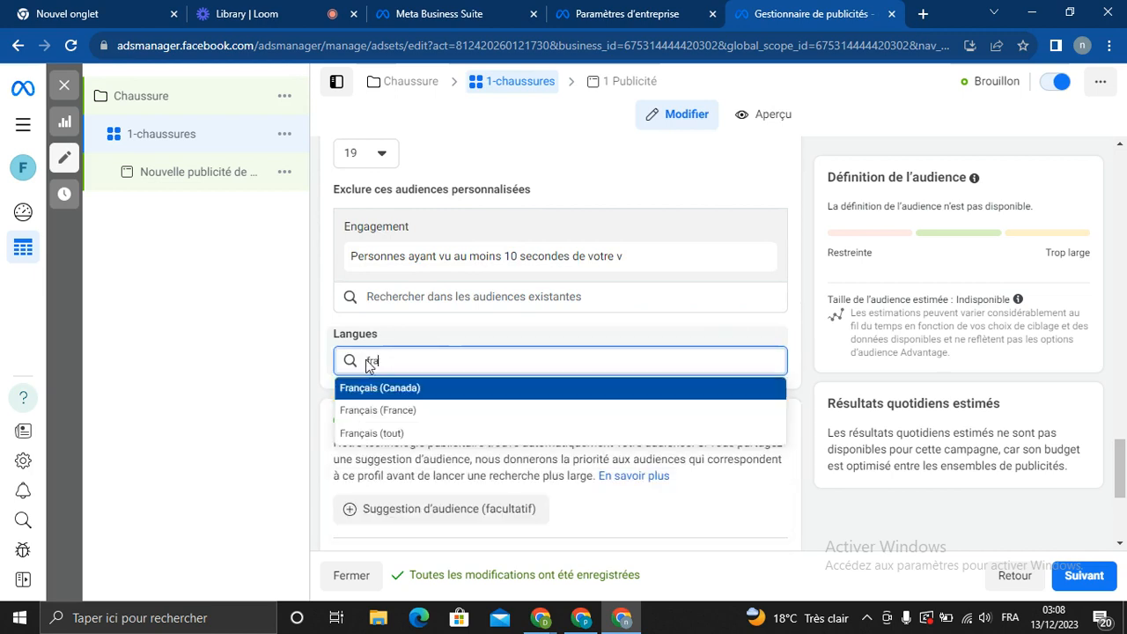
type("n")
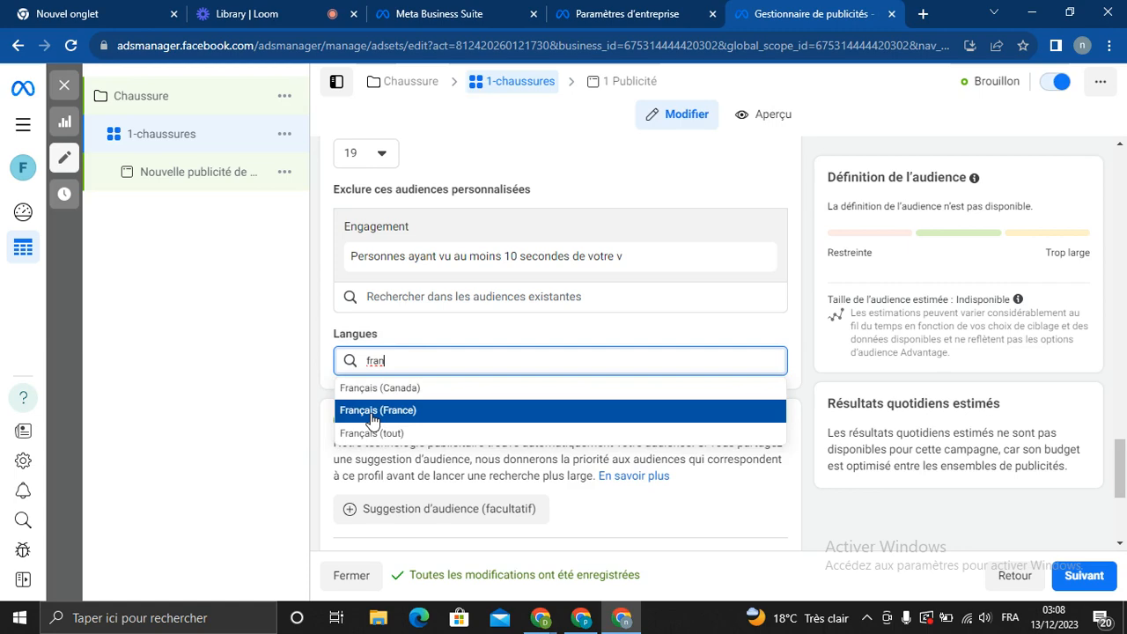
left_click(417, 409)
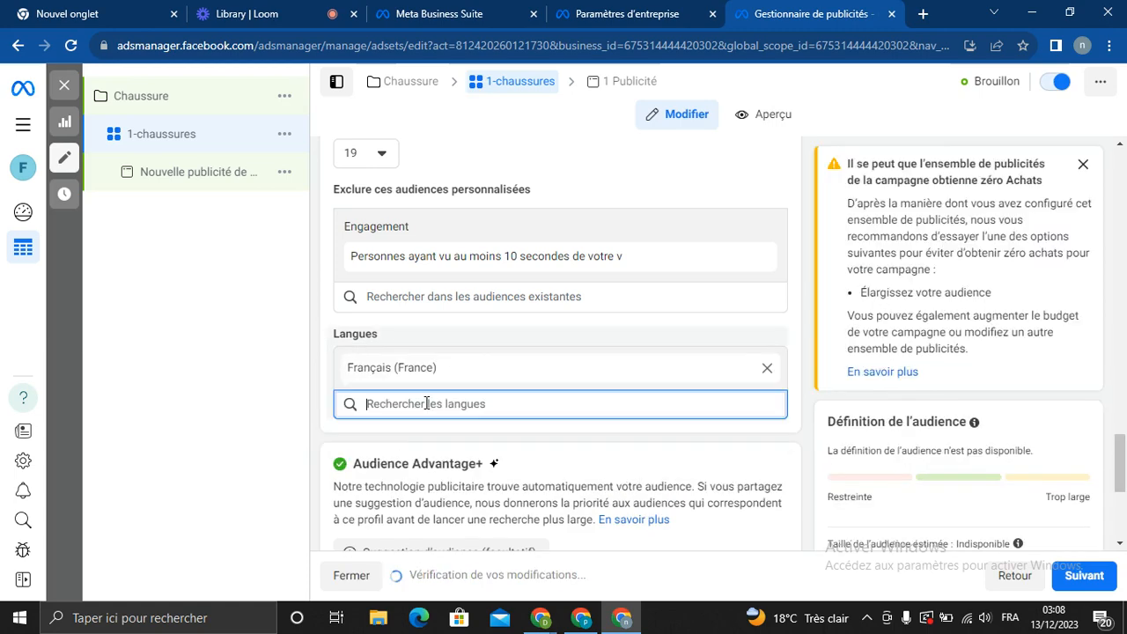
type("ang")
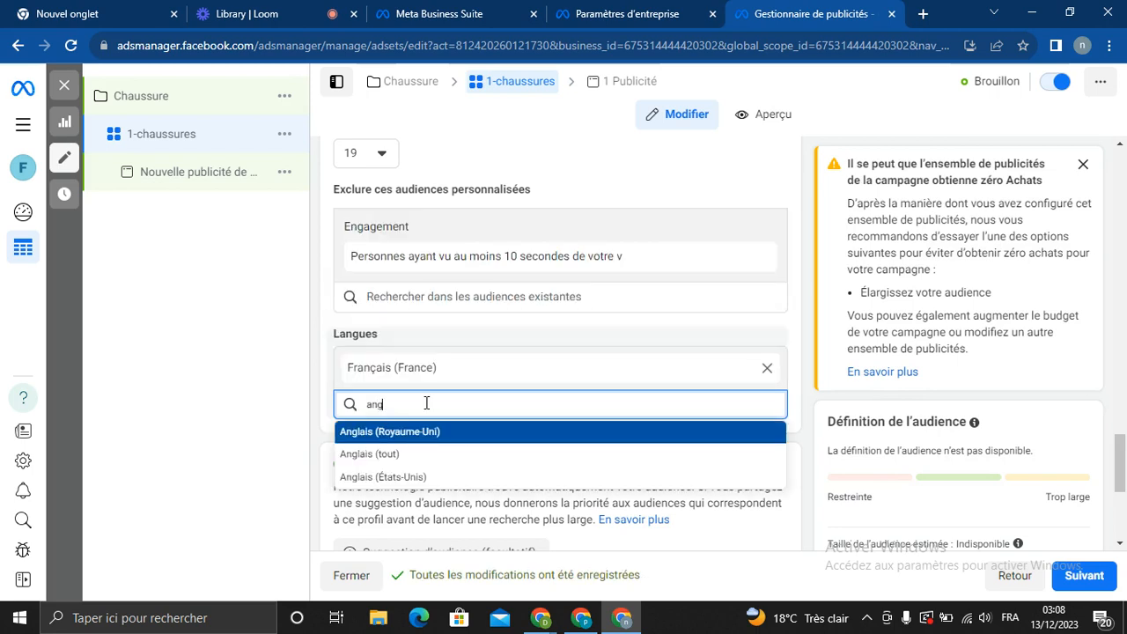
left_click(383, 456)
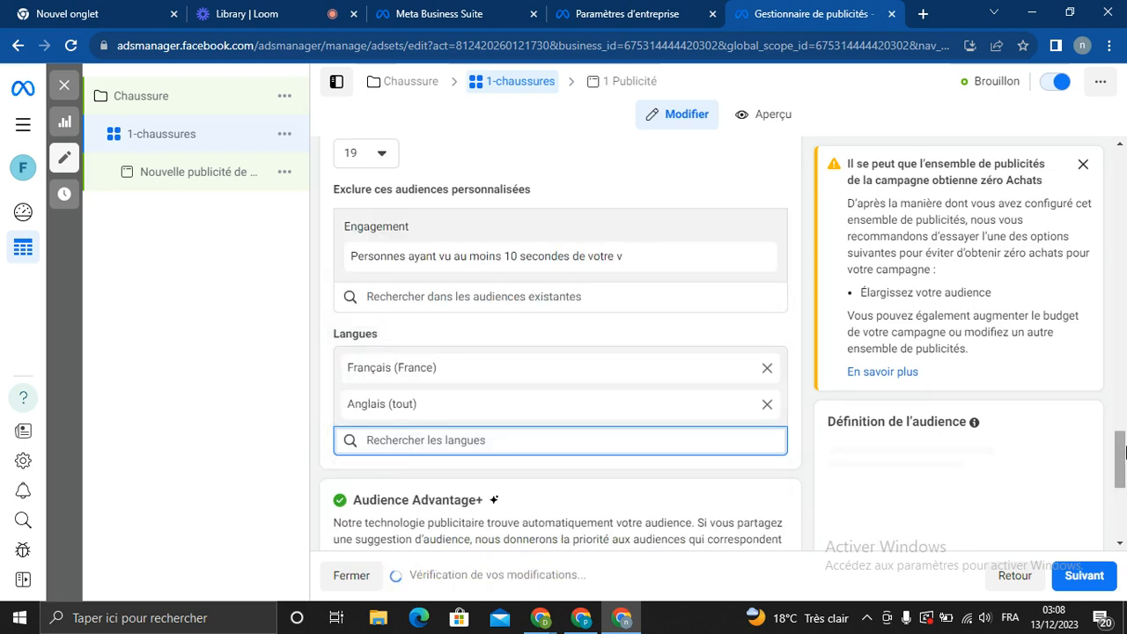
left_click_drag(1124, 452, 1124, 505)
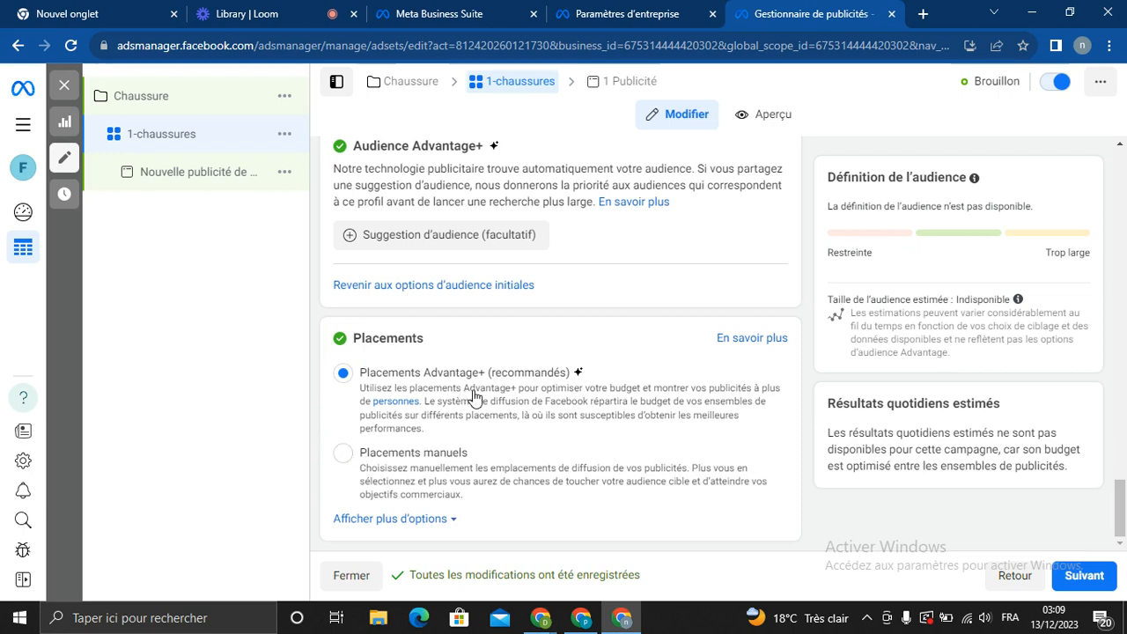
left_click(343, 454)
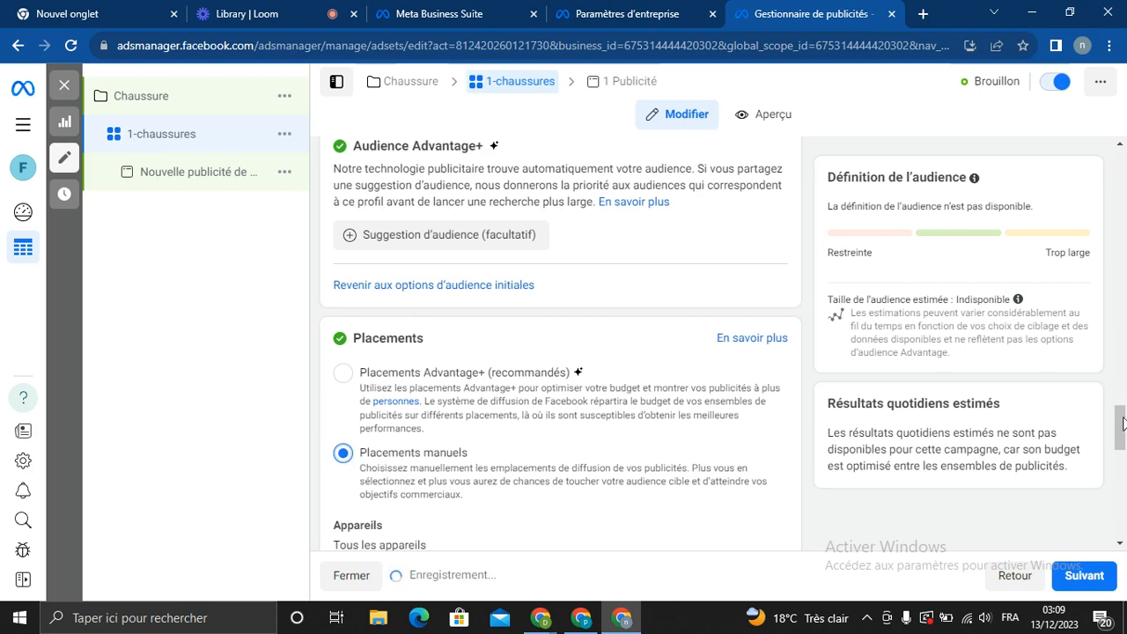
left_click_drag(1123, 432, 1123, 472)
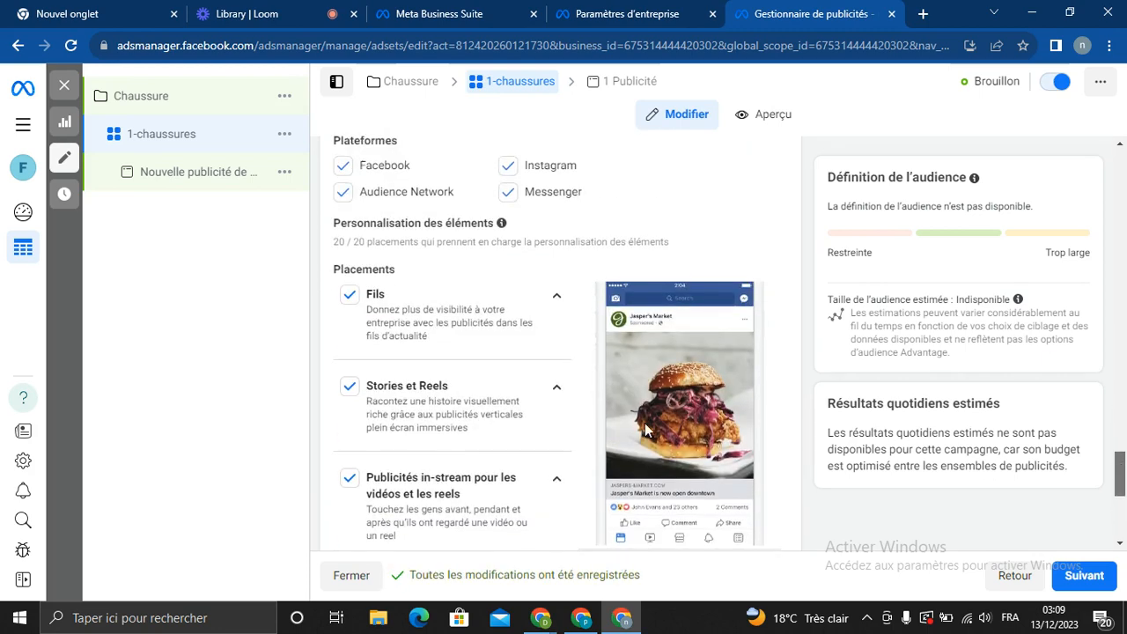
left_click(507, 169)
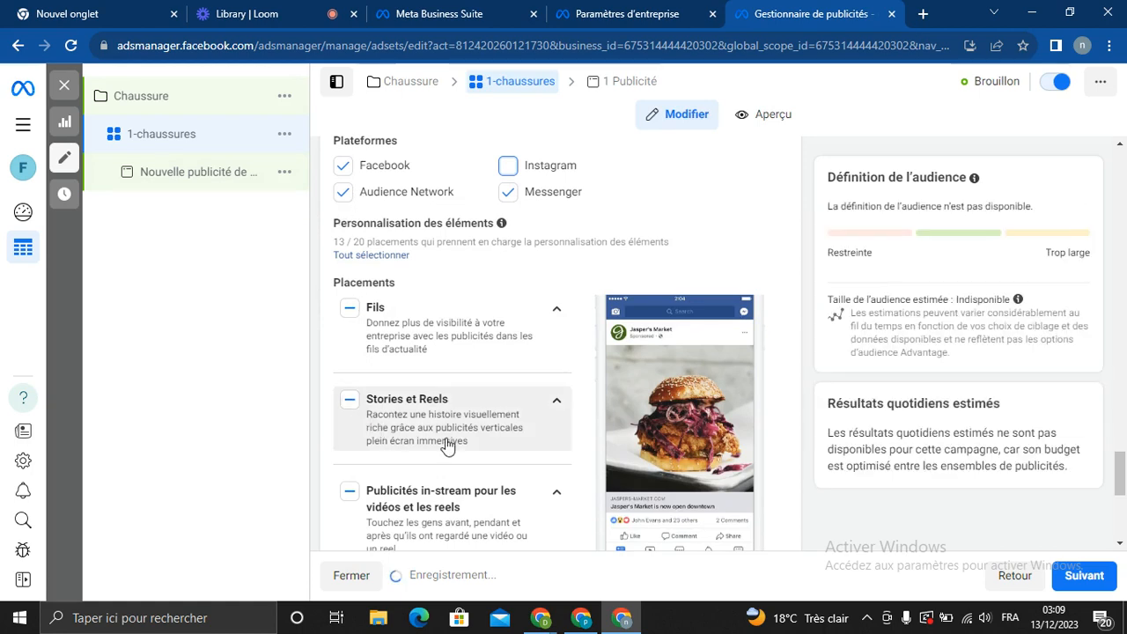
left_click(348, 404)
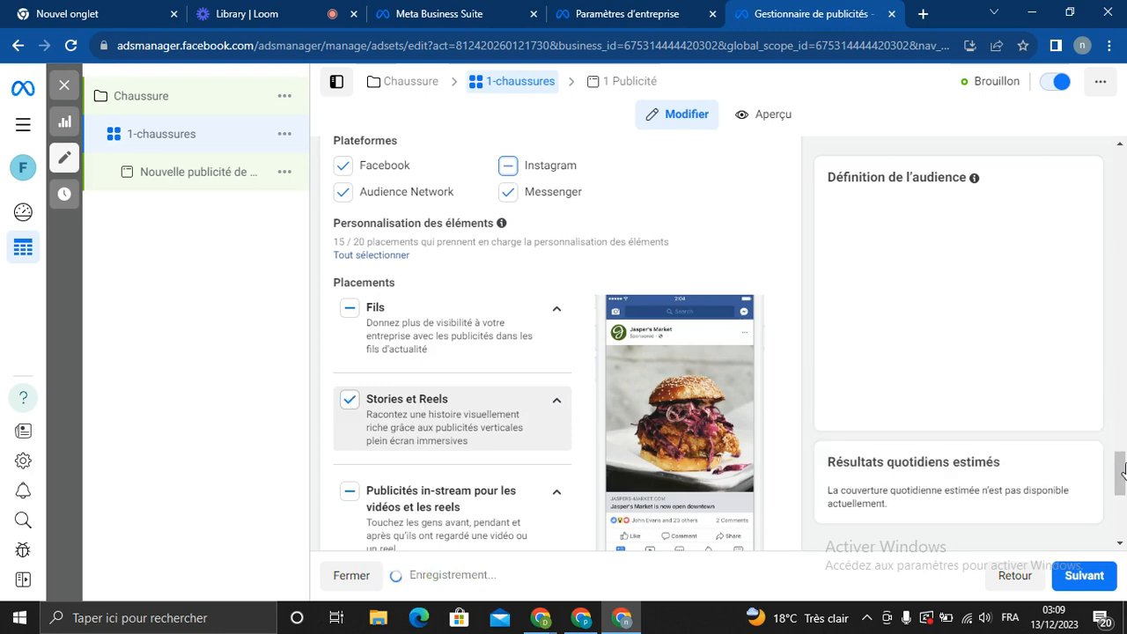
left_click_drag(1124, 471, 1120, 357)
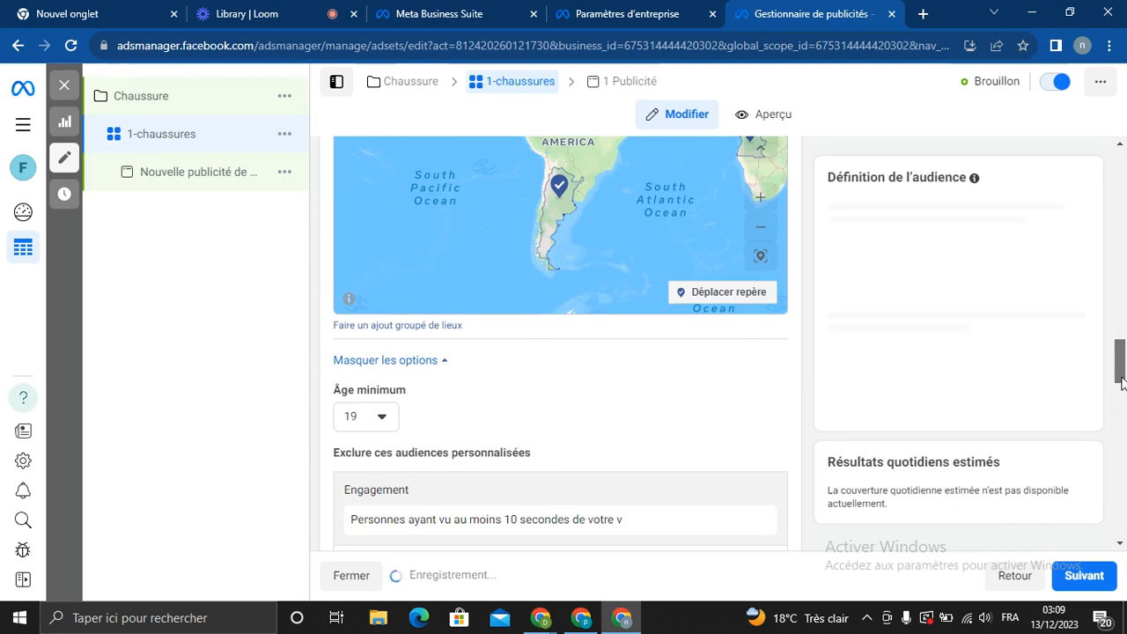
left_click_drag(1124, 432, 1116, 384)
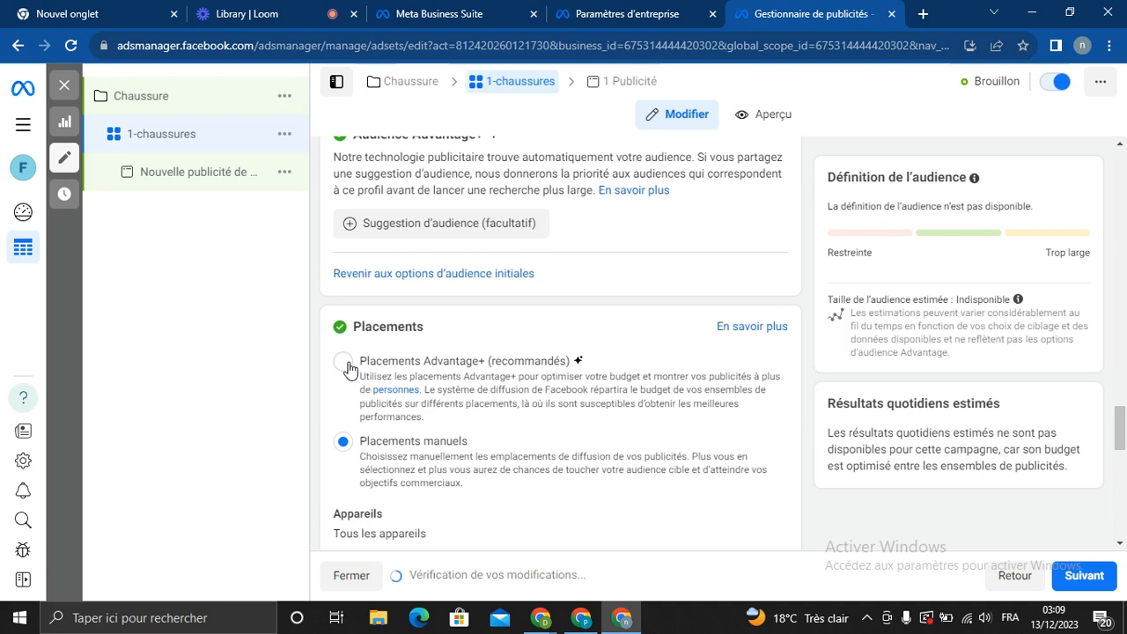
left_click(345, 364)
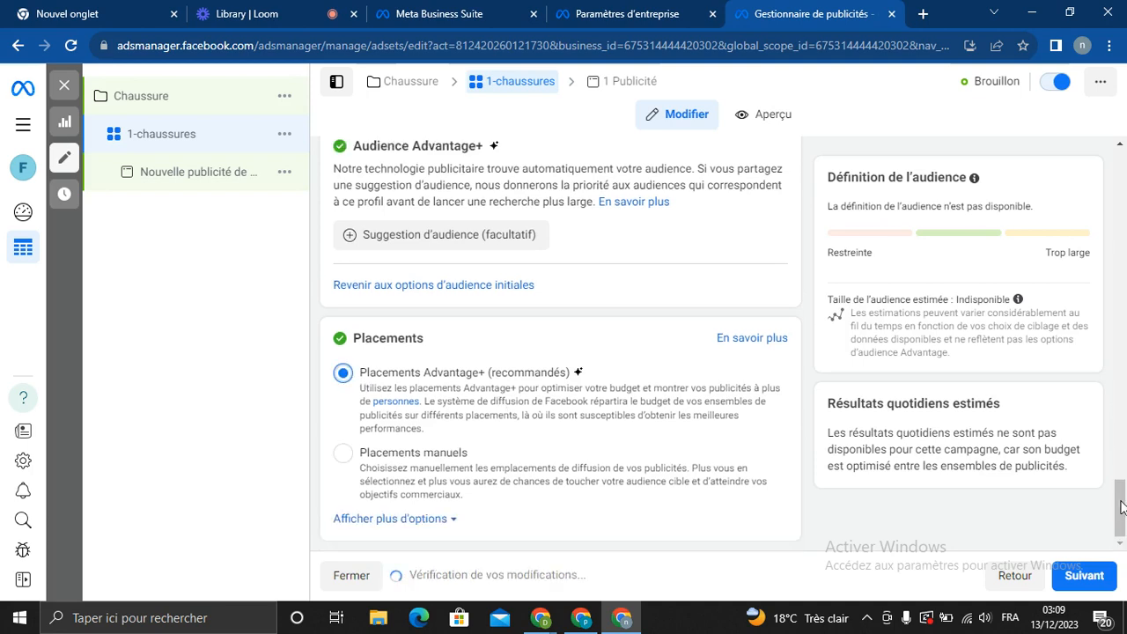
mouse_move(1120, 507)
left_mouse_down()
mouse_move(1123, 198)
mouse_move(1121, 525)
left_mouse_up()
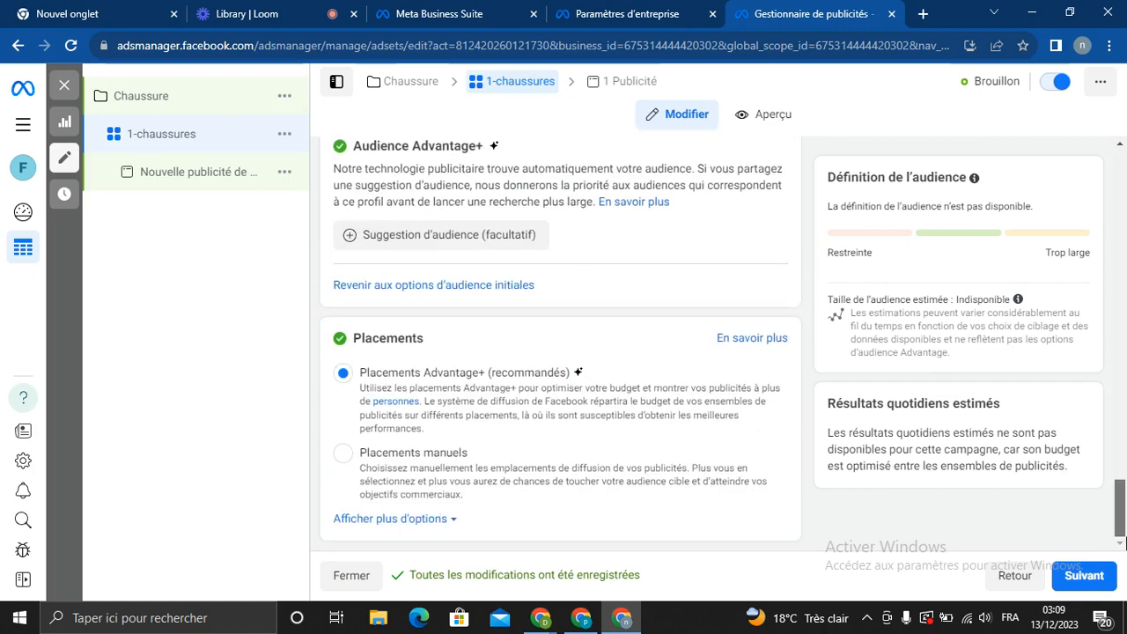
Continue past the 1-chaussures ad set and open the Nouvelle publicité de Ventes ad
left_click(1082, 574)
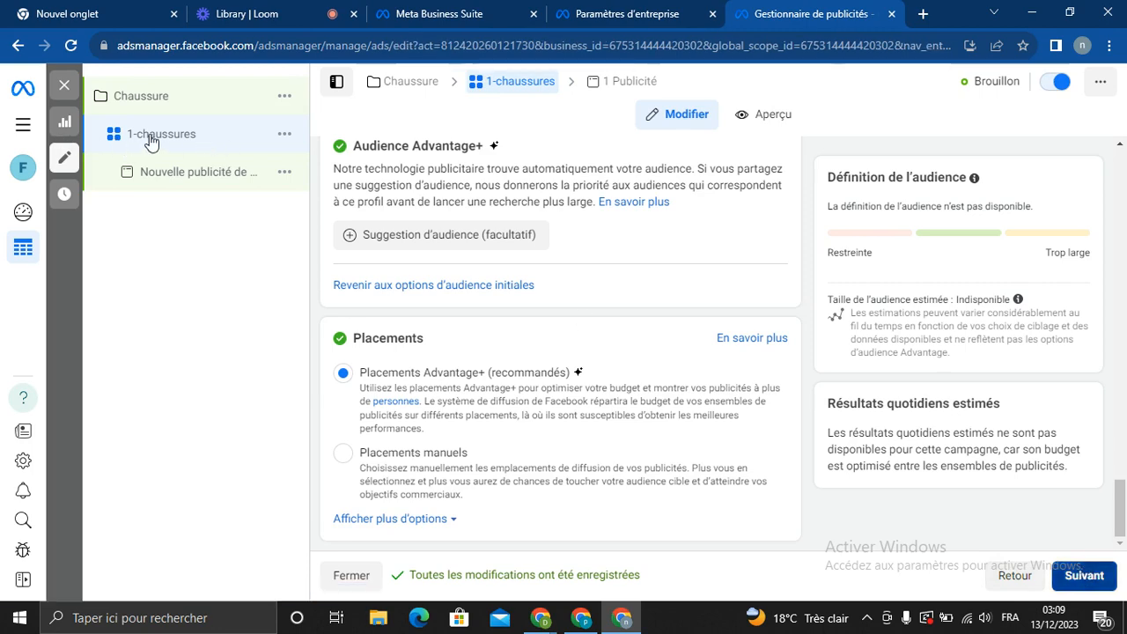
left_click(258, 174)
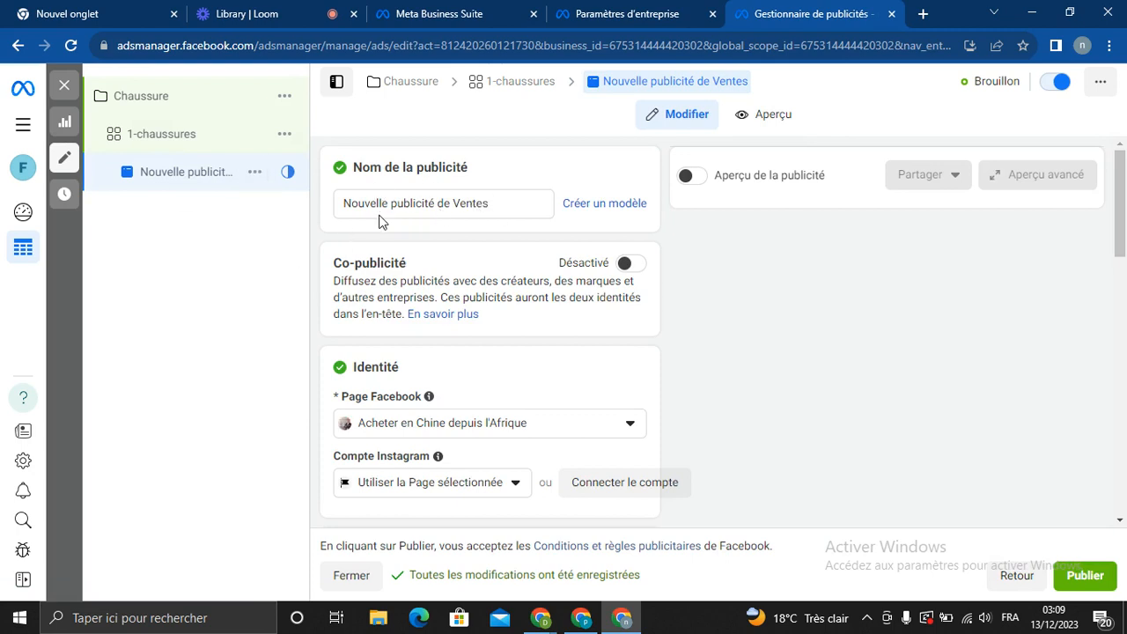
Append ' de chaussures' to the ad name, making it 'Nouvelle publicité de Ventes de chaussures'
left_click(502, 203)
type("de")
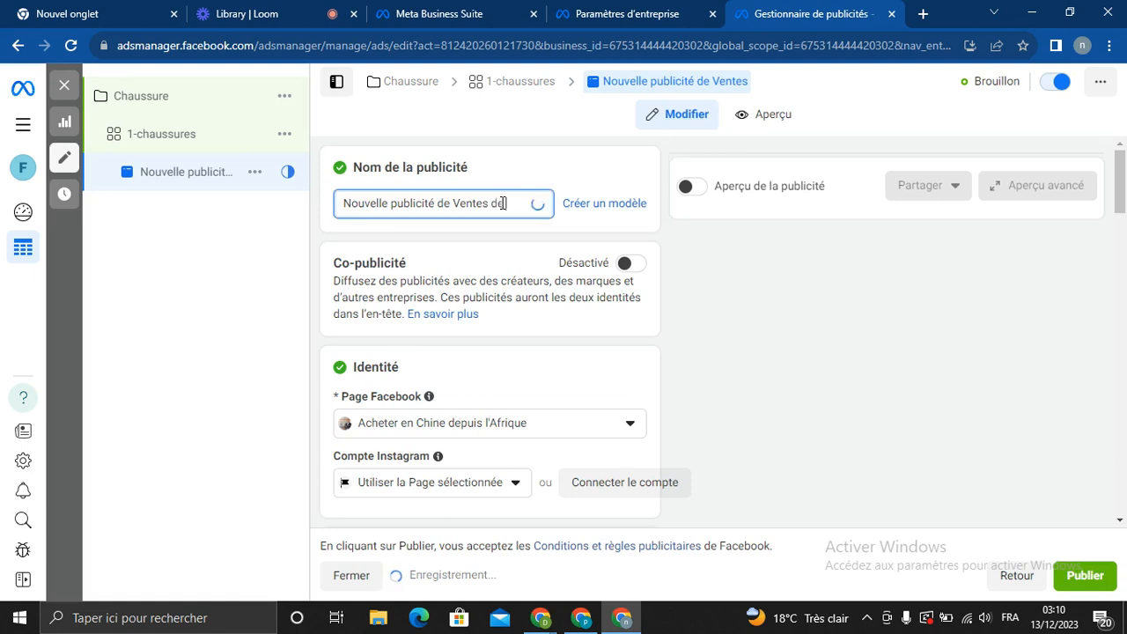
type(" chaussu")
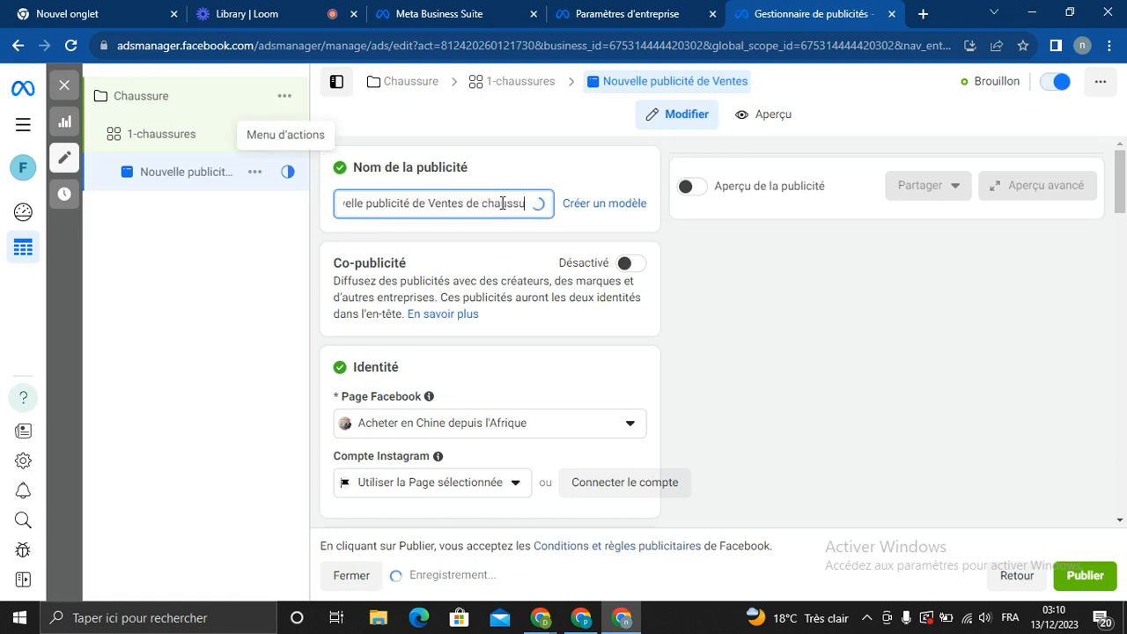
type("res")
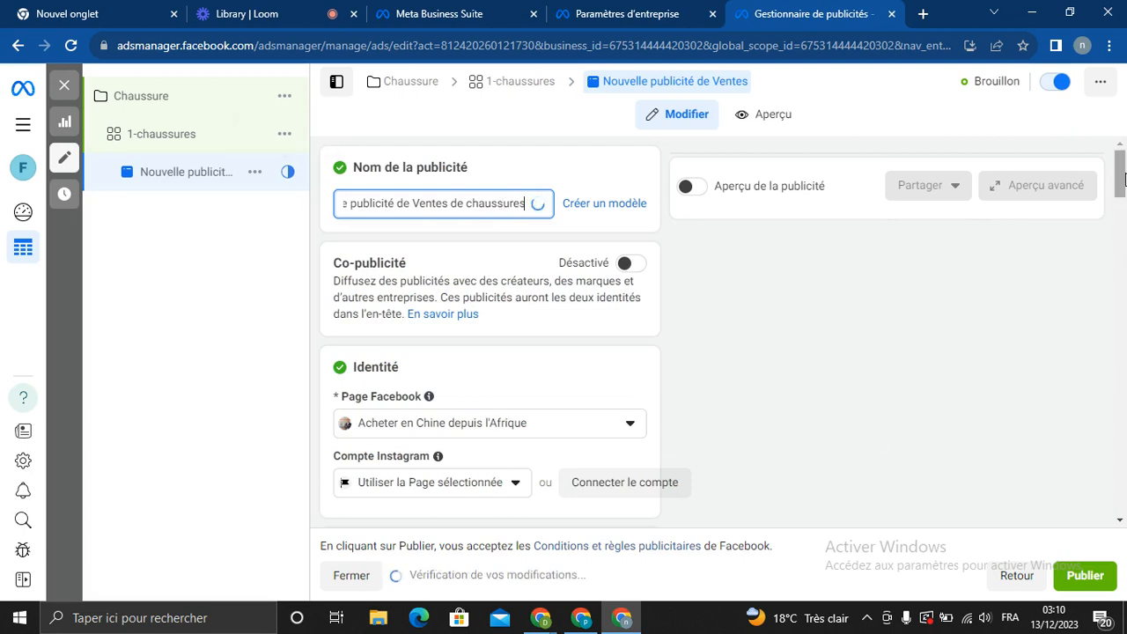
left_click_drag(1125, 193, 1125, 214)
scroll(508, 222, "down", 1)
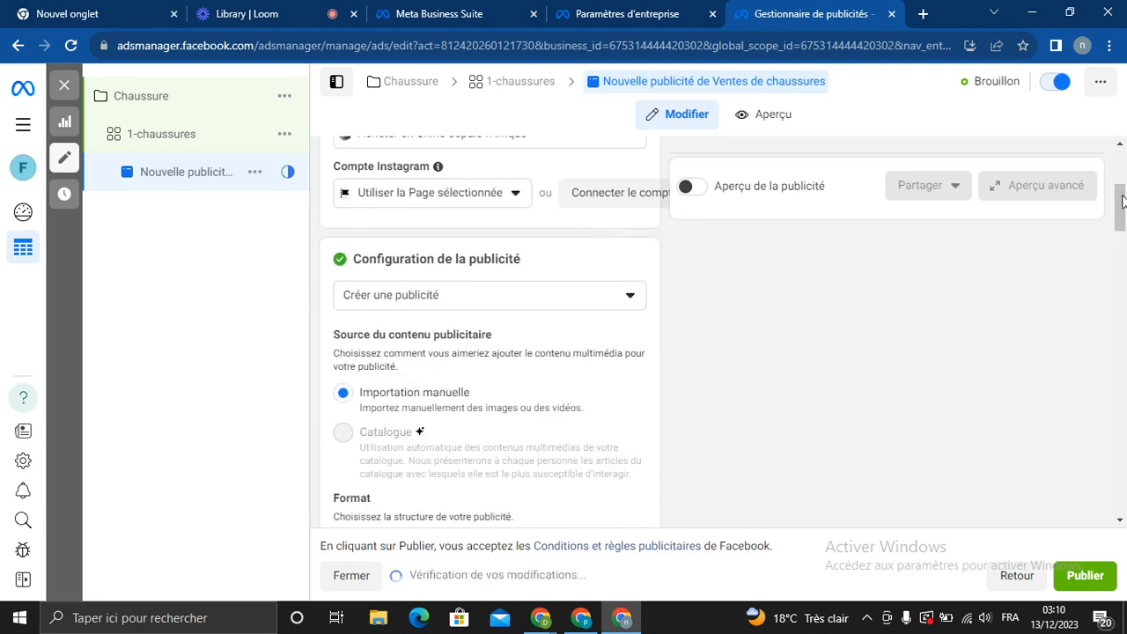
scroll(1122, 197, "up", 3)
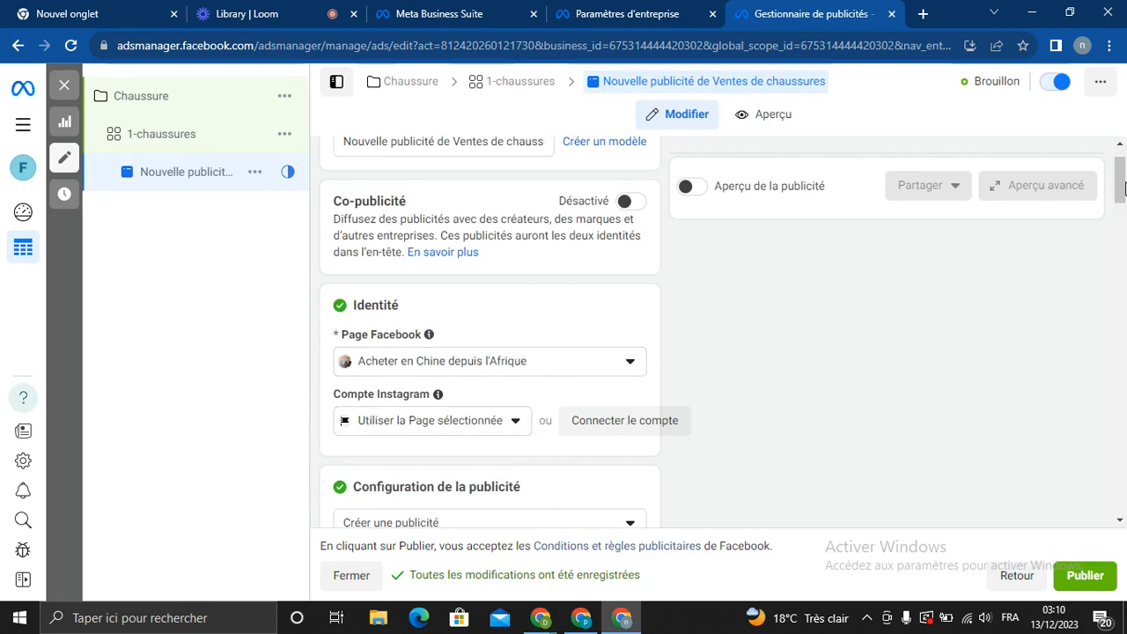
scroll(1124, 190, "down", 5)
mouse_move(419, 278)
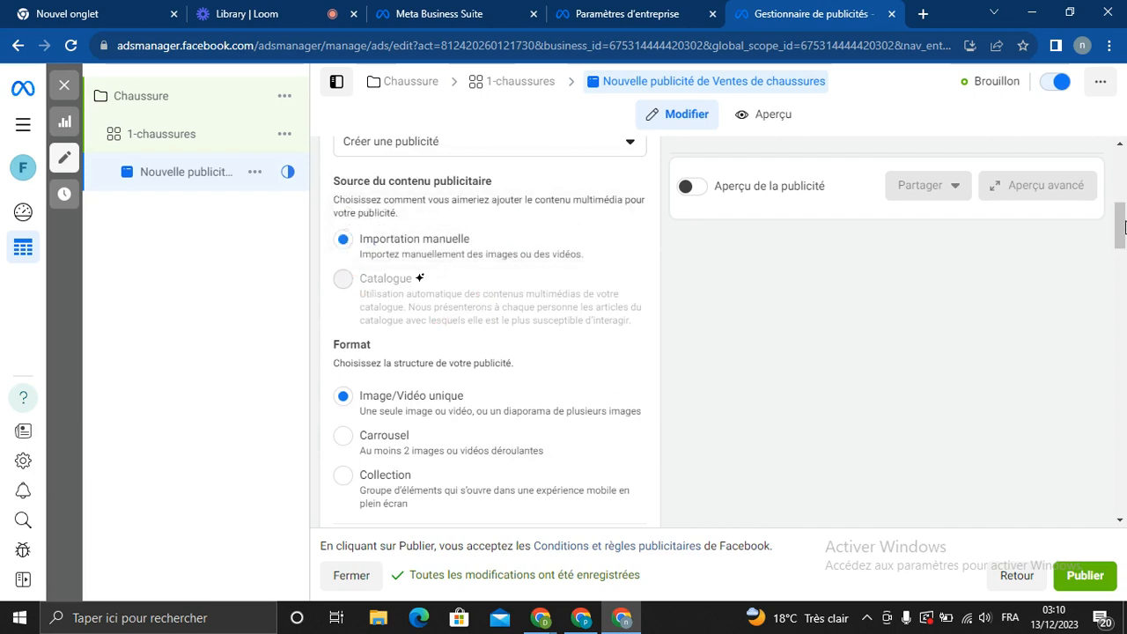
scroll(1124, 227, "down", 1)
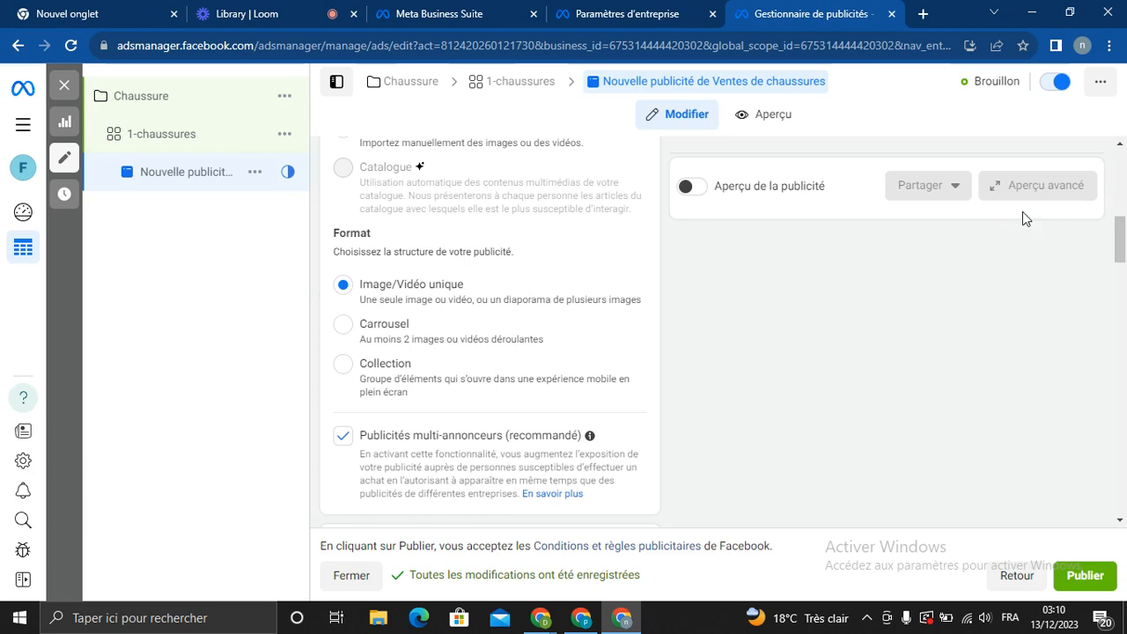
left_click_drag(1124, 237, 1124, 292)
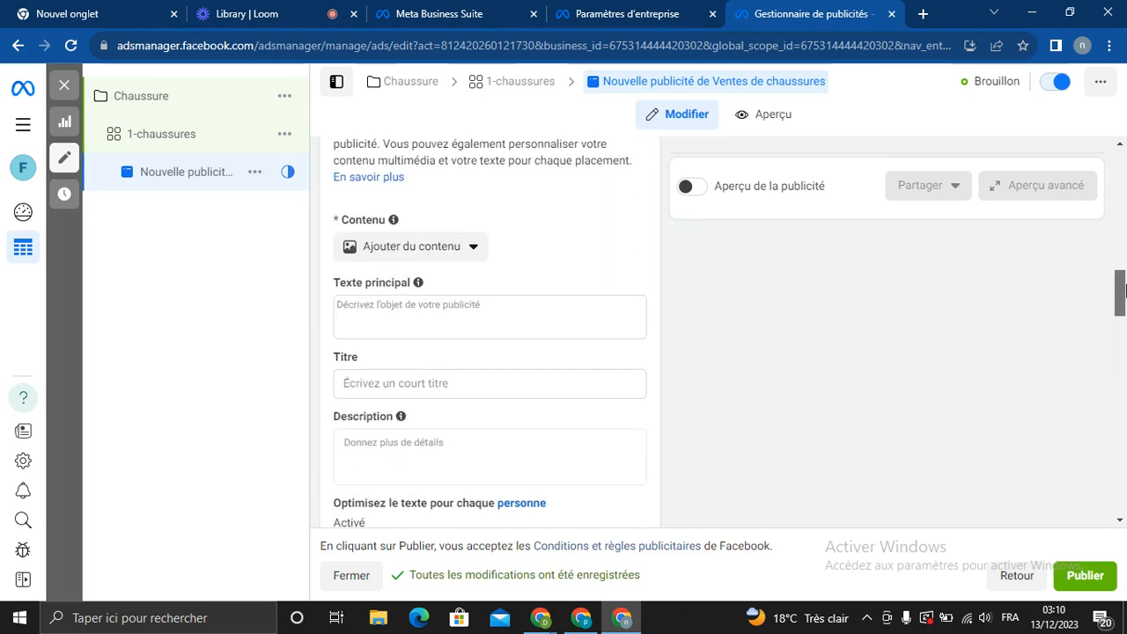
Add the headset presenter video to the ad, keeping its full length and original framing
left_click(453, 249)
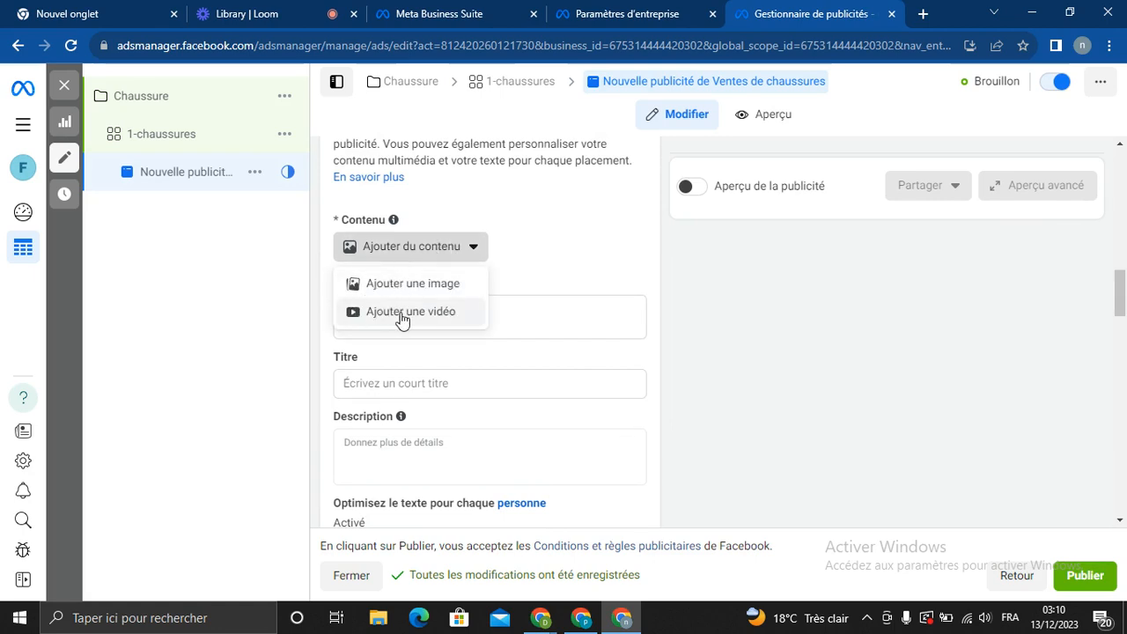
left_click(402, 314)
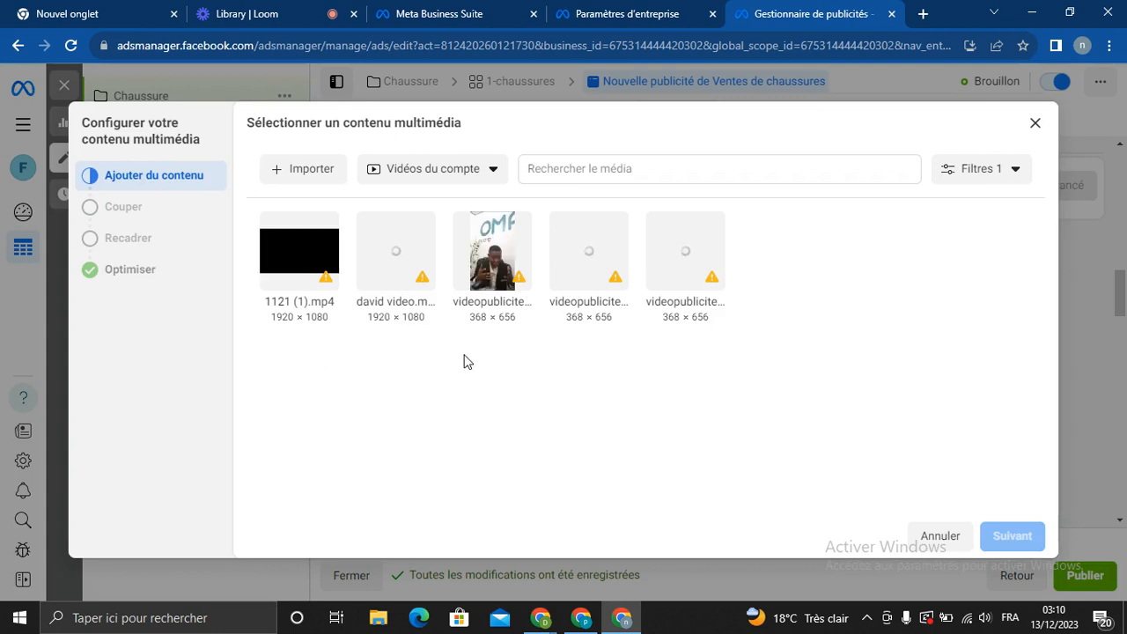
left_click(398, 262)
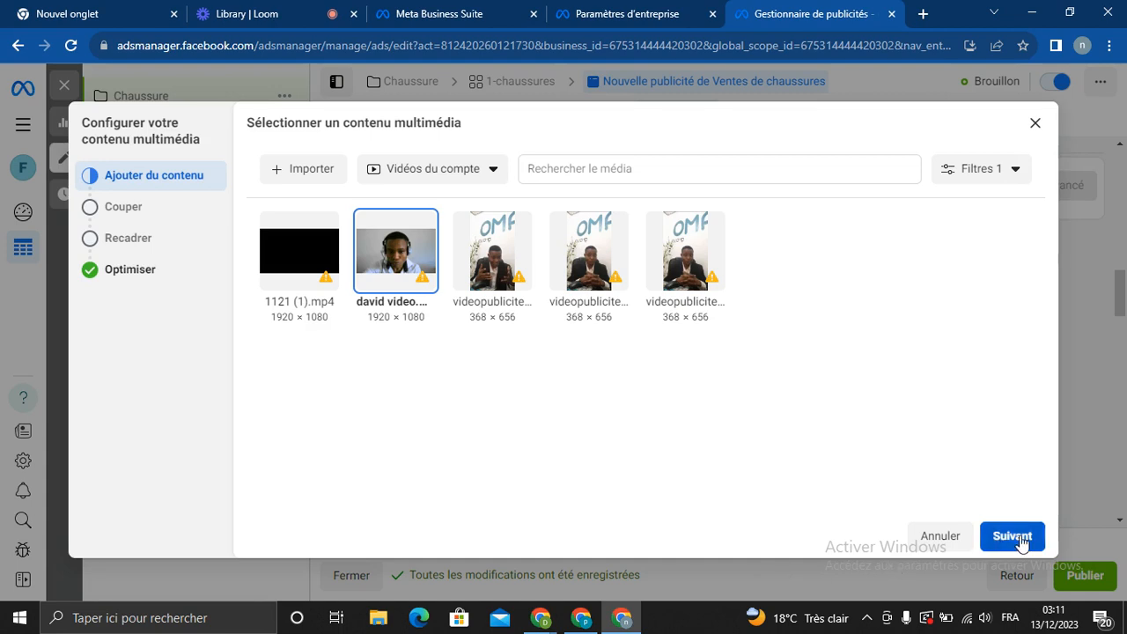
left_click(1014, 537)
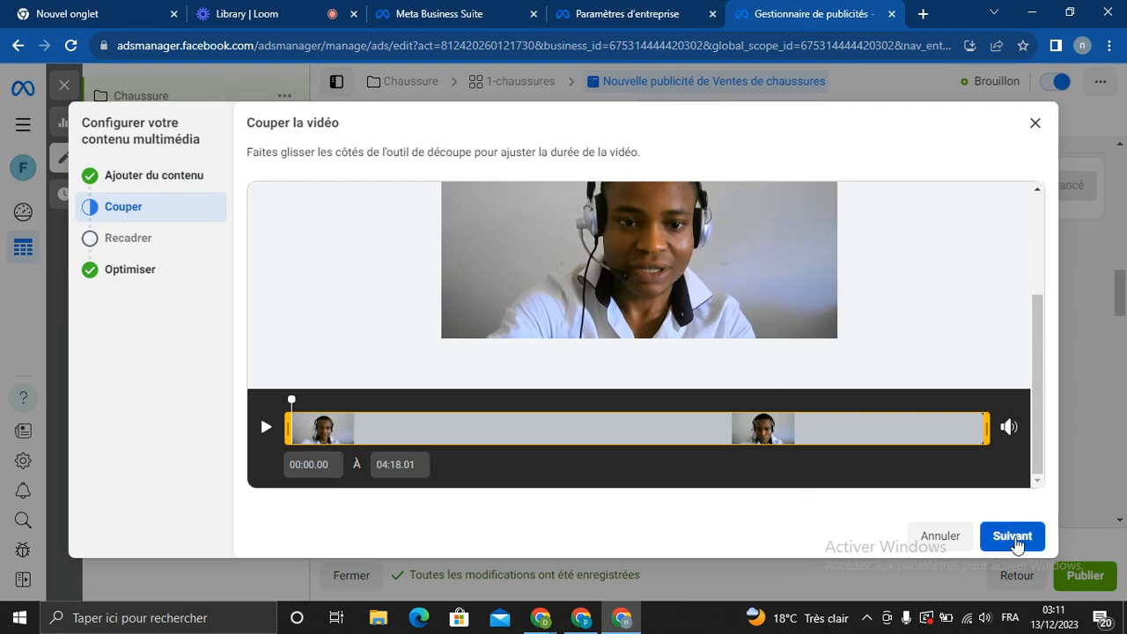
left_click(1012, 536)
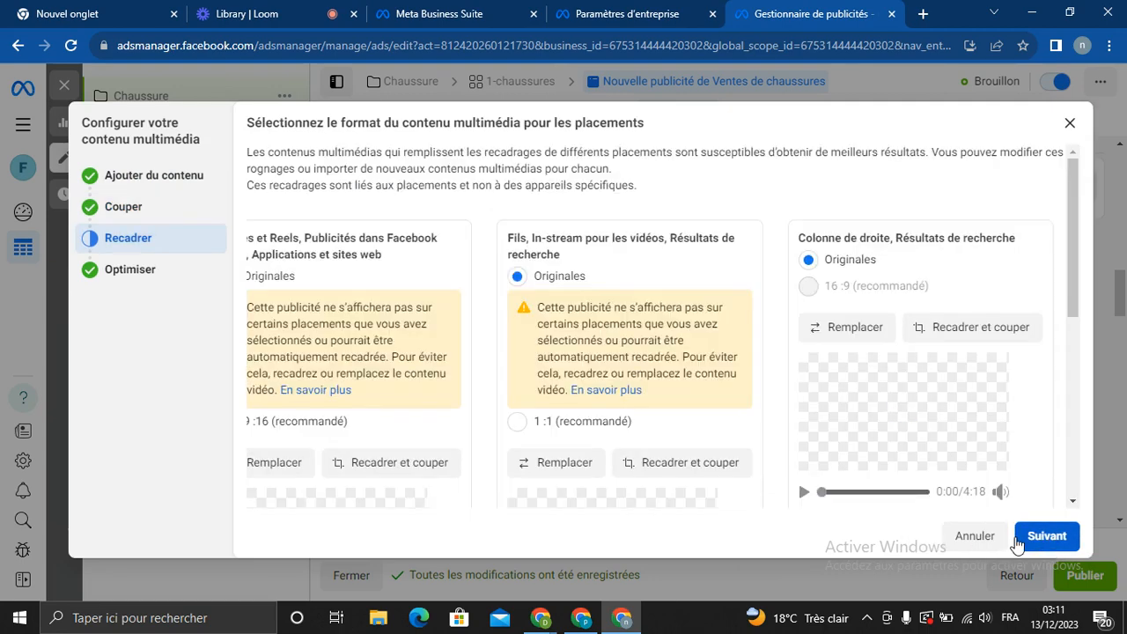
left_click_drag(1073, 278, 1079, 372)
left_click(1044, 540)
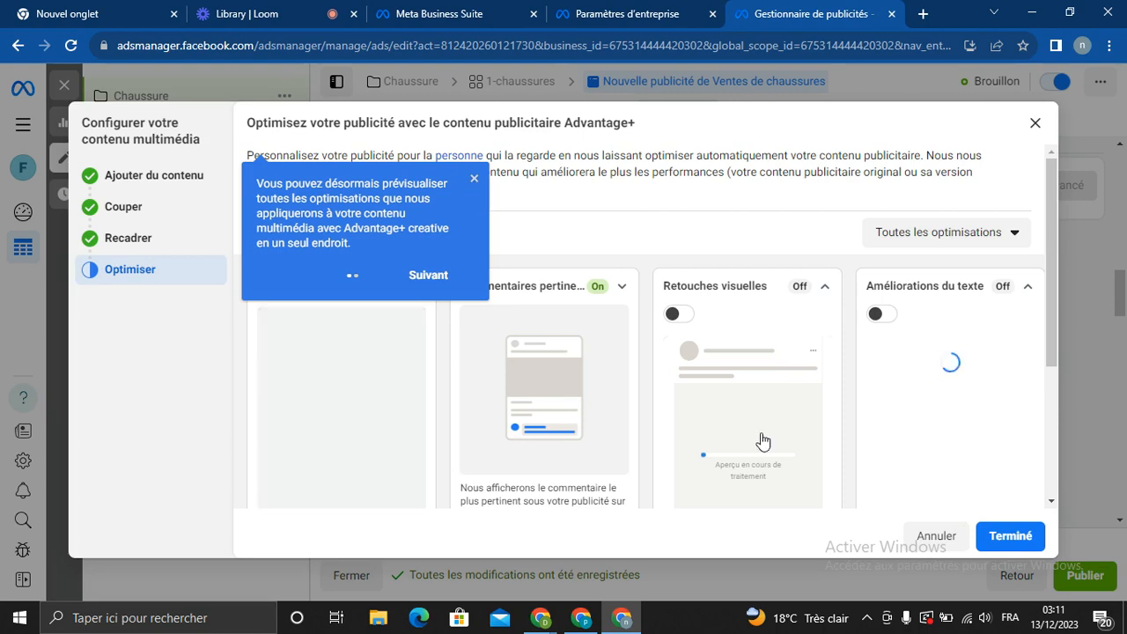
Close the Advantage+ media setup and return to the ad editor to review the video preview
left_click(474, 180)
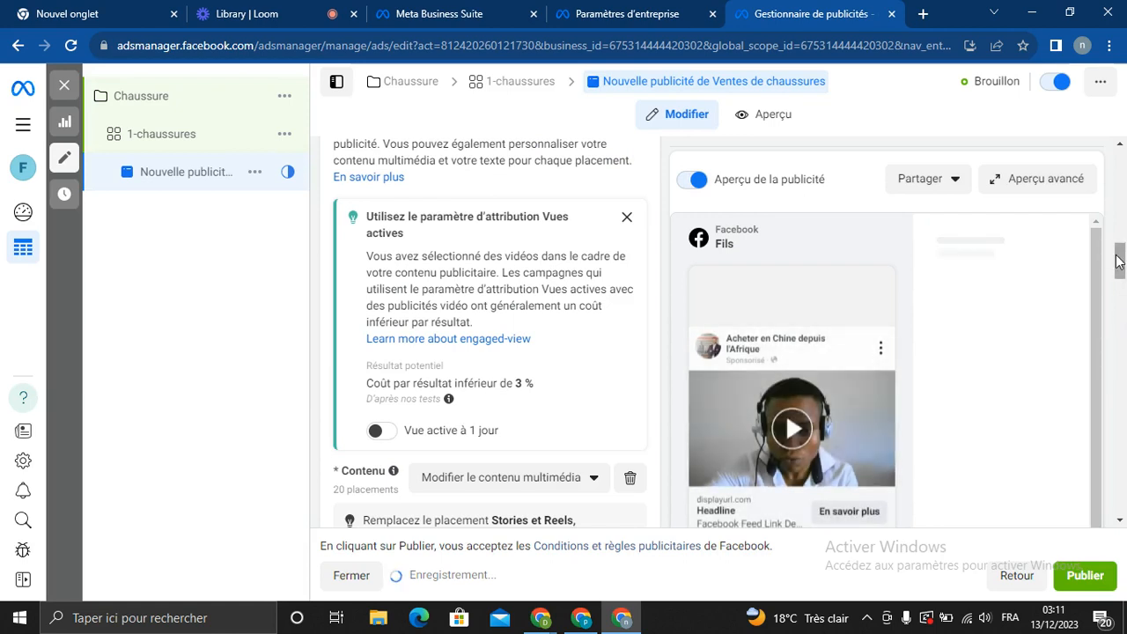
left_click_drag(1119, 261, 1119, 275)
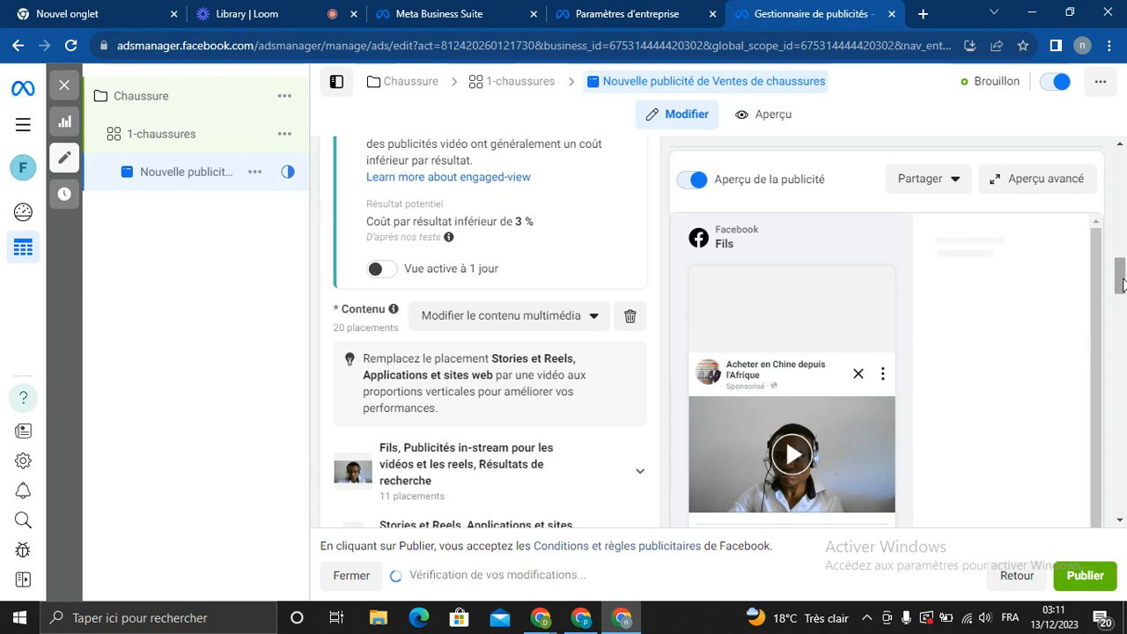
left_click_drag(1122, 302, 1124, 354)
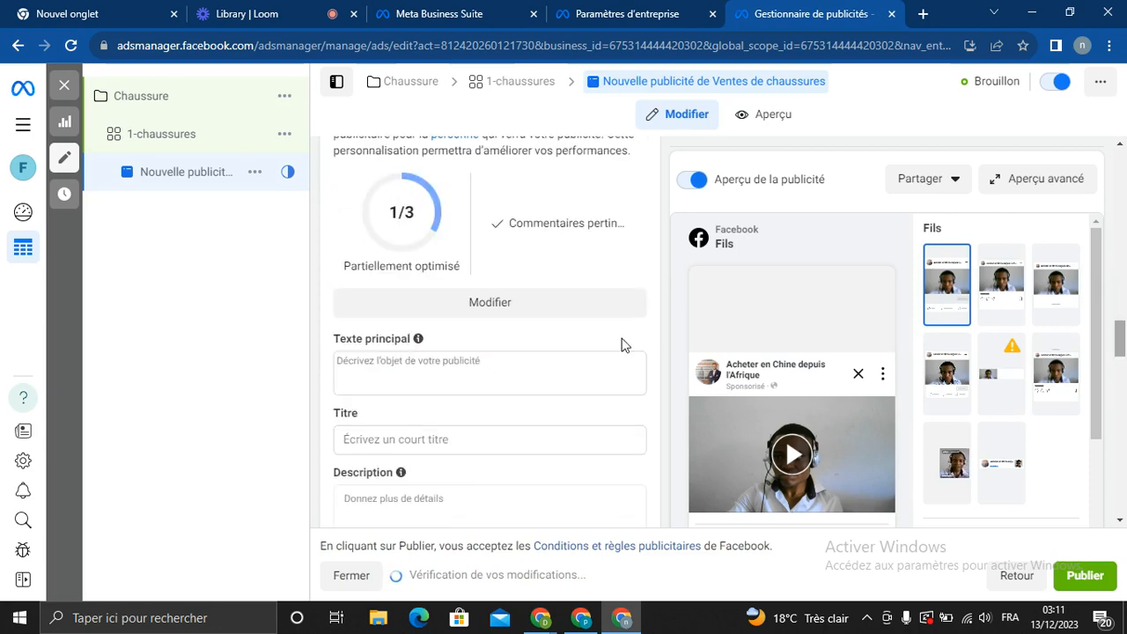
Go to the shoe ad's main text and headline fields, then bring the blank Edge tab forward
left_click(410, 369)
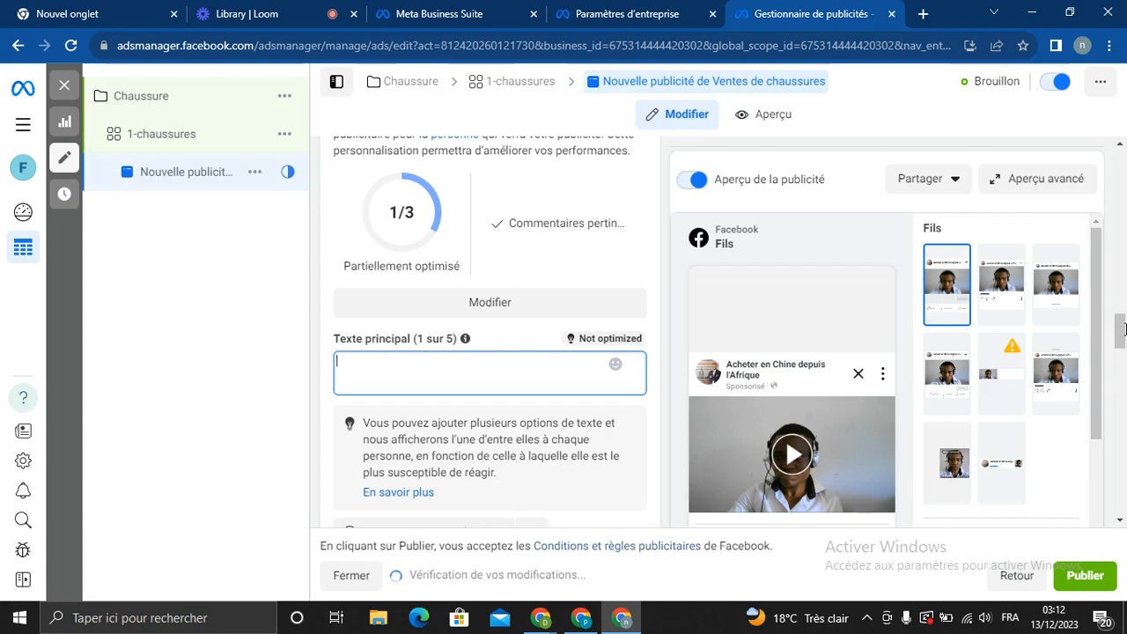
left_click_drag(1123, 329, 1120, 365)
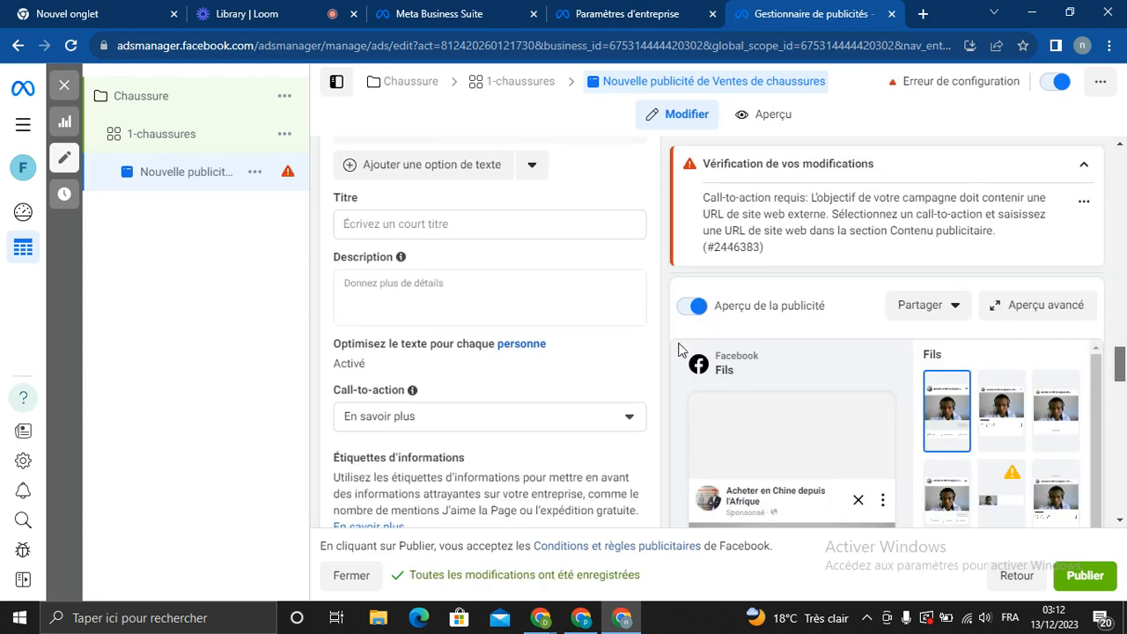
left_click(419, 223)
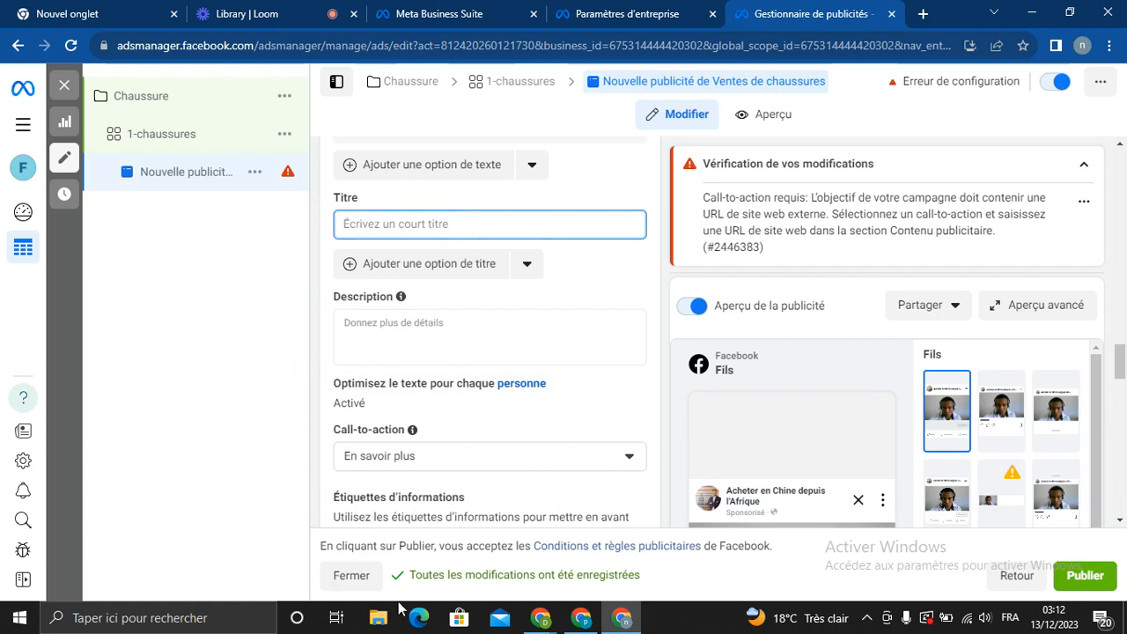
left_click(421, 617)
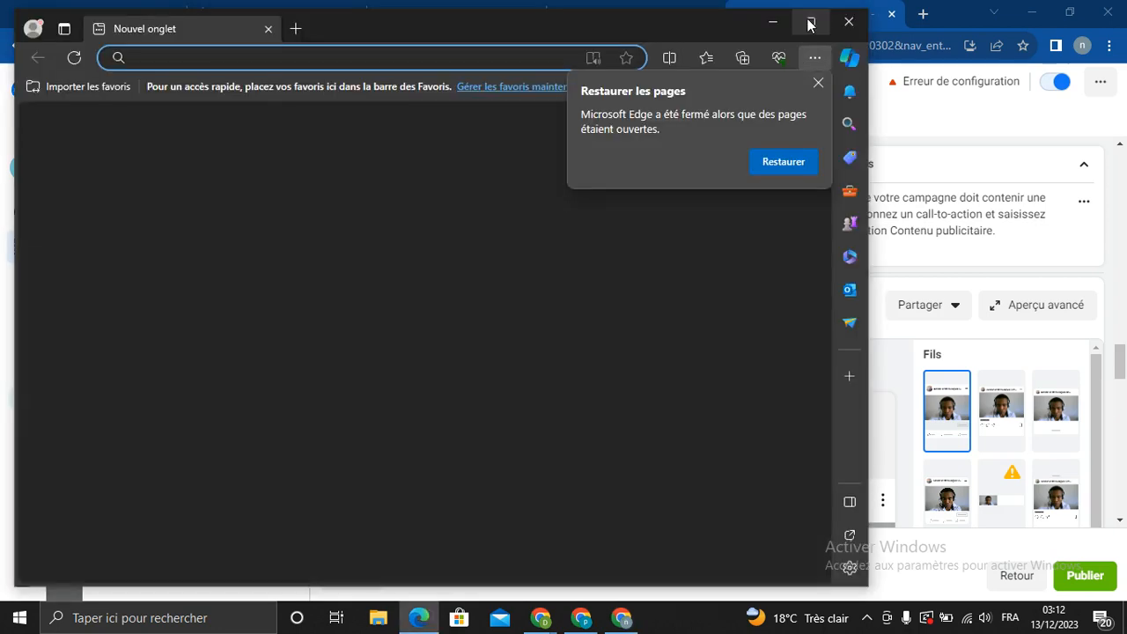
Open poe.com in maximized Edge and the Définition SMMA chat, then return to Ads Manager
left_click(809, 24)
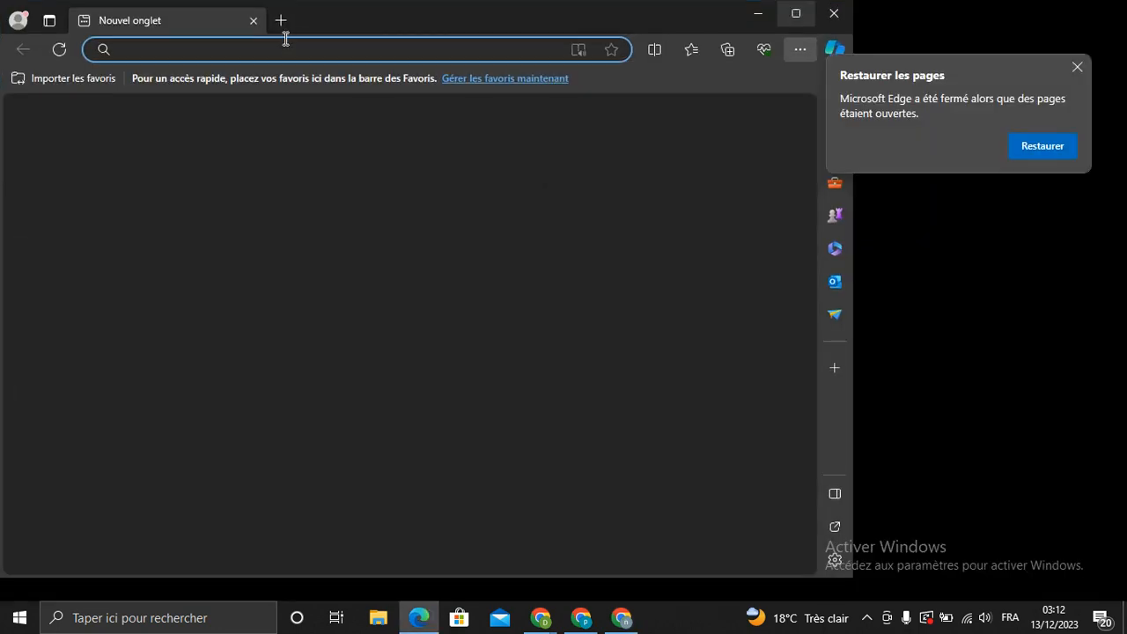
type("poe.")
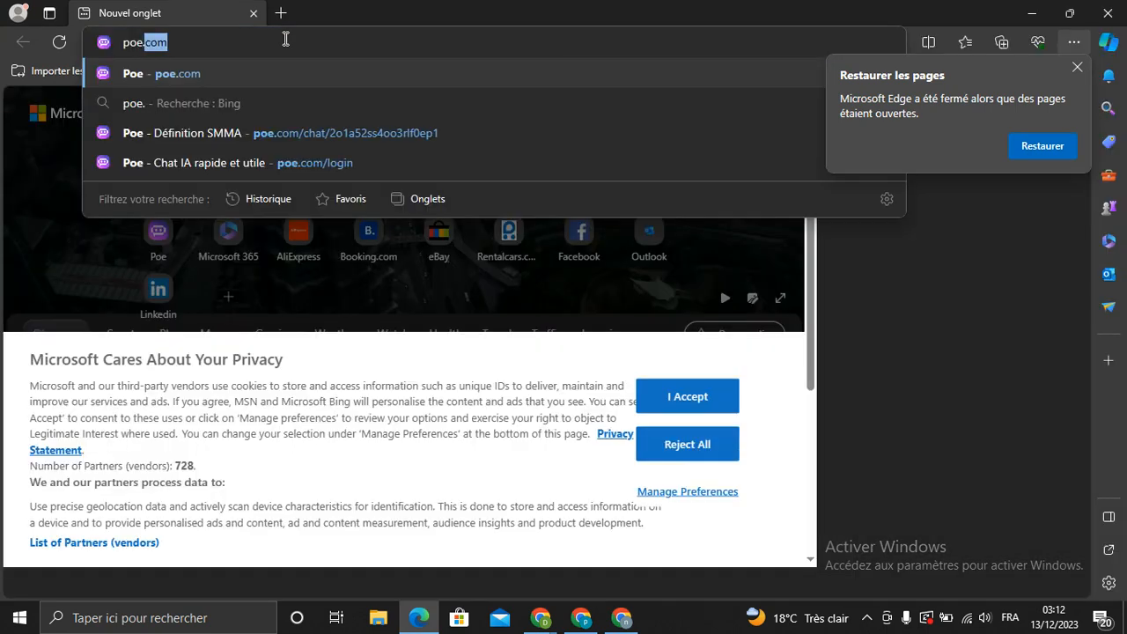
type("com")
key("Return")
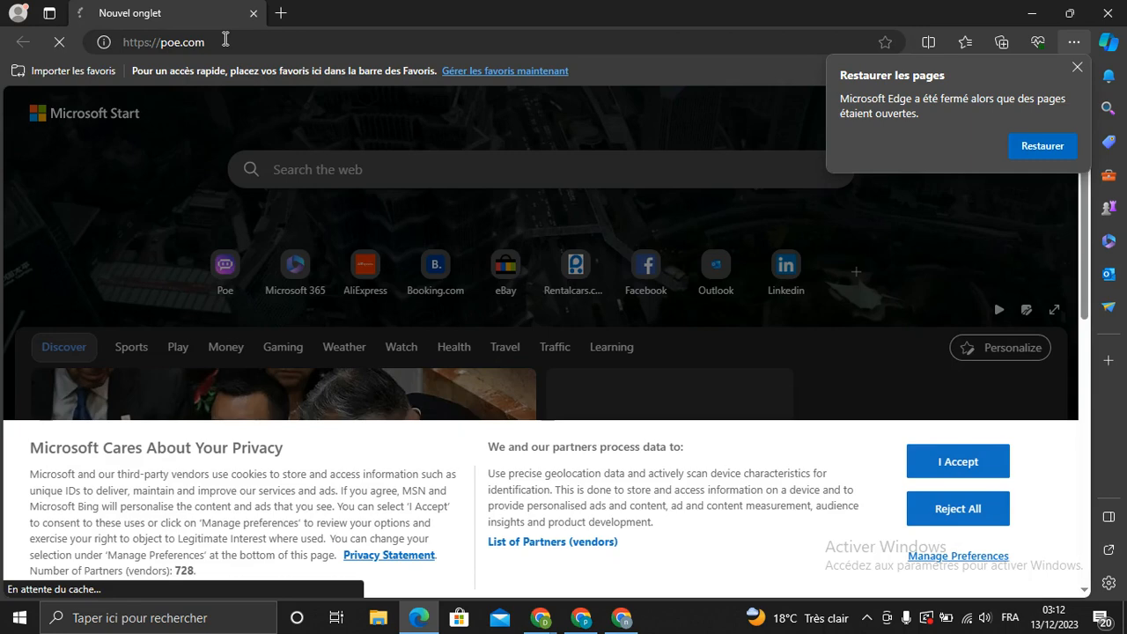
left_click(1075, 70)
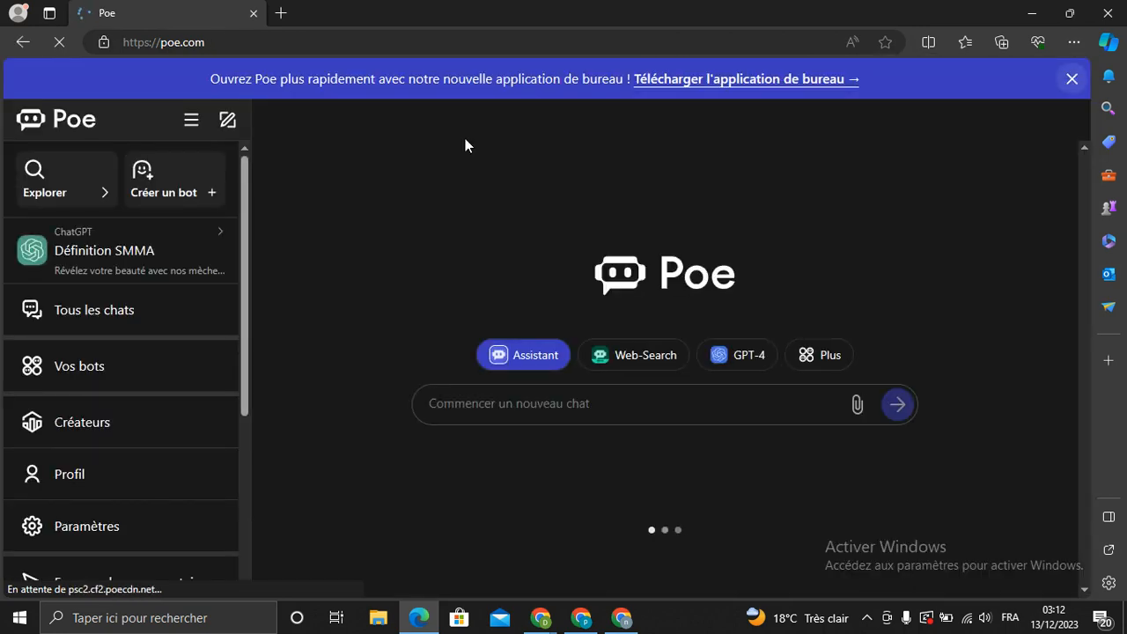
left_click(147, 263)
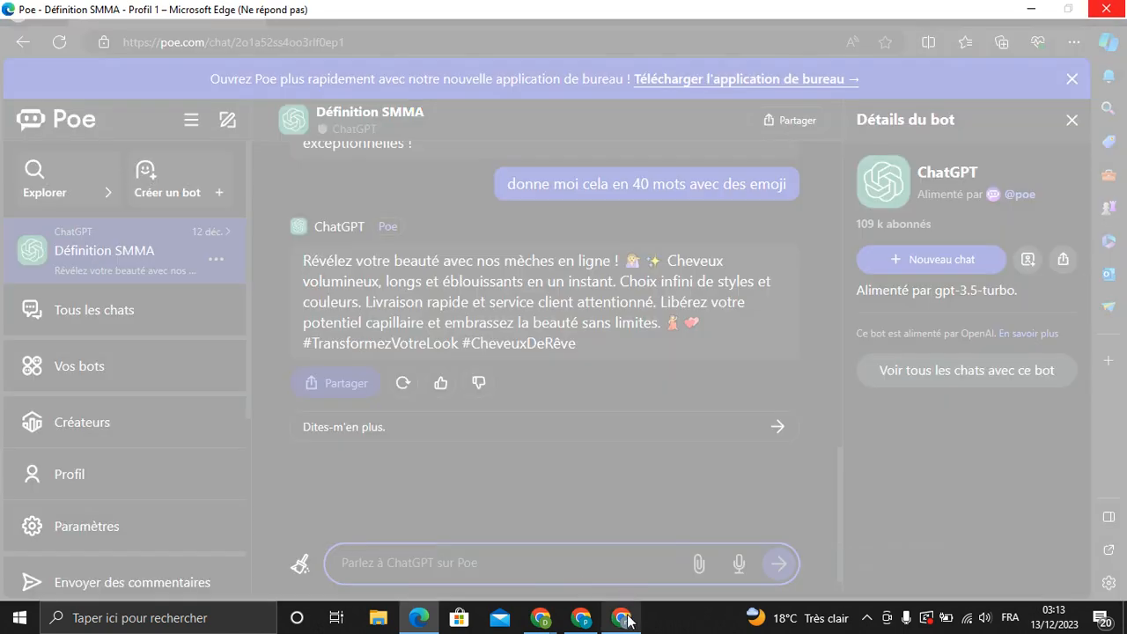
mouse_move(628, 621)
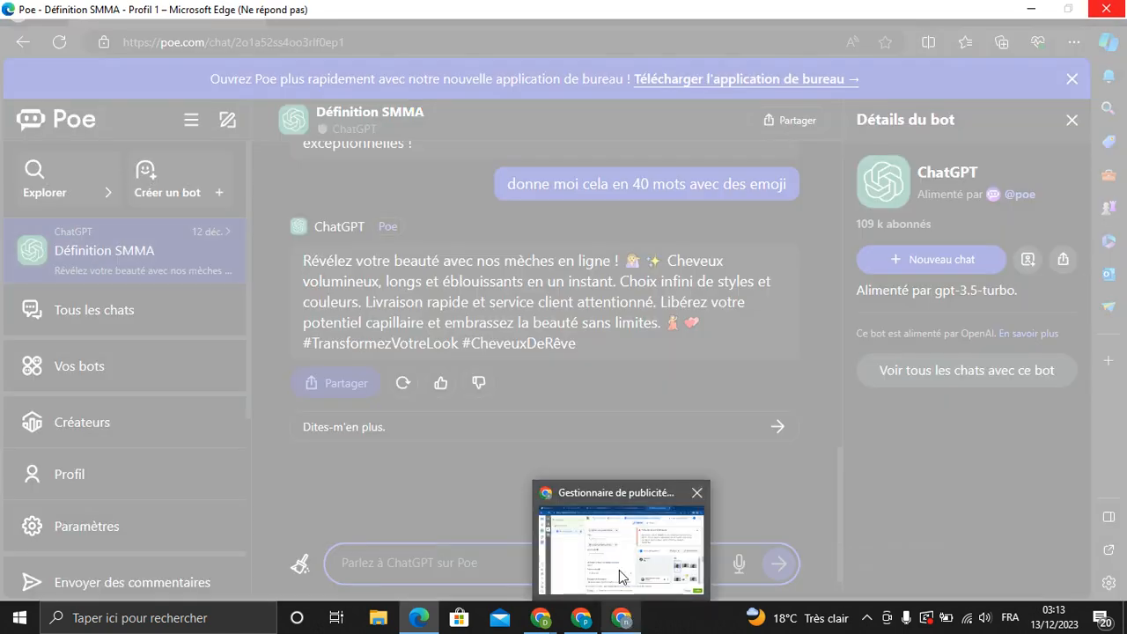
left_click(619, 574)
left_click(379, 224)
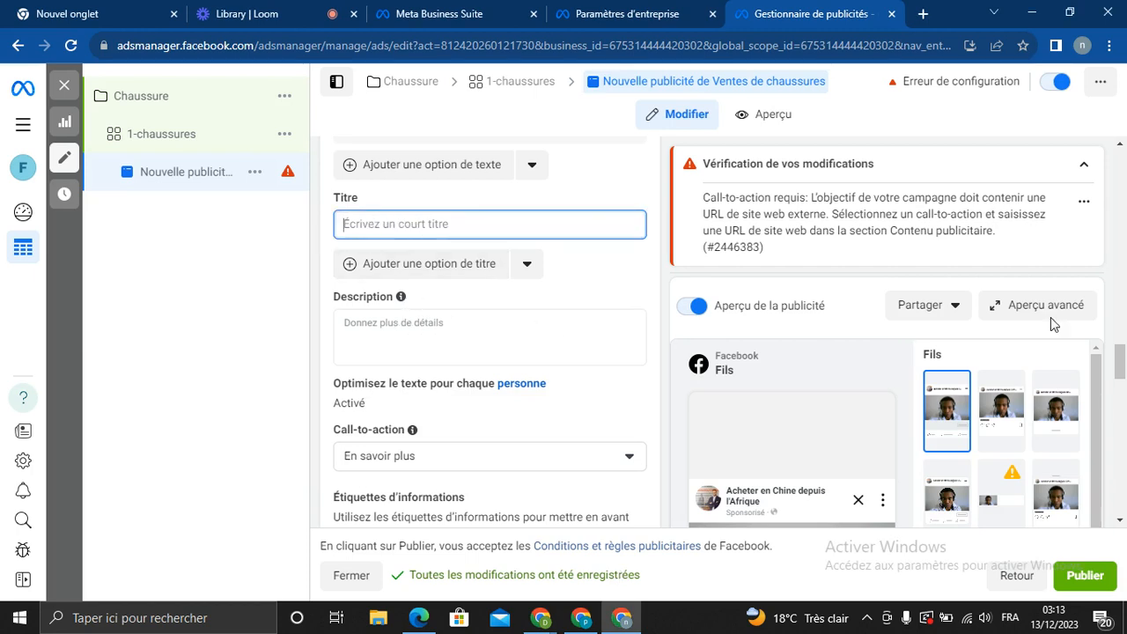
scroll(510, 158, "down", 4)
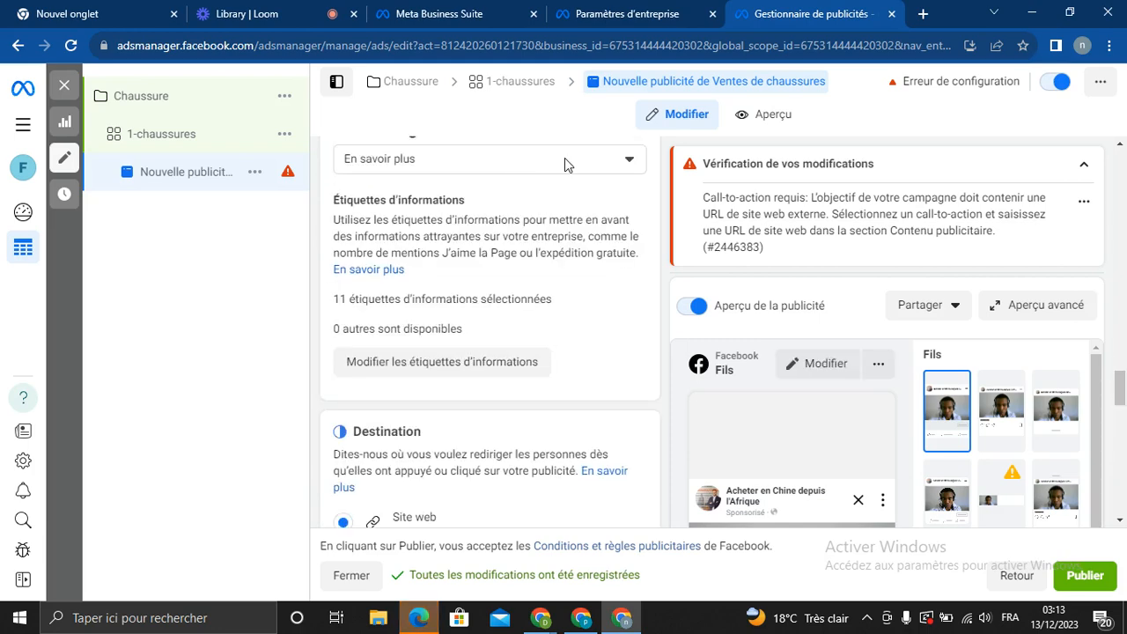
left_click(564, 161)
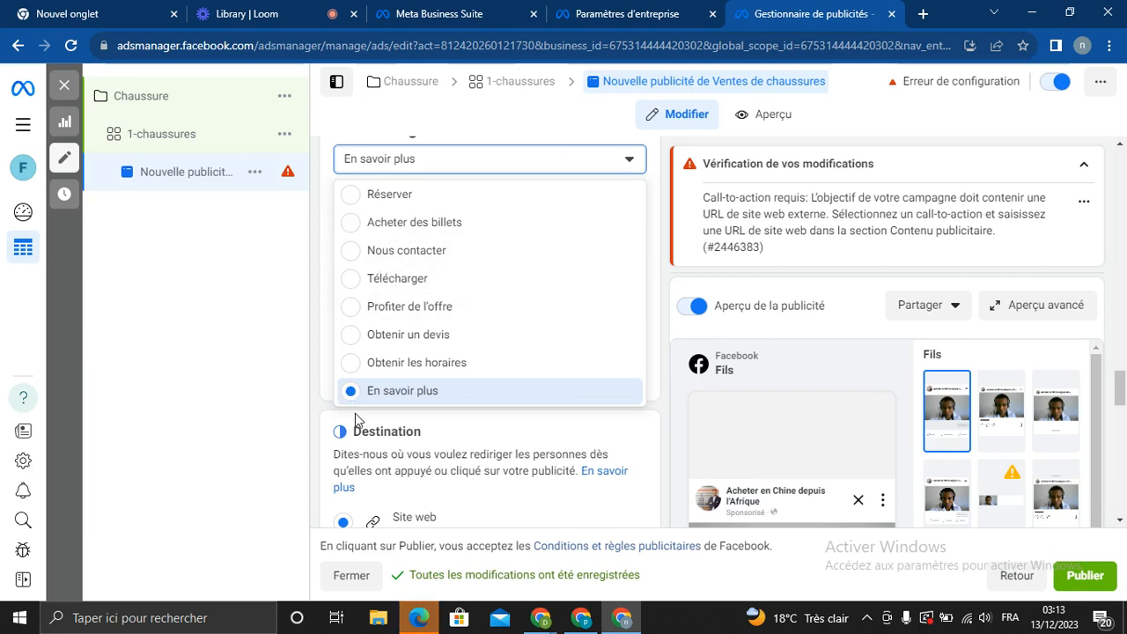
left_click(435, 388)
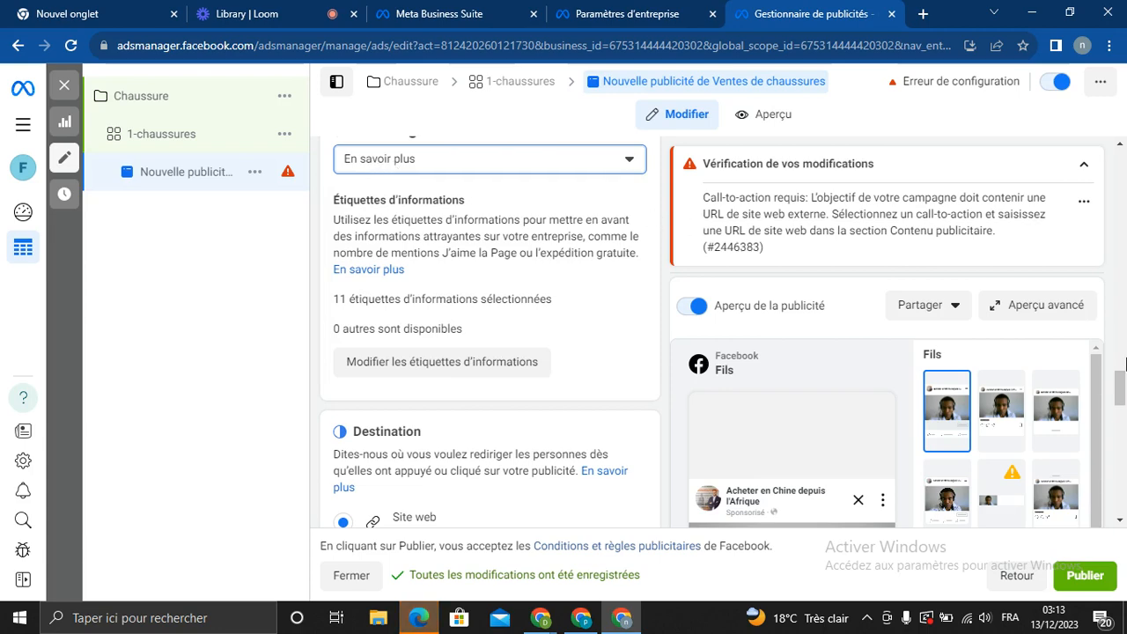
left_click_drag(1121, 391, 1122, 425)
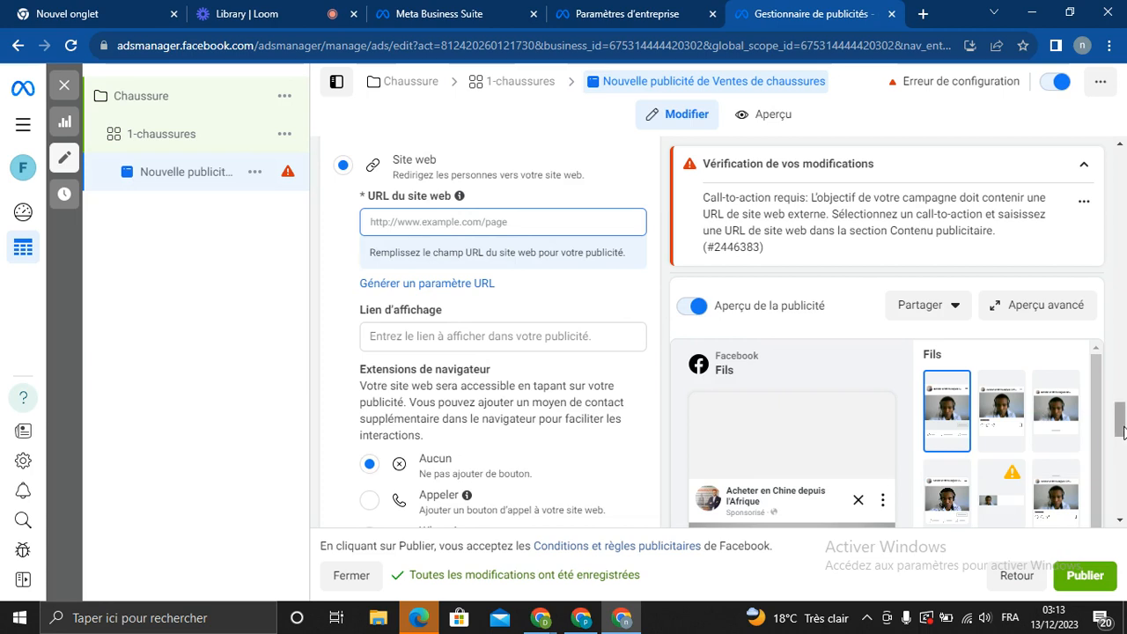
left_click_drag(1123, 427, 1122, 437)
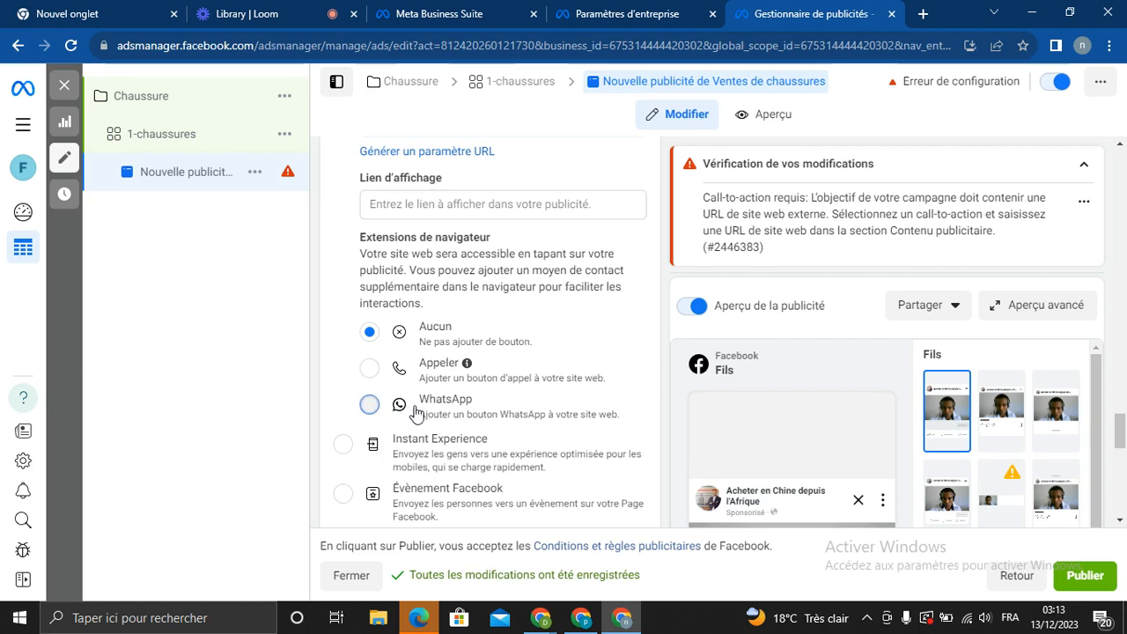
Select WhatsApp under Extensions de navigateur and look over the rest of the shoe ad form
left_click(370, 406)
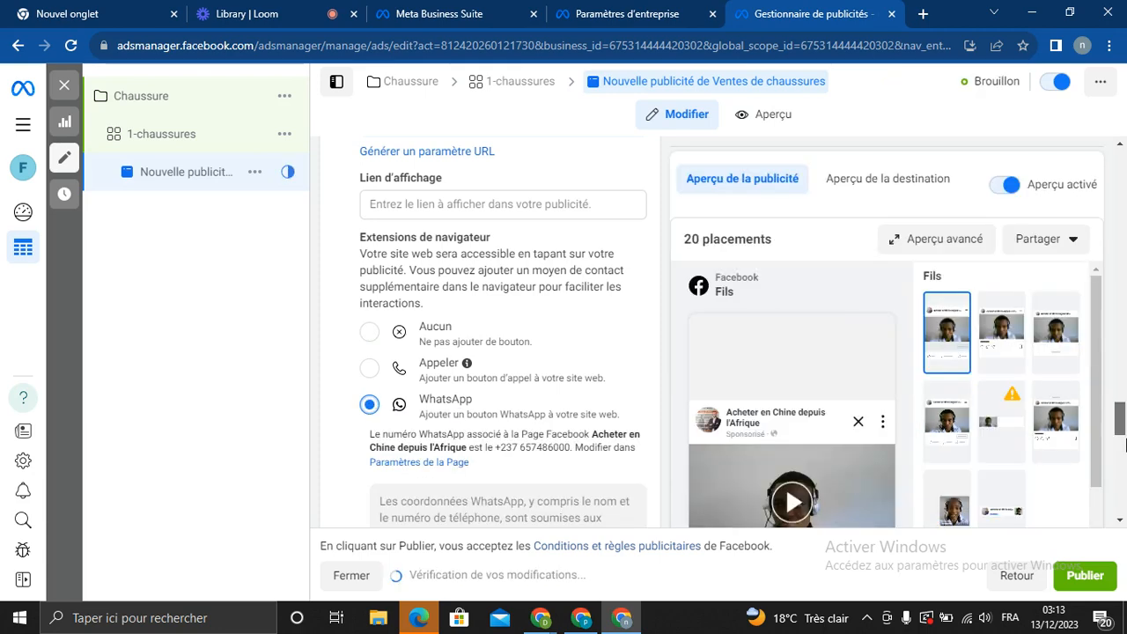
left_click_drag(1121, 420, 1124, 466)
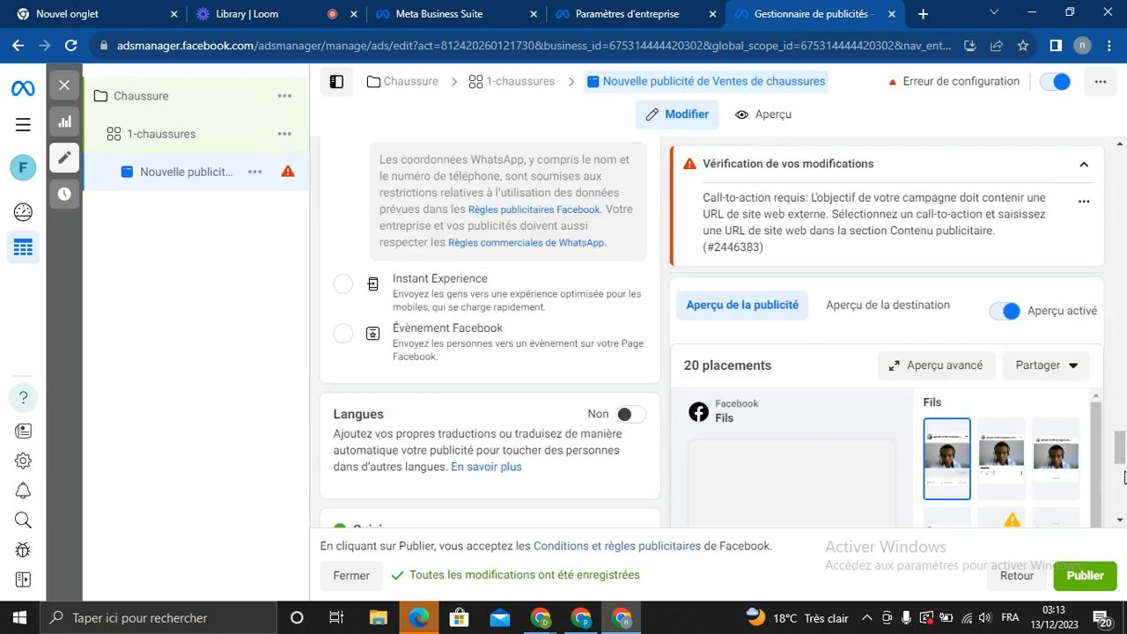
mouse_move(1122, 458)
left_mouse_down()
mouse_move(1123, 438)
mouse_move(1123, 500)
mouse_move(1119, 416)
mouse_move(1119, 456)
mouse_move(1118, 440)
left_mouse_up()
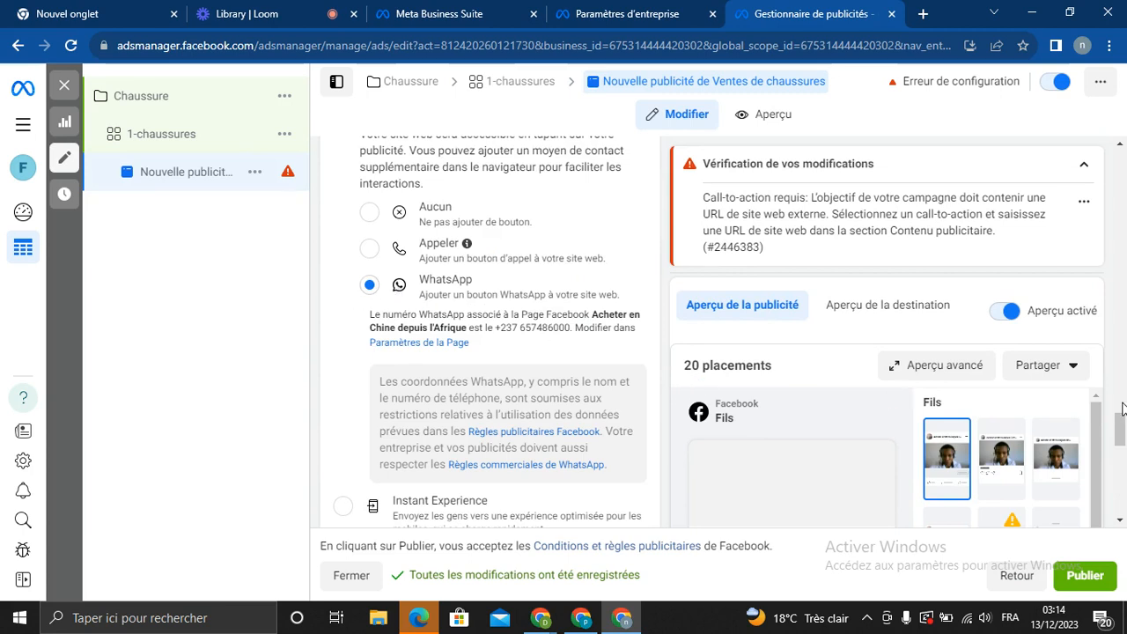
left_click_drag(1119, 428, 1120, 498)
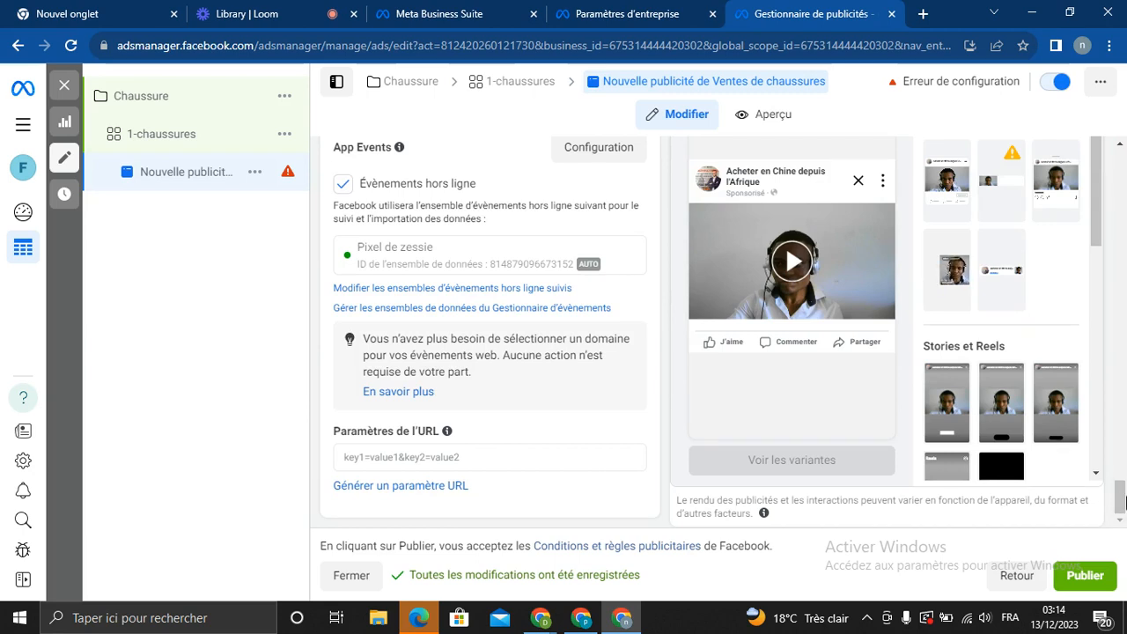
left_click_drag(1121, 495, 1121, 342)
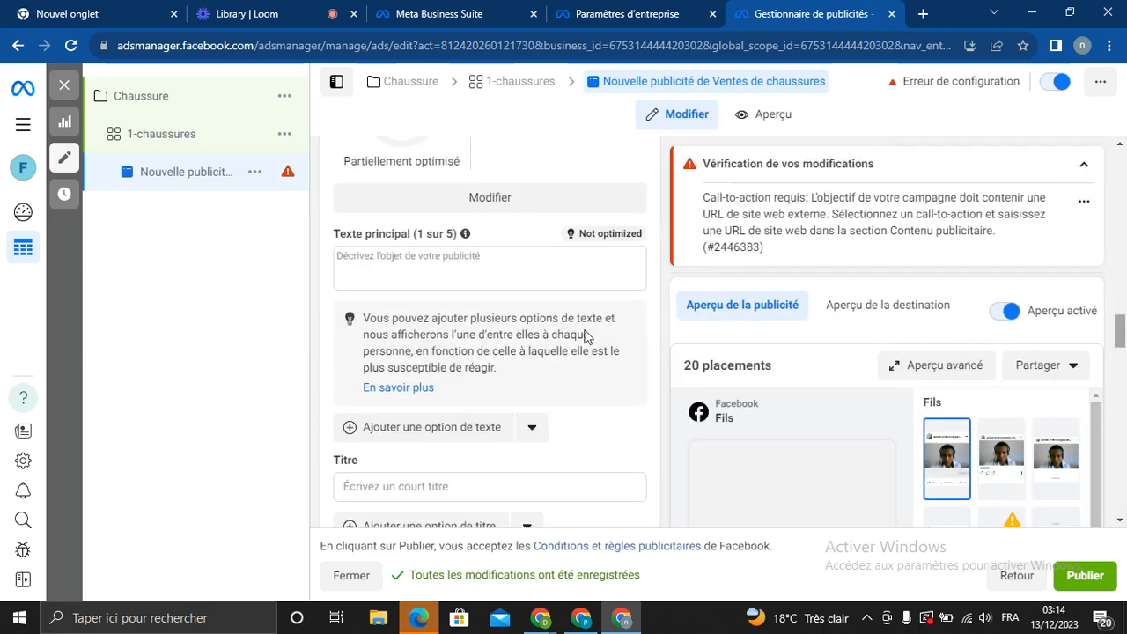
Ask ChatGPT in Poe, in French, for a captivating, clear description to sell shoes online
left_click(408, 611)
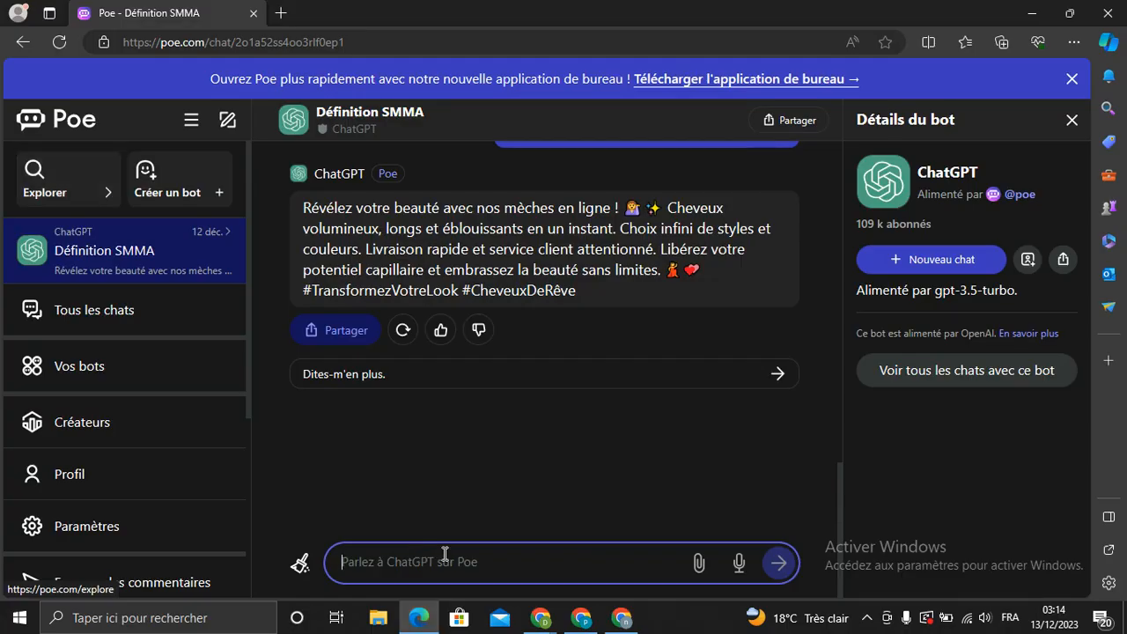
type("donne ")
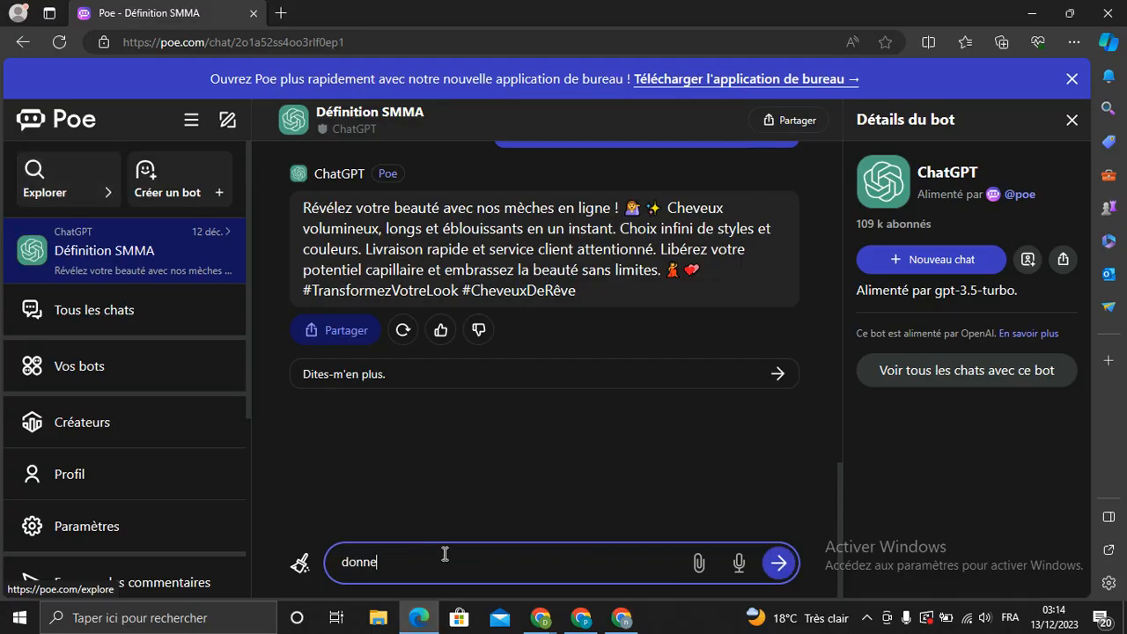
type("moi une description ")
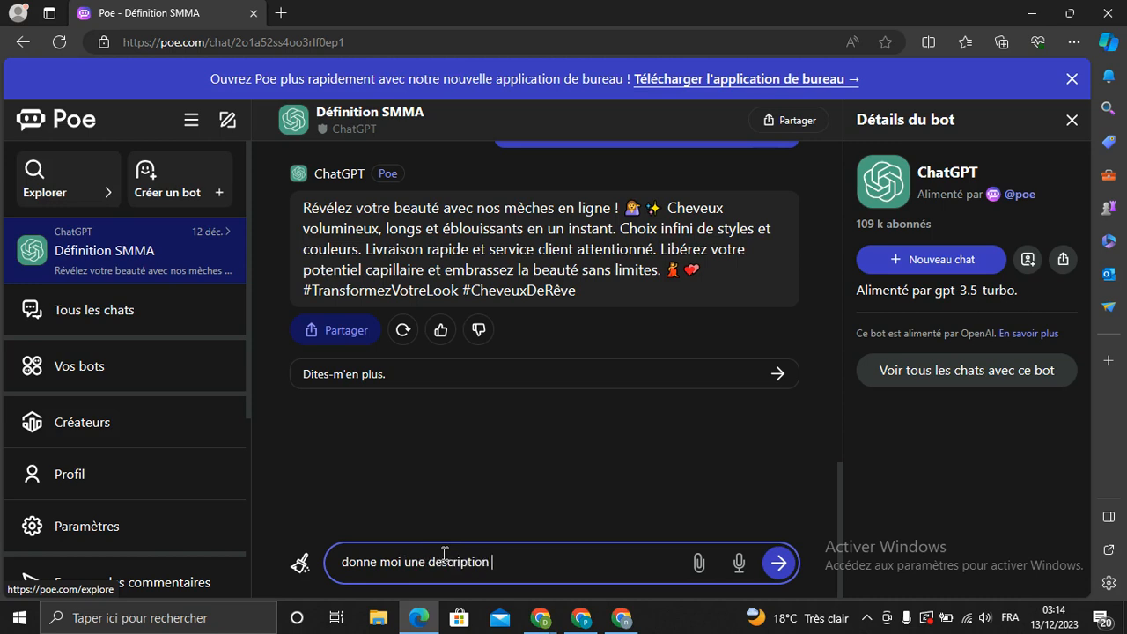
type("tres captivante et c")
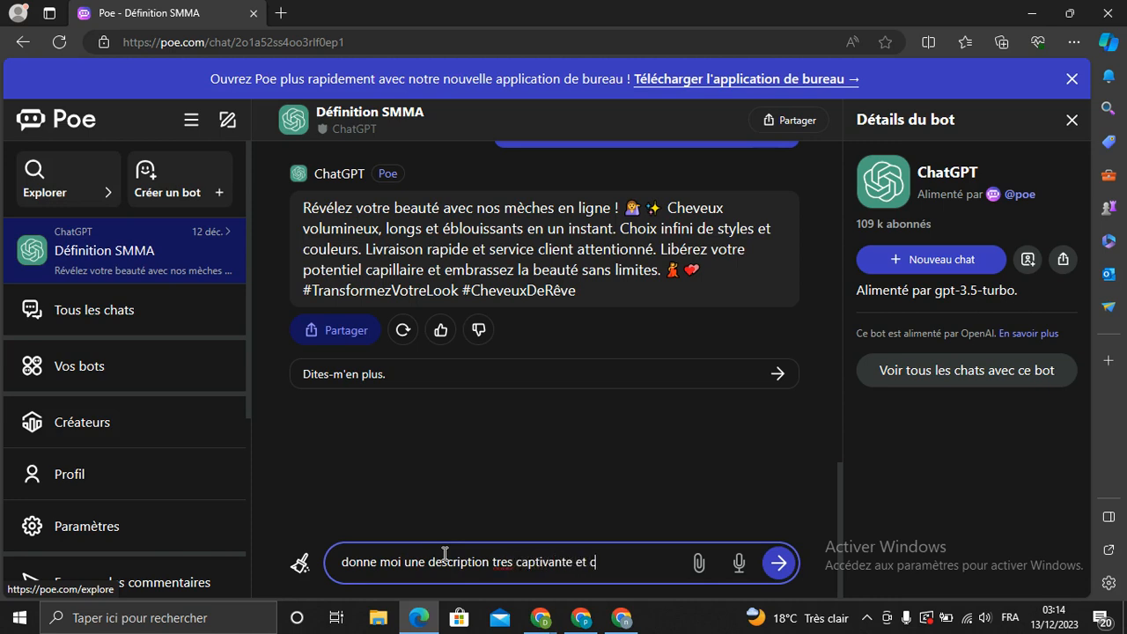
type("lair pour vendre mes")
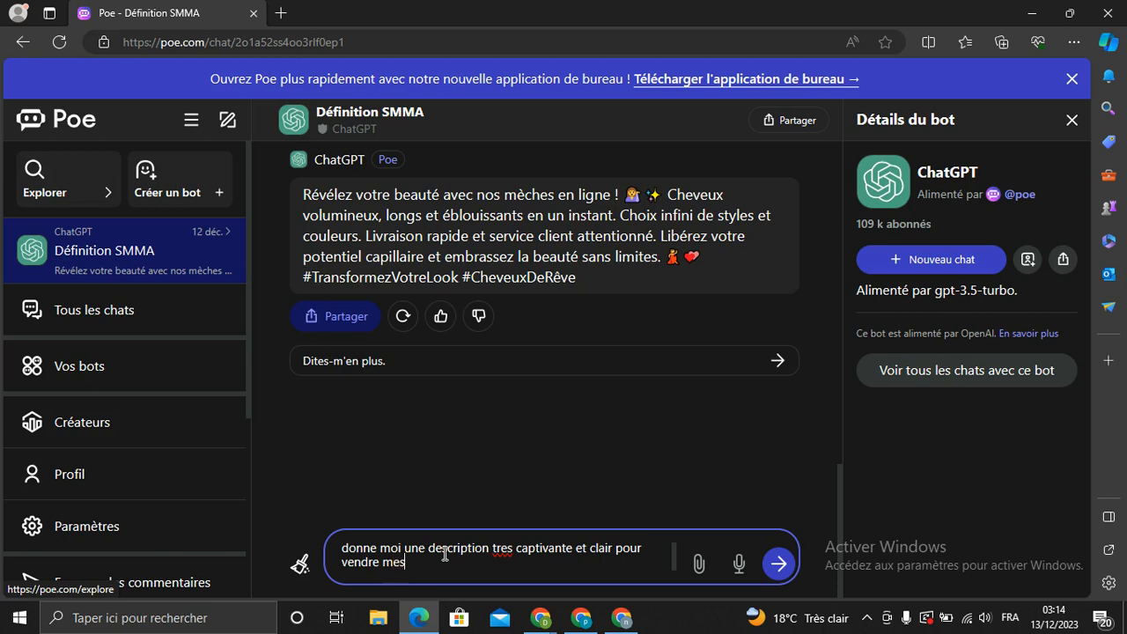
type(" chaussure su")
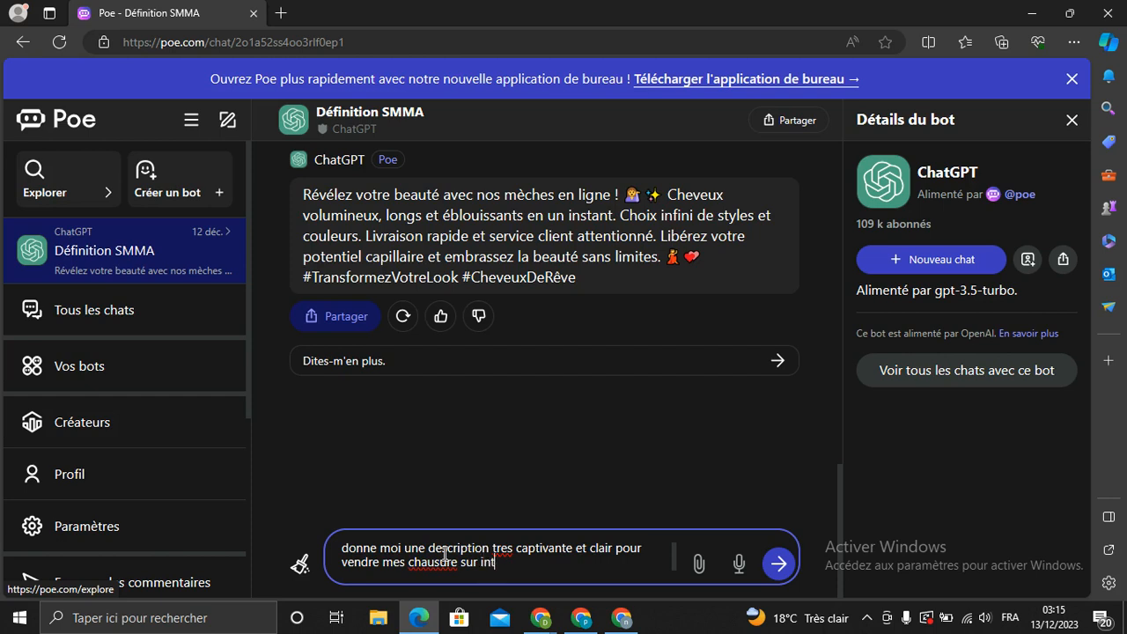
type("r interneyt")
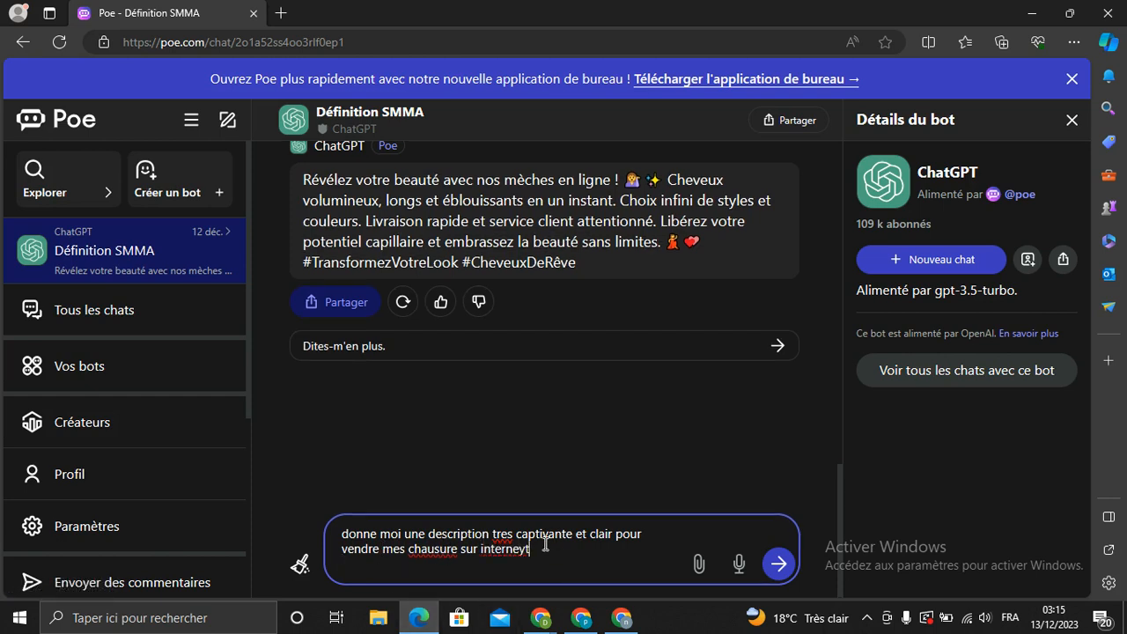
key("BackSpace")
key("BackSpace")
type("t")
key("Return")
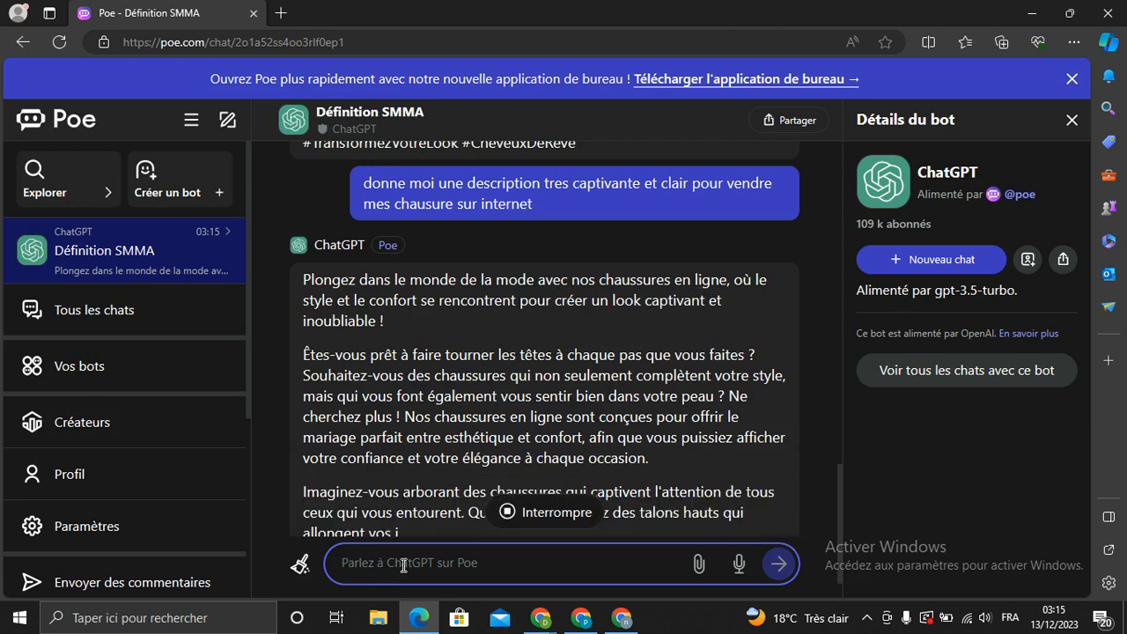
Send ChatGPT the follow-up request 'donne en 25 mots' for a shorter description
type("donne en")
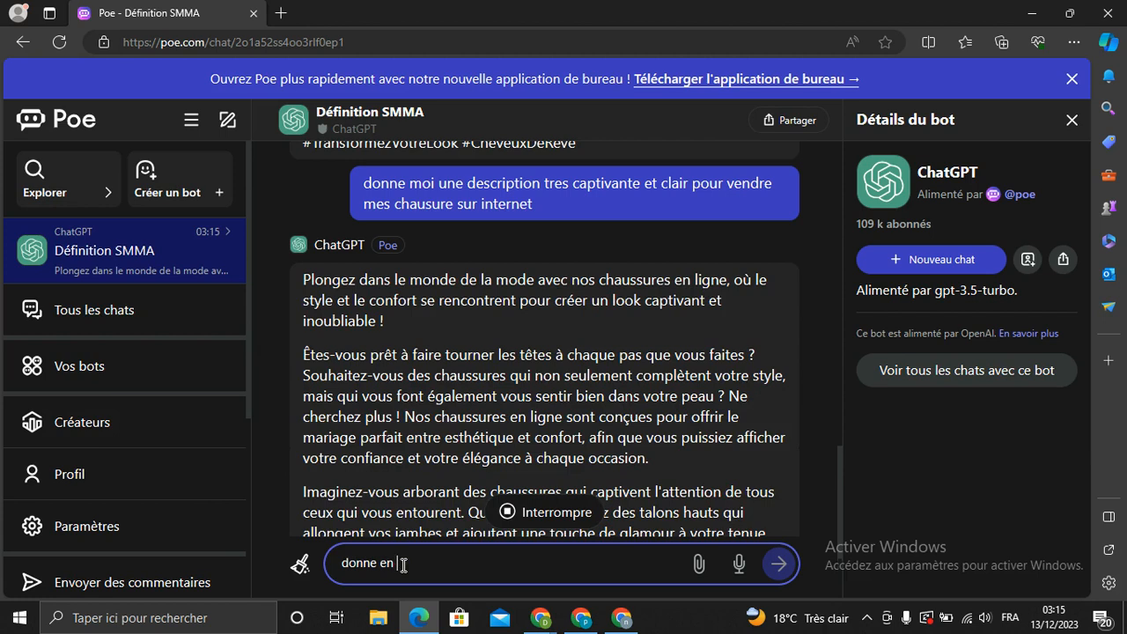
type(" 25 mots")
left_click(778, 568)
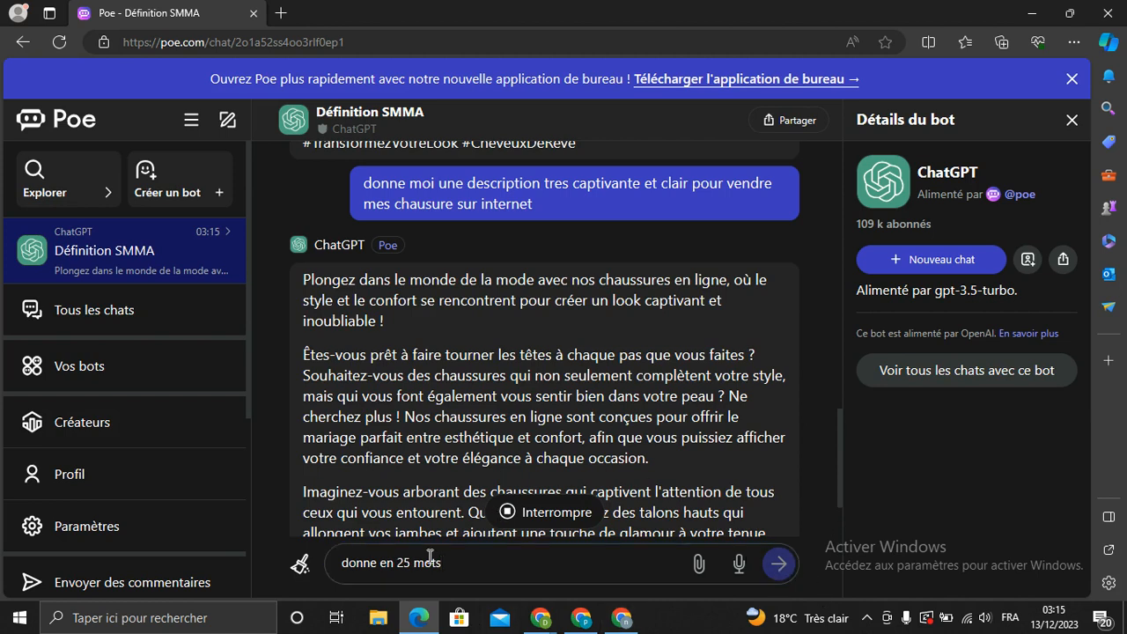
left_click(453, 564)
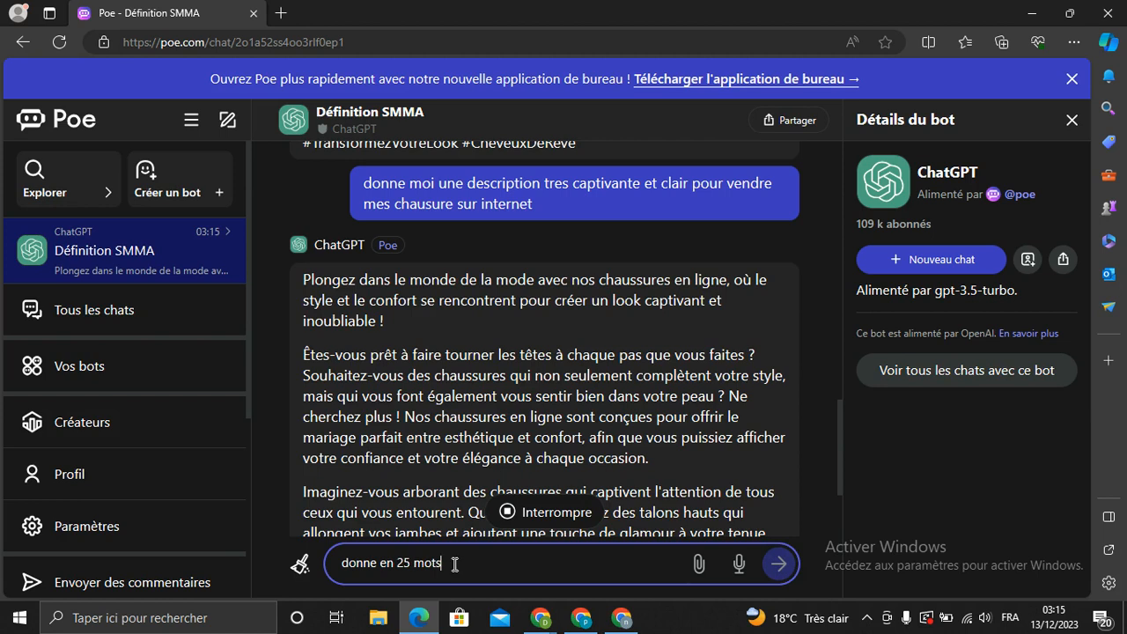
left_click(785, 566)
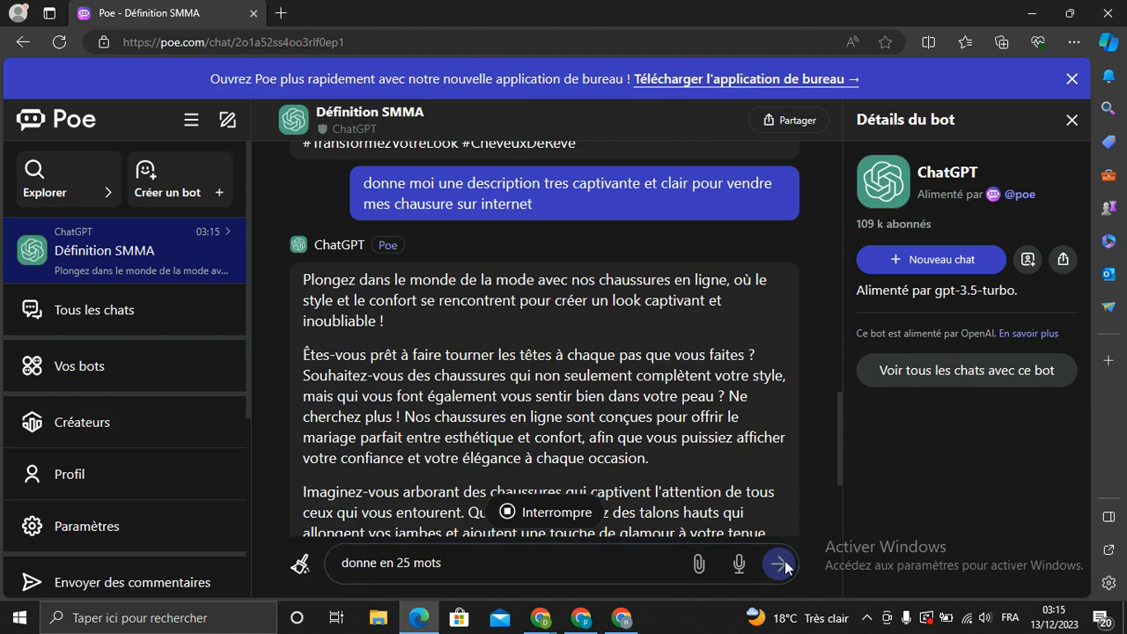
left_click(447, 564)
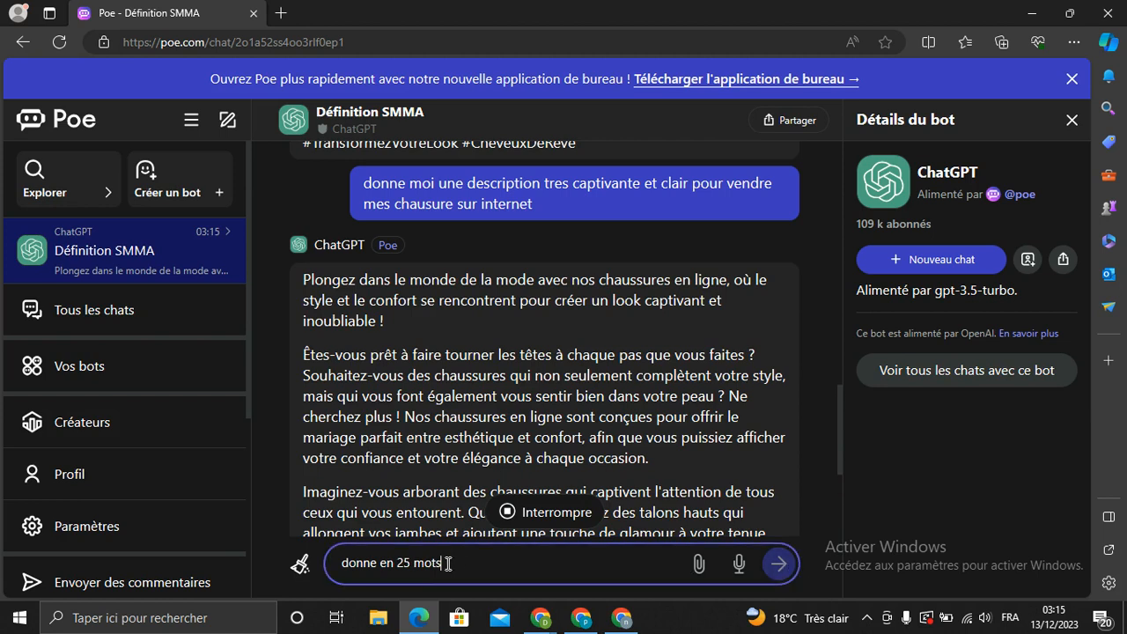
left_click_drag(440, 564, 335, 563)
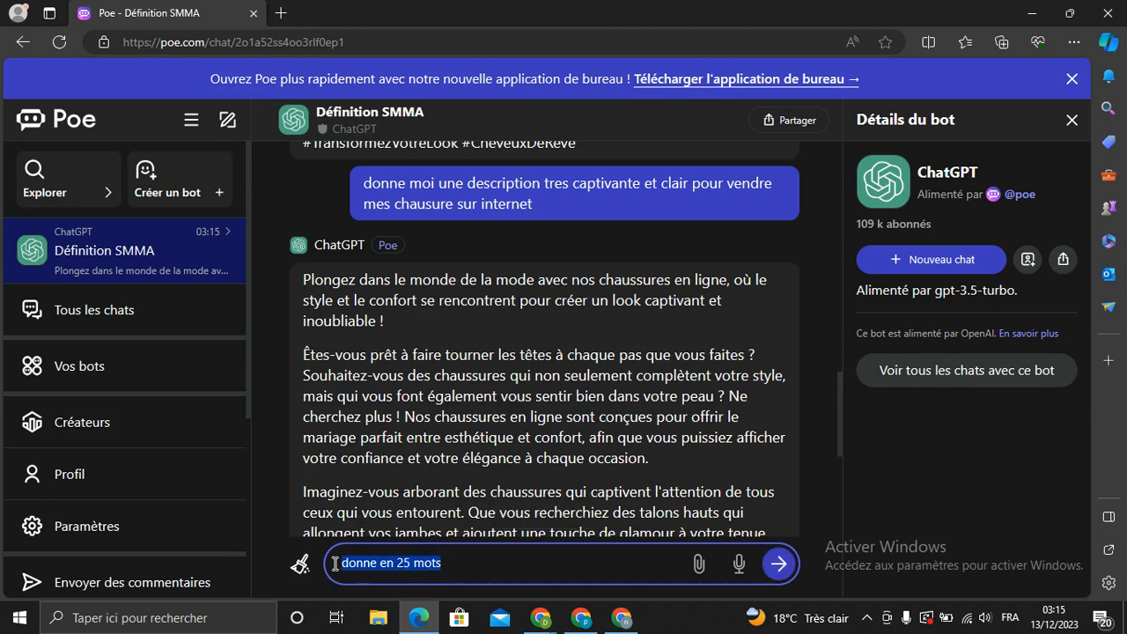
left_click(807, 474)
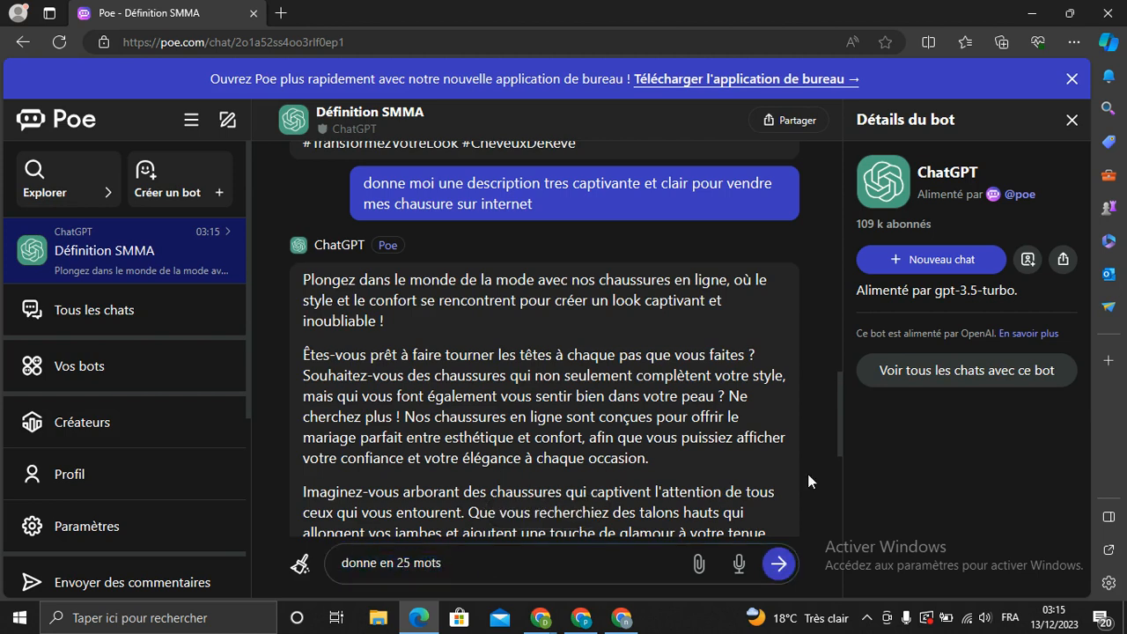
left_click_drag(839, 430, 842, 500)
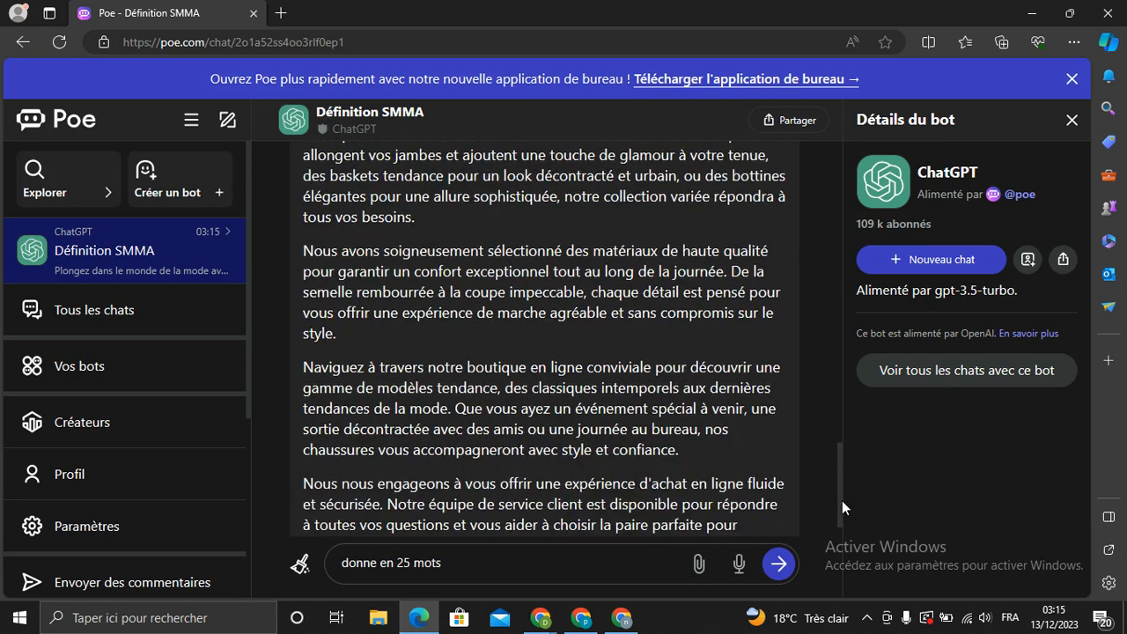
left_click(462, 559)
key("Return")
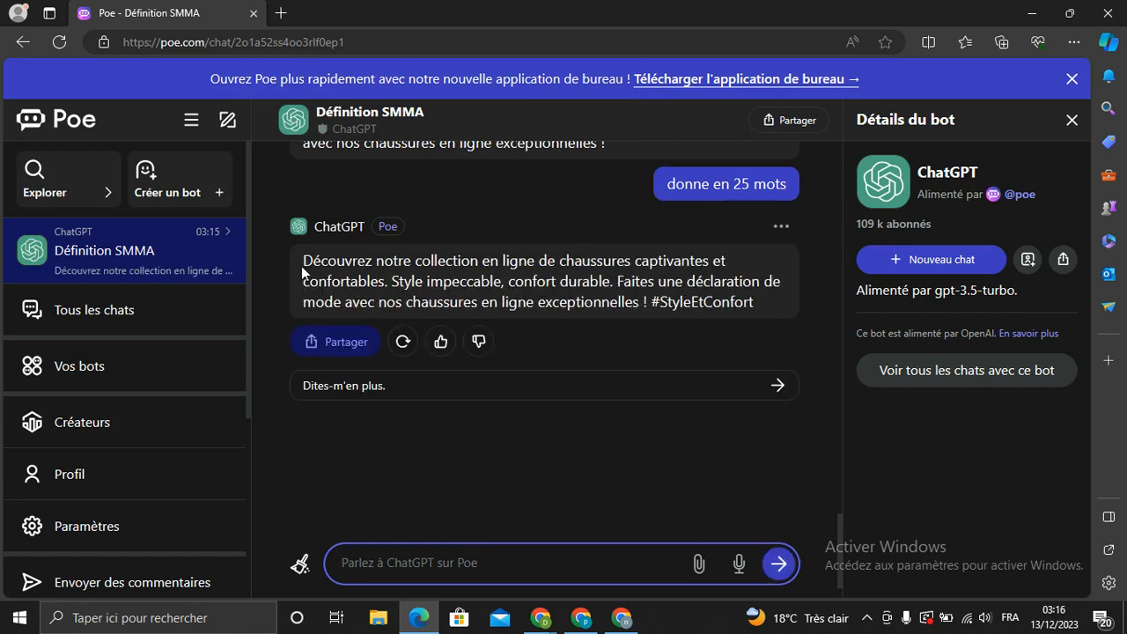
Copy the 25-word reply with Copier le message and return to the Ads Manager window
left_click_drag(303, 260, 723, 284)
left_click(651, 220)
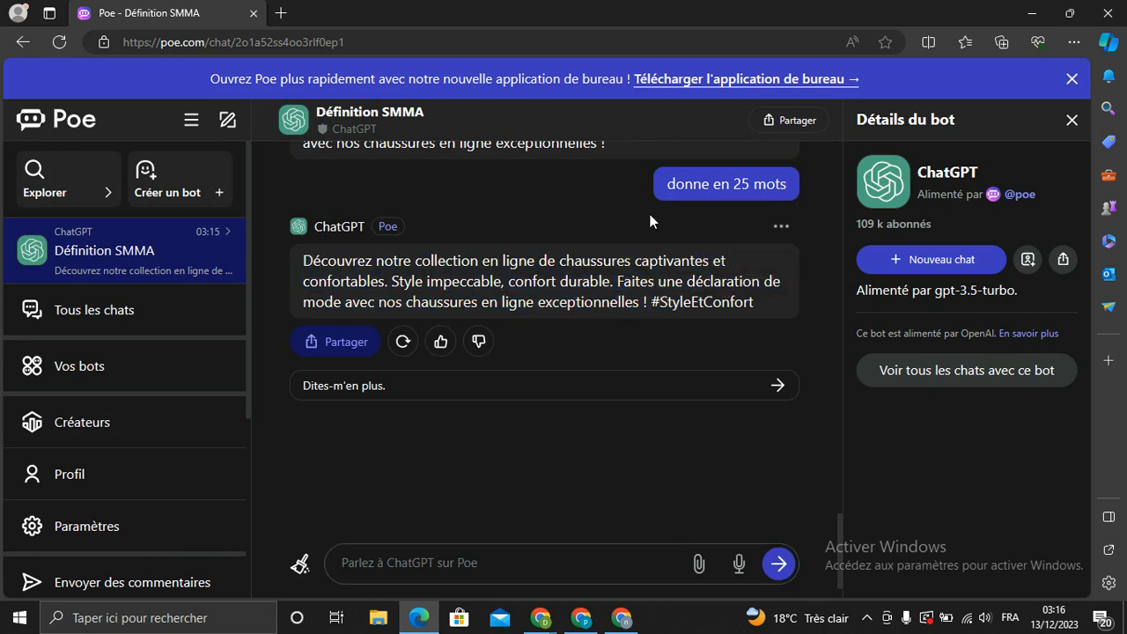
left_click(781, 229)
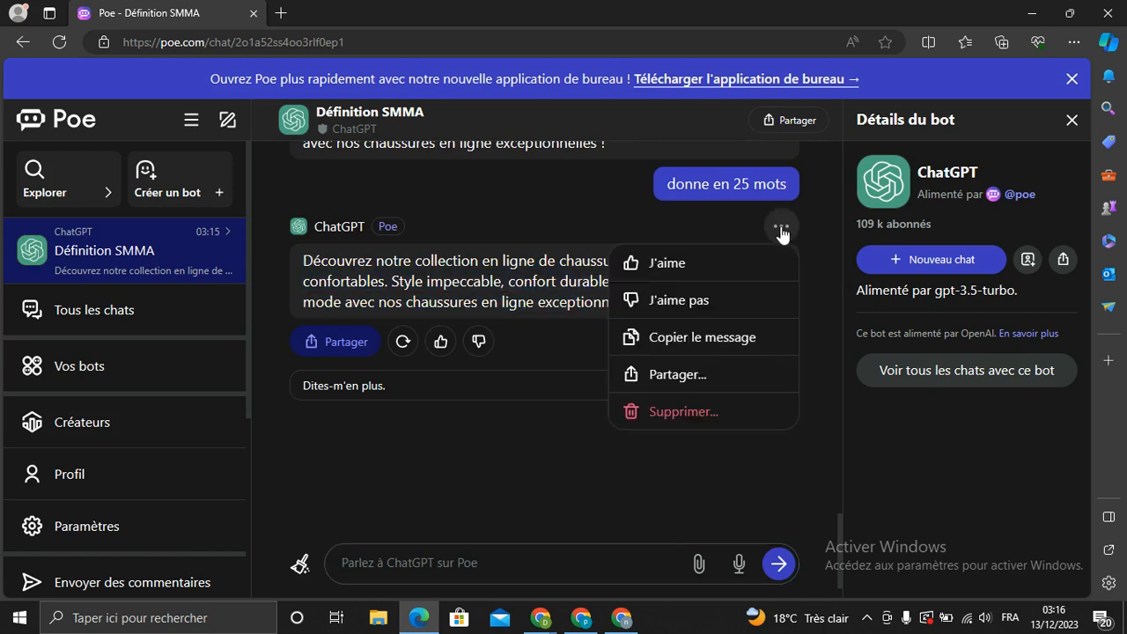
left_click(691, 352)
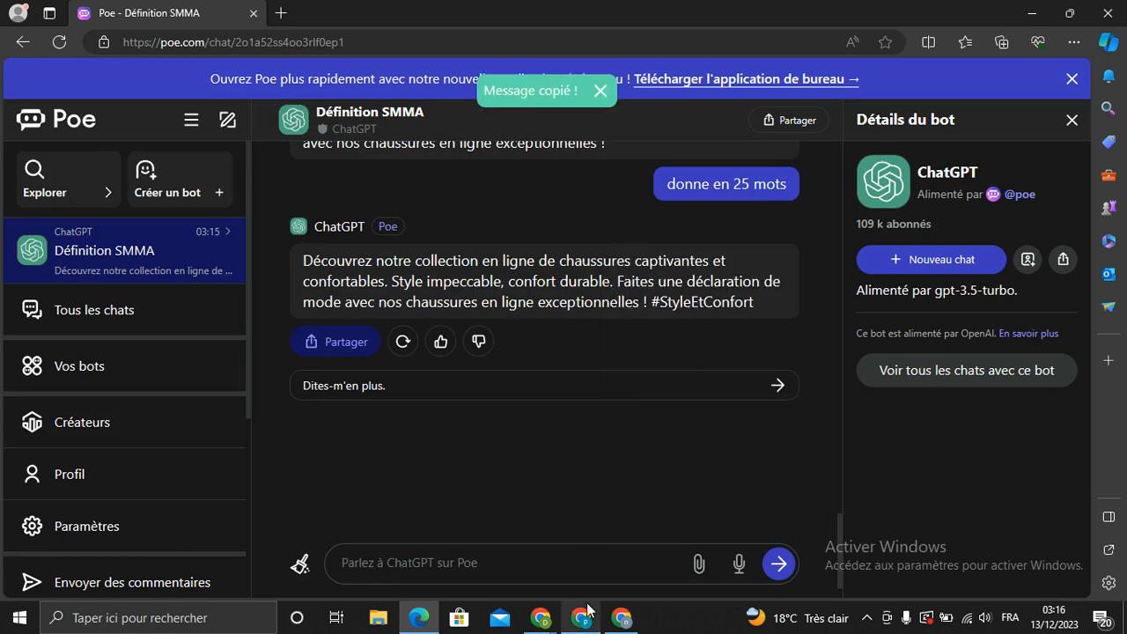
left_click(628, 616)
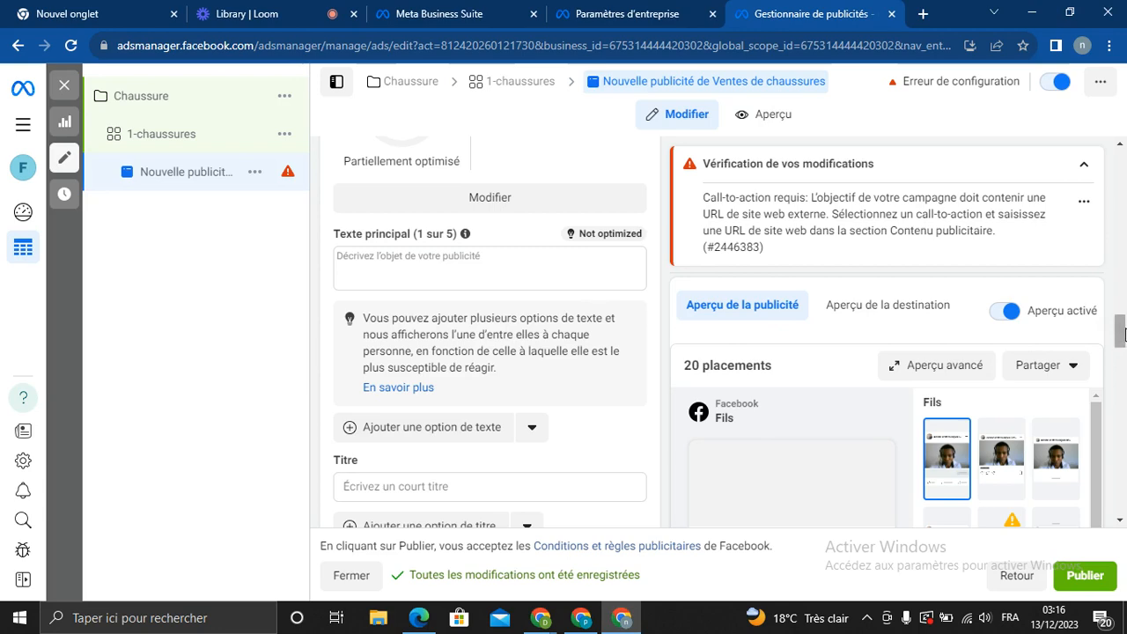
Scroll back to the top of the shoe ad form and load its Aperçu preview
mouse_move(1120, 339)
left_mouse_down()
mouse_move(1120, 308)
mouse_move(1120, 361)
left_mouse_up()
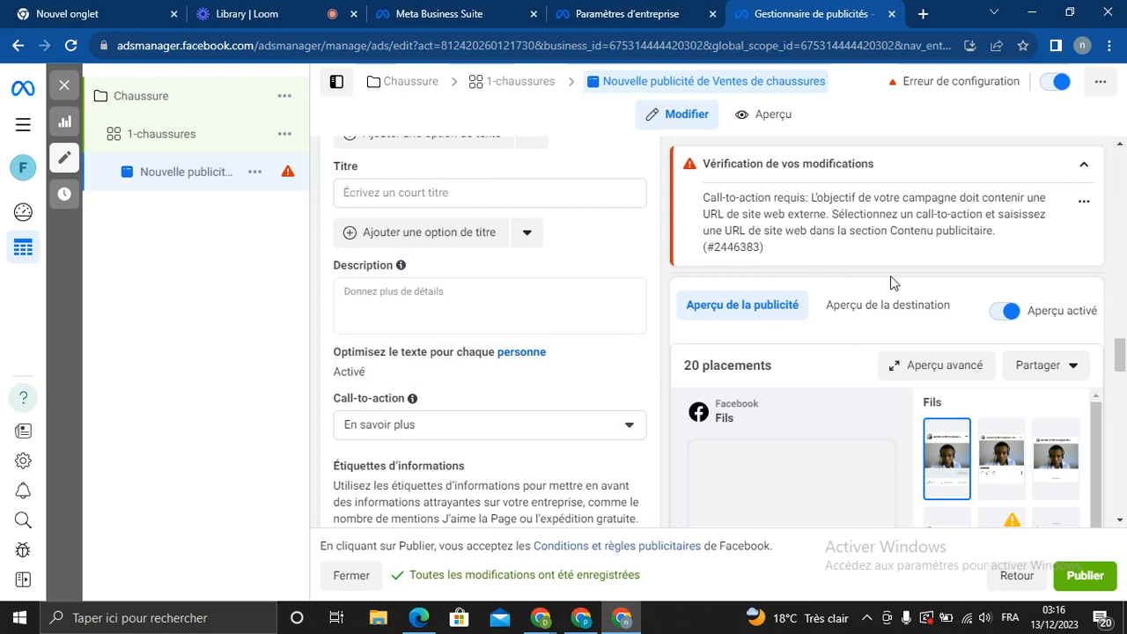
left_click_drag(1122, 365, 1121, 113)
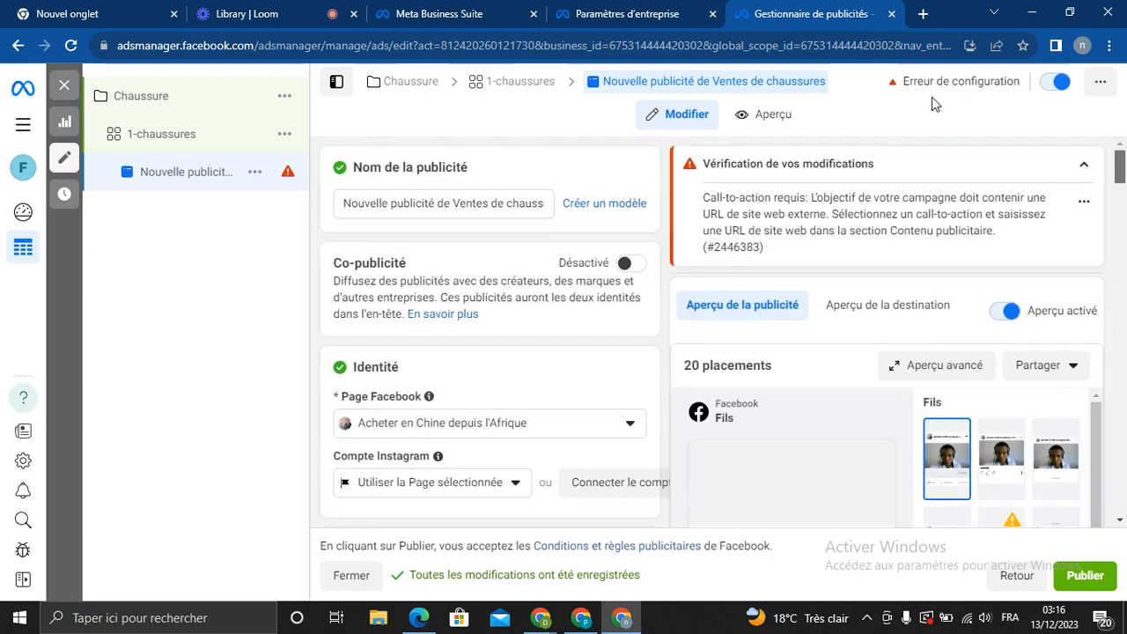
left_click(775, 122)
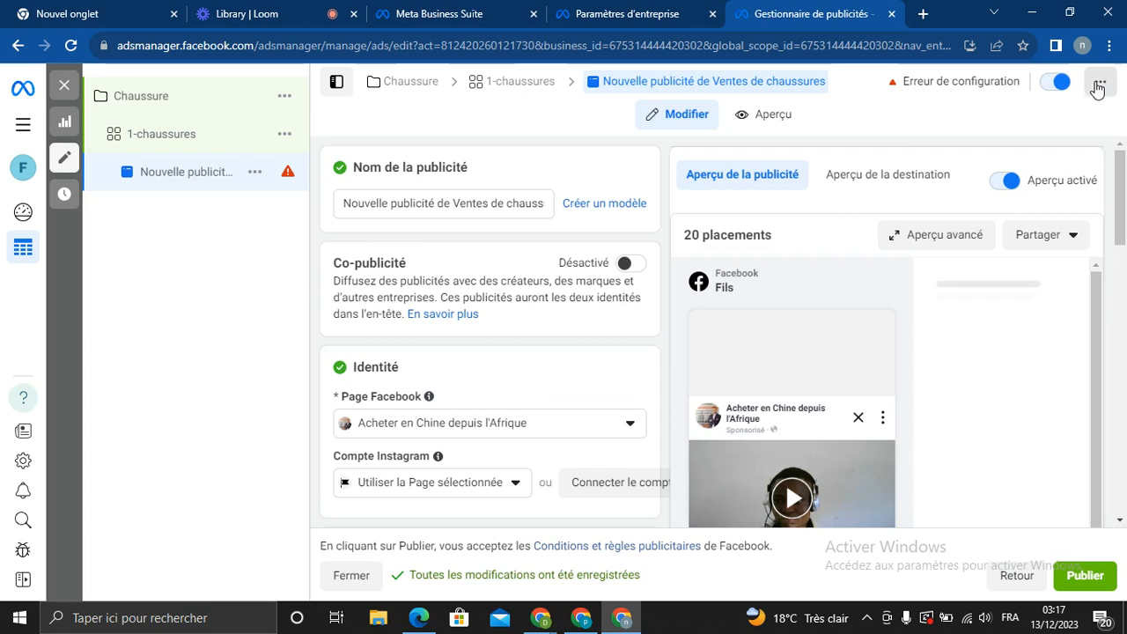
left_click(1097, 85)
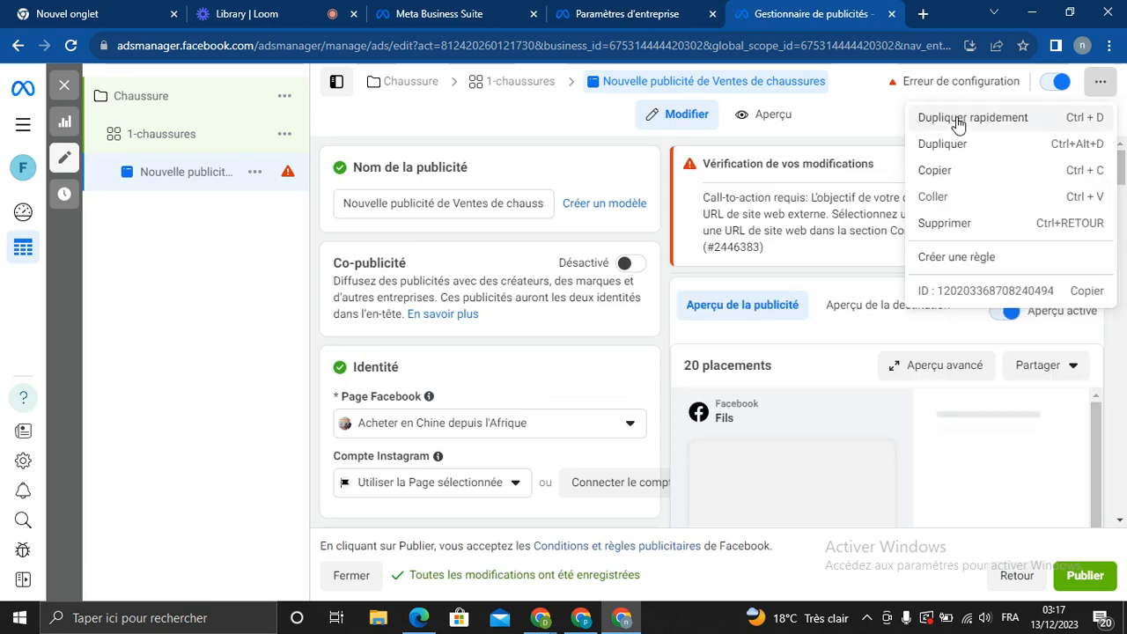
left_click(827, 109)
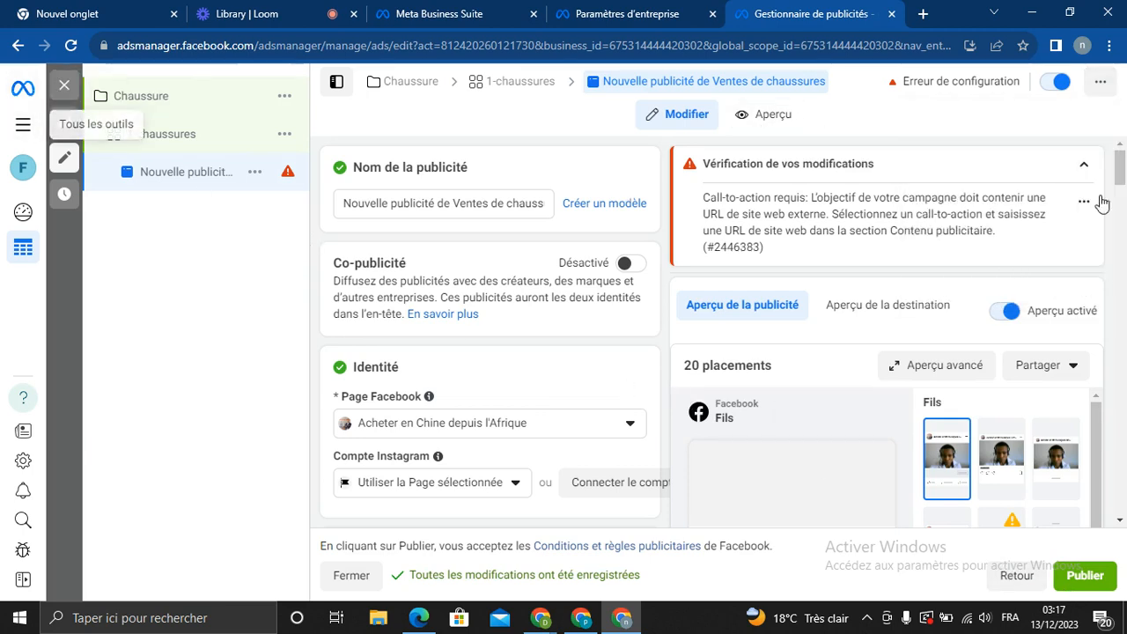
left_click_drag(1121, 176, 1120, 174)
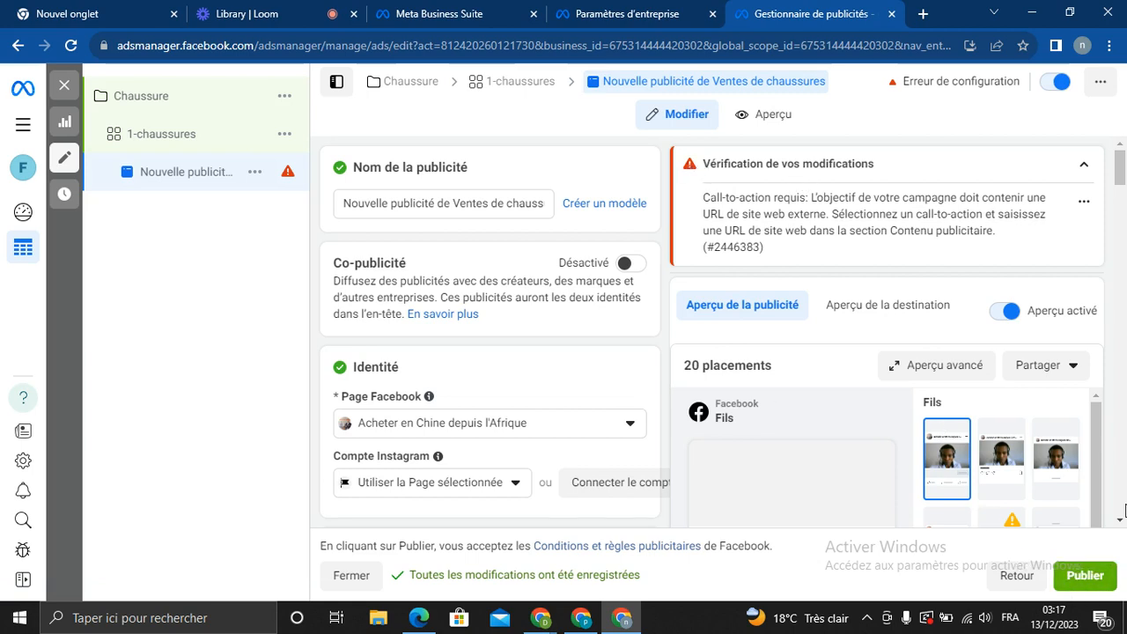
left_click_drag(1125, 182, 1116, 148)
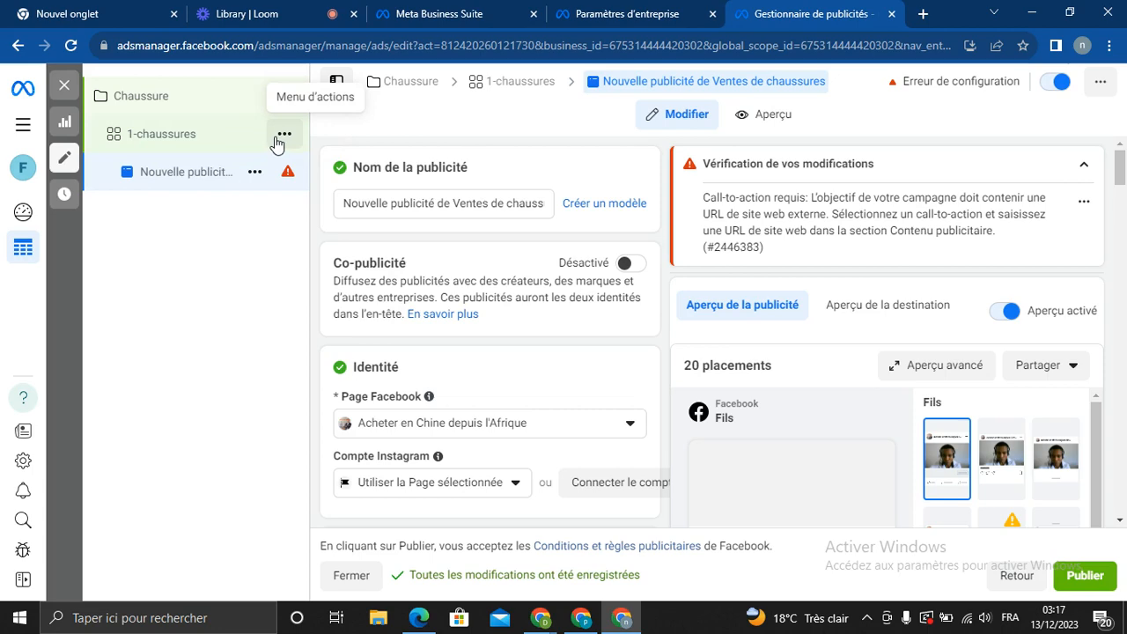
Duplicate the 1-chaussures ad set with Nombre de copies 2, then open the second copy's ad
right_click(275, 139)
left_click(221, 259)
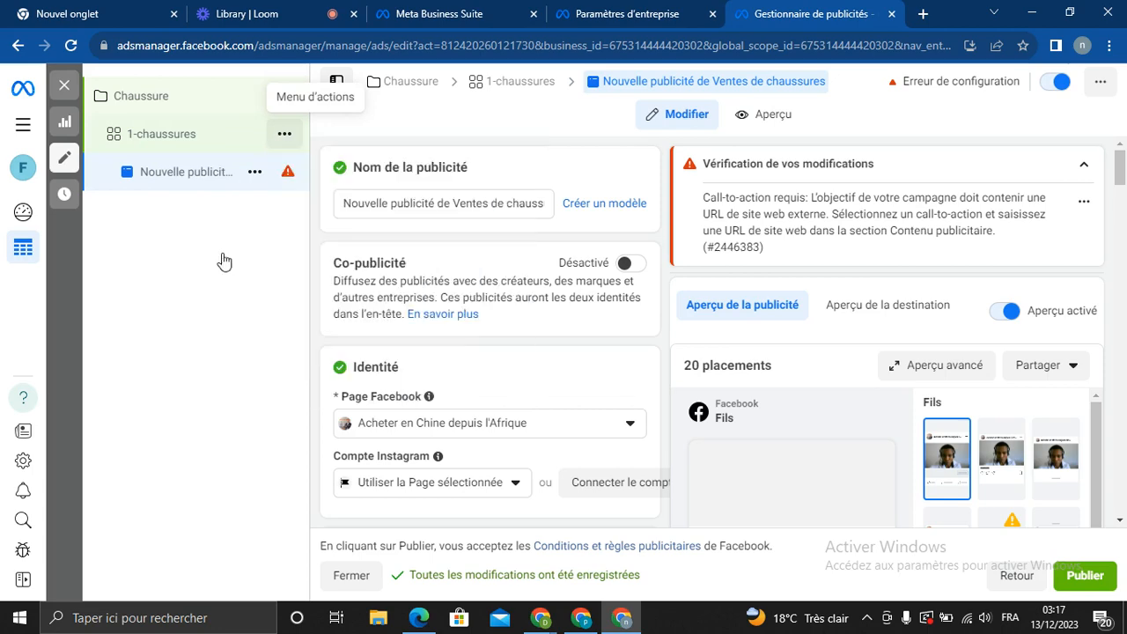
left_click(278, 136)
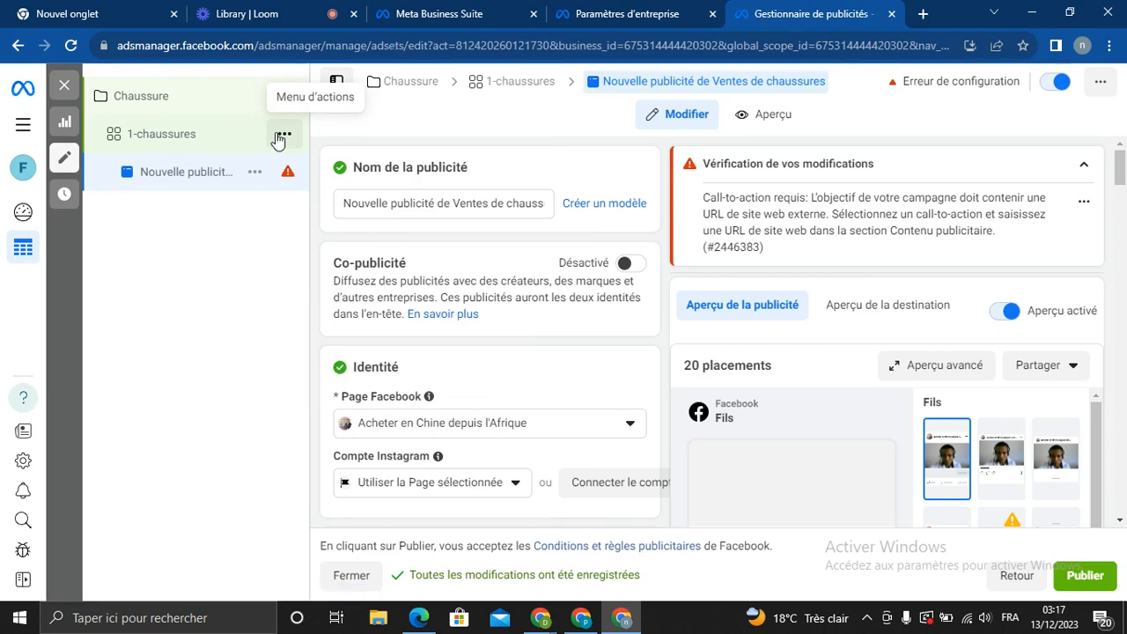
left_click(284, 136)
left_click(286, 138)
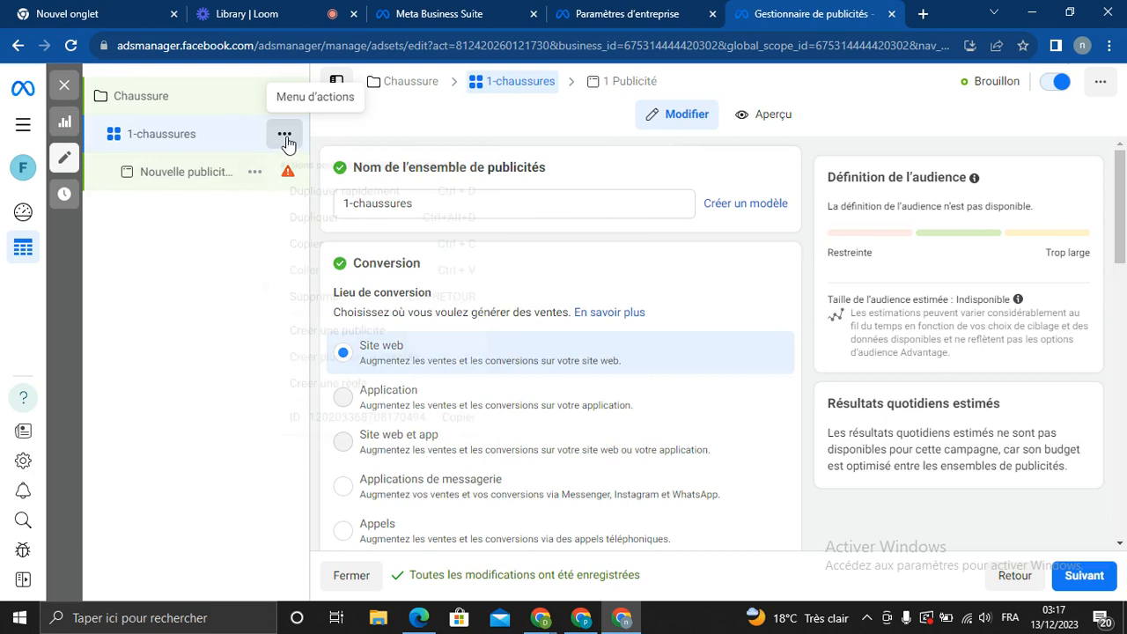
left_click(284, 136)
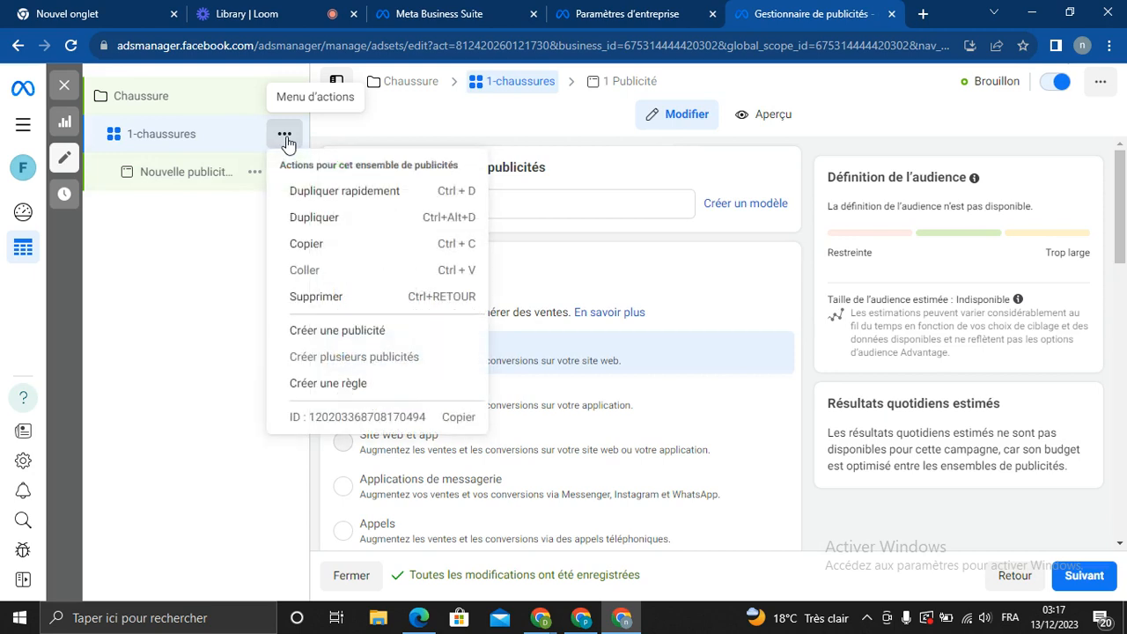
left_click(322, 219)
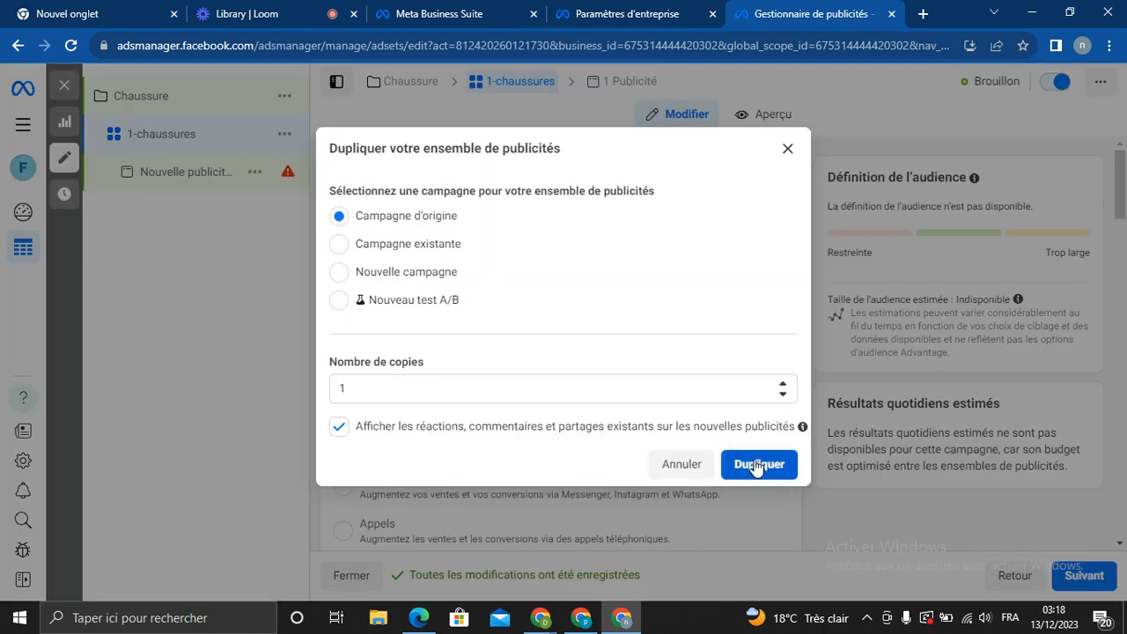
left_click(783, 384)
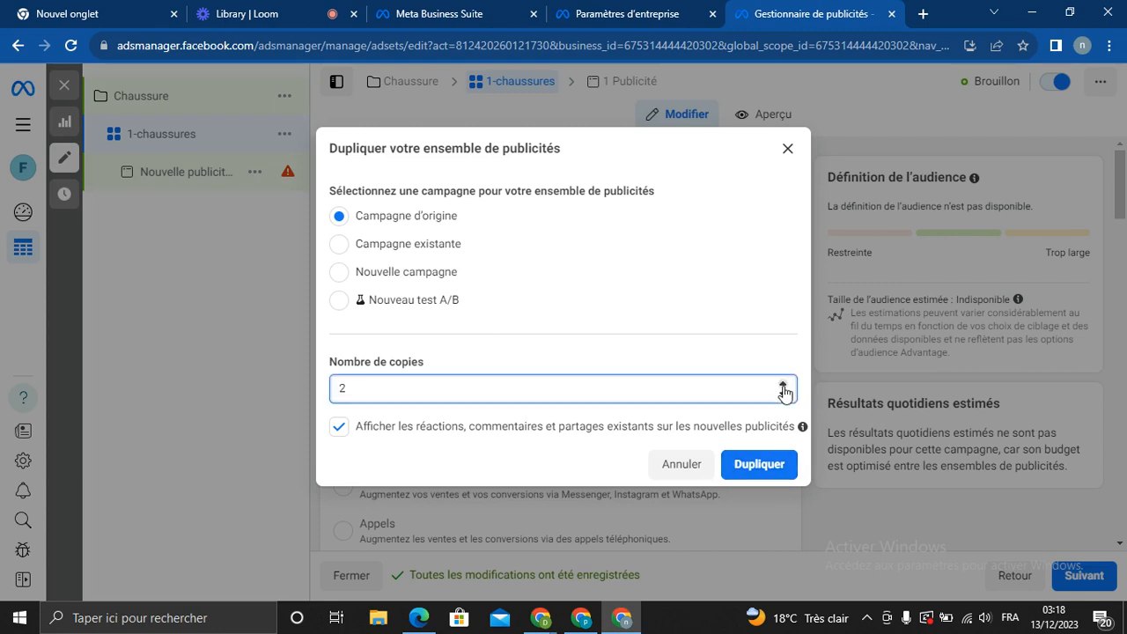
left_click(777, 467)
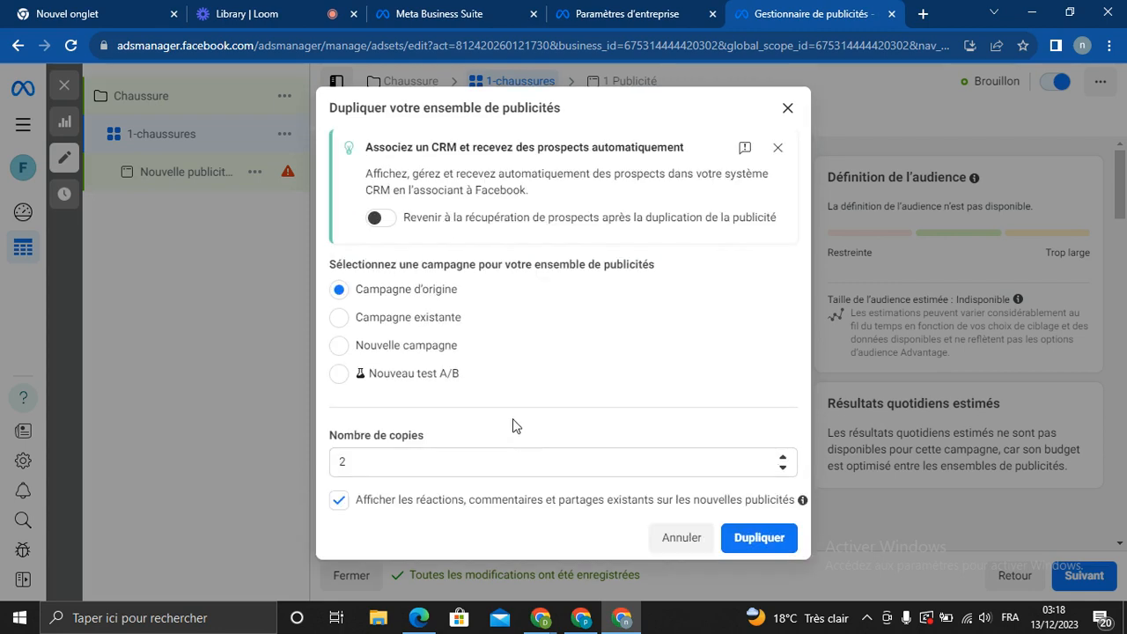
left_click(769, 540)
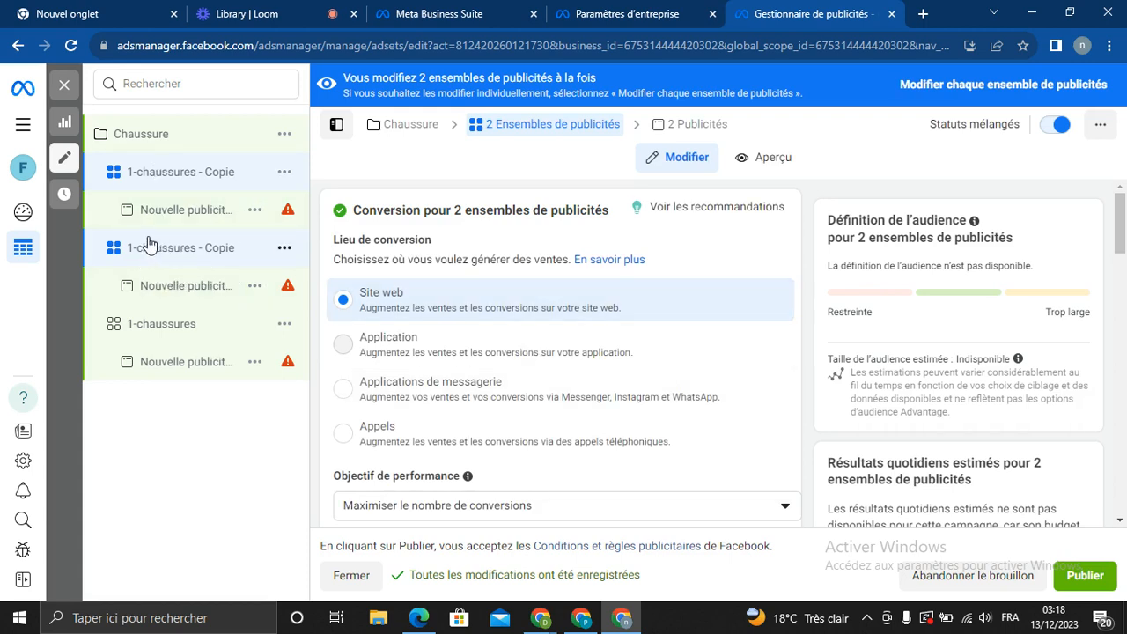
left_click(201, 288)
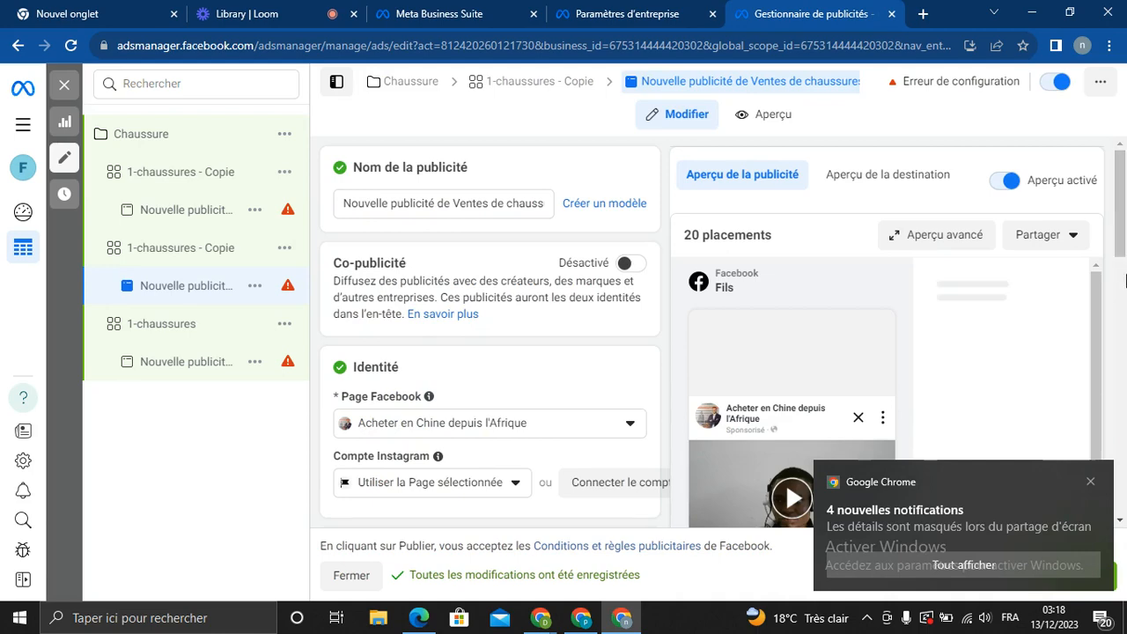
scroll(1116, 230, "down", 2)
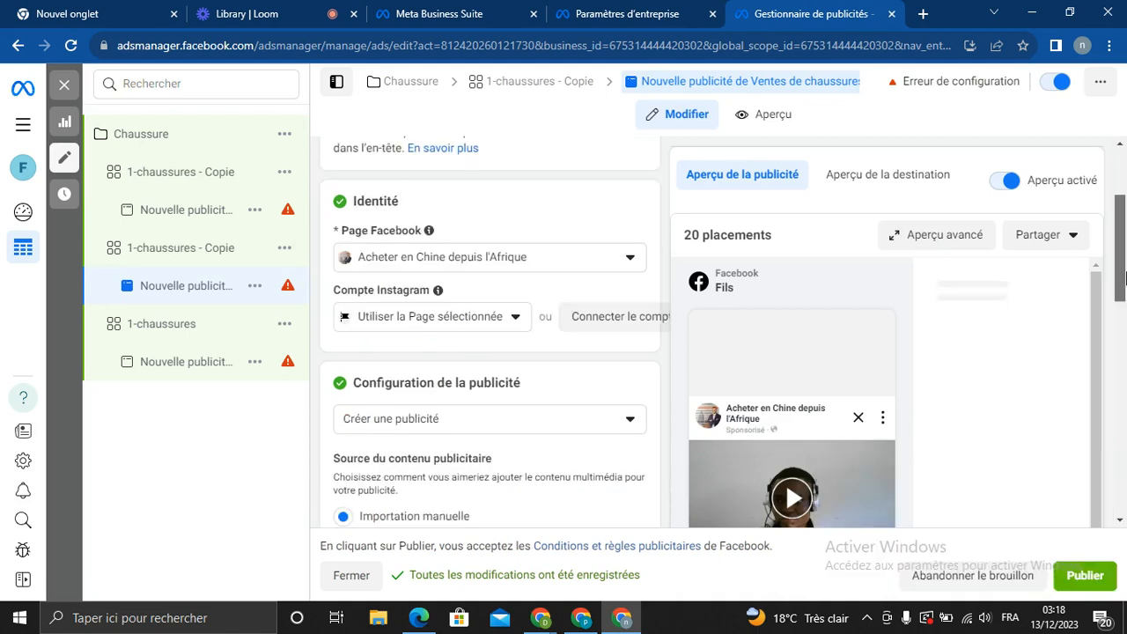
scroll(1125, 325, "down", 5)
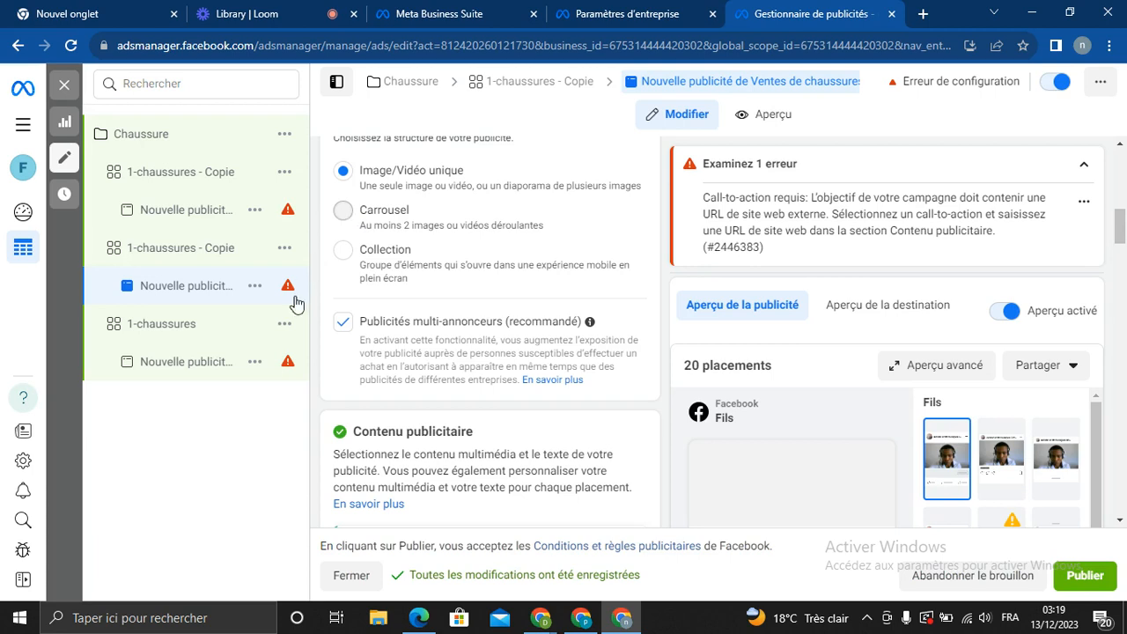
left_click(344, 212)
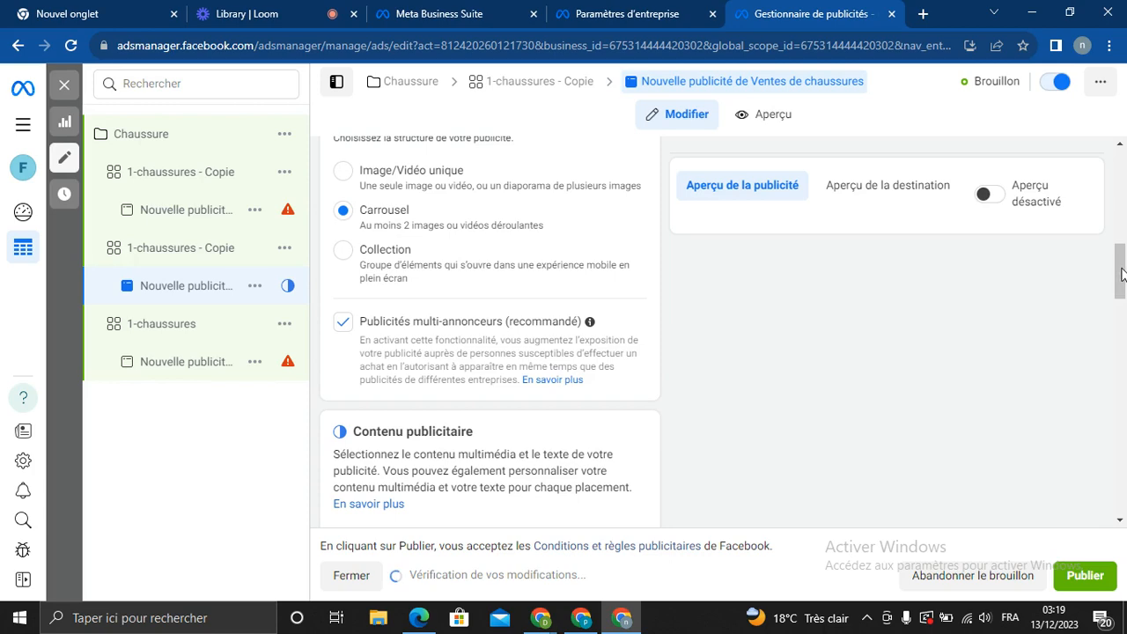
scroll(1122, 274, "down", 1)
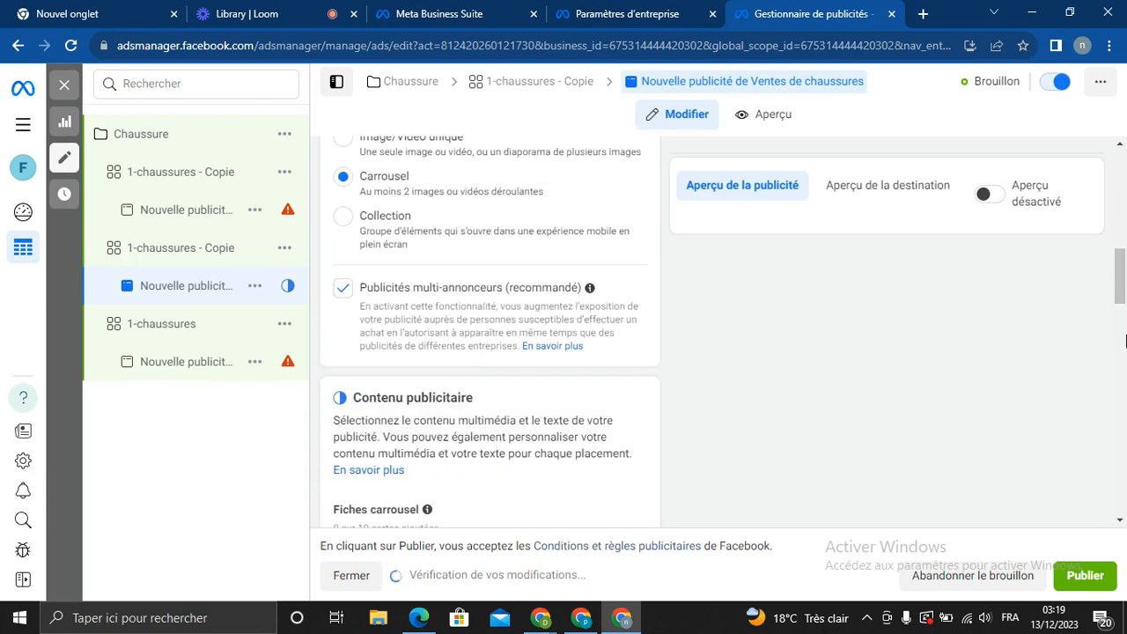
left_click_drag(1125, 341, 1120, 199)
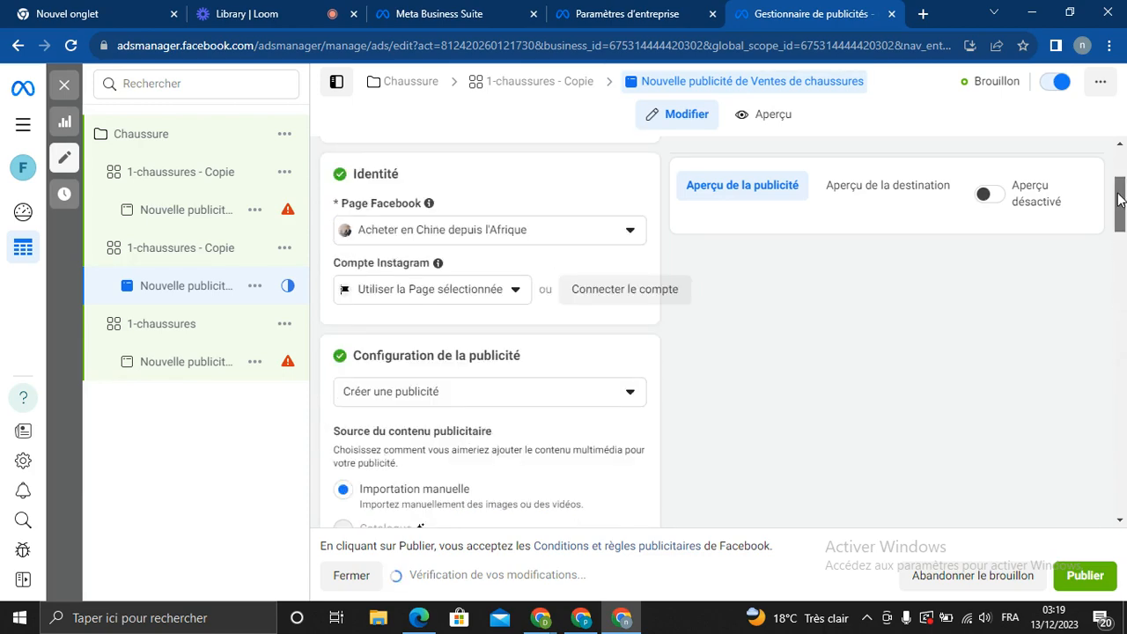
left_click_drag(1125, 257, 1124, 327)
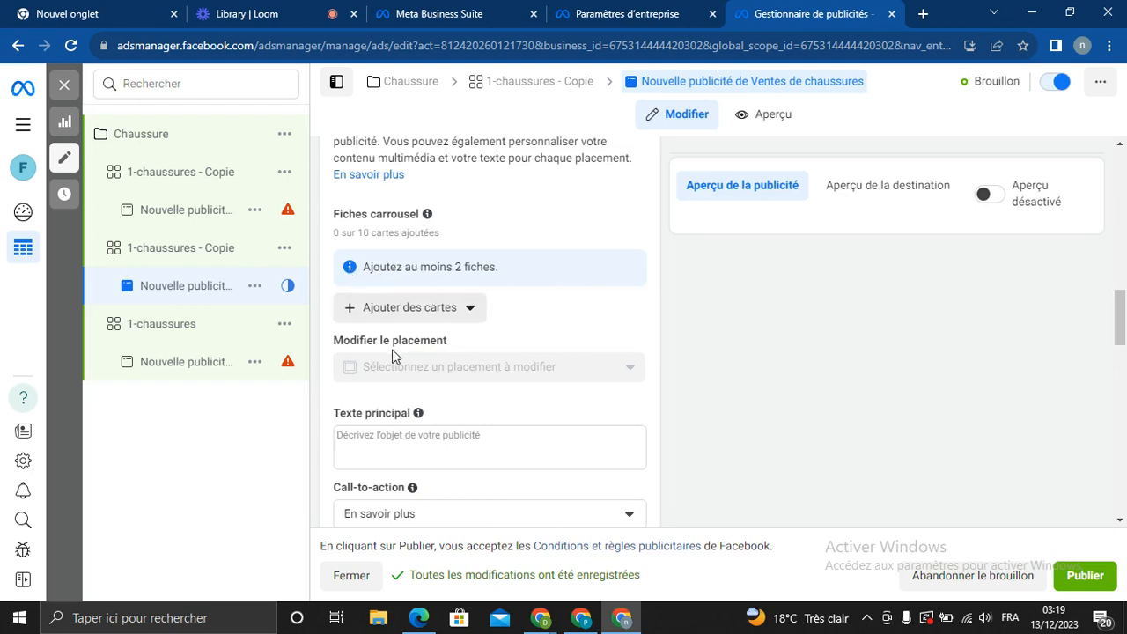
left_click(422, 304)
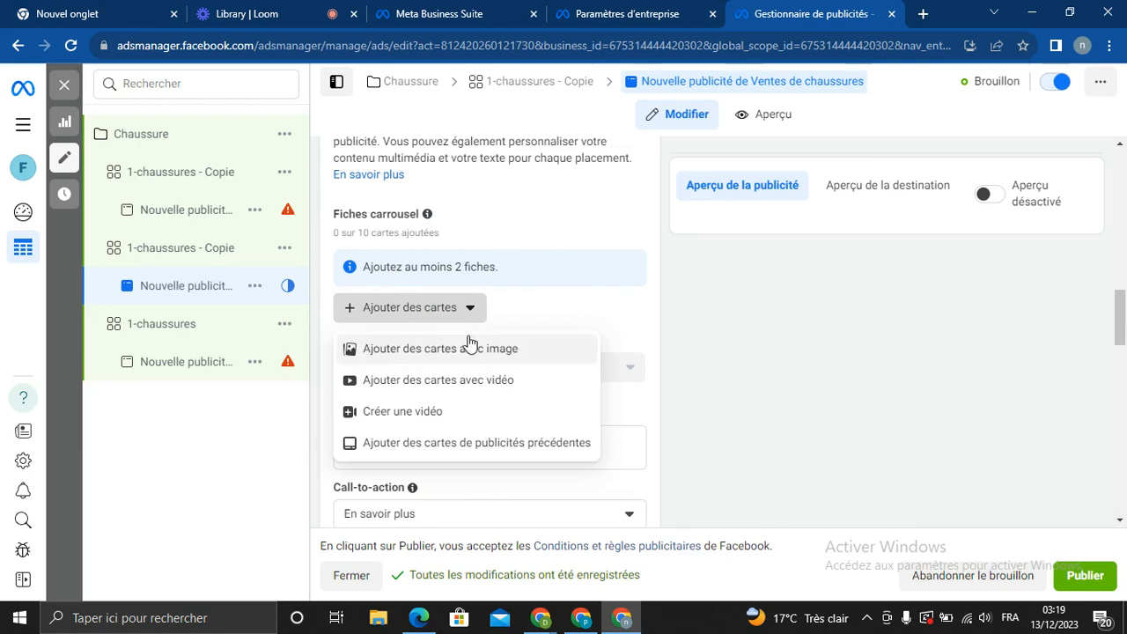
left_click(591, 299)
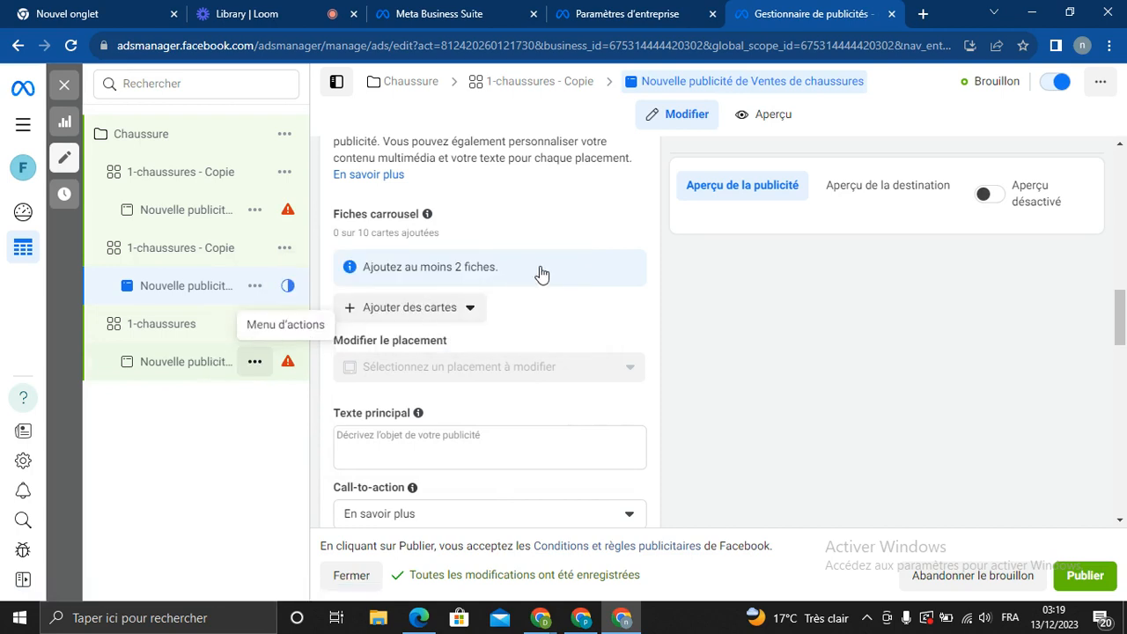
Open the original 1-chaussures 'Nouvelle publicité' and scroll to its video content and 20 placements
left_click(156, 374)
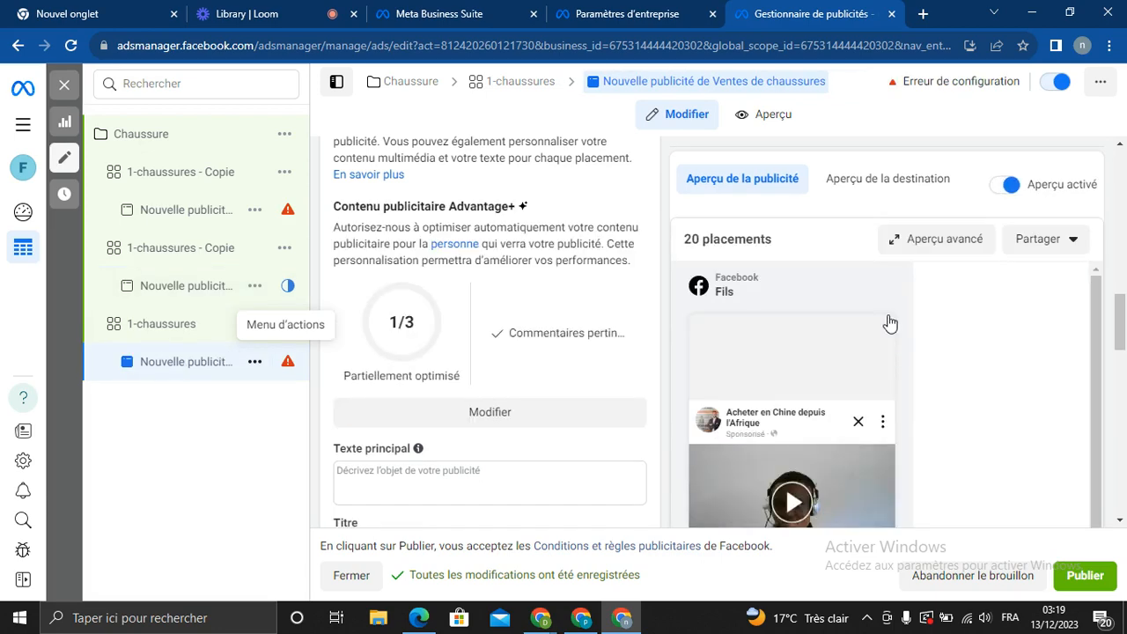
left_click(1125, 369)
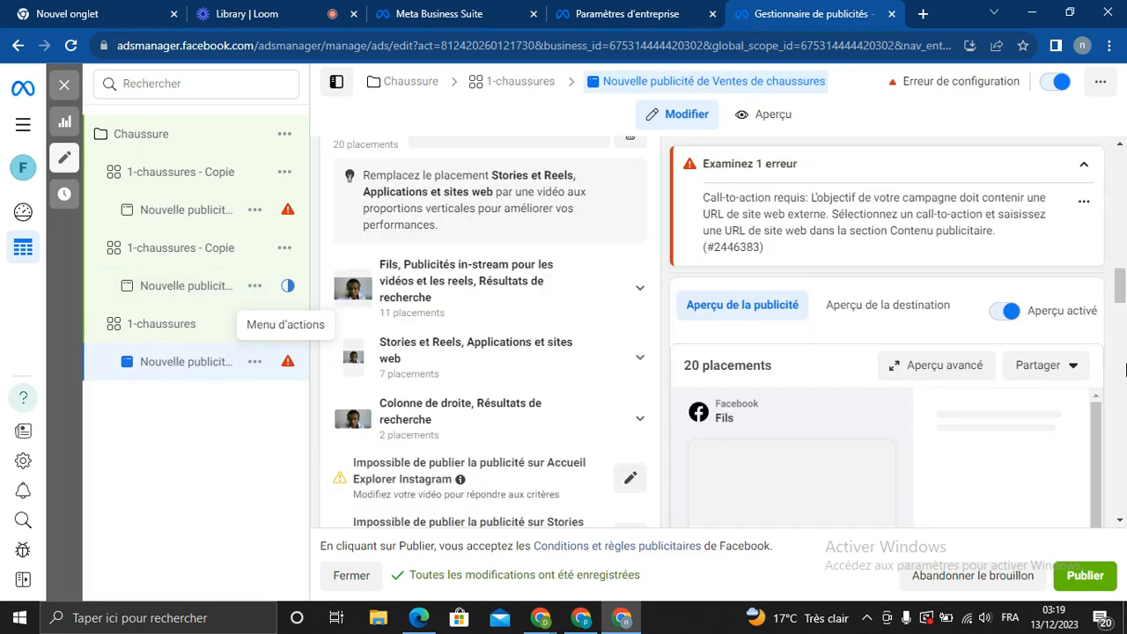
left_click(1122, 315)
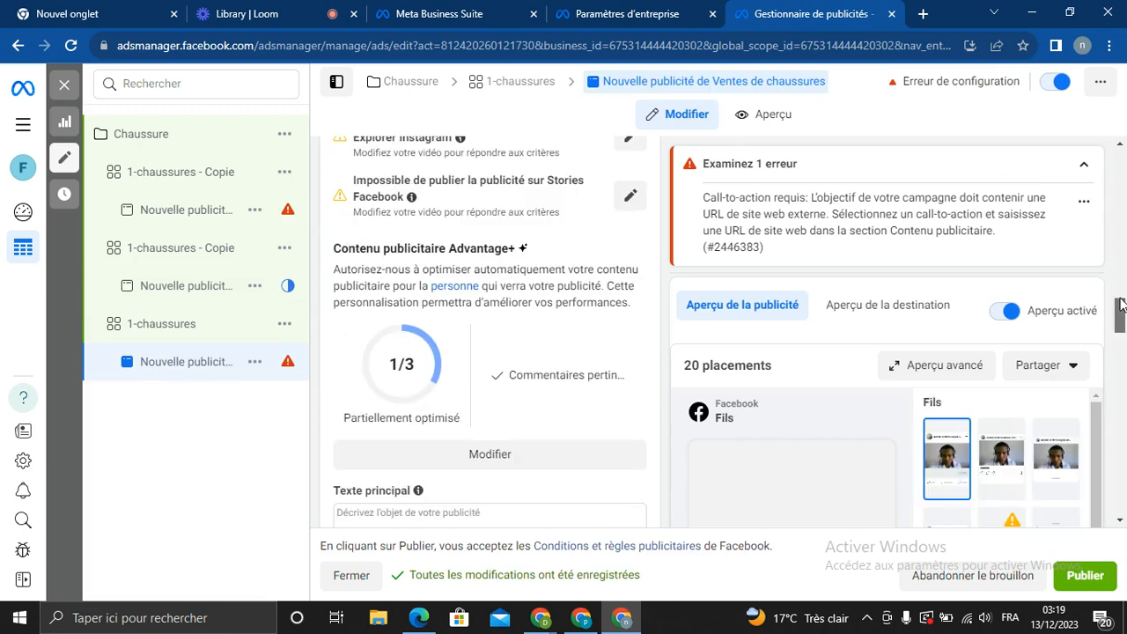
left_click_drag(1120, 304, 1115, 231)
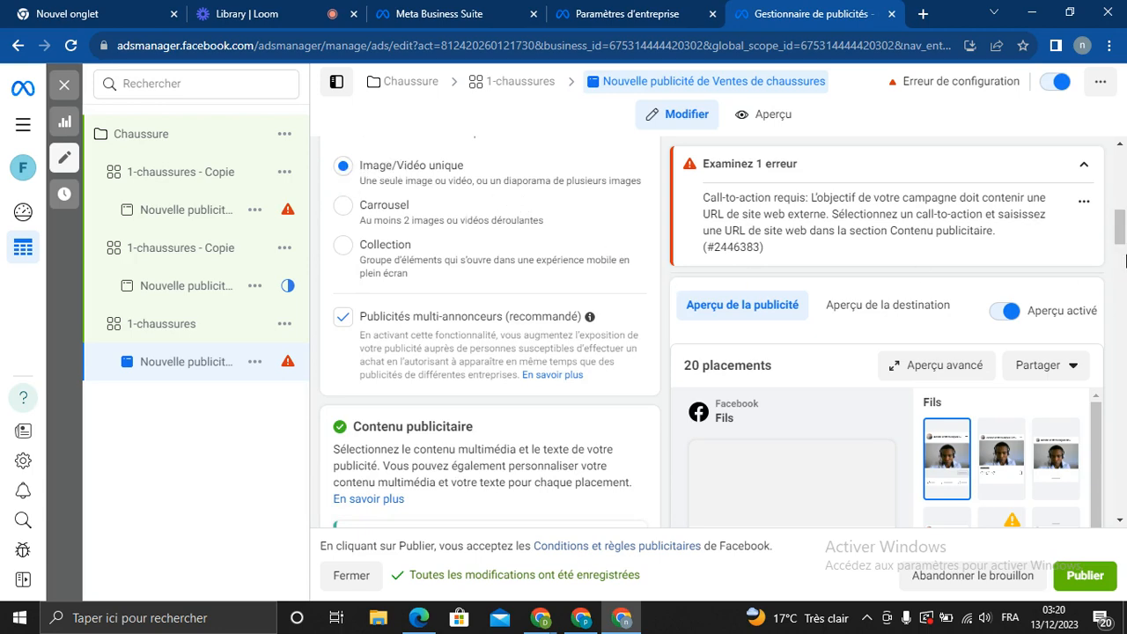
left_click_drag(1124, 251, 1119, 275)
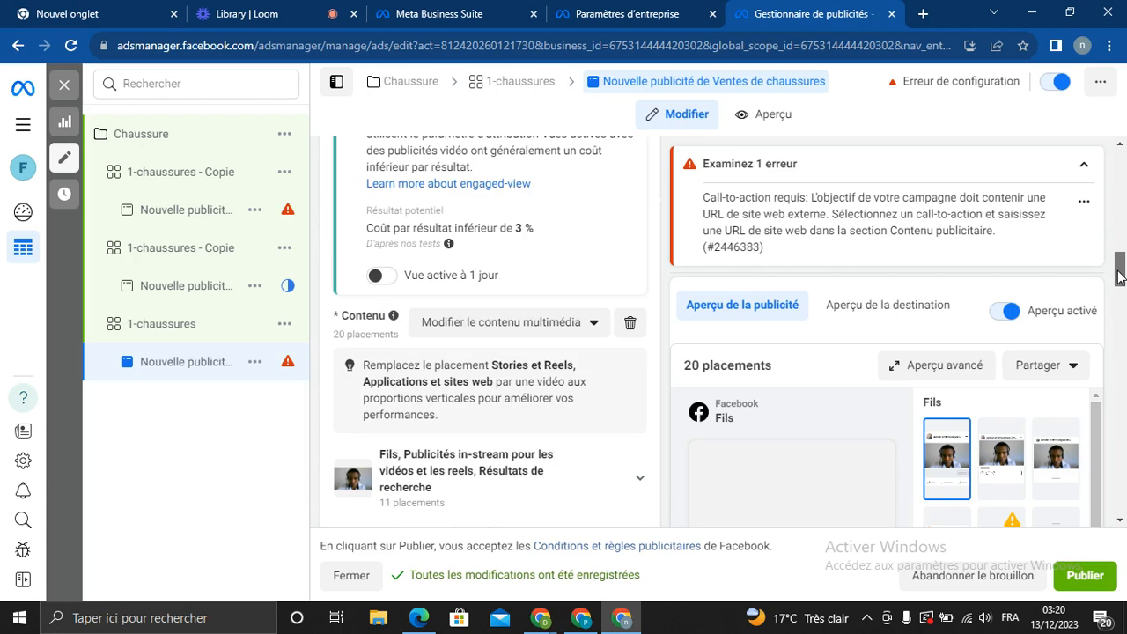
left_click(538, 334)
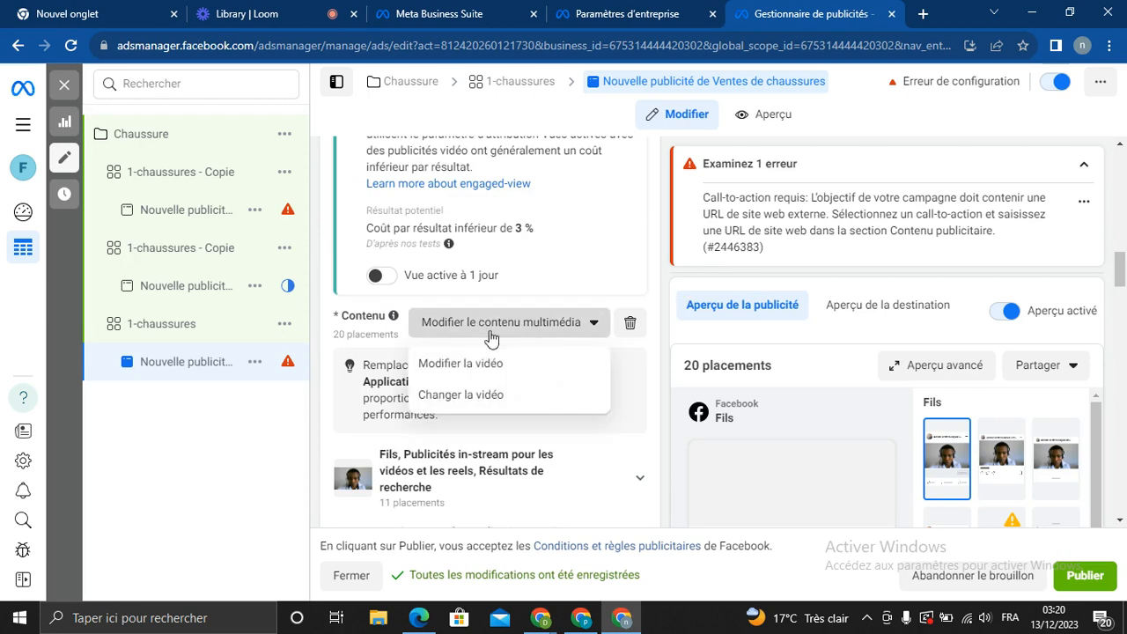
left_click(481, 394)
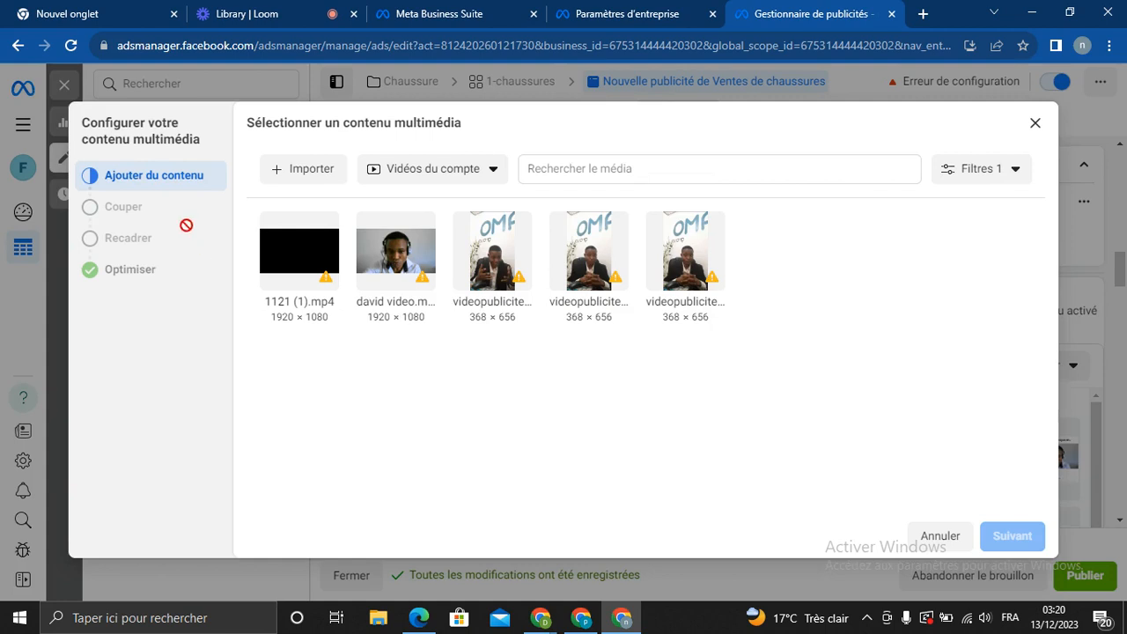
left_click(299, 172)
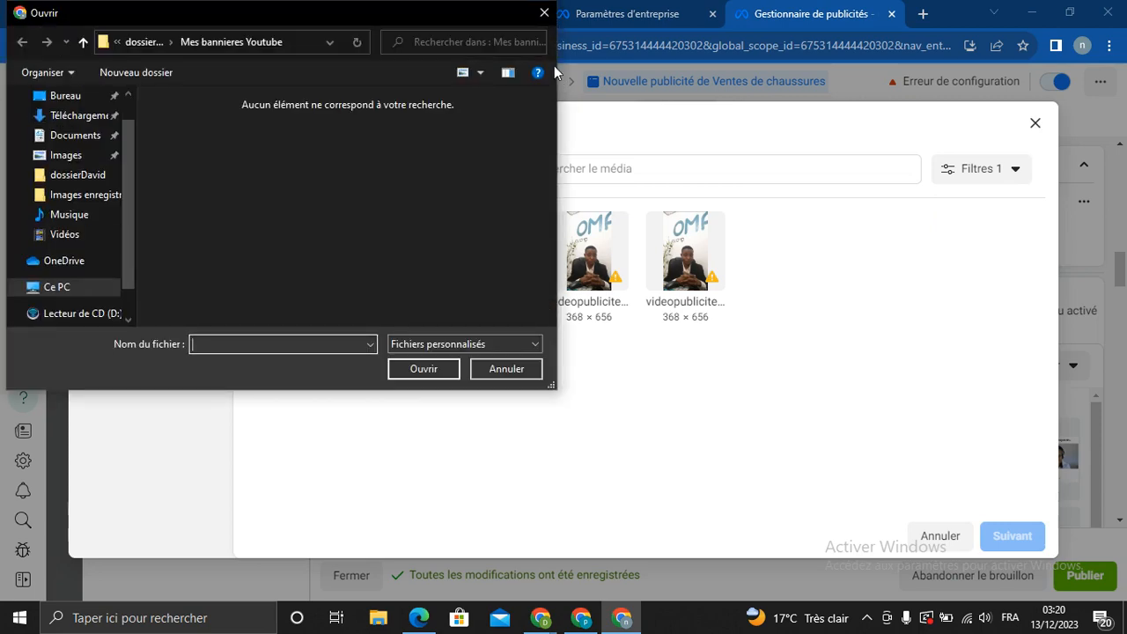
left_click(544, 13)
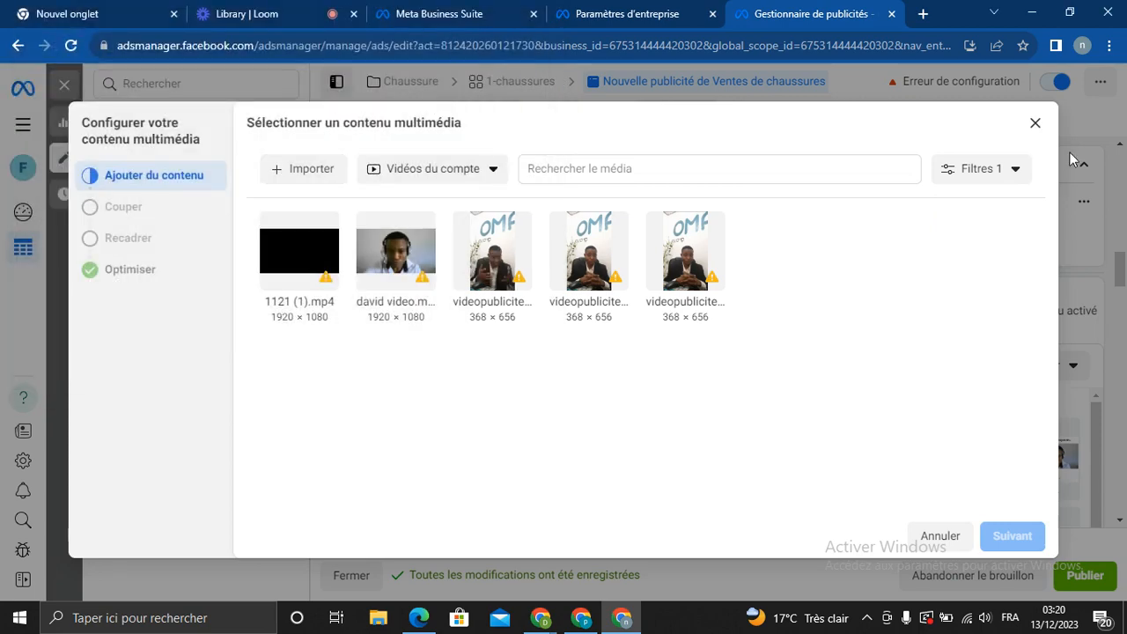
left_click(1034, 122)
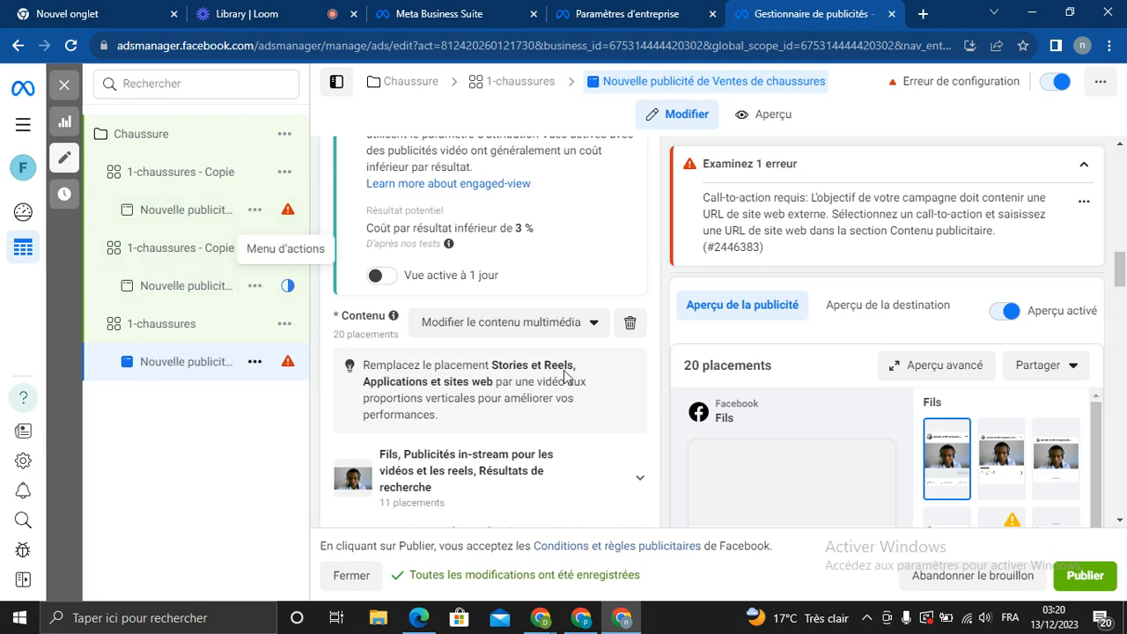
mouse_move(1120, 280)
left_mouse_down()
mouse_move(1120, 256)
mouse_move(1118, 268)
left_mouse_up()
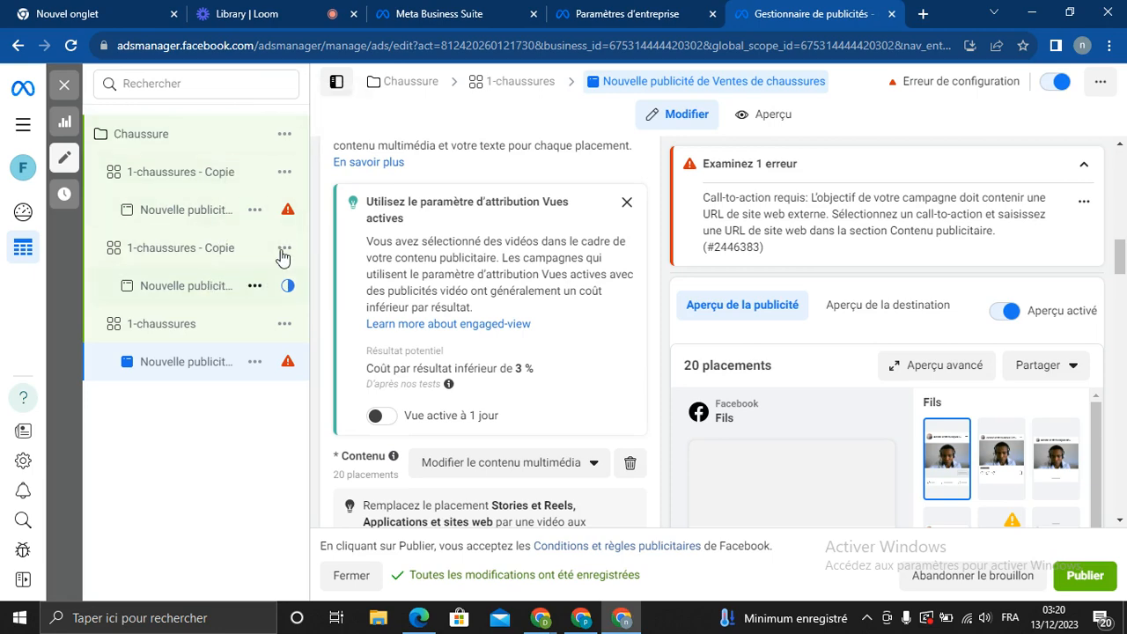
left_click_drag(1121, 262, 1072, 625)
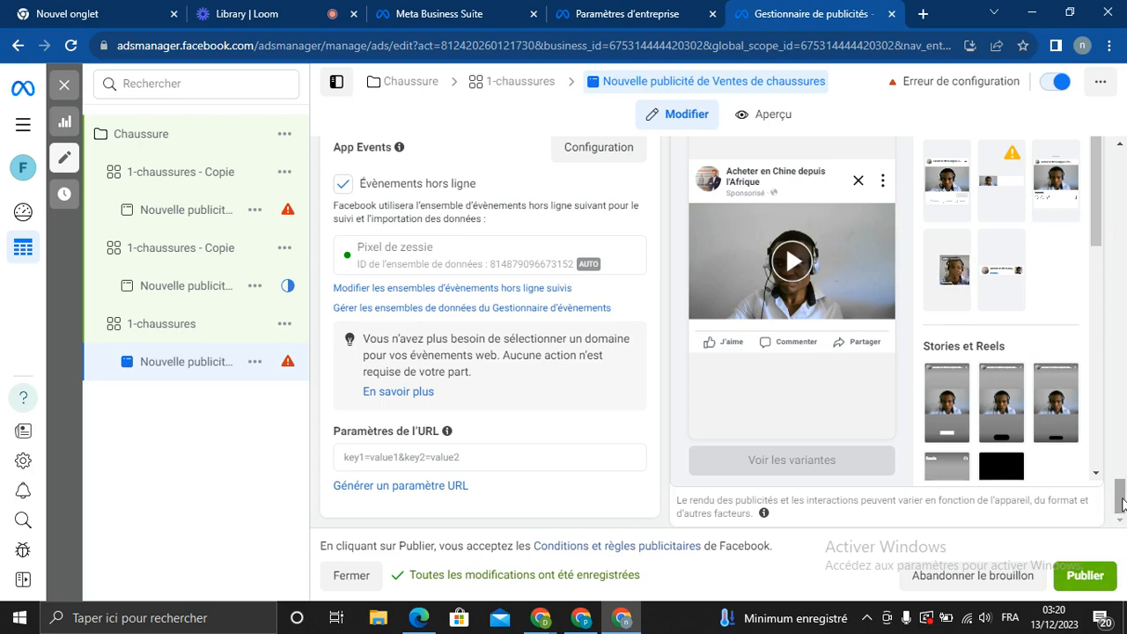
left_click_drag(1123, 503, 1119, 374)
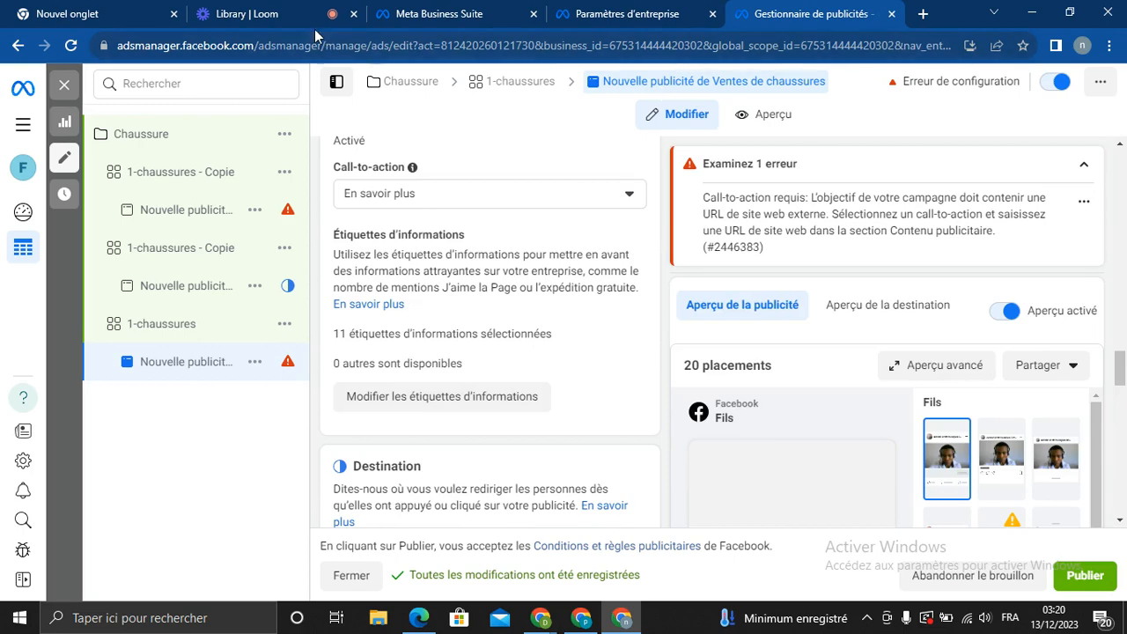
left_click(256, 22)
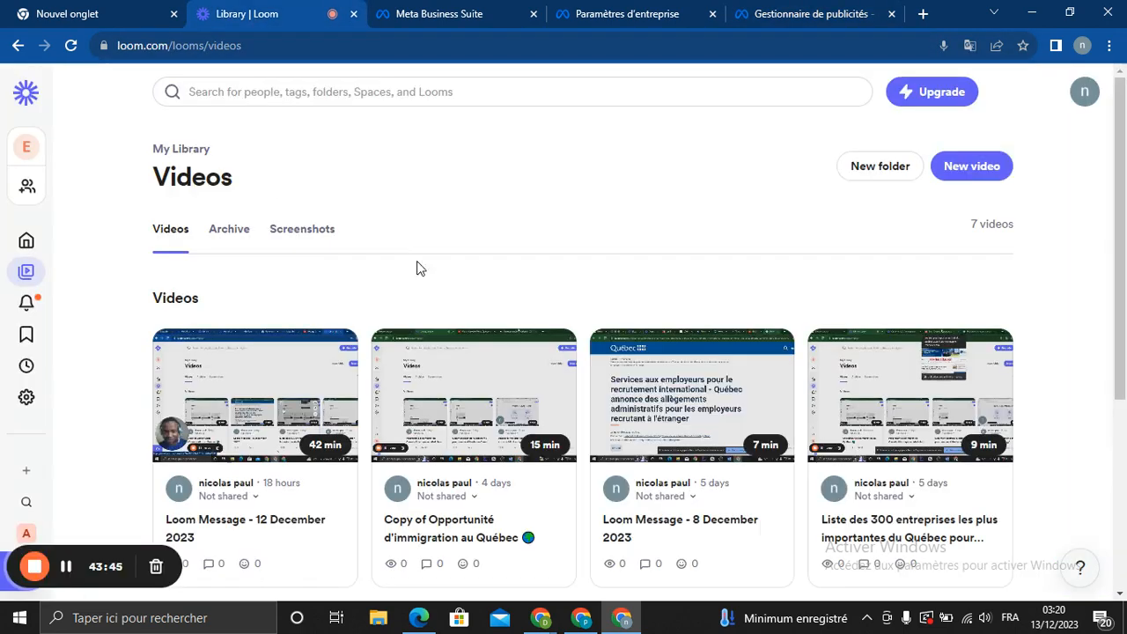
left_click(627, 13)
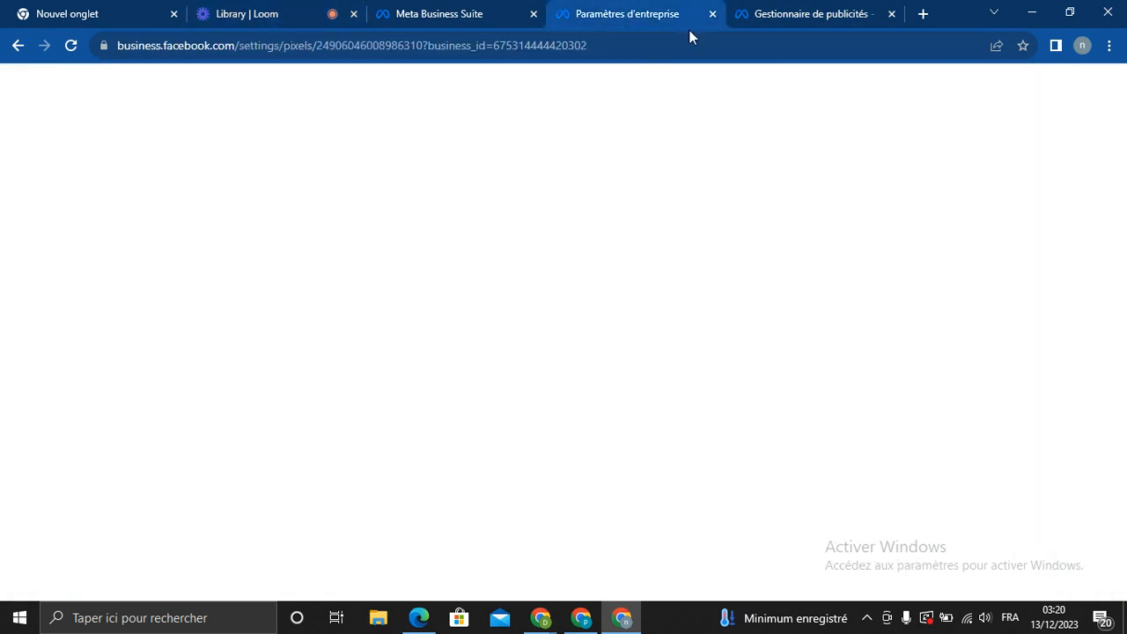
left_click(818, 18)
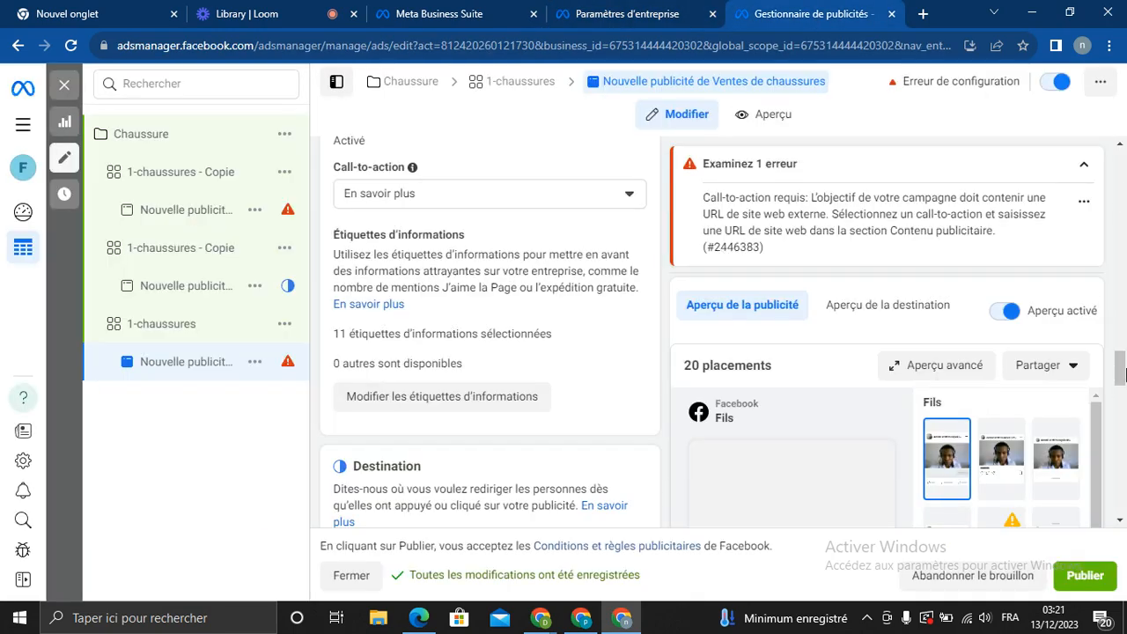
left_click_drag(1123, 372, 1122, 172)
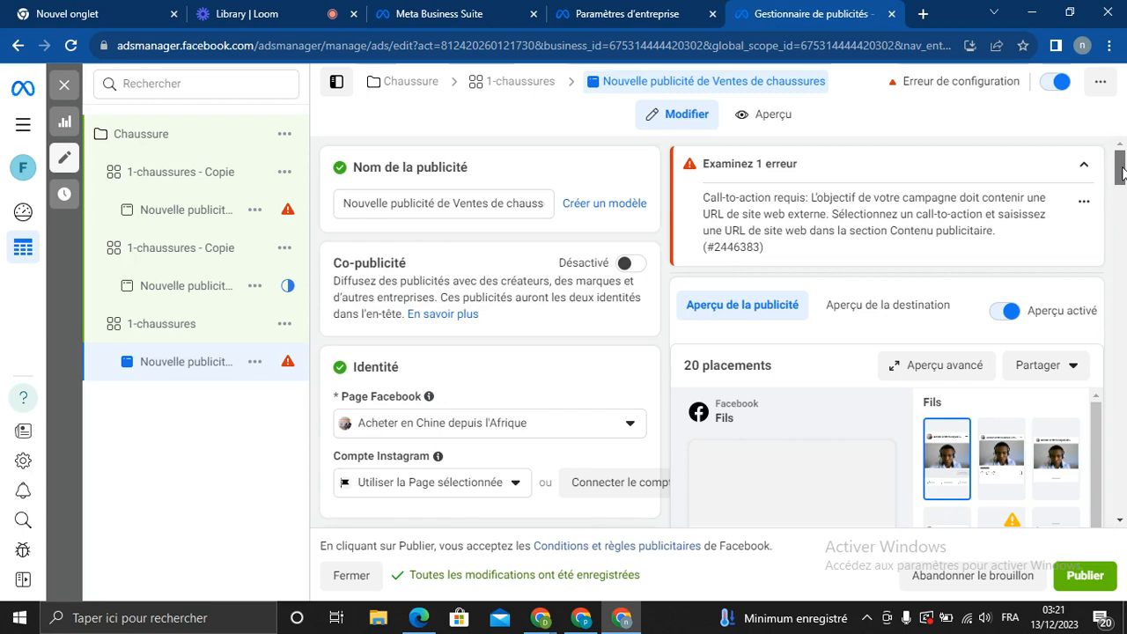
Open the Tous les outils panel from the left navigation menu
left_click_drag(1122, 173, 1123, 170)
left_click(26, 129)
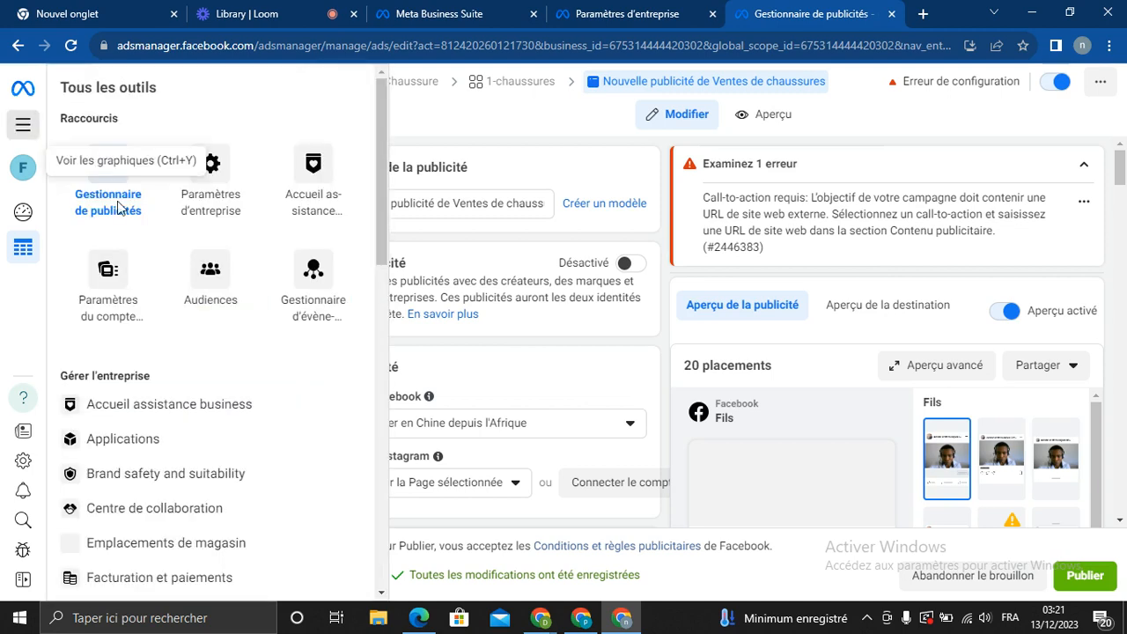
Open Gestionnaire de publicités to see Chaussure and meches listed as 5,00 $ daily drafts
left_click(101, 192)
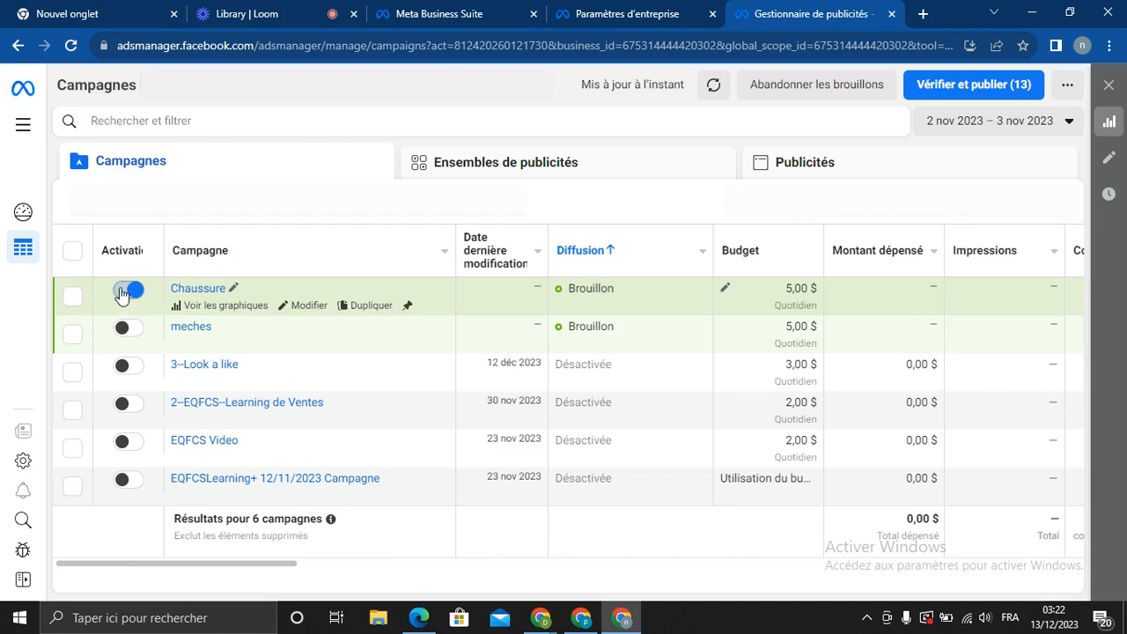
Toggle the Chaussure campaign off and tick its row checkbox in the campaigns list
left_click(123, 290)
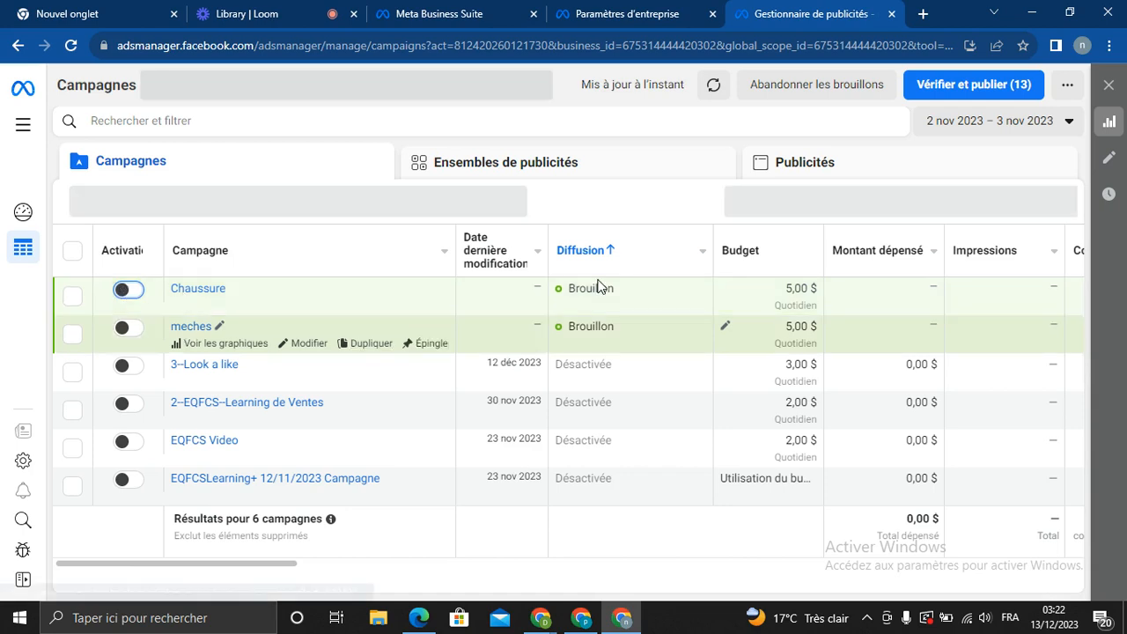
left_click(192, 280)
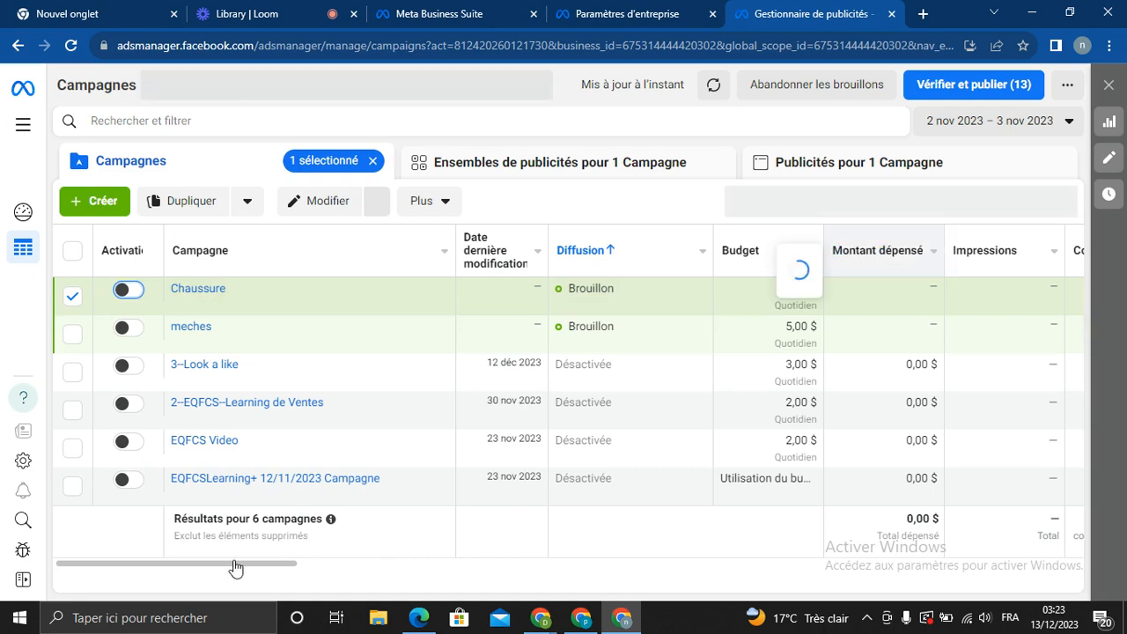
Review the campaign table's metric columns, then go to the 'Library | Loom' browser tab
left_click_drag(255, 570, 315, 571)
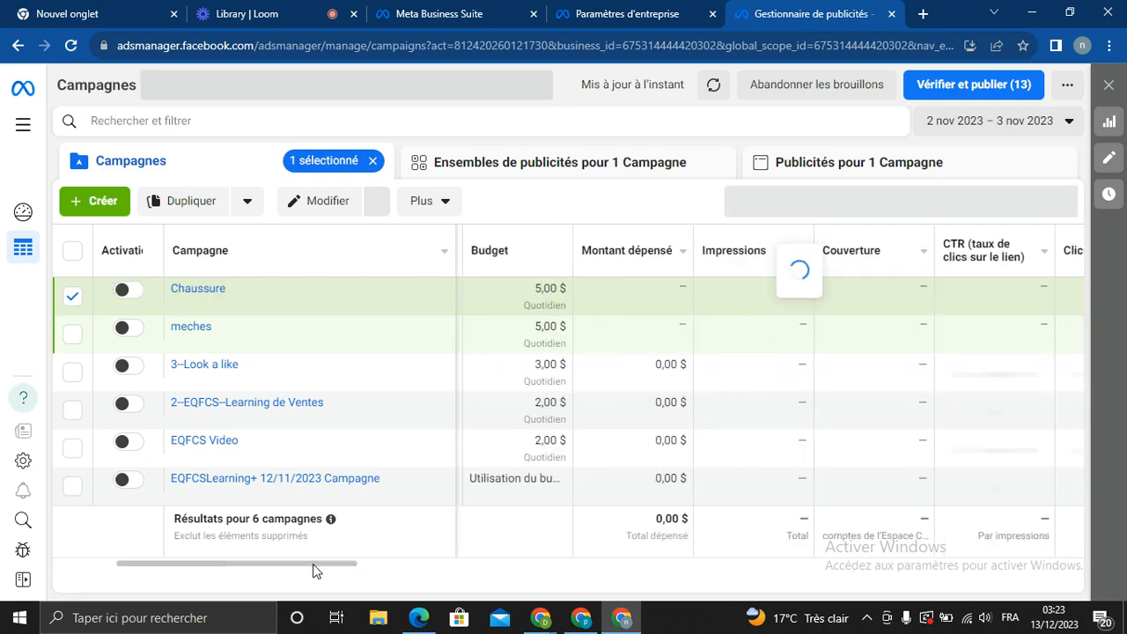
scroll(753, 257, "right", 2)
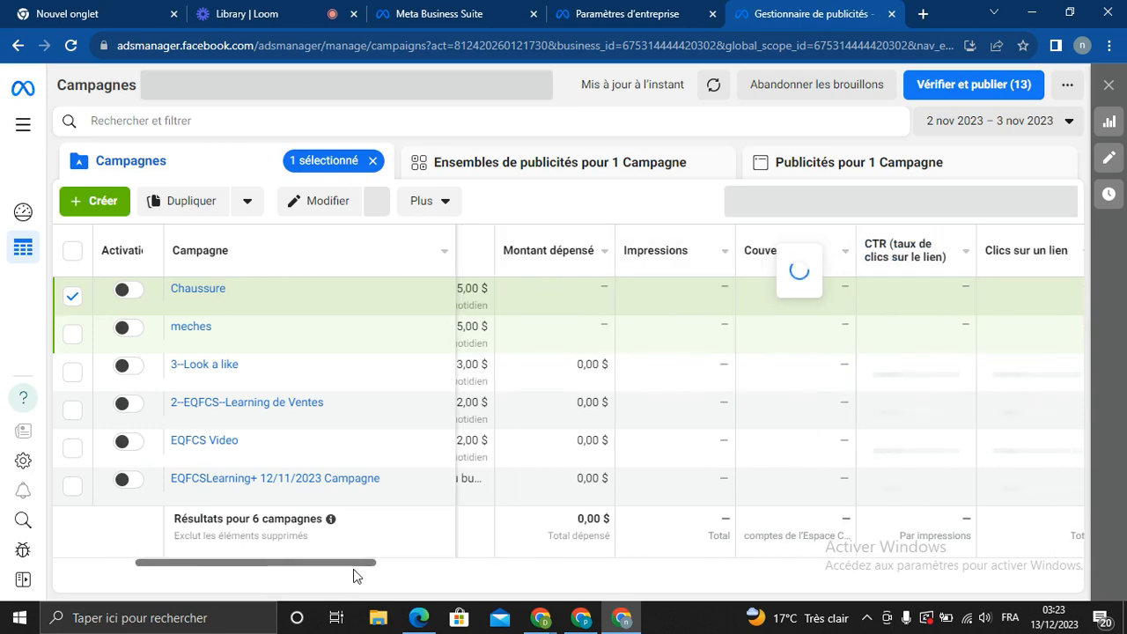
scroll(762, 345, "right", 3)
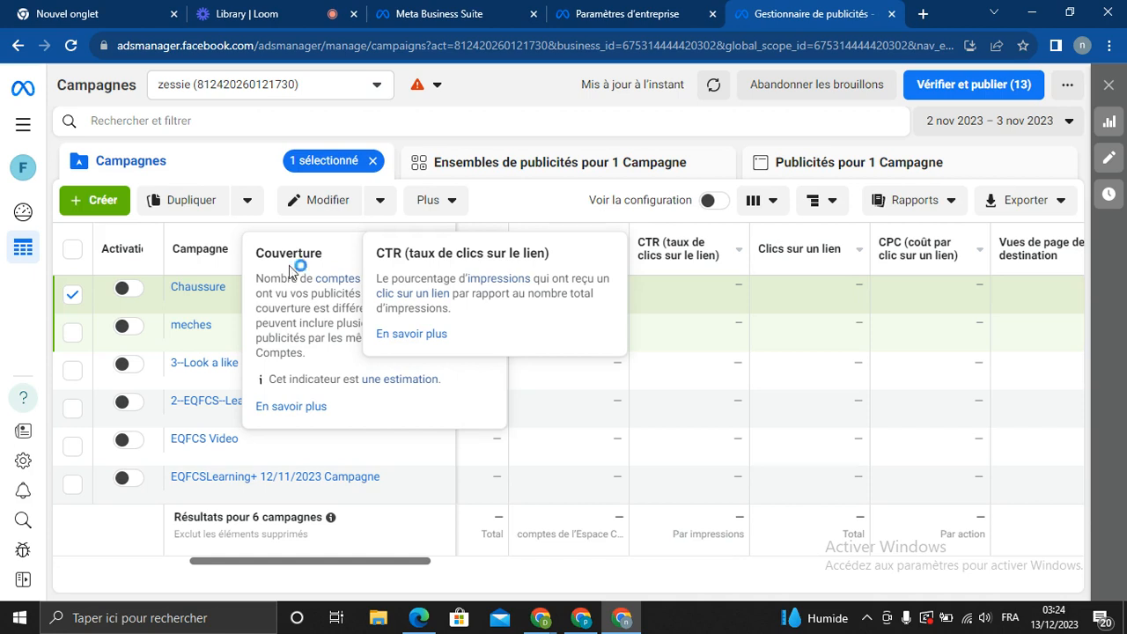
left_click(281, 9)
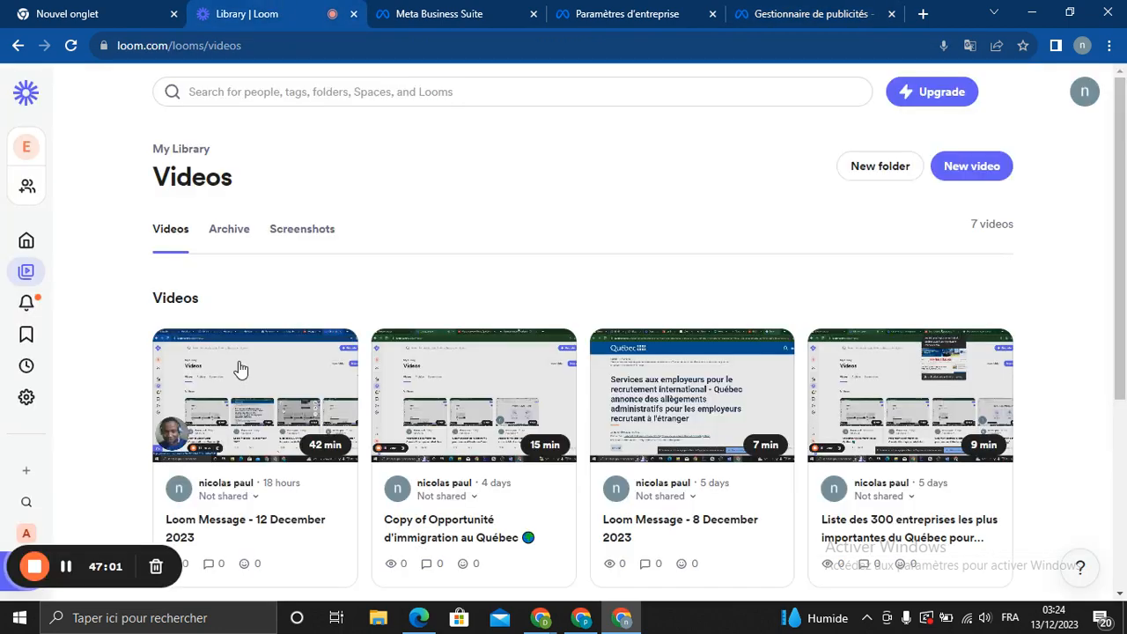